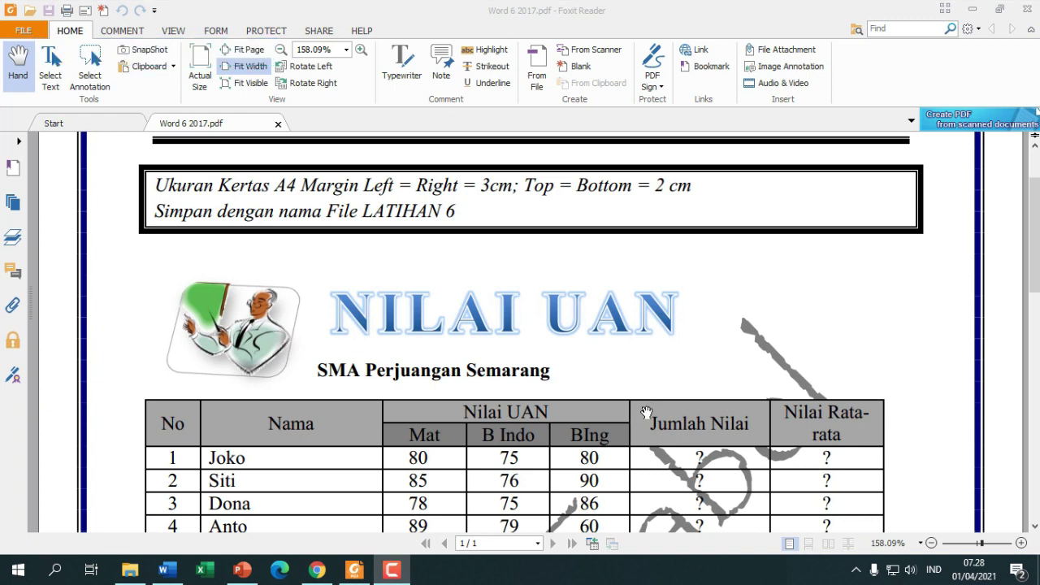
Scroll through the exercise PDF to review the LATIHAN 6 tables
scroll(548, 367, down, 1)
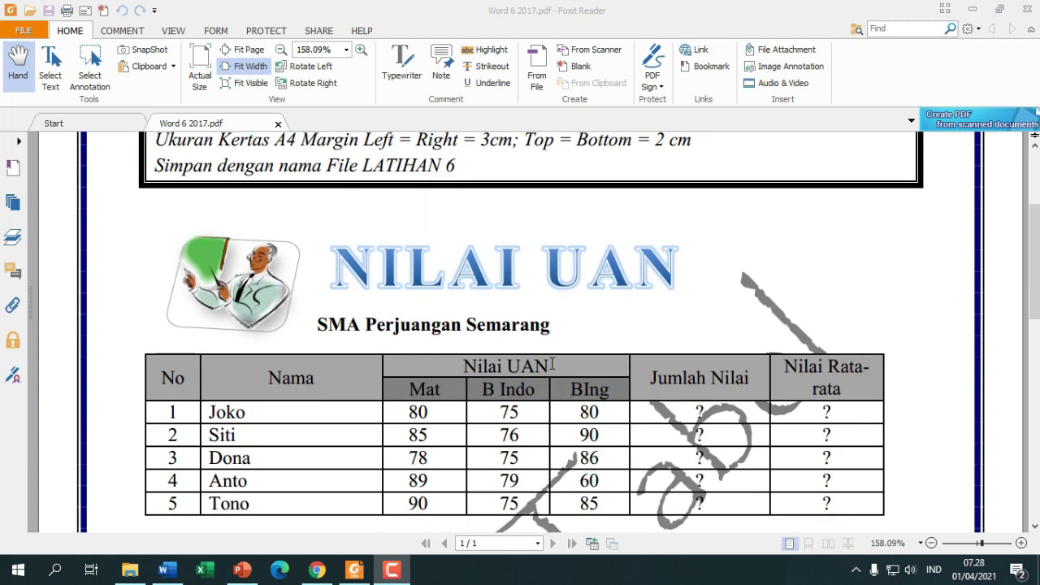
scroll(552, 365, down, 1)
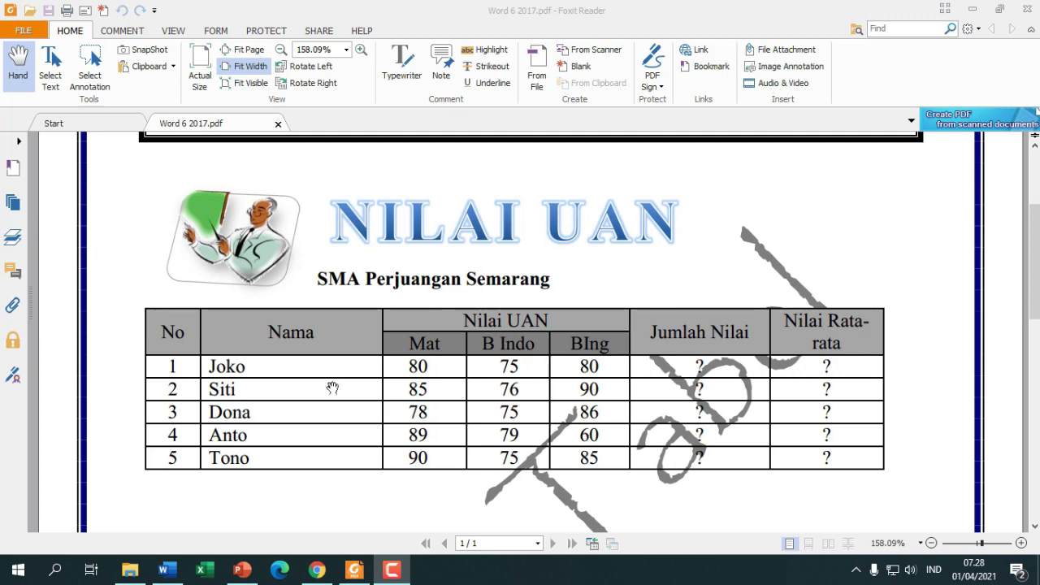
scroll(641, 354, down, 4)
scroll(640, 354, down, 1)
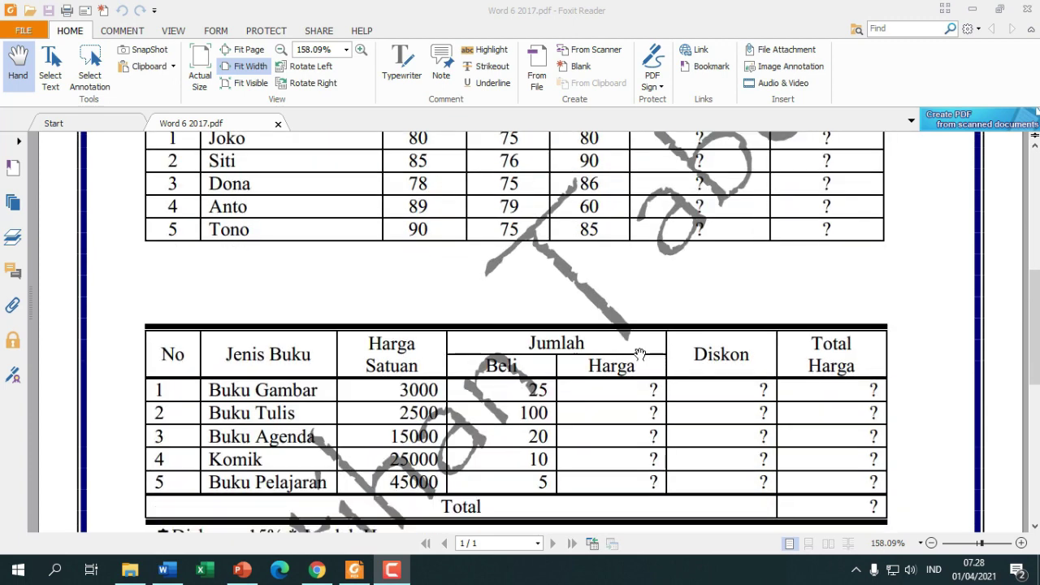
scroll(641, 354, down, 1)
scroll(640, 354, down, 1)
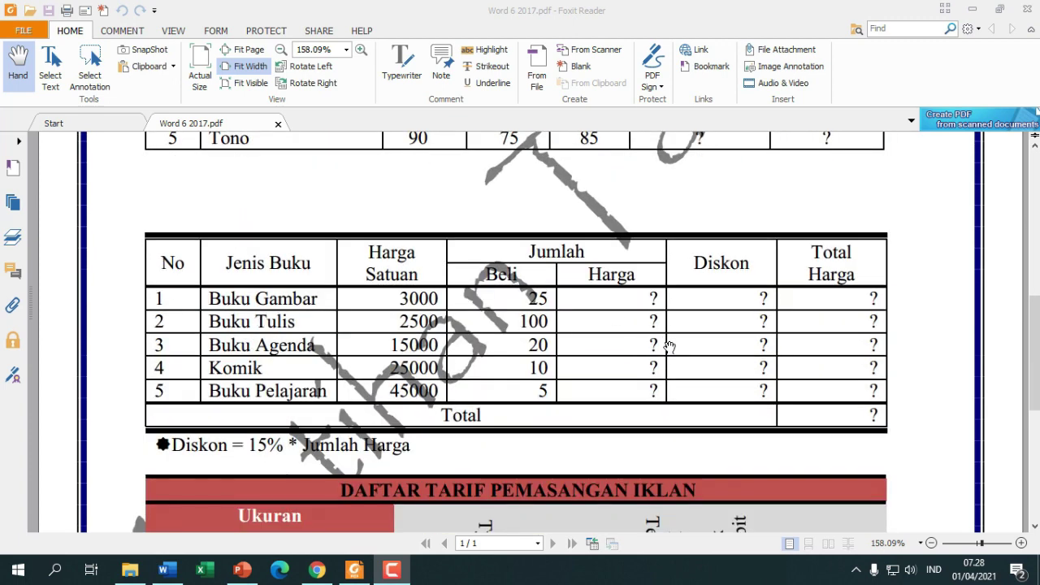
scroll(671, 349, down, 5)
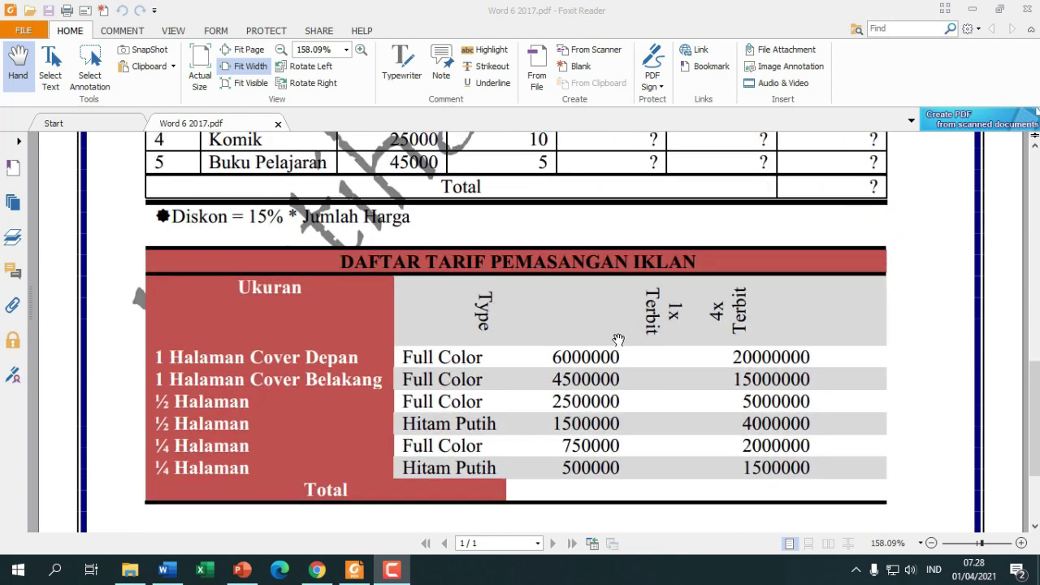
scroll(356, 421, up, 2)
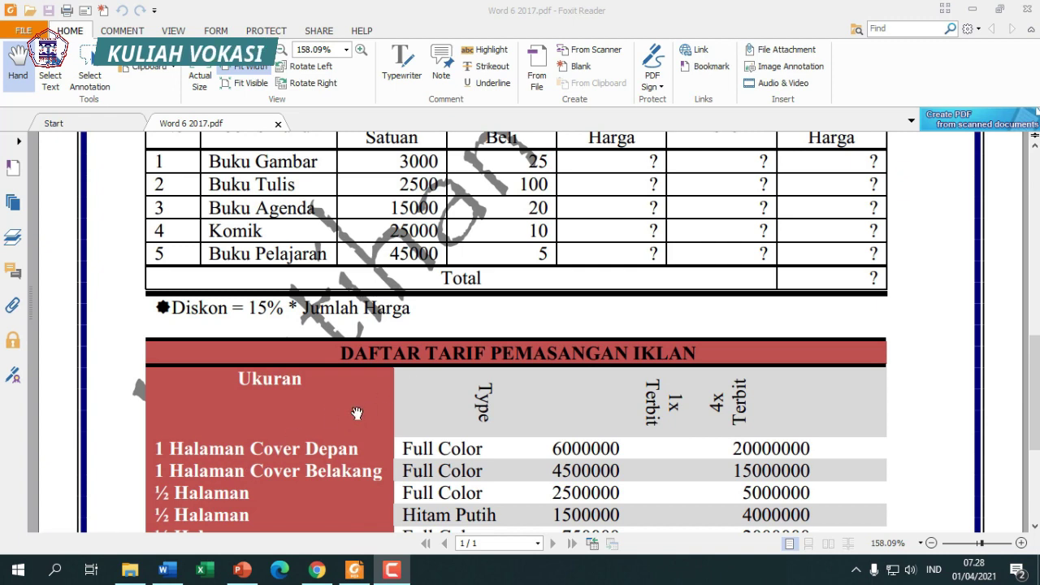
scroll(356, 414, up, 1)
scroll(498, 281, up, 2)
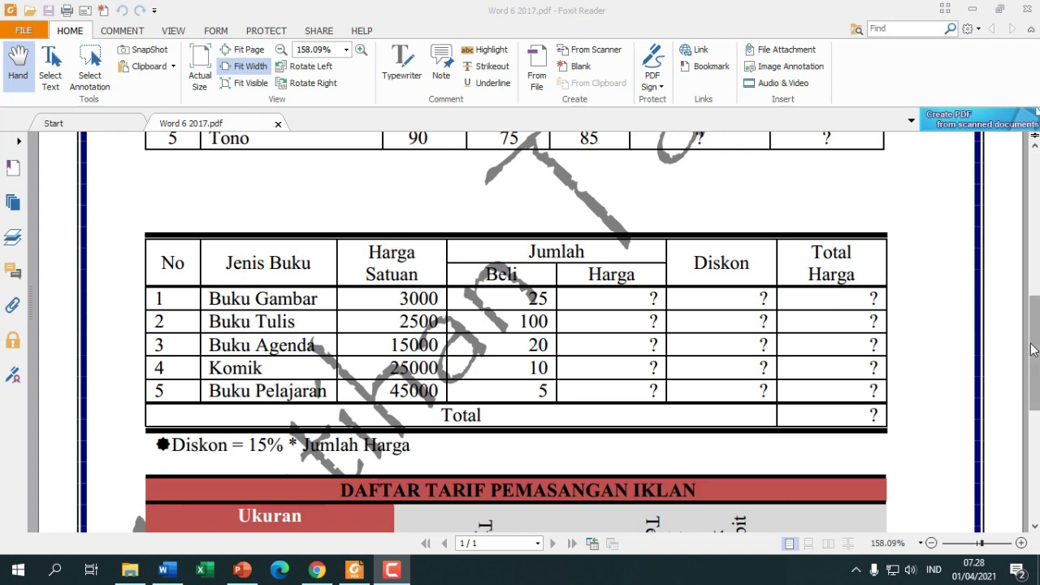
drag(1034, 349, 1034, 445)
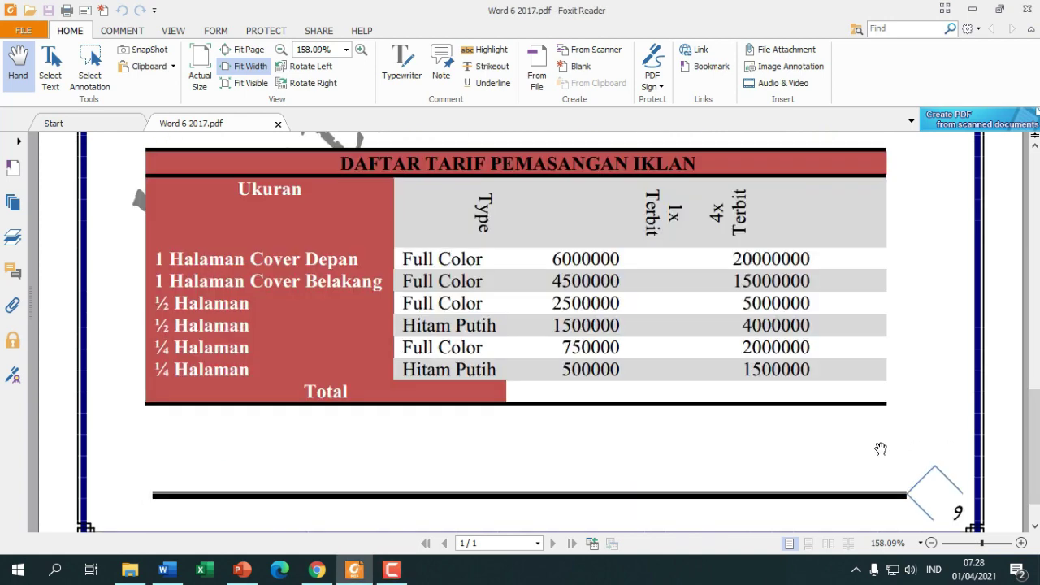
scroll(881, 448, up, 3)
scroll(881, 449, up, 3)
scroll(881, 449, up, 1)
scroll(880, 448, up, 2)
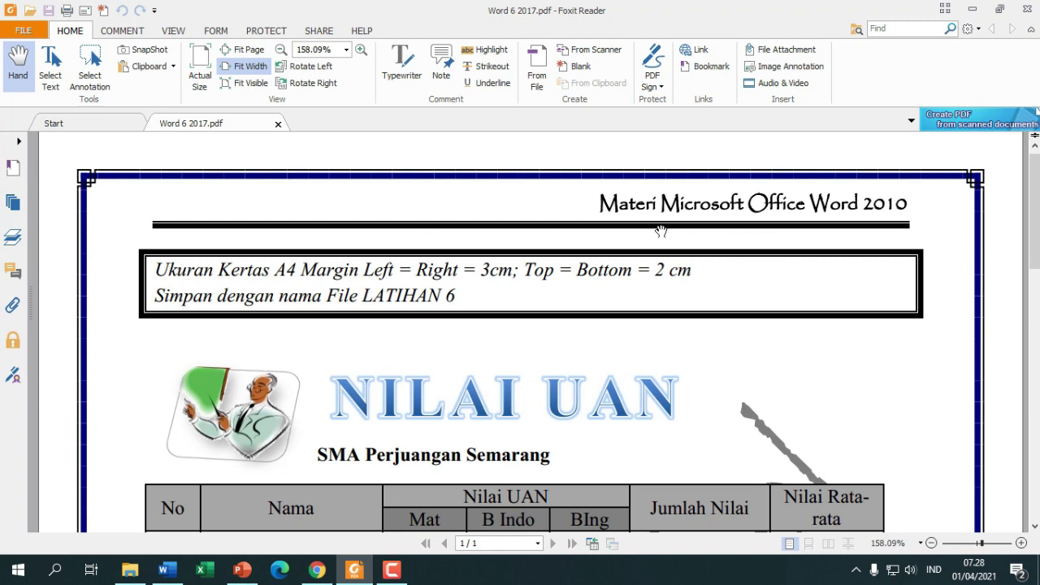
Restore both windows and arrange Word on the left and the PDF reader on the right
click(170, 568)
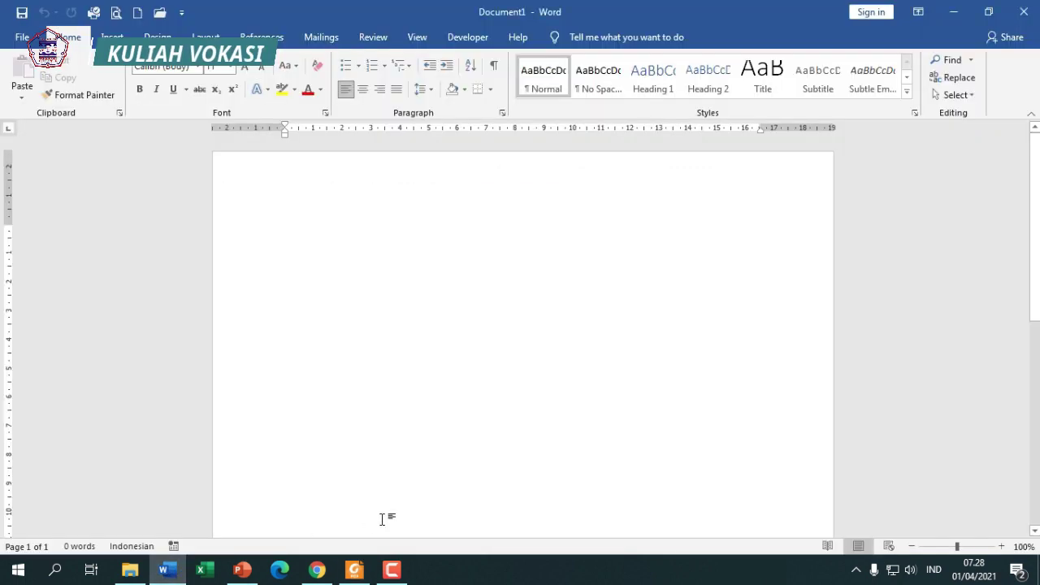
click(989, 16)
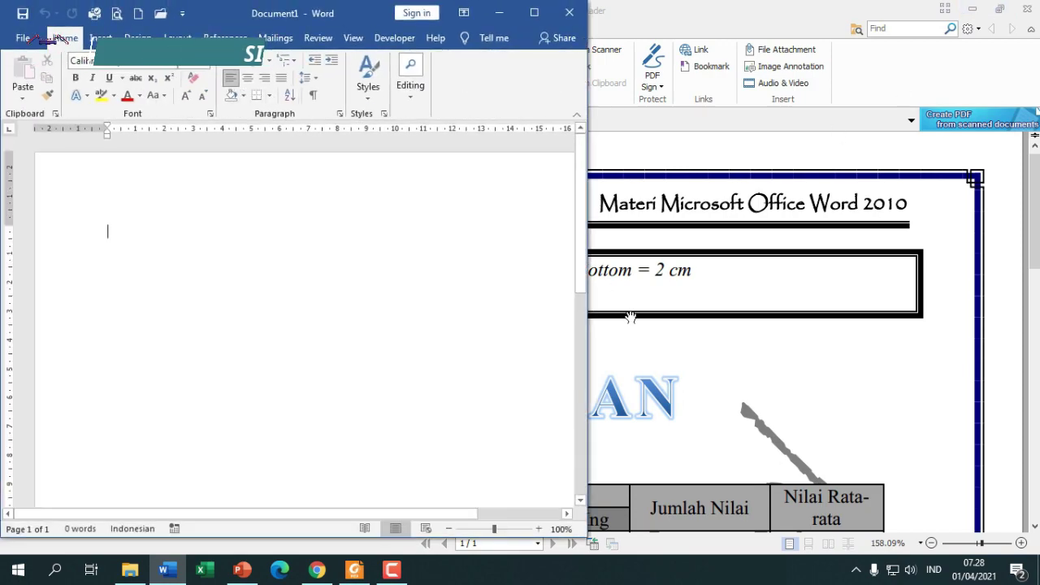
click(1003, 16)
click(1004, 17)
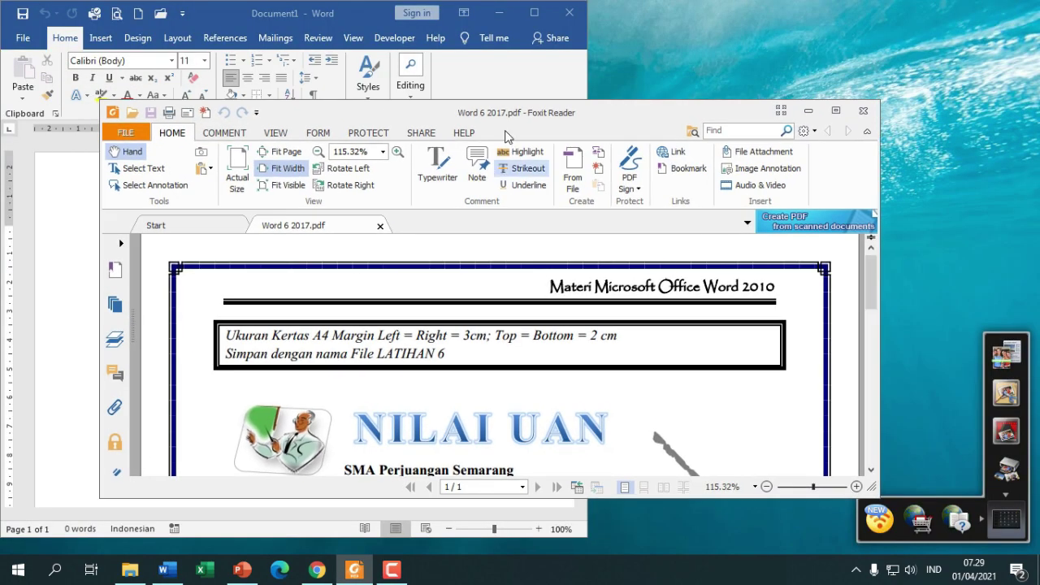
drag(508, 138, 681, 22)
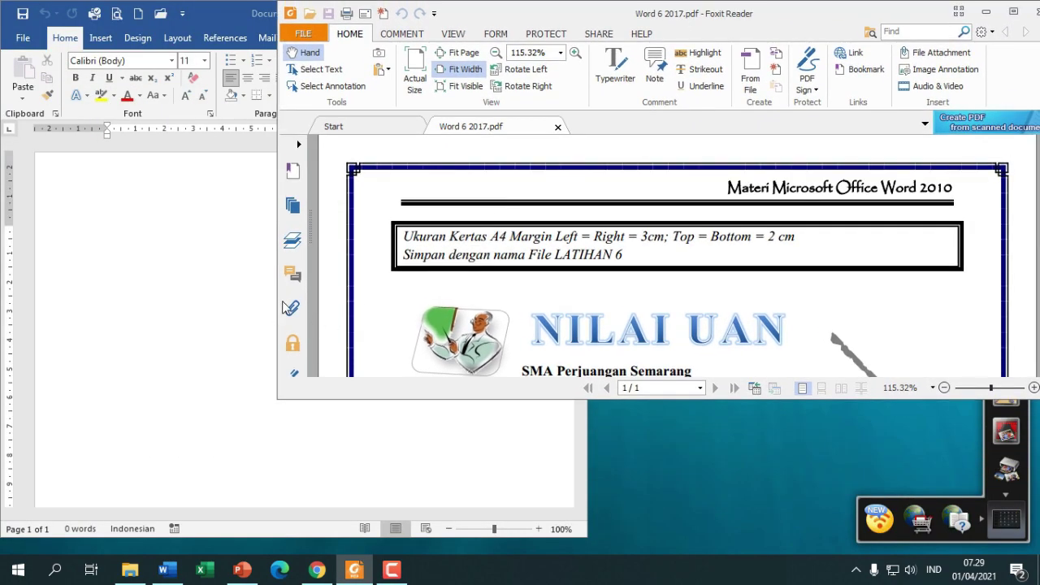
drag(277, 300, 582, 301)
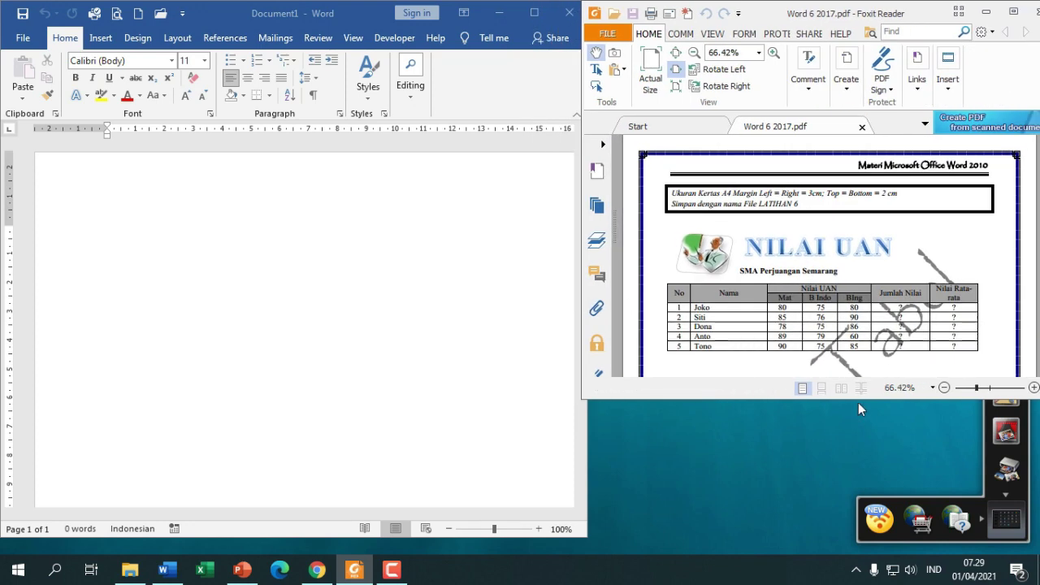
drag(860, 401, 860, 534)
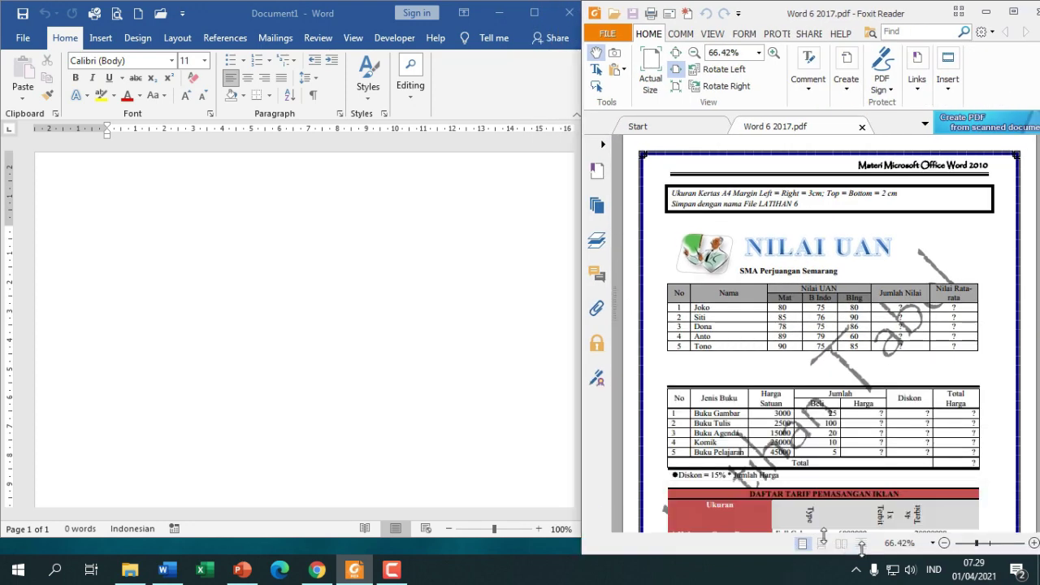
click(448, 337)
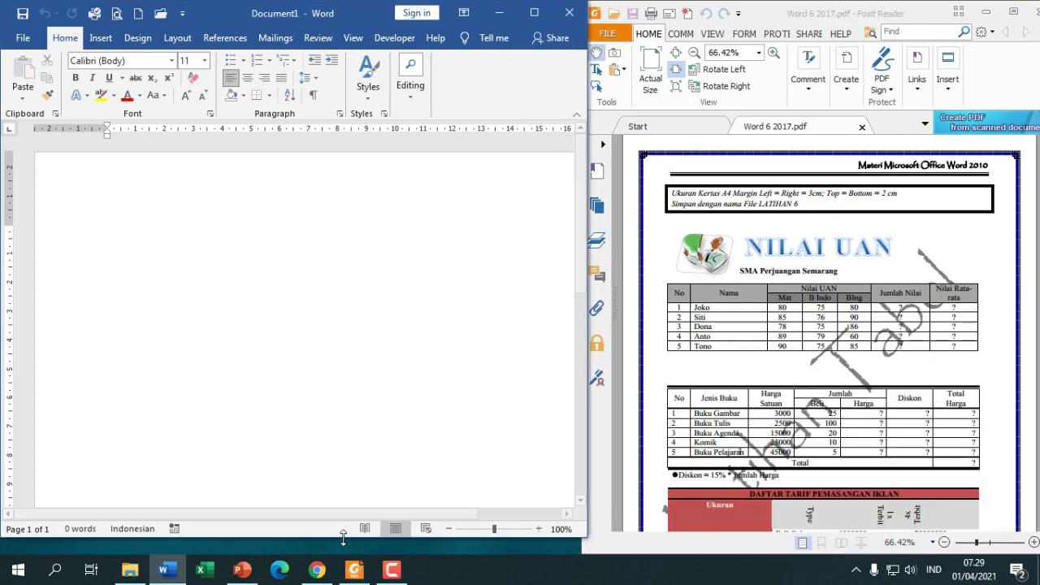
drag(343, 537, 342, 554)
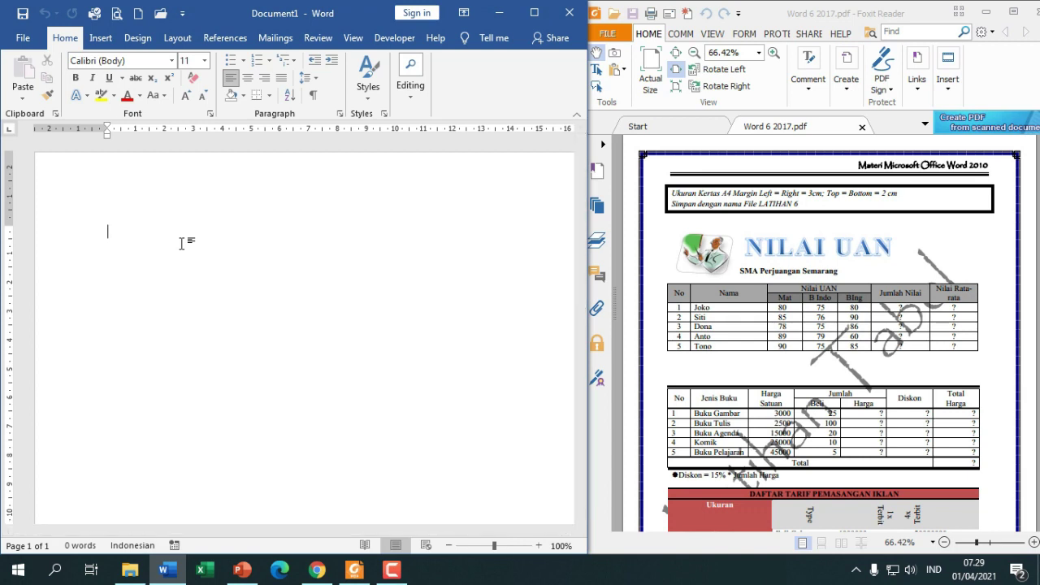
Set the paper size to A4 in Page Setup
click(177, 39)
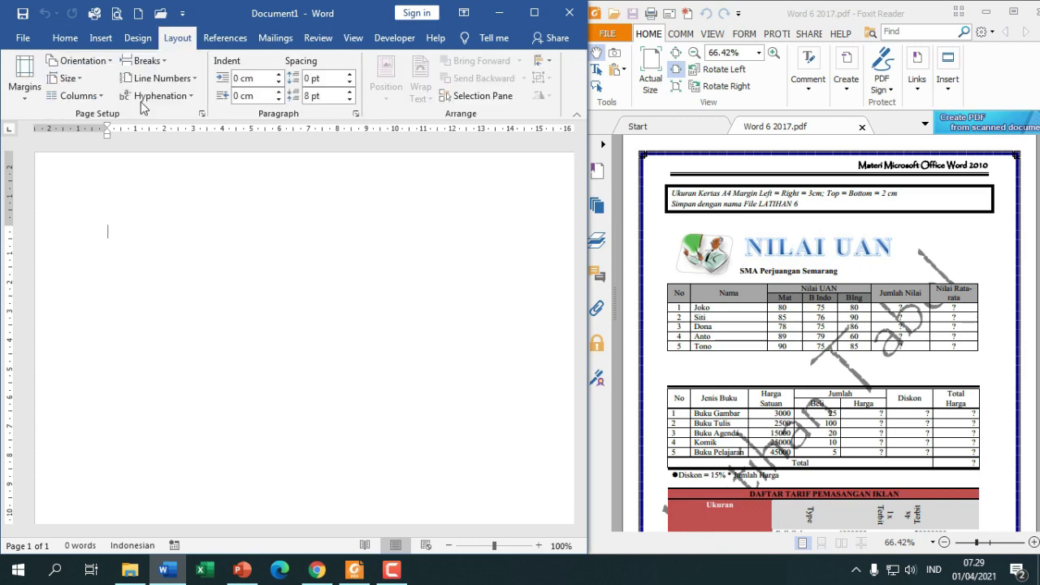
click(84, 81)
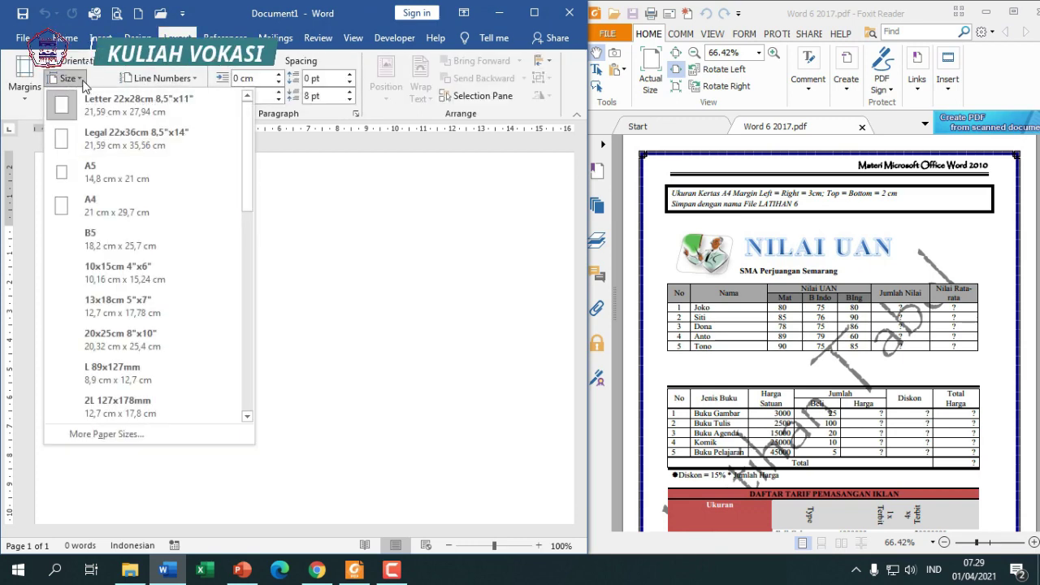
click(110, 434)
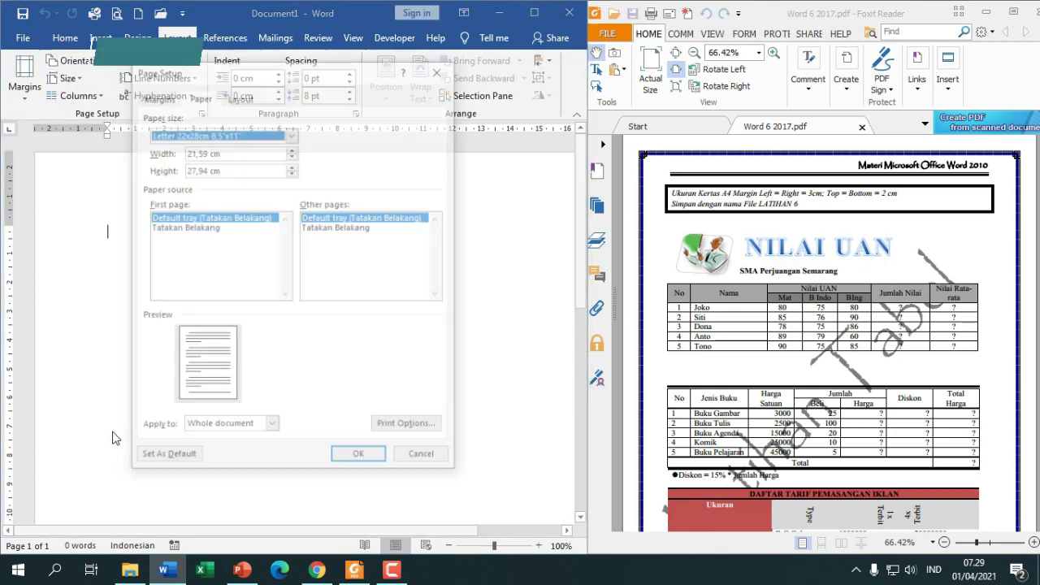
click(282, 132)
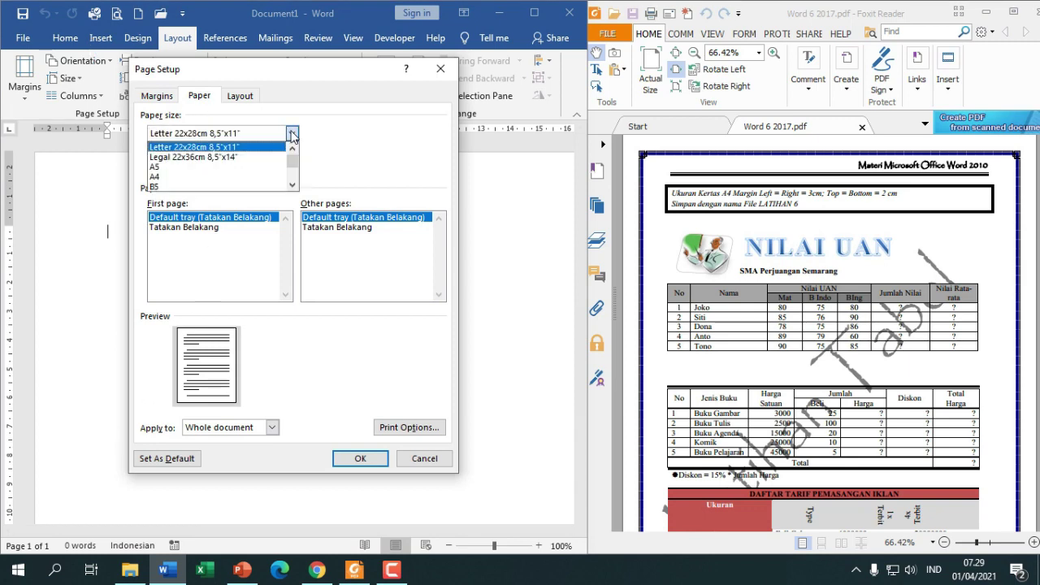
click(247, 177)
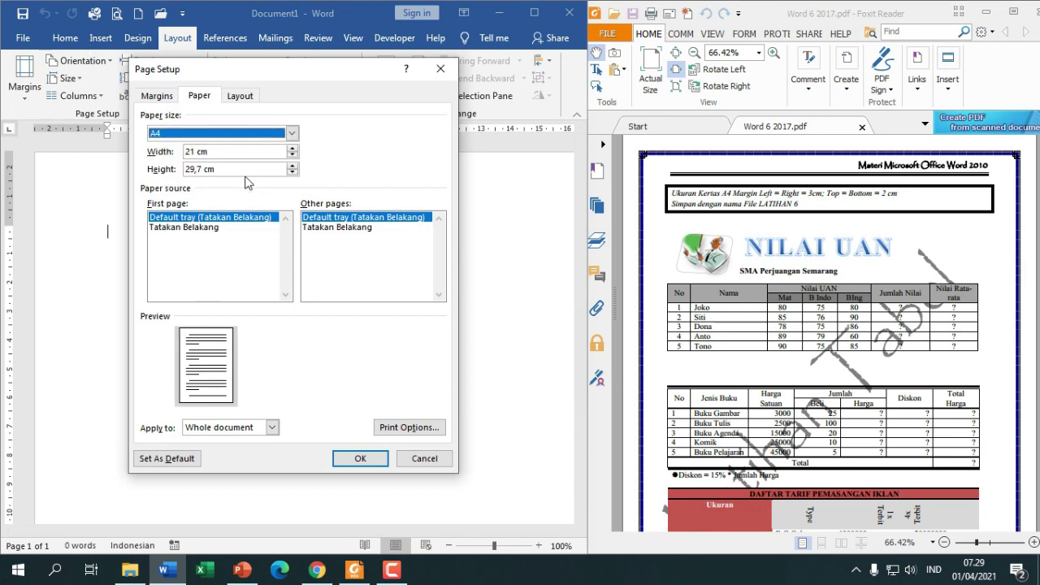
Set the top, left, bottom and right margins to 2 cm and apply
click(157, 95)
key(Tab)
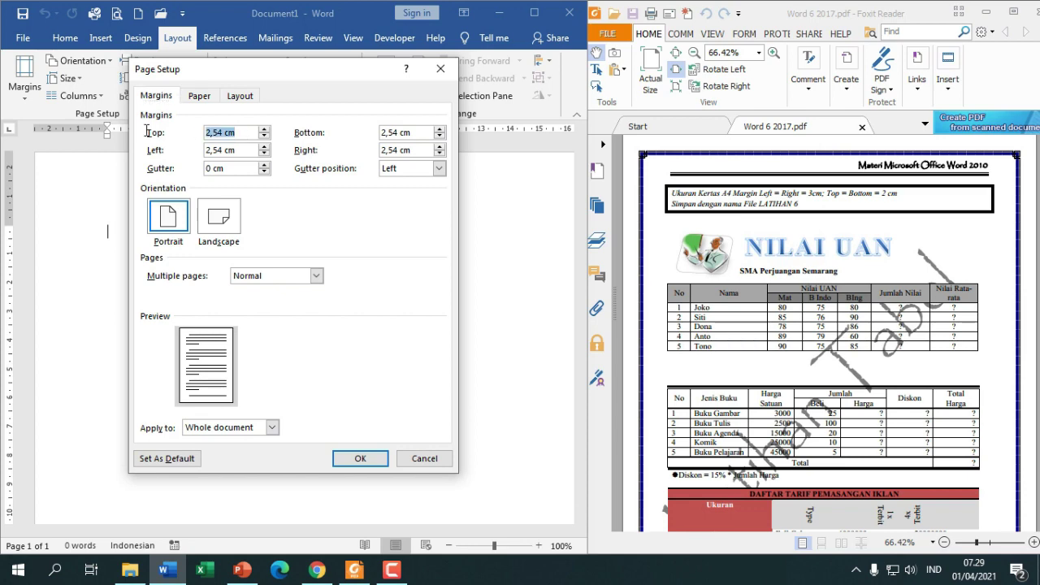
text(2)
key(Tab)
text(2)
drag(416, 132, 334, 132)
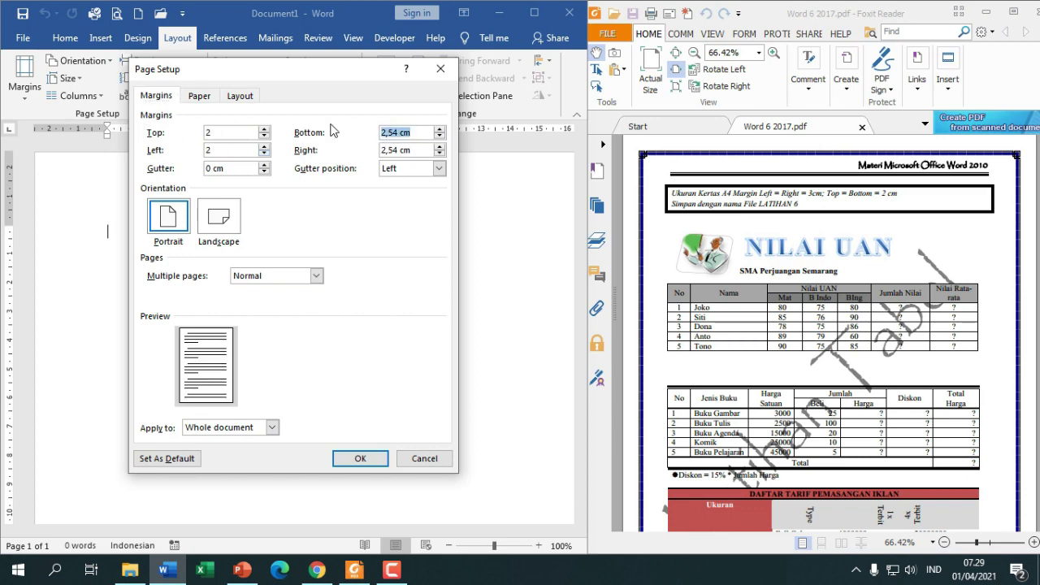
text(2)
key(Tab)
text(2)
click(375, 460)
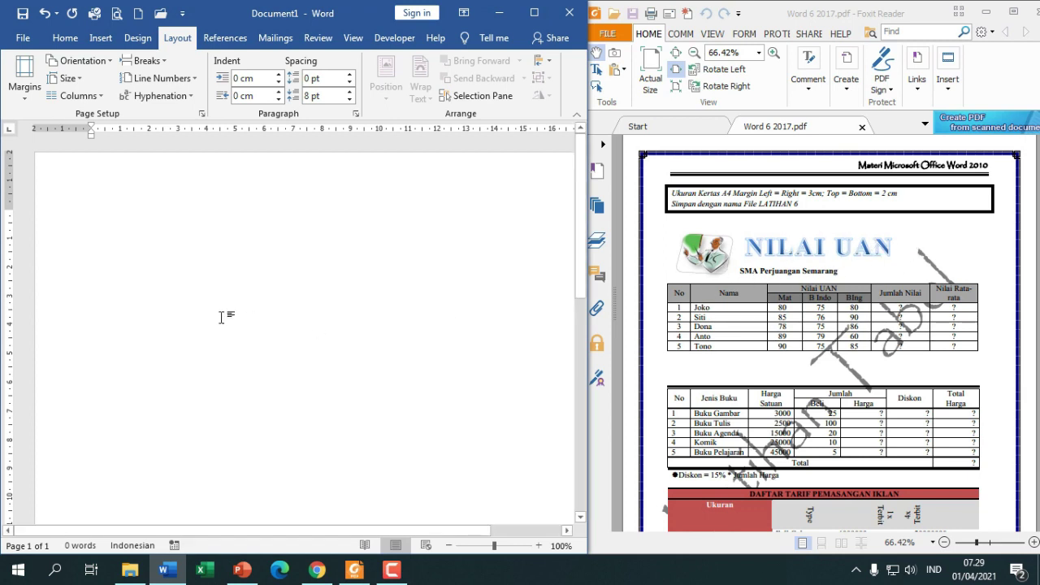
Insert gedung.png from D:\Desain Najih\Icon into the document
click(100, 38)
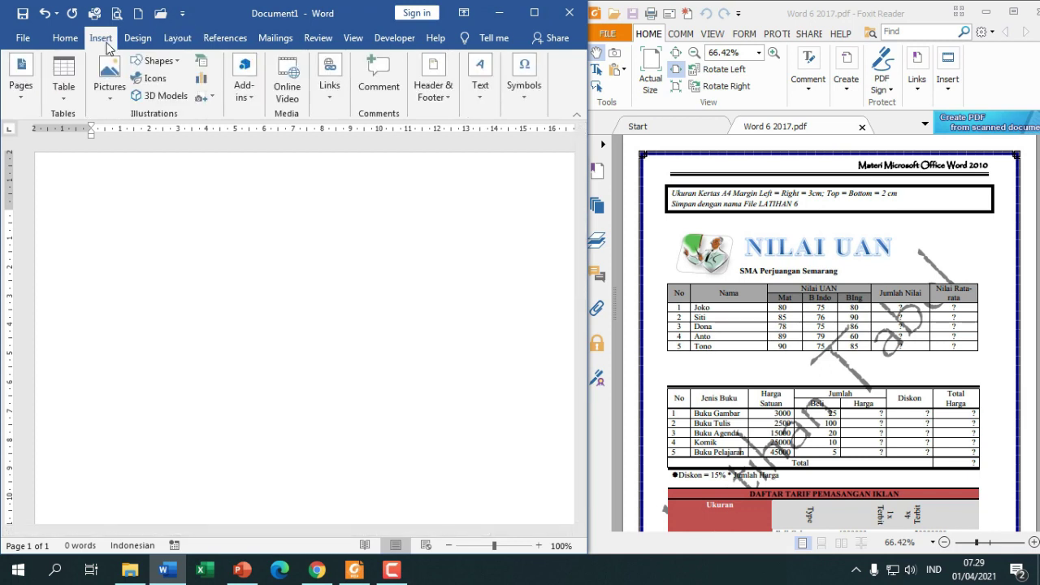
click(111, 102)
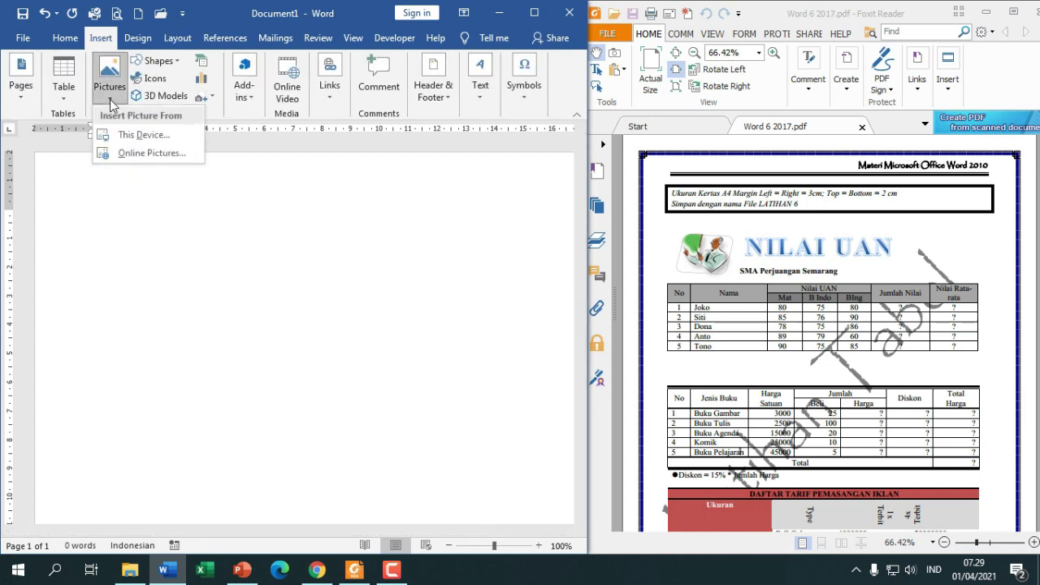
click(126, 138)
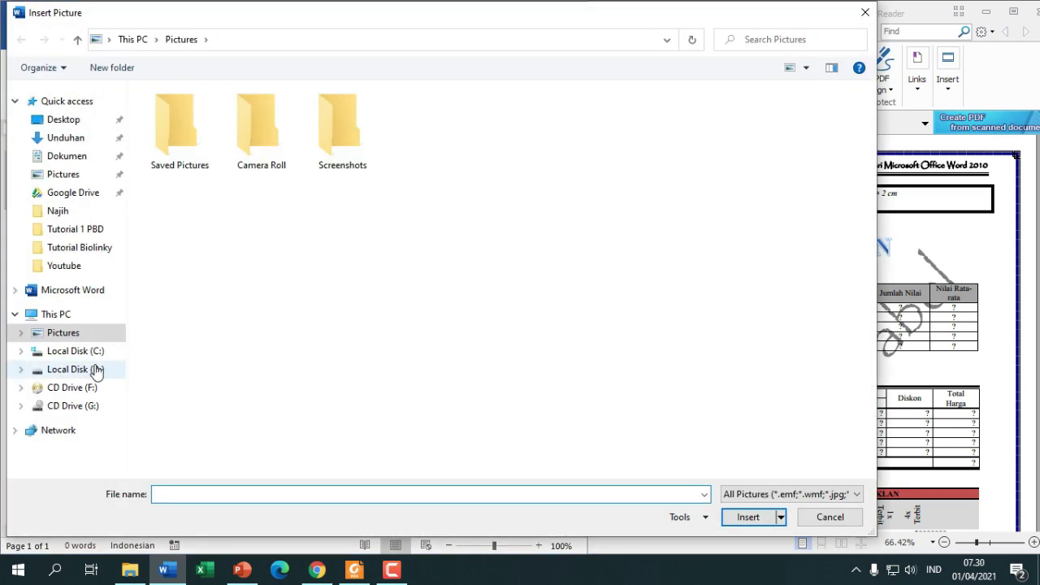
click(96, 369)
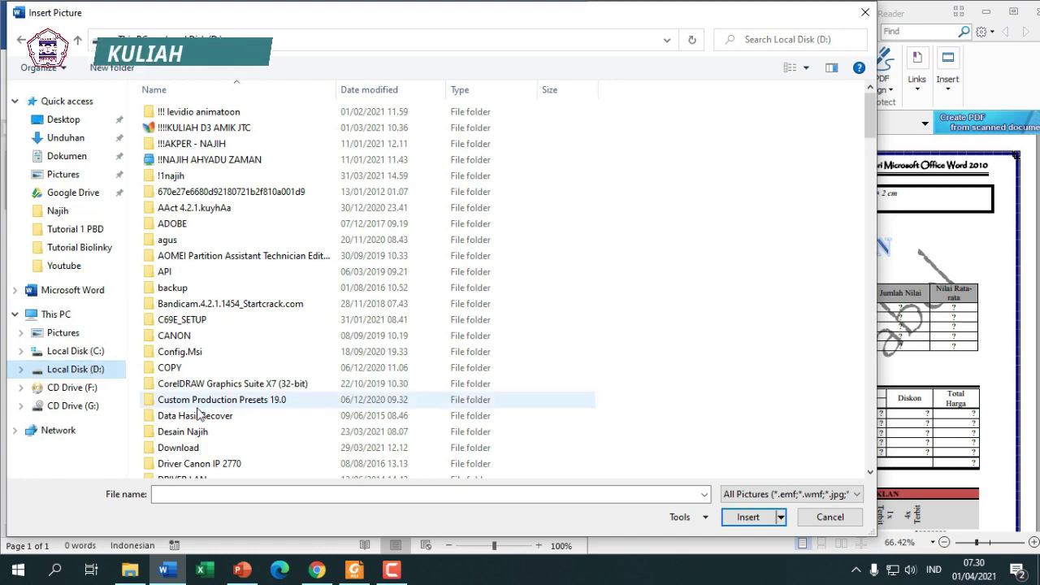
double_click(209, 432)
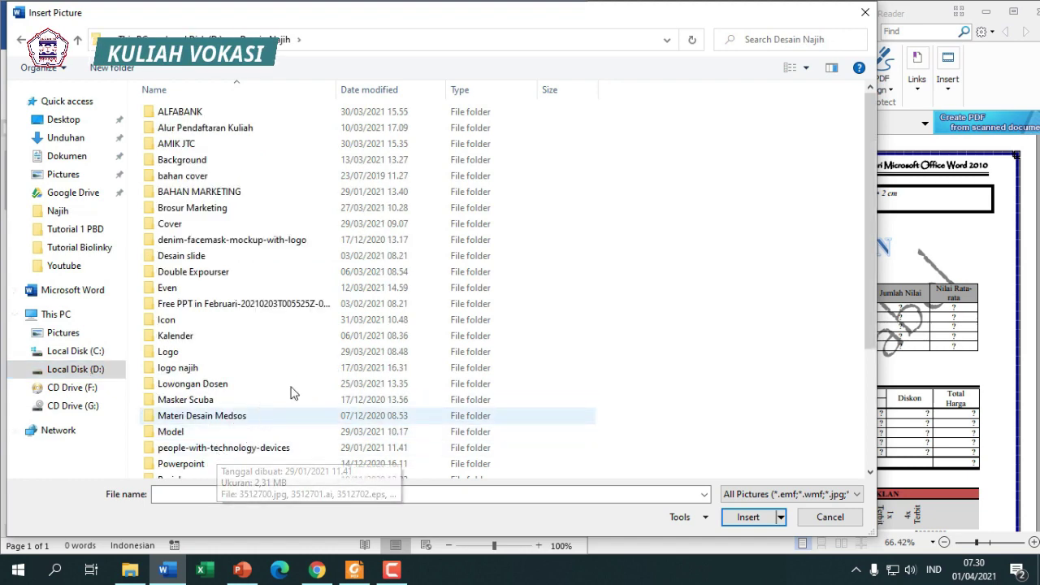
double_click(186, 319)
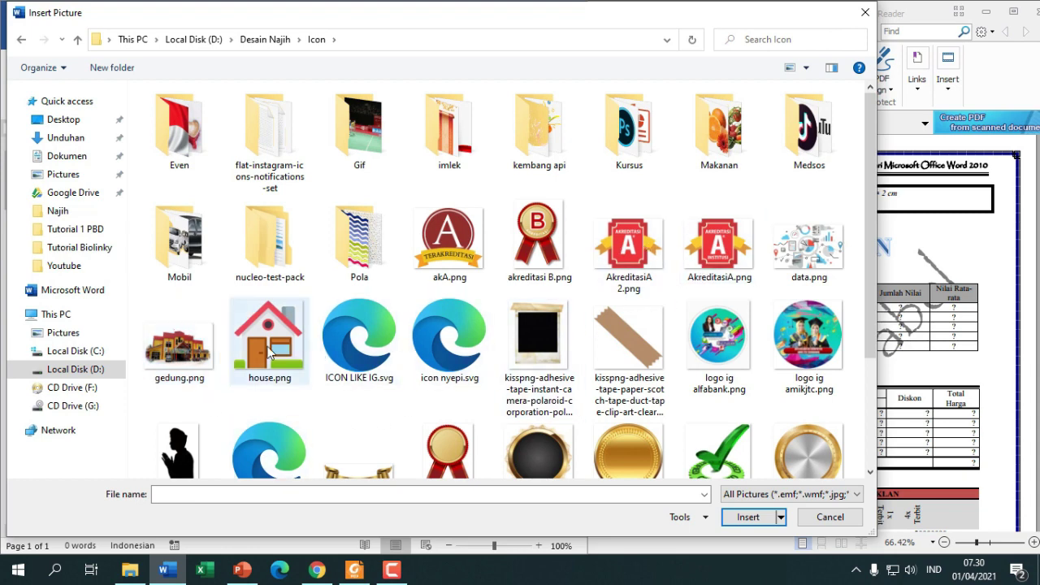
click(194, 360)
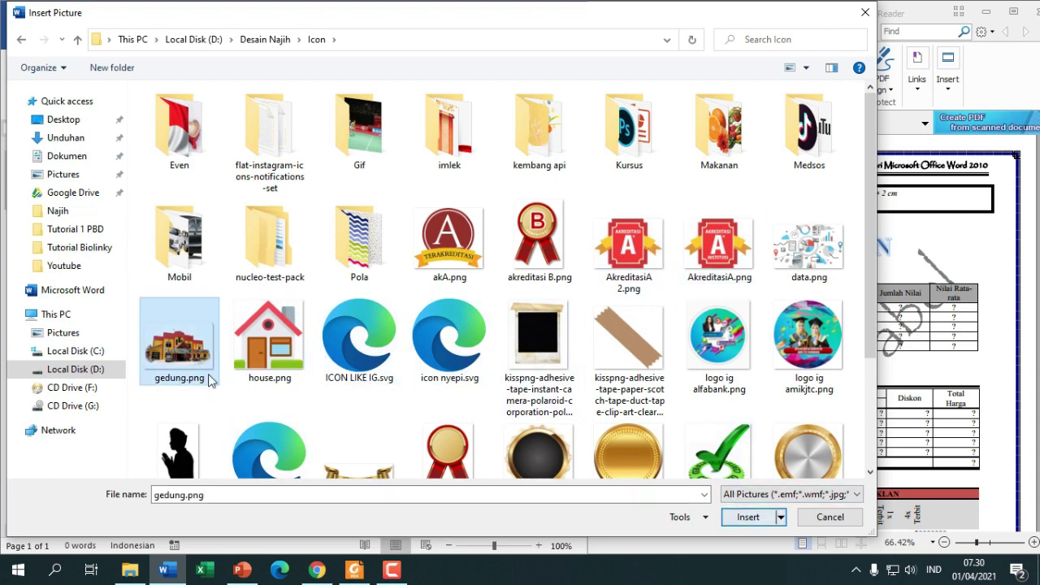
click(755, 522)
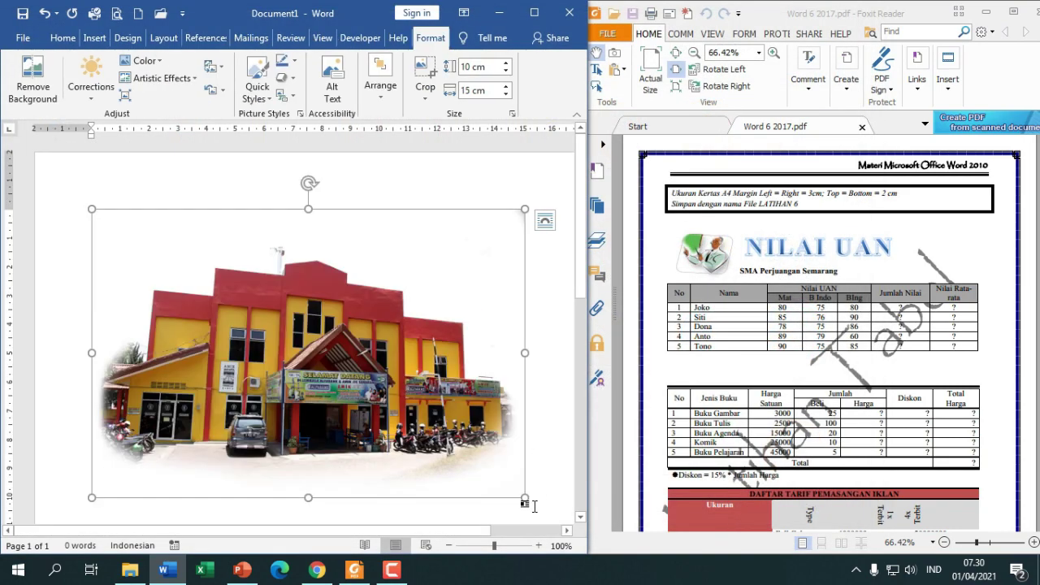
Make the building picture float In Front of Text and shrink it to about 3 × 4.5 cm
drag(522, 497, 204, 319)
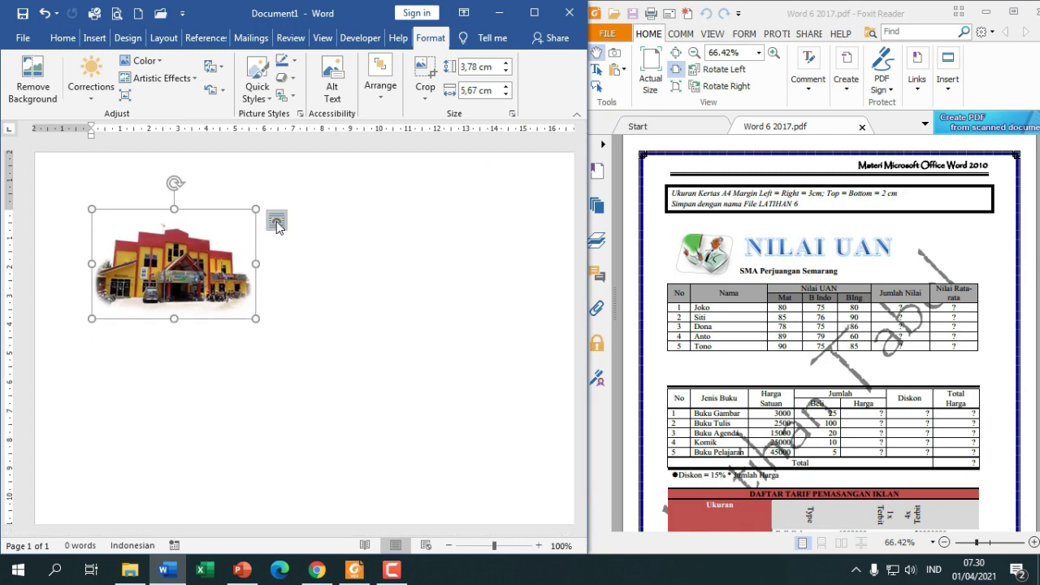
click(277, 225)
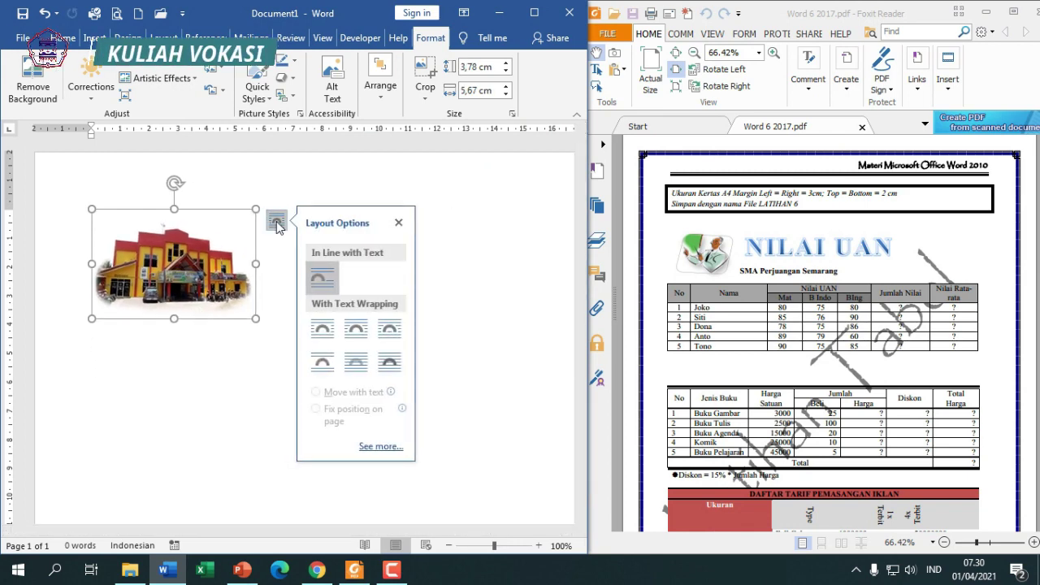
click(390, 367)
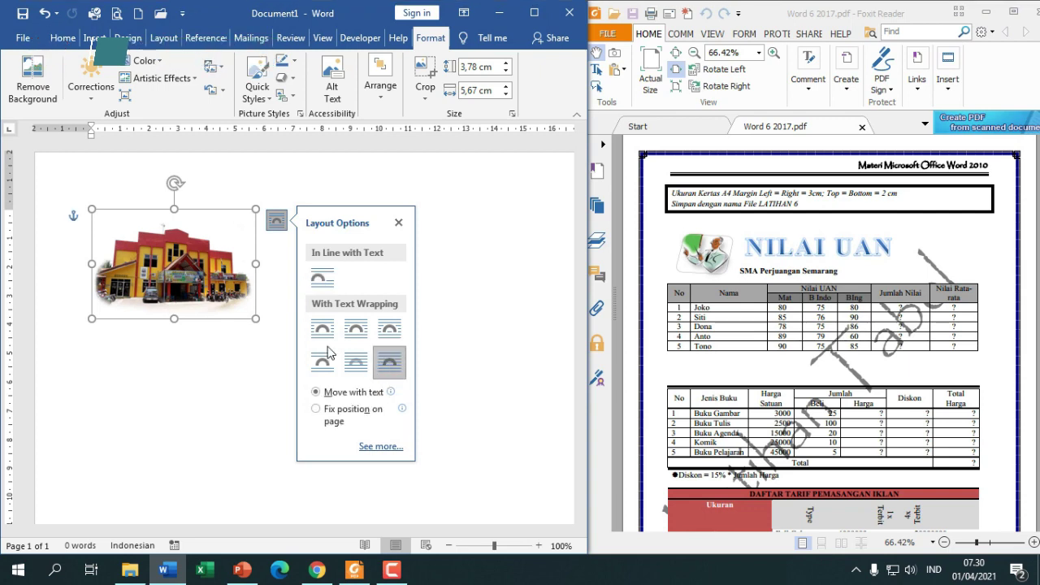
drag(254, 319, 222, 297)
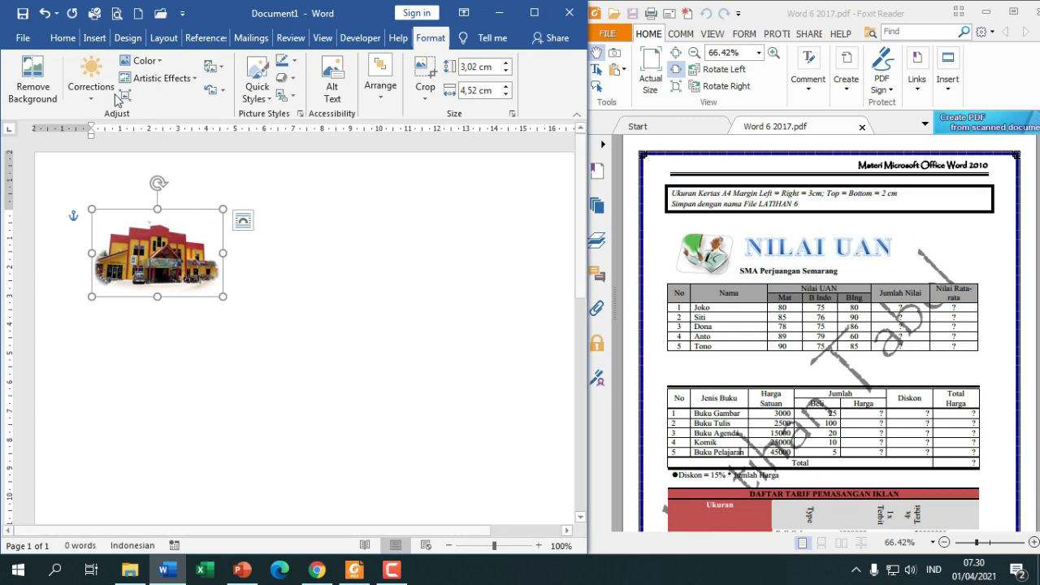
click(105, 42)
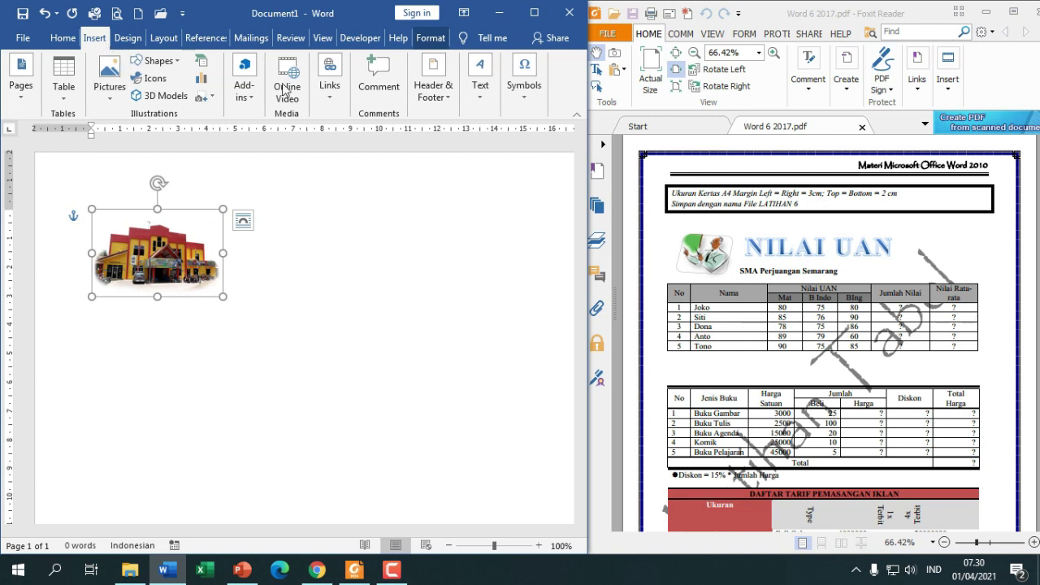
Insert orange-outlined WordArt reading NILAI UAN and place it beside the picture
click(483, 85)
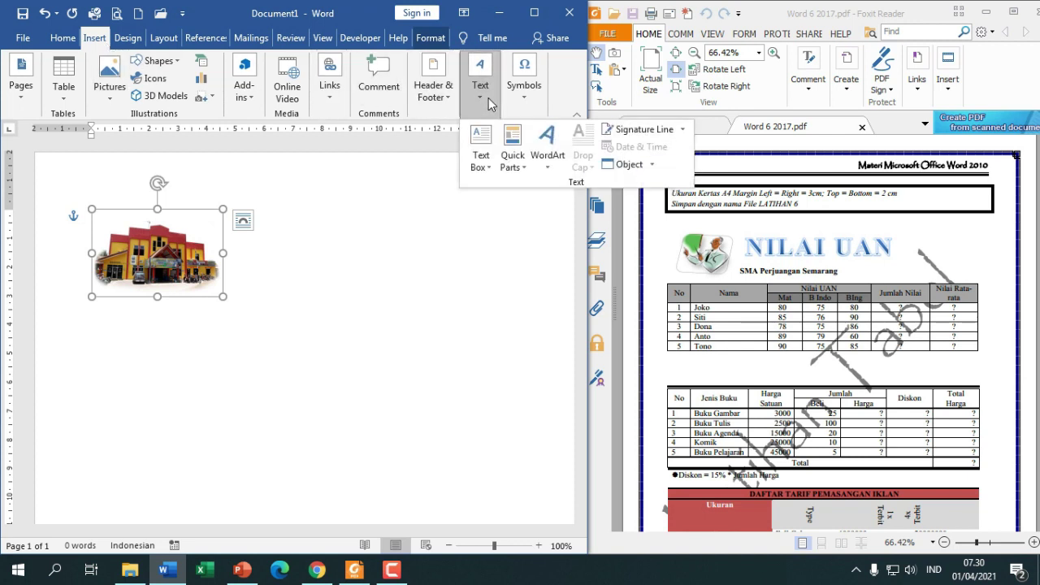
click(548, 167)
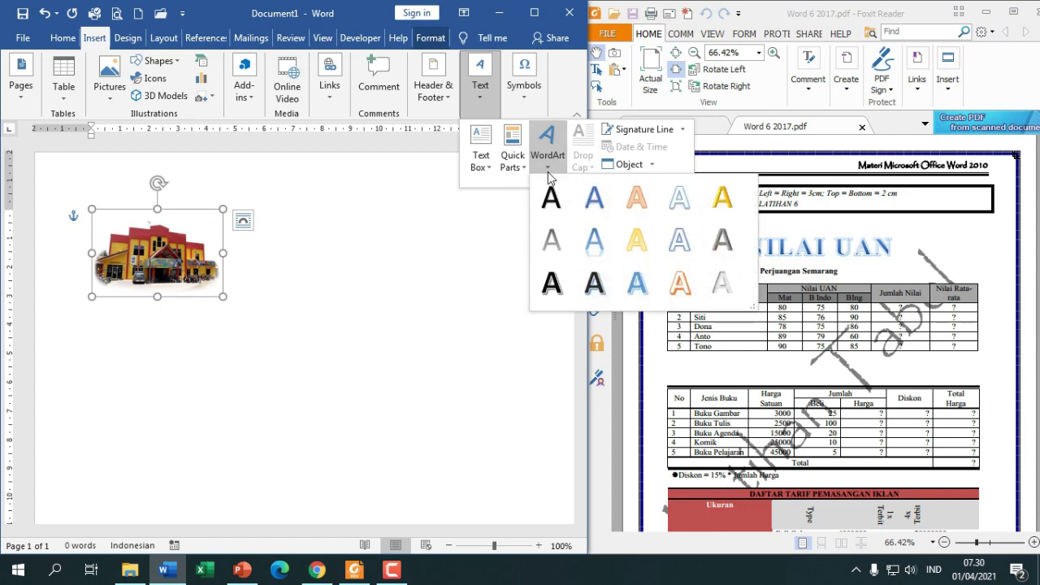
click(680, 290)
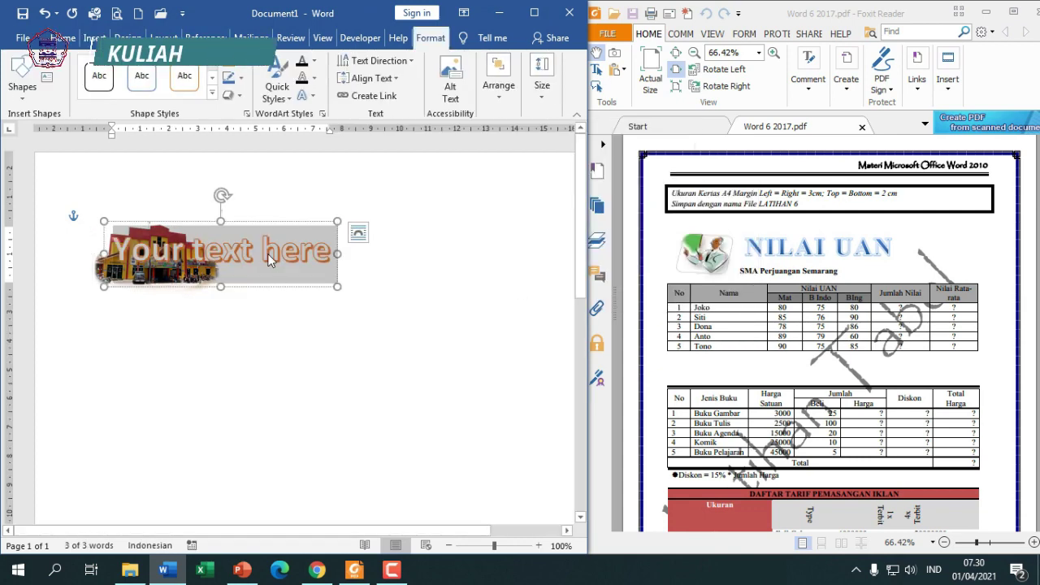
text(NILAI UAN)
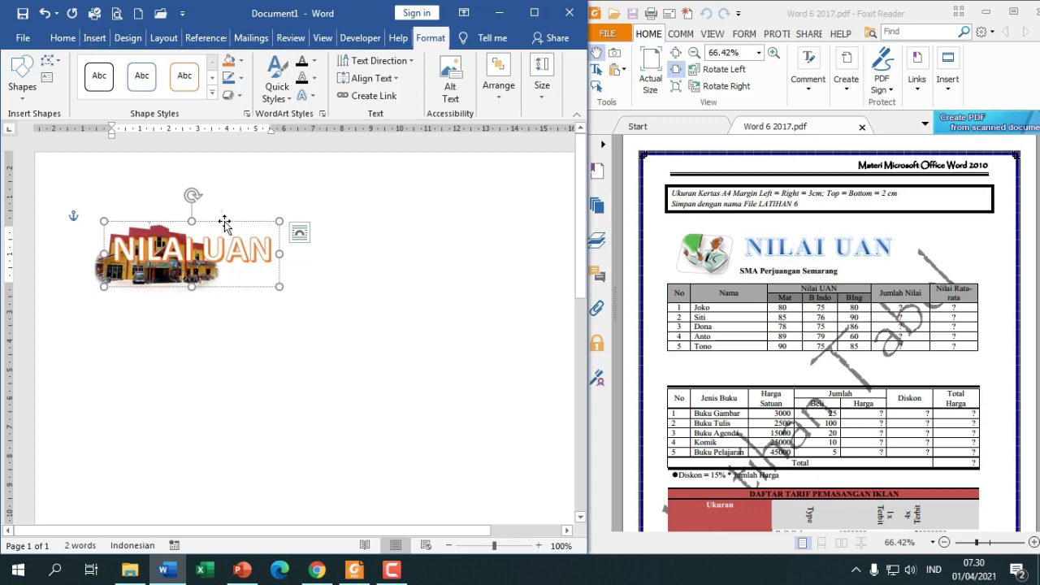
drag(224, 221, 347, 217)
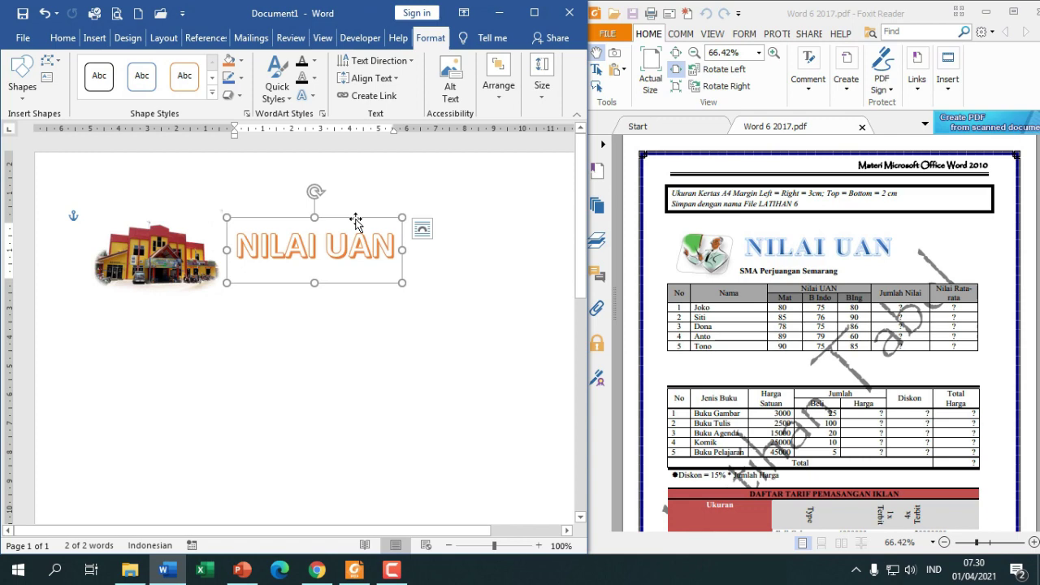
Set the NILAI UAN WordArt font to League Spartan
click(58, 41)
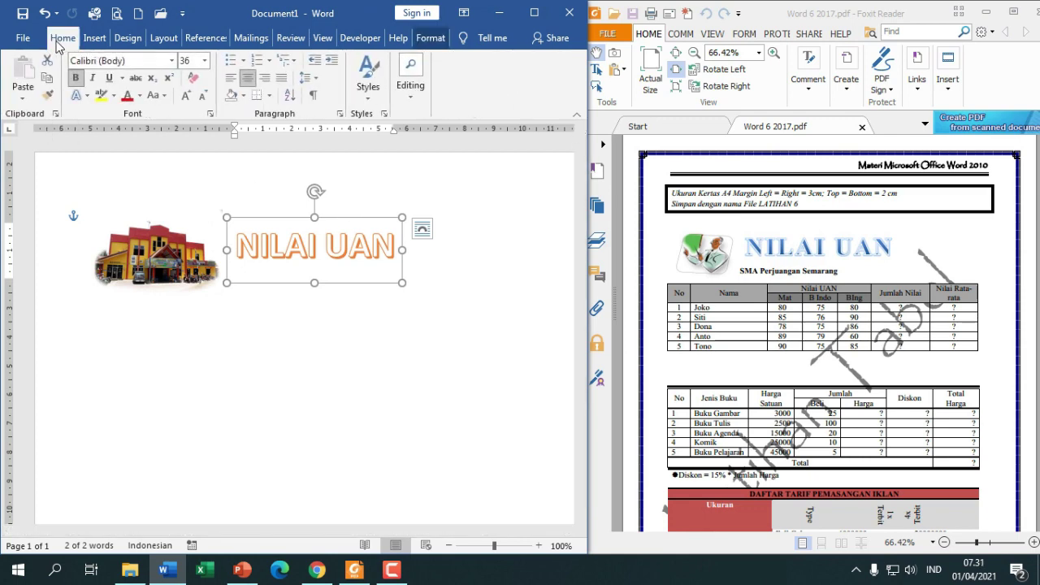
click(130, 61)
text(League Spartan)
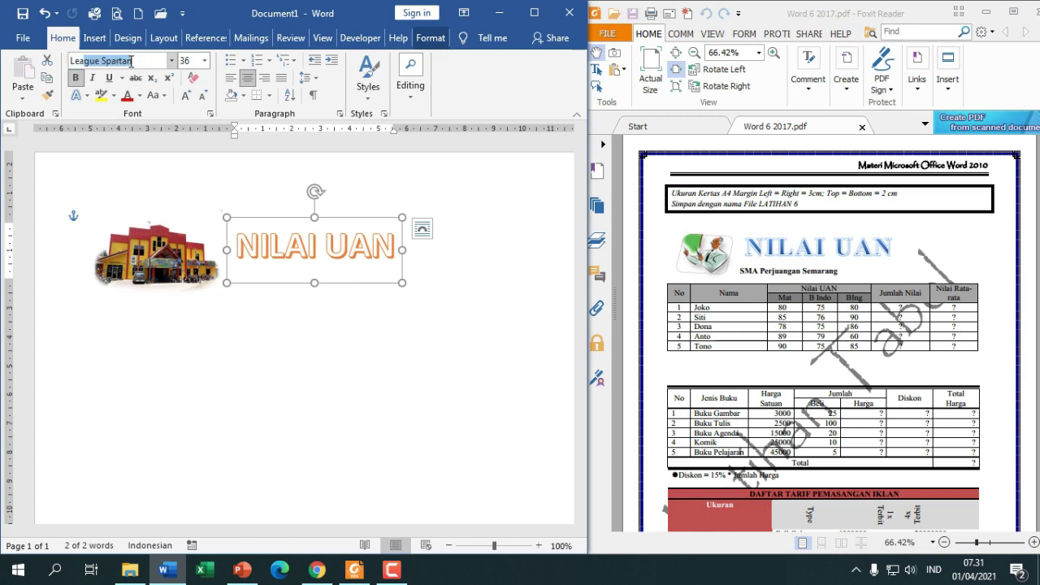
key(Return)
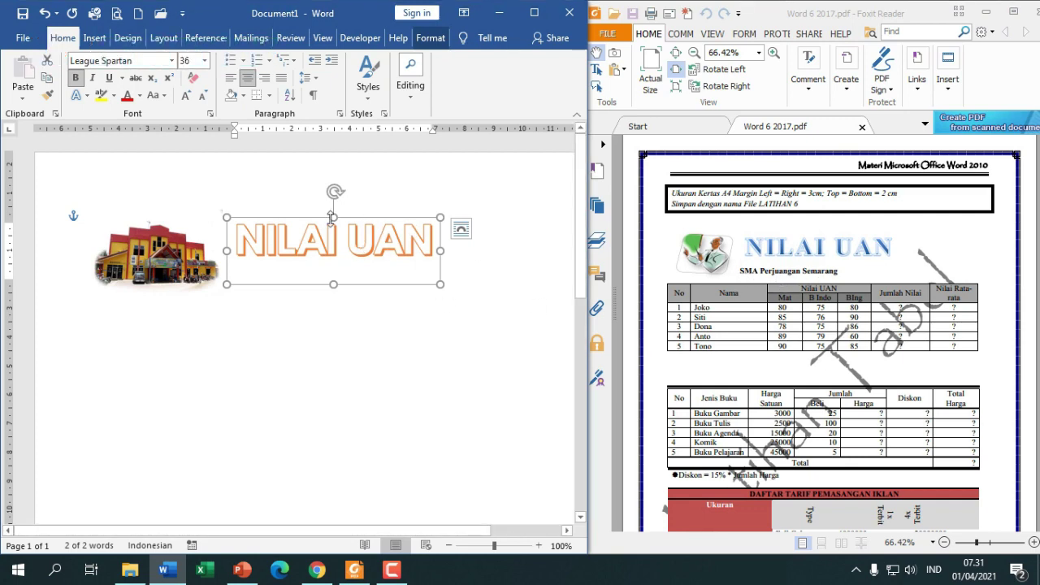
Draw a text box under NILAI UAN containing SMA PERJUANGAN SEMARANG and select it
click(96, 38)
click(484, 91)
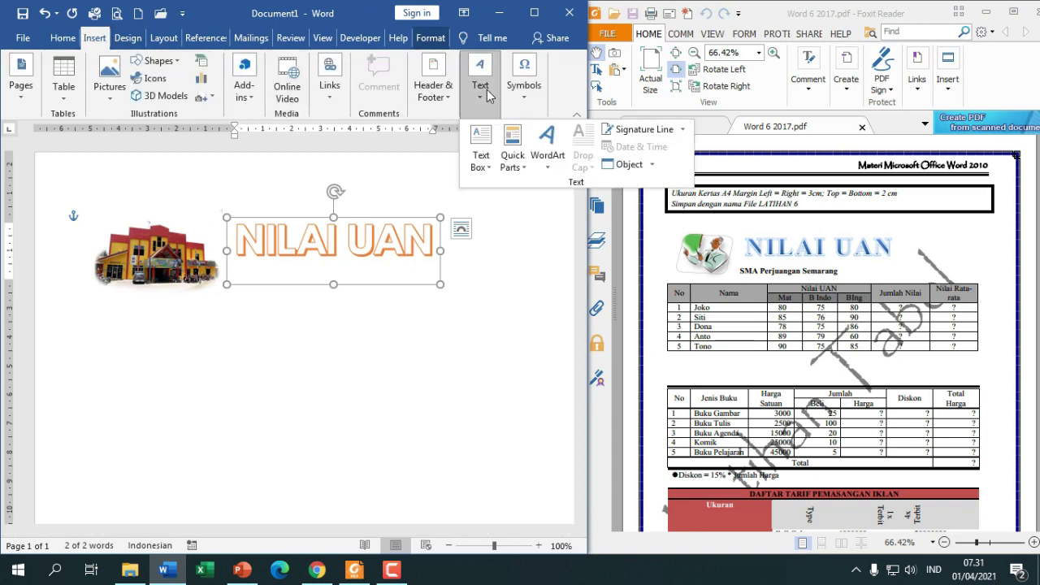
click(491, 166)
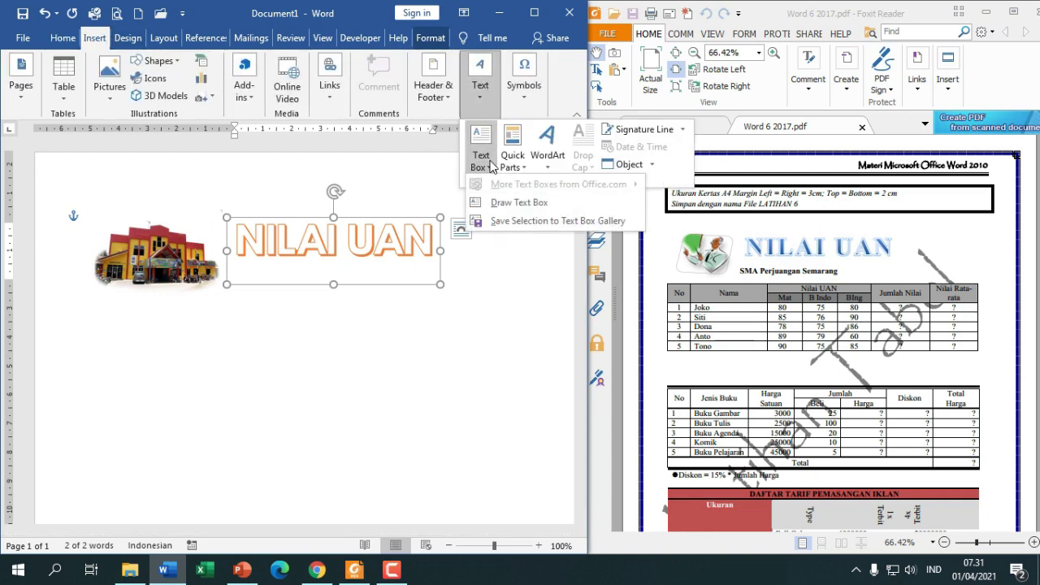
click(495, 203)
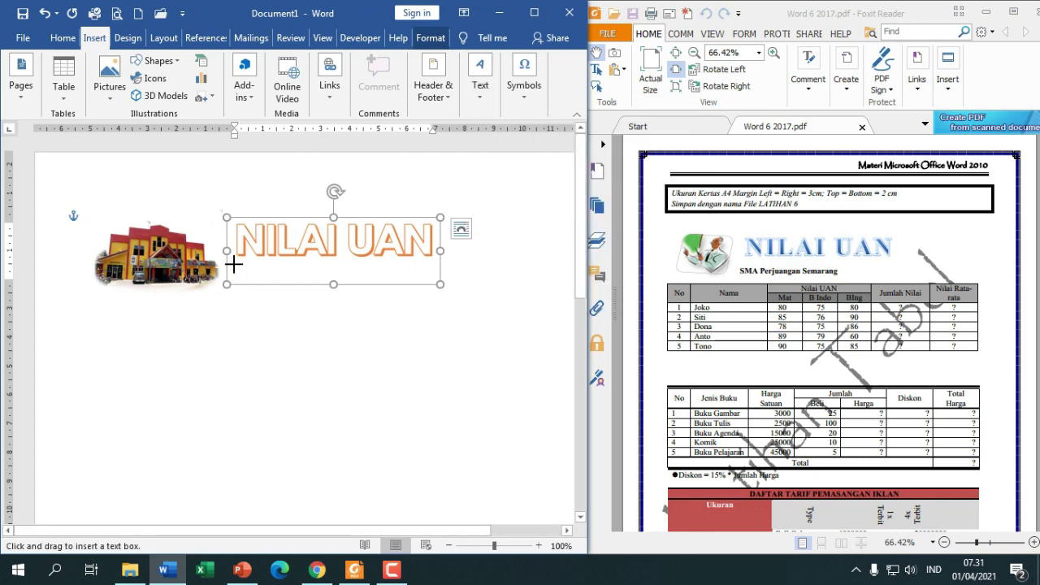
mouse_move(234, 264)
mouse_down()
mouse_move(360, 289)
mouse_move(452, 288)
mouse_up()
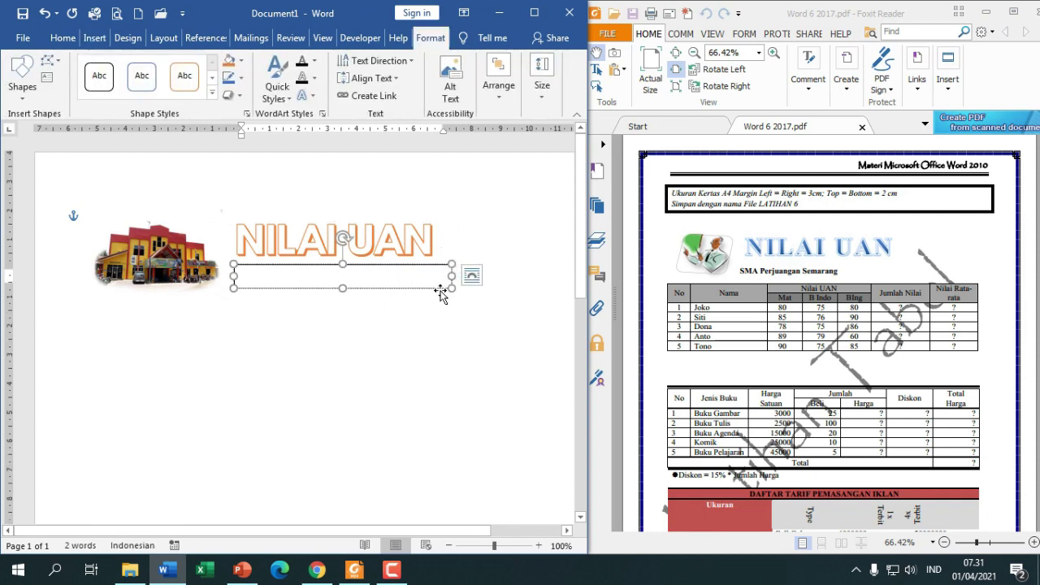
text(SMA)
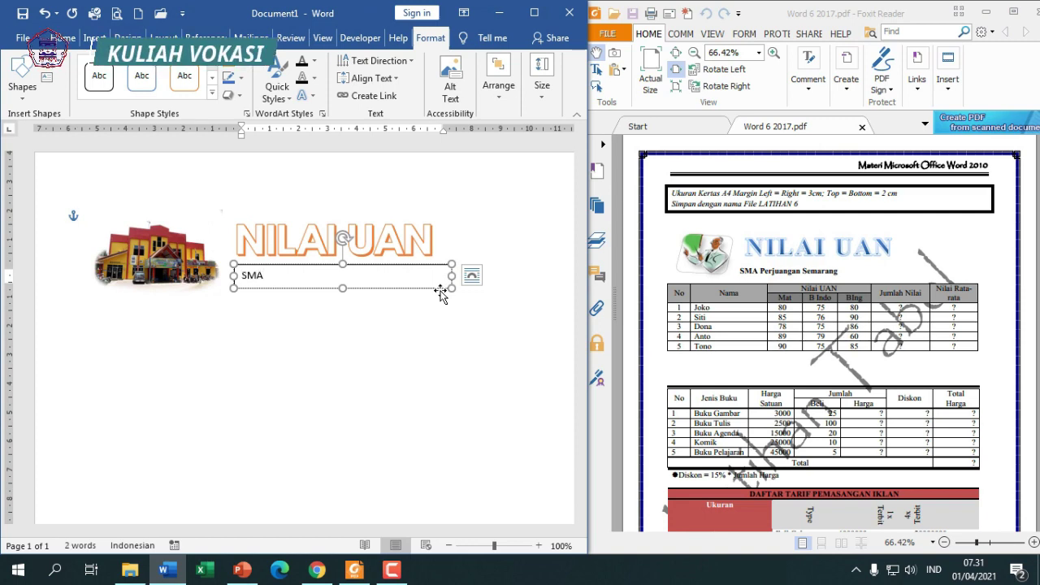
text( PERJUANGAN)
text( SEMARANG)
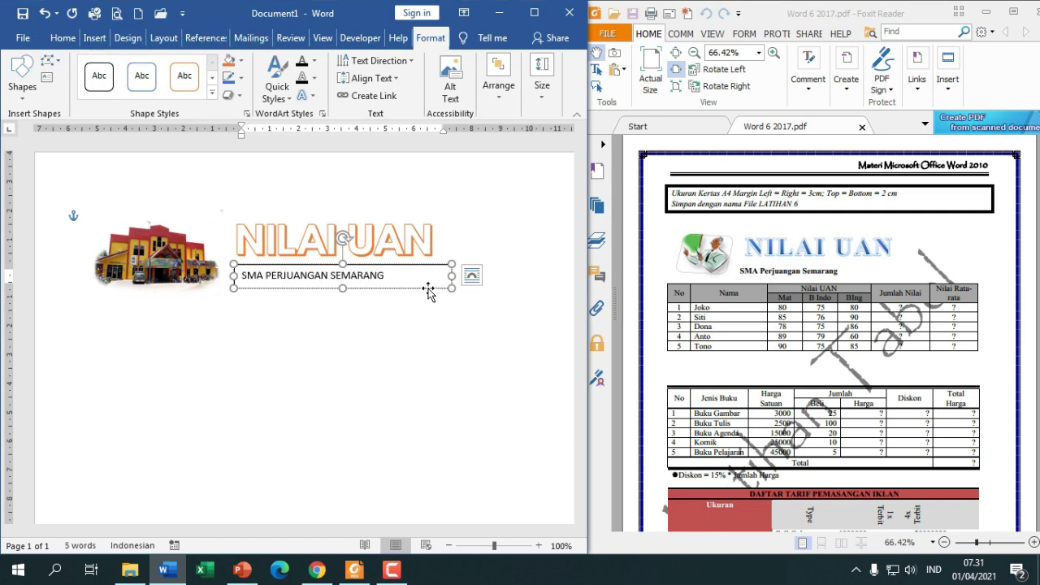
click(379, 265)
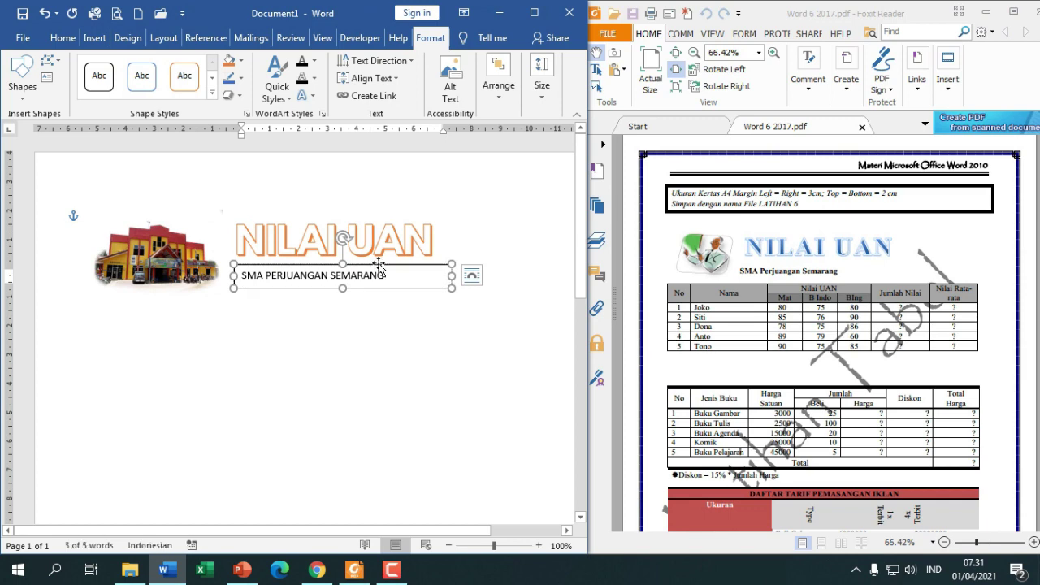
click(398, 222)
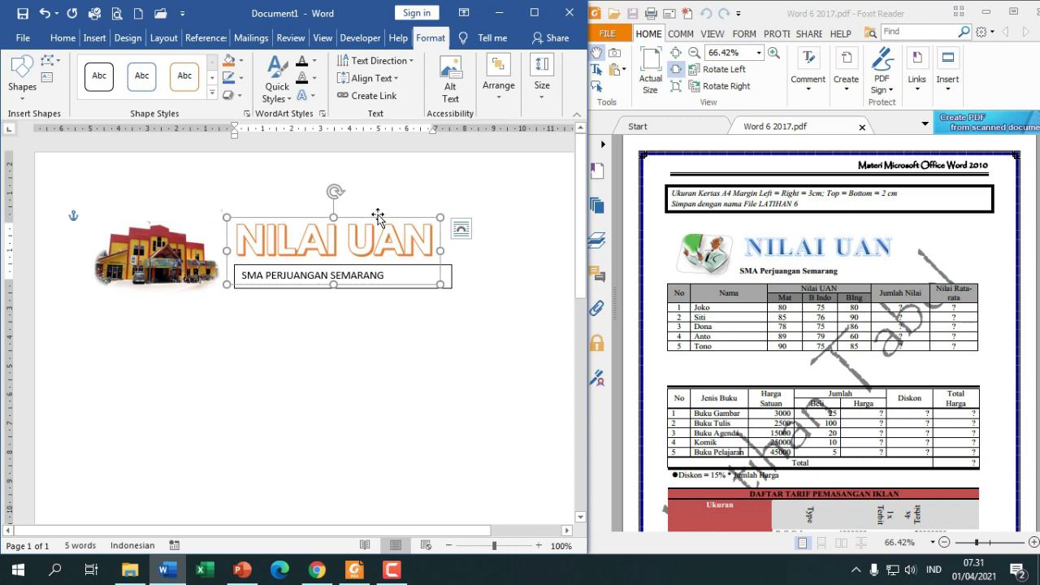
click(442, 269)
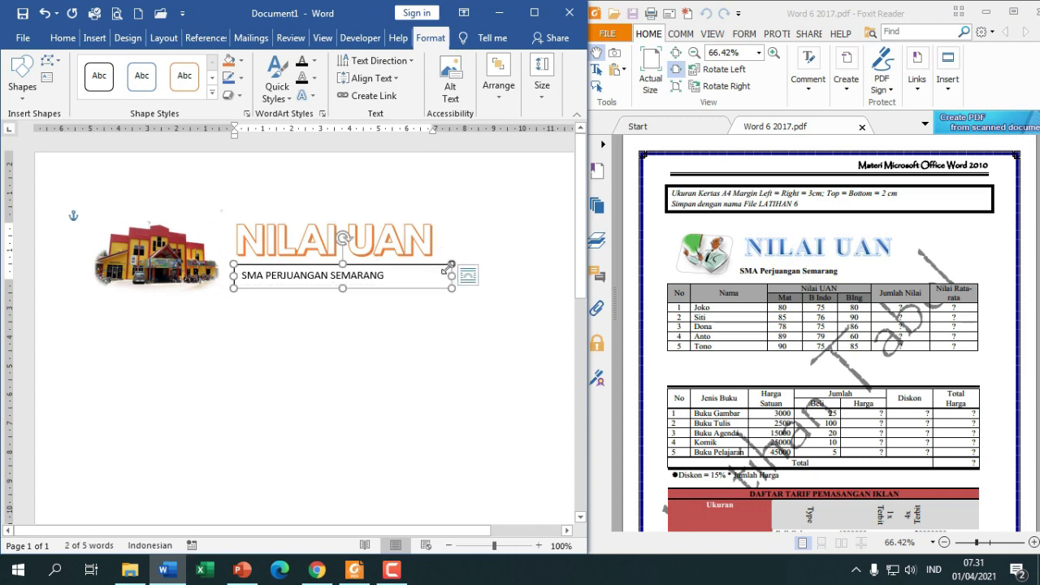
Maximize Word and select the SMA PERJUANGAN SEMARANG text box
click(537, 13)
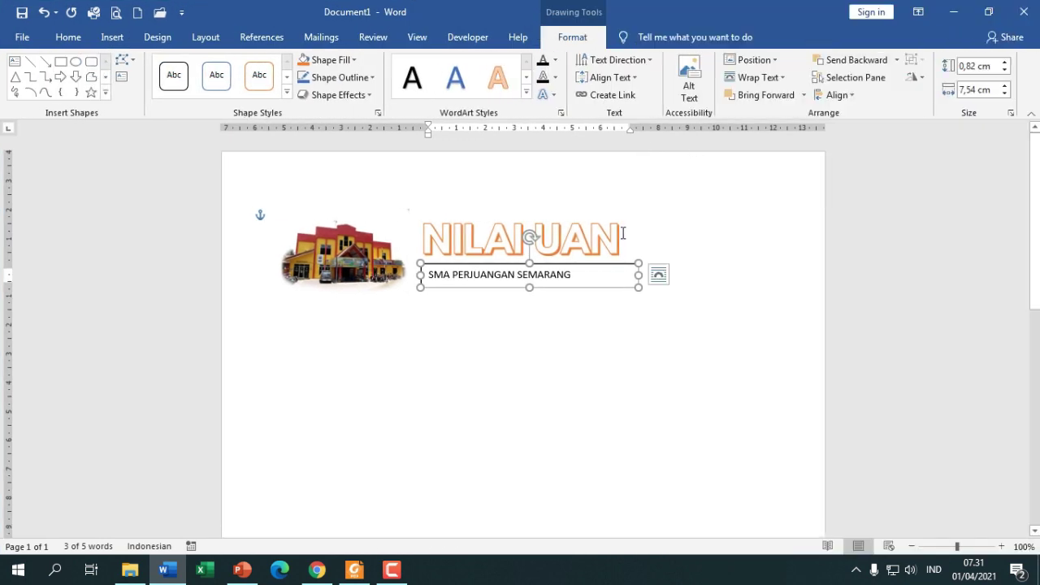
ctrl+scroll(623, 233, up, 5)
click(571, 193)
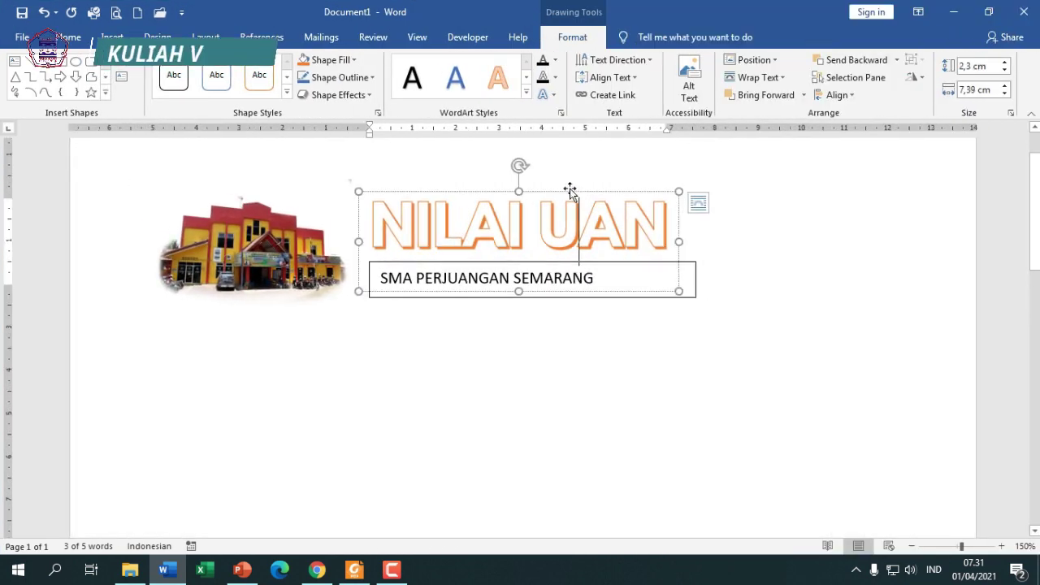
click(571, 192)
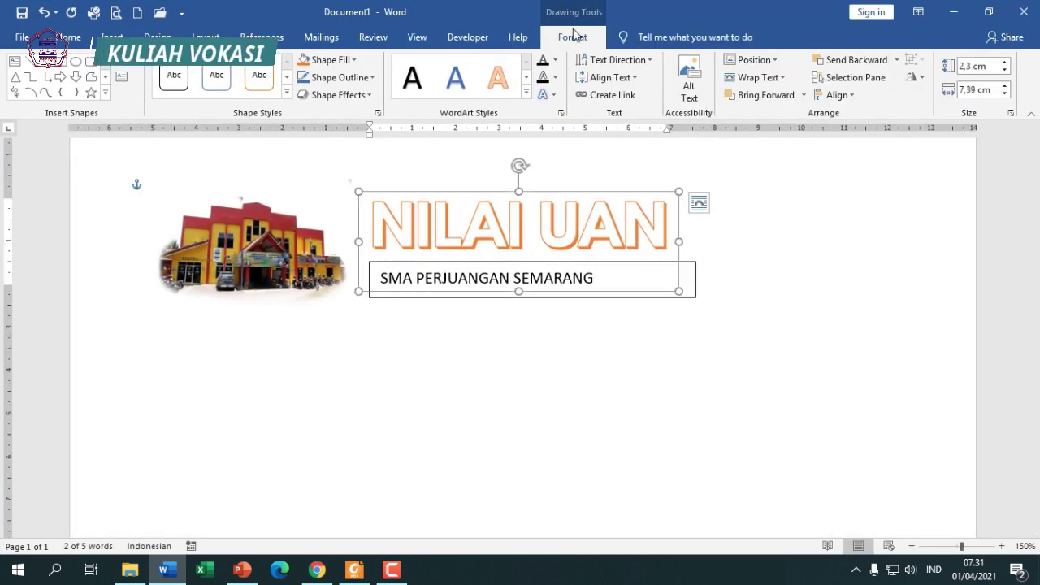
click(690, 264)
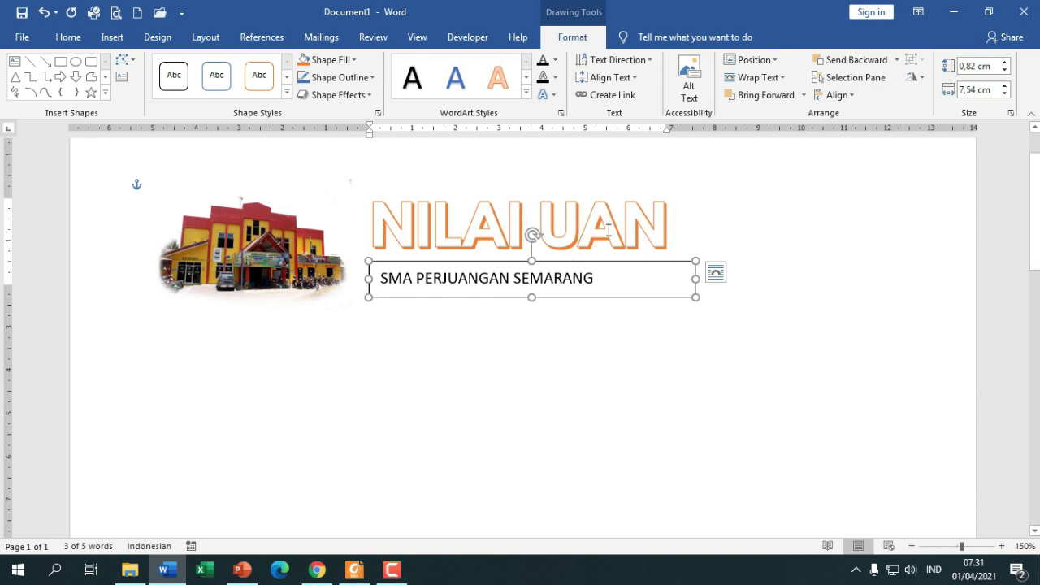
click(578, 200)
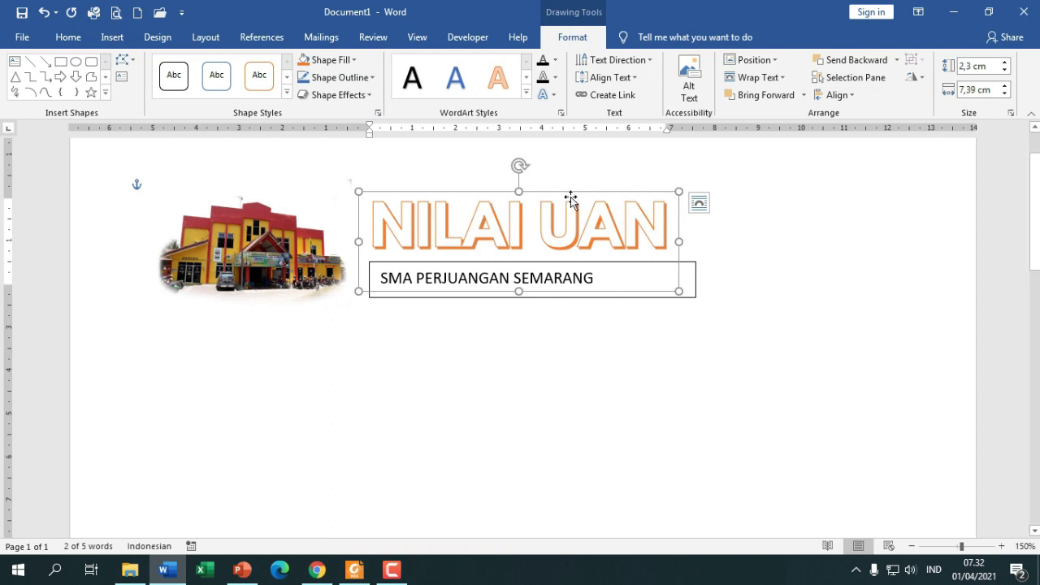
click(693, 269)
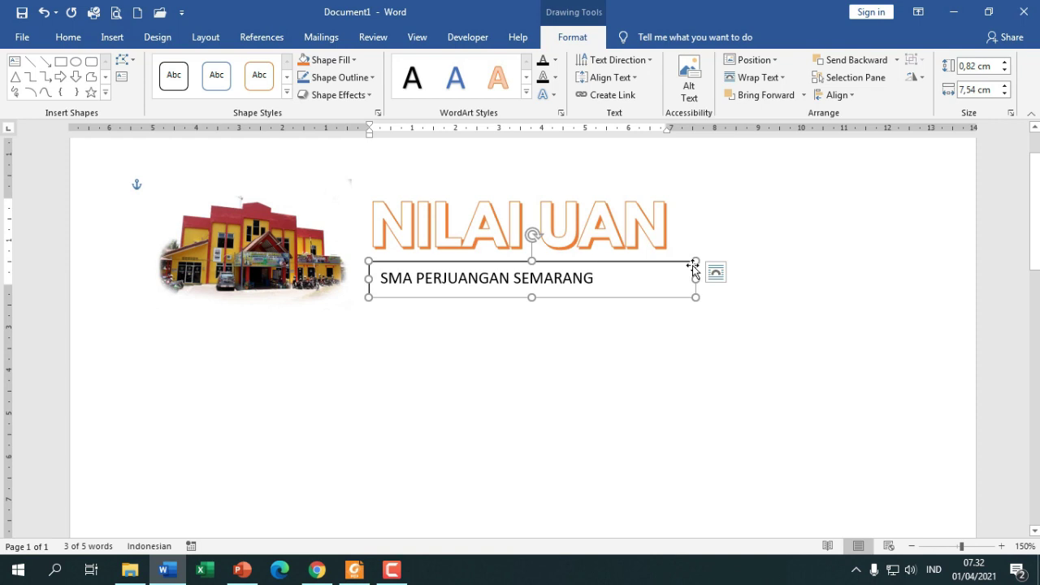
click(665, 310)
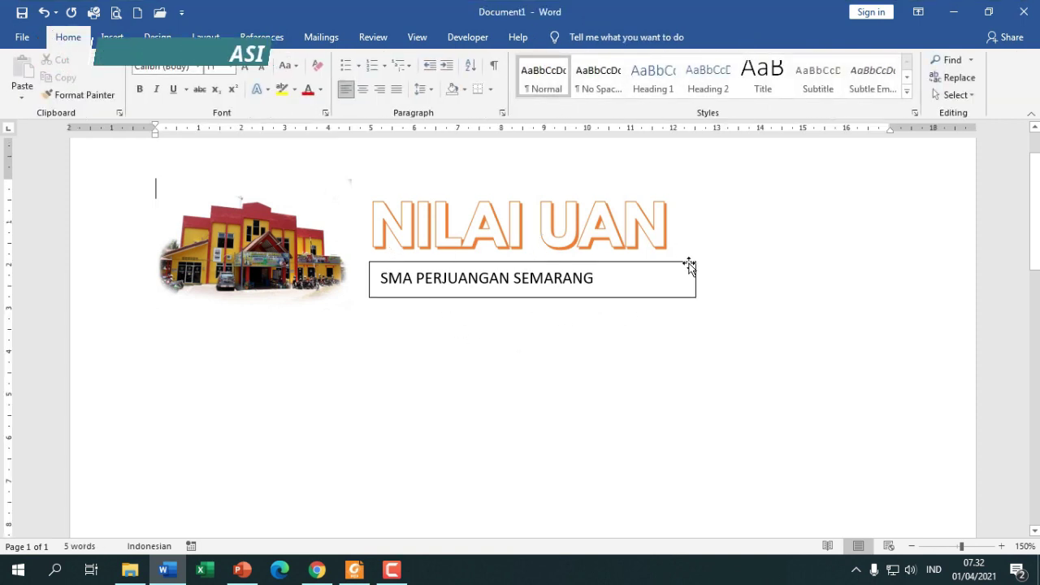
click(592, 280)
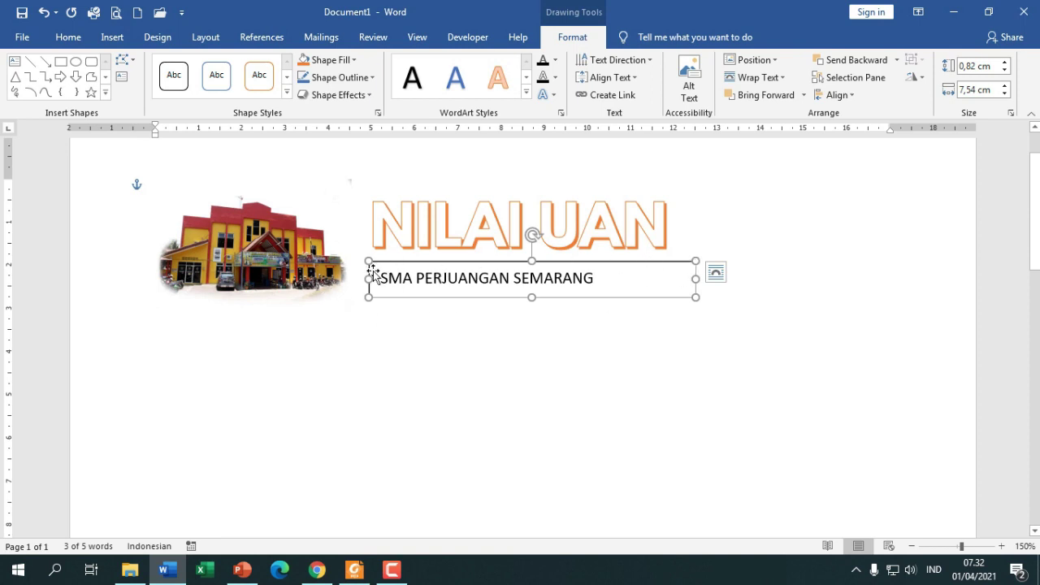
Give the text box No Outline and nudge it slightly up and left
click(373, 79)
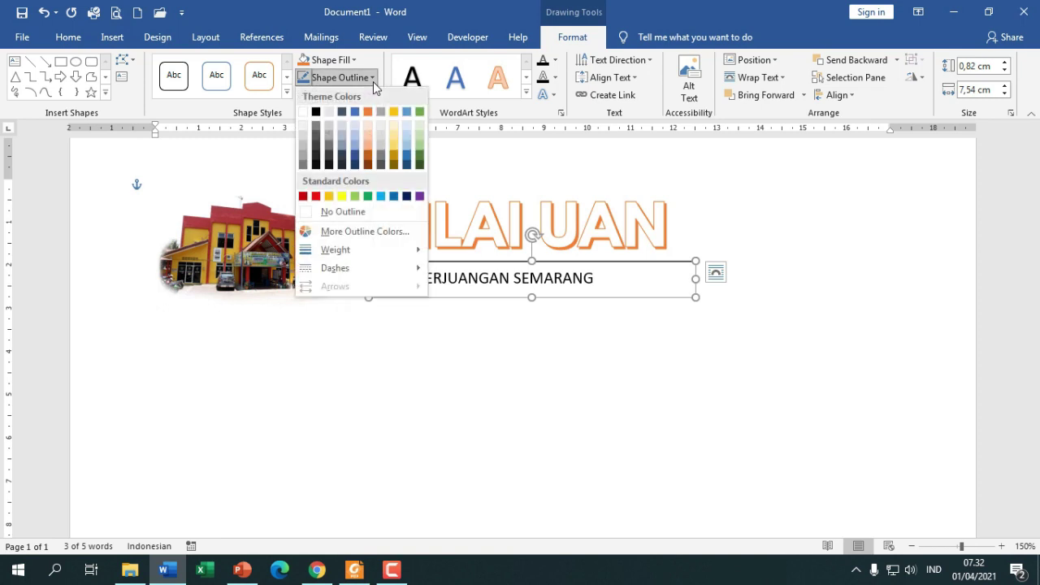
click(369, 212)
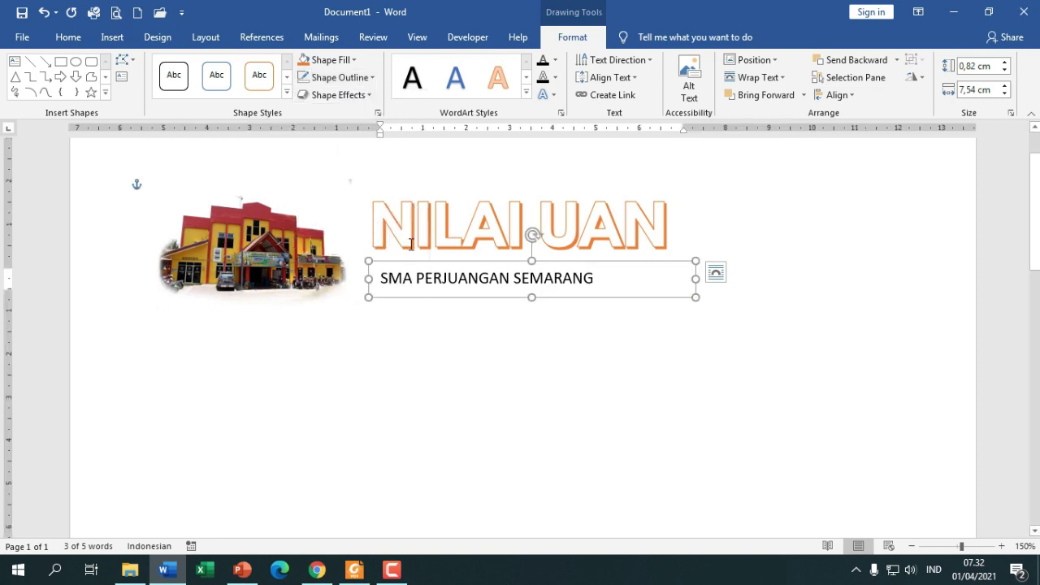
drag(427, 263, 421, 258)
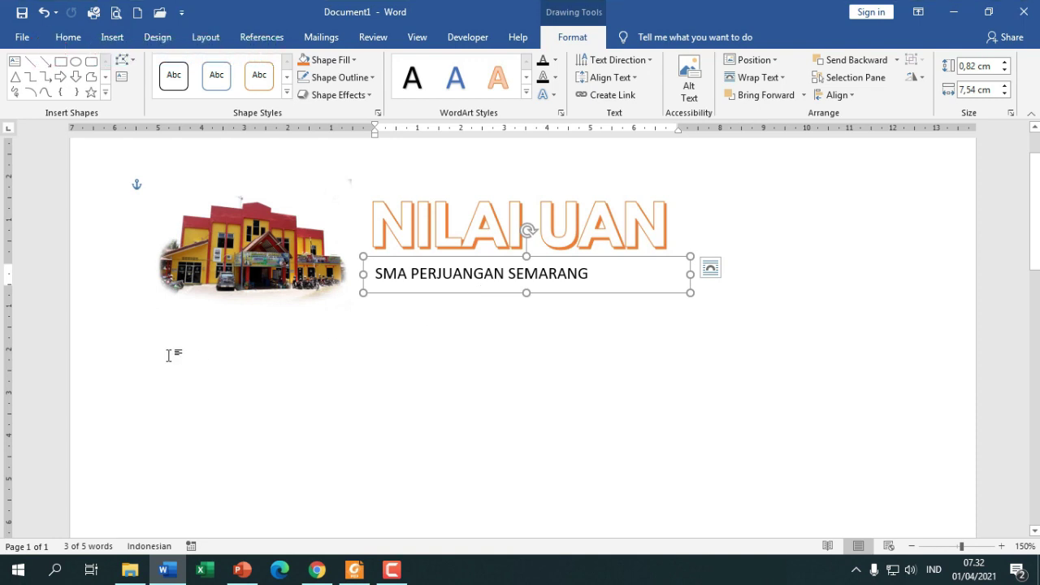
click(169, 355)
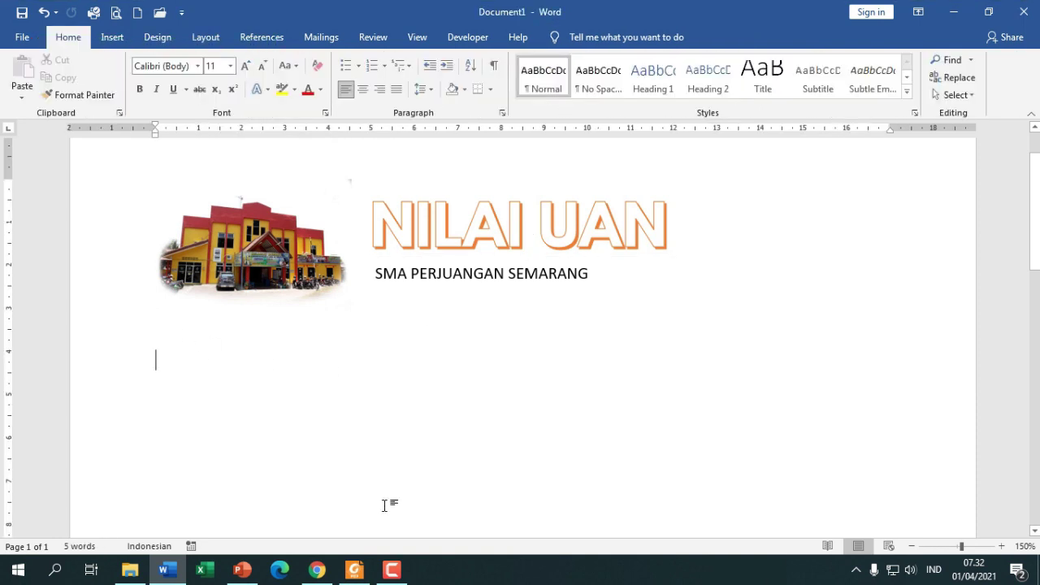
click(355, 569)
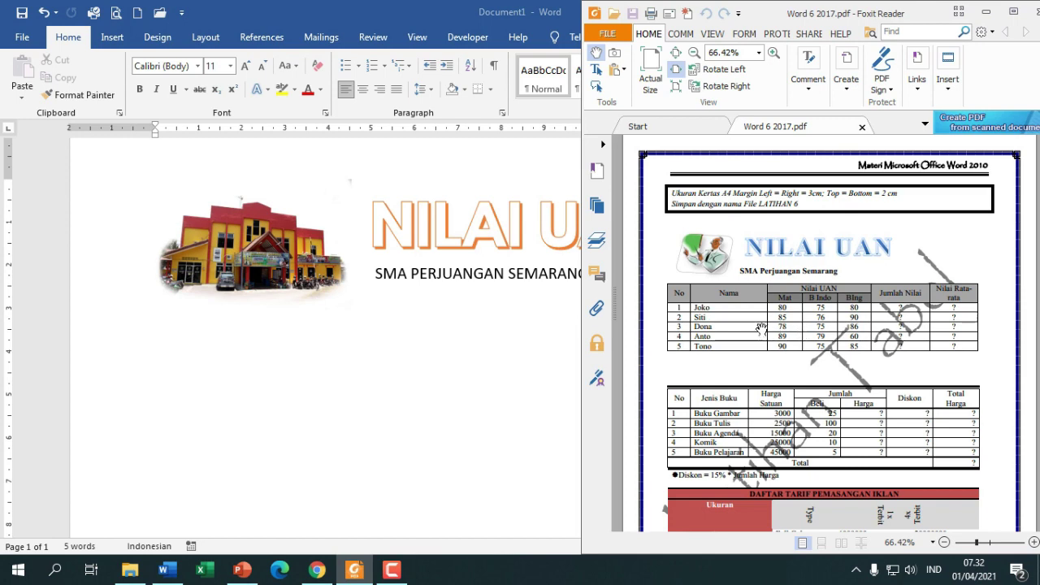
ctrl+scroll(762, 329, up, 1)
ctrl+scroll(761, 328, up, 1)
ctrl+scroll(761, 328, up, 1)
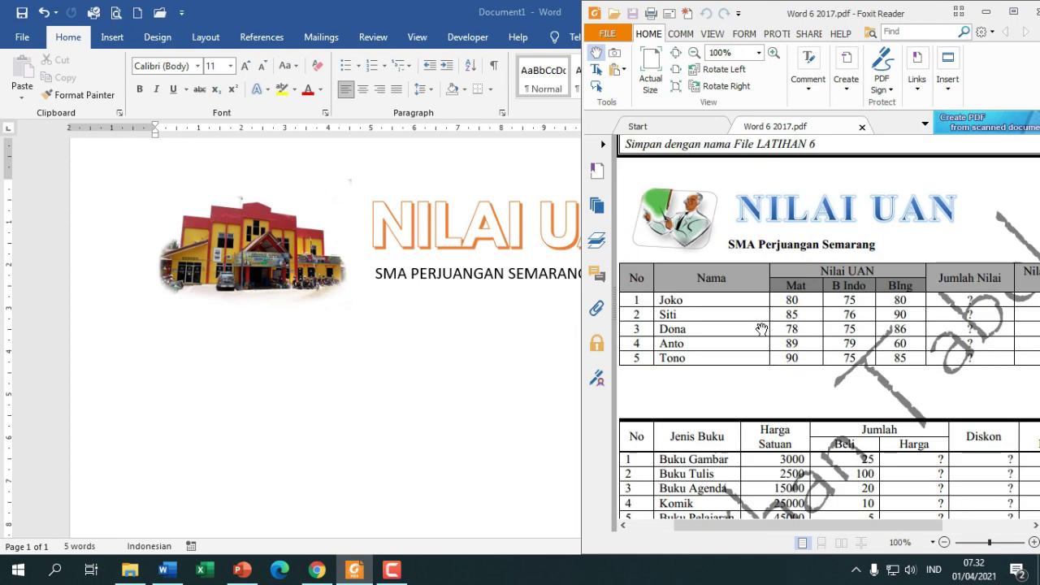
drag(745, 524, 728, 525)
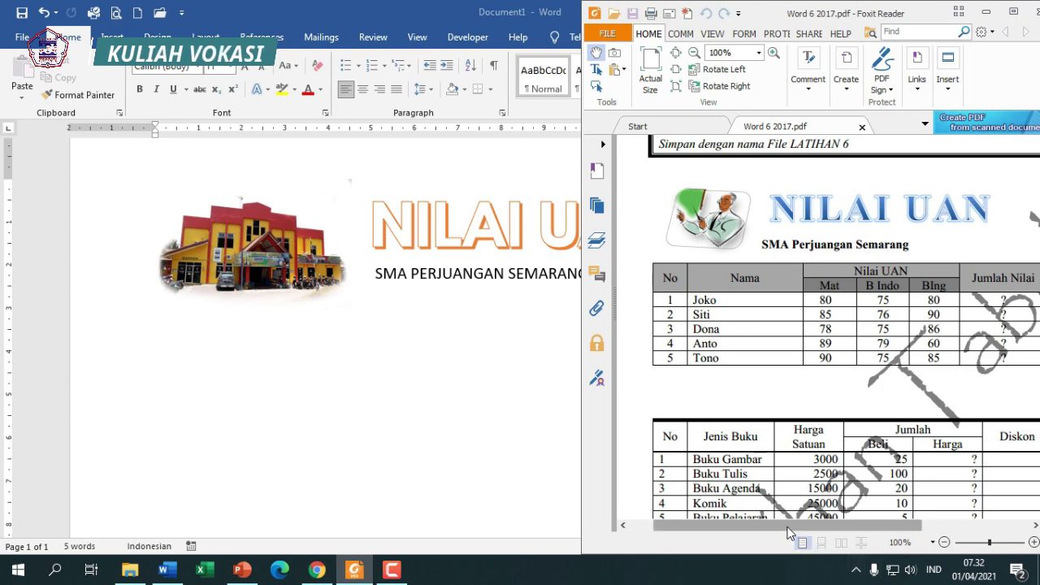
drag(787, 530, 781, 529)
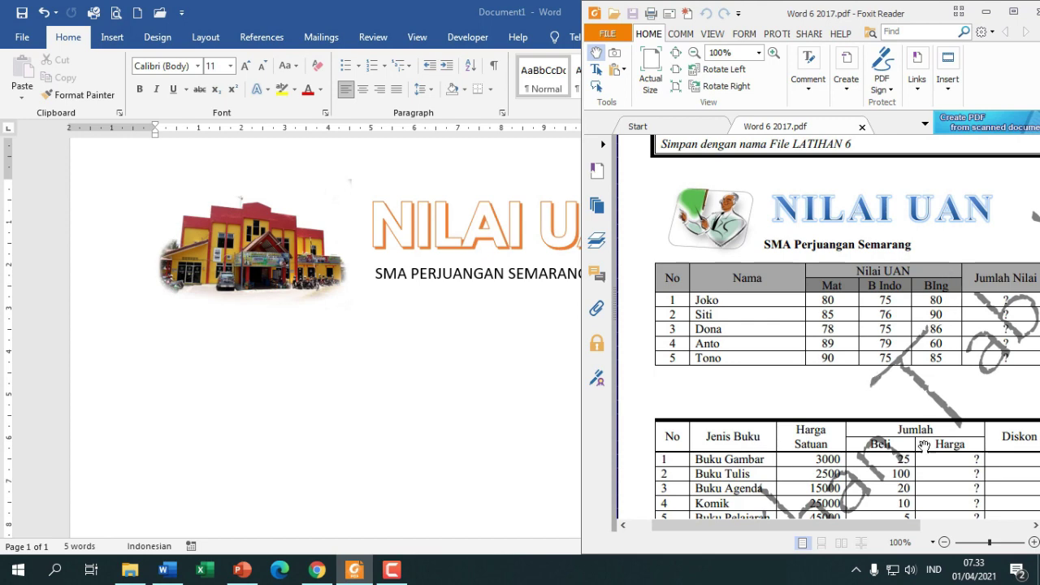
mouse_move(886, 525)
mouse_down()
mouse_move(952, 527)
mouse_move(871, 526)
mouse_up()
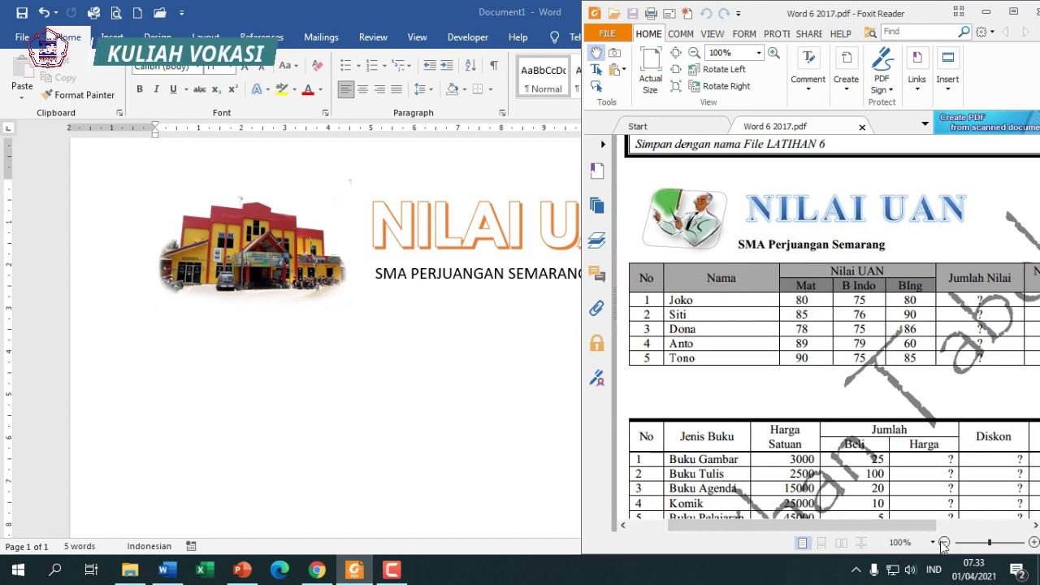
mouse_move(894, 527)
mouse_down()
mouse_move(948, 527)
mouse_move(864, 540)
mouse_up()
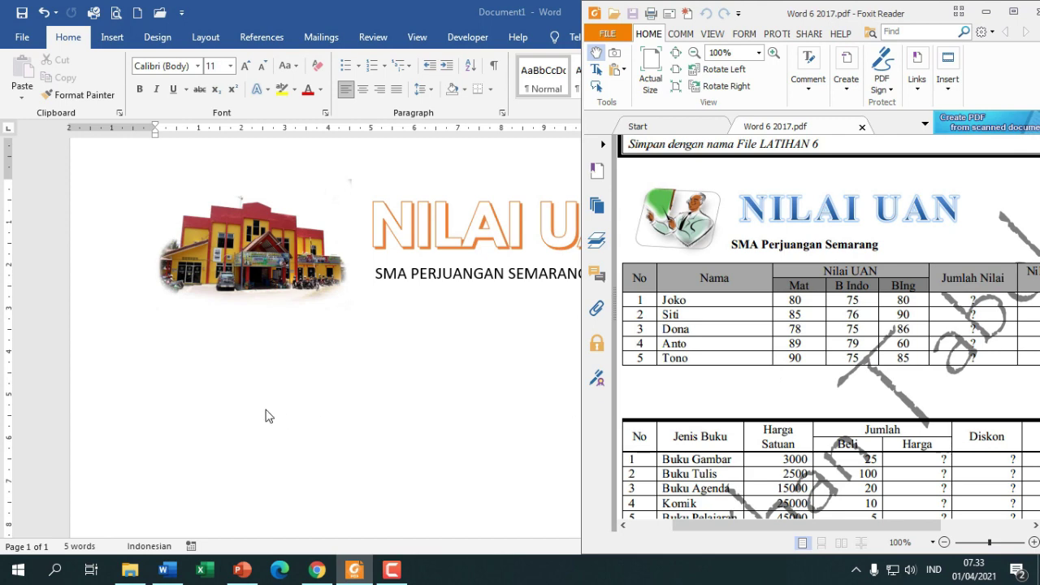
key(super+Up)
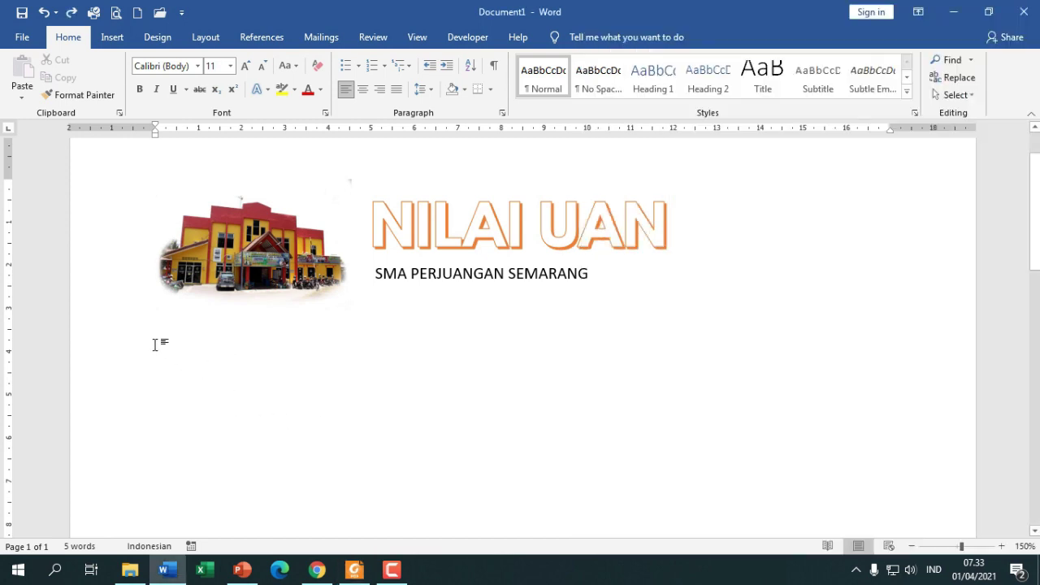
Insert a table of 7 columns and 7 rows on the line below the logo
click(157, 342)
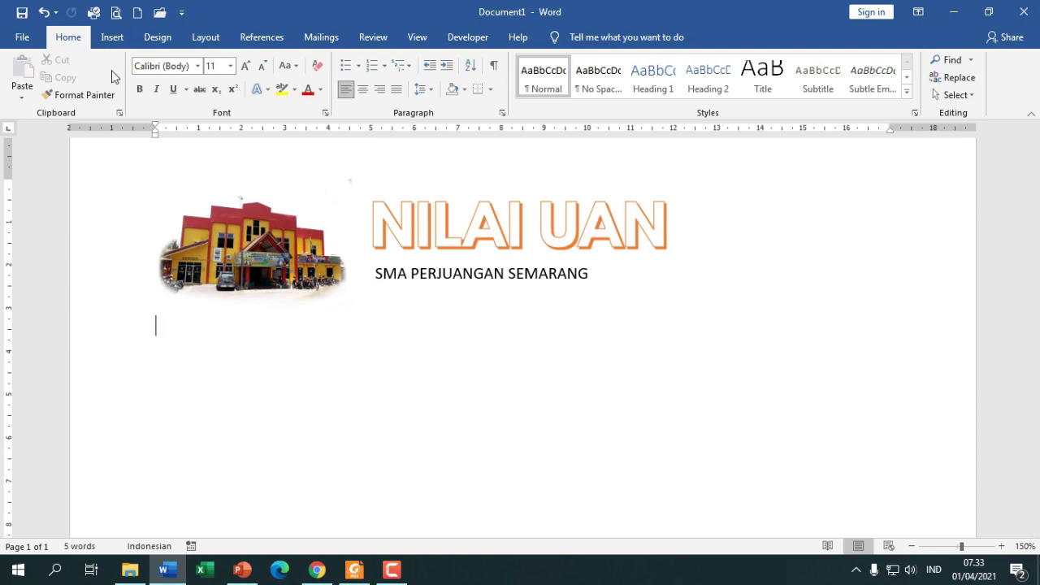
click(114, 41)
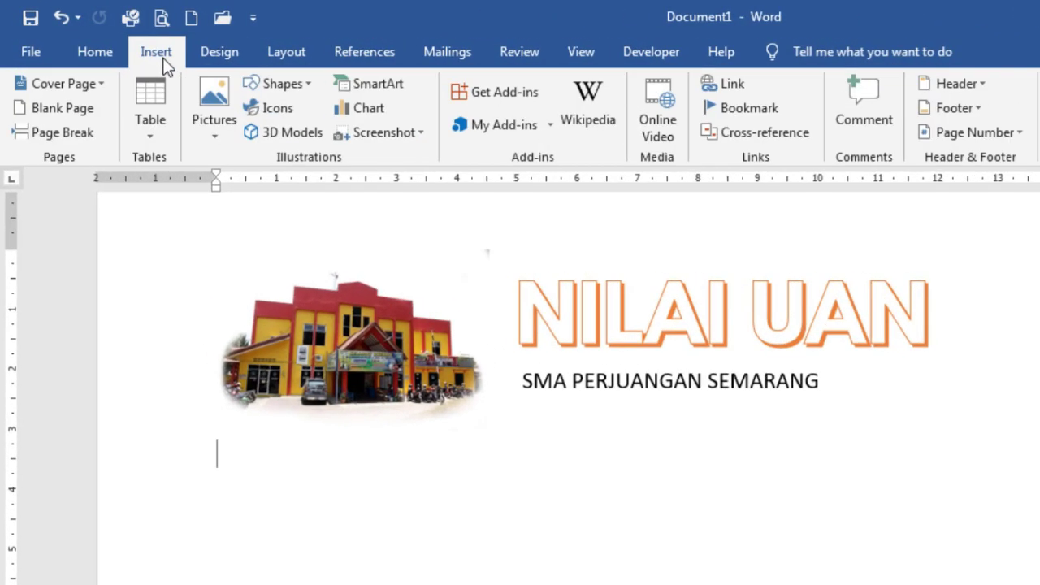
click(152, 124)
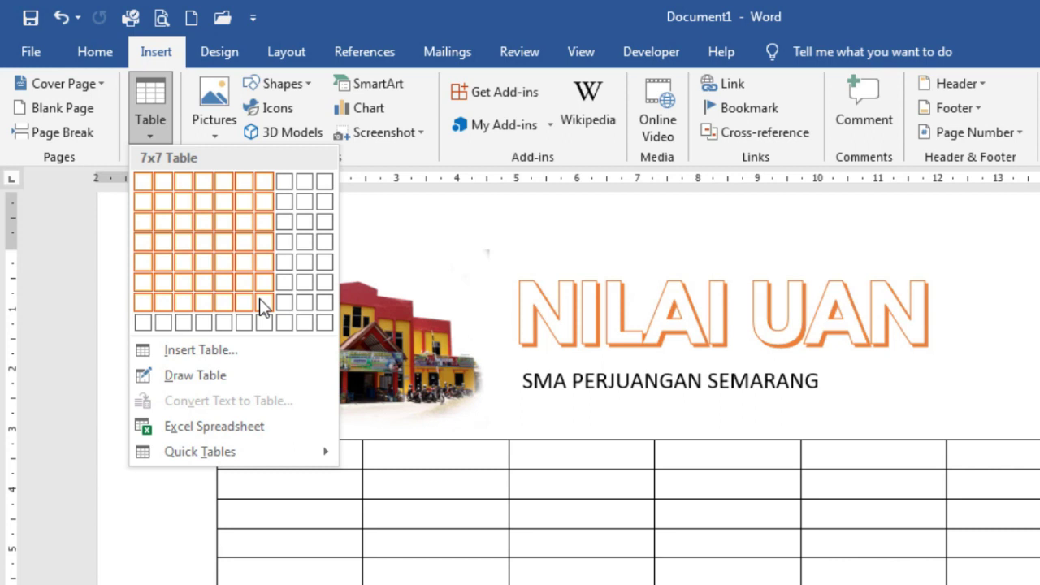
click(242, 363)
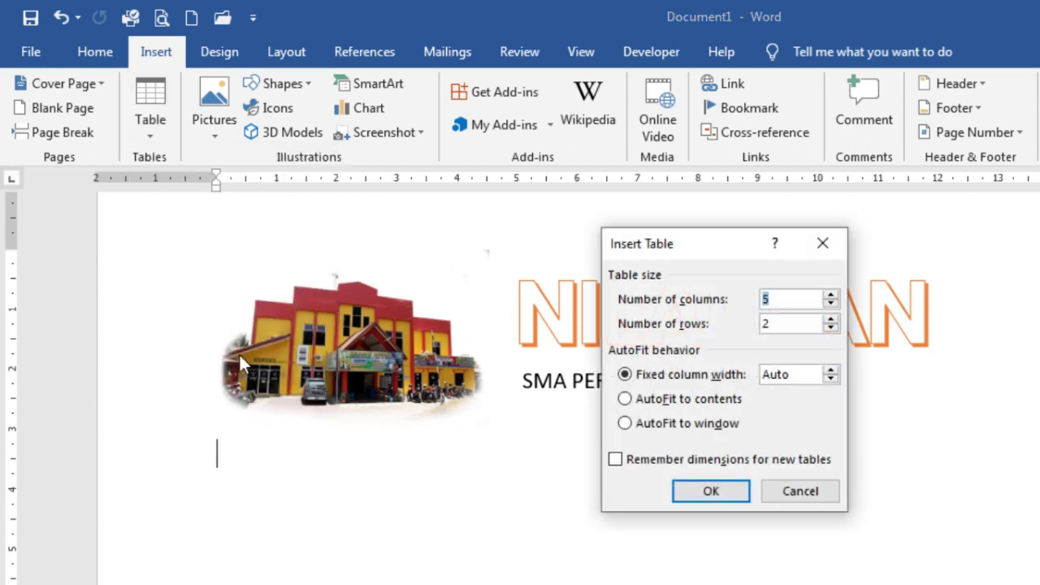
text(7)
double_click(787, 325)
click(734, 499)
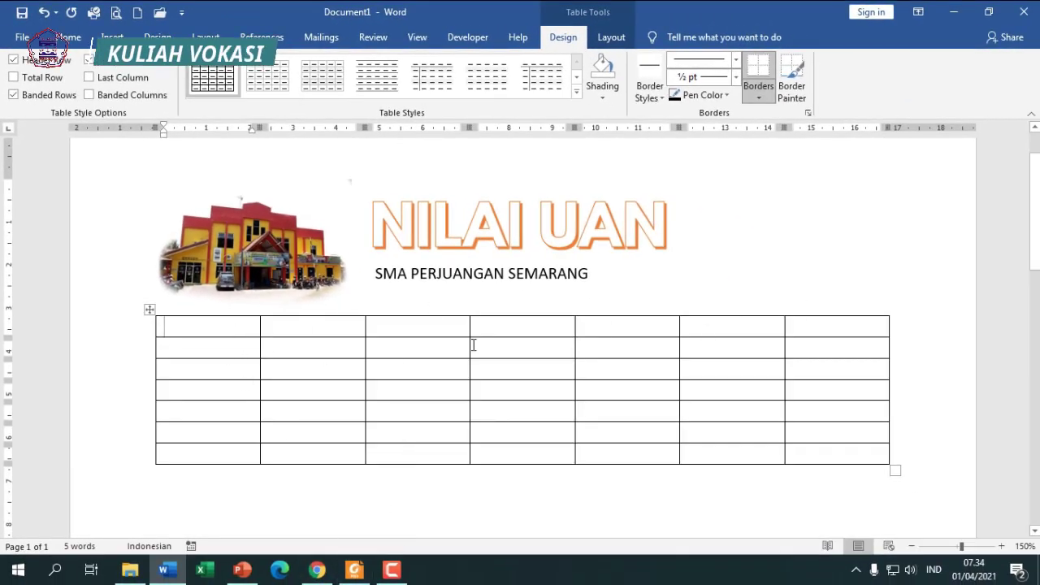
Check the reference PDF, then type NO in the table's first cell
click(355, 569)
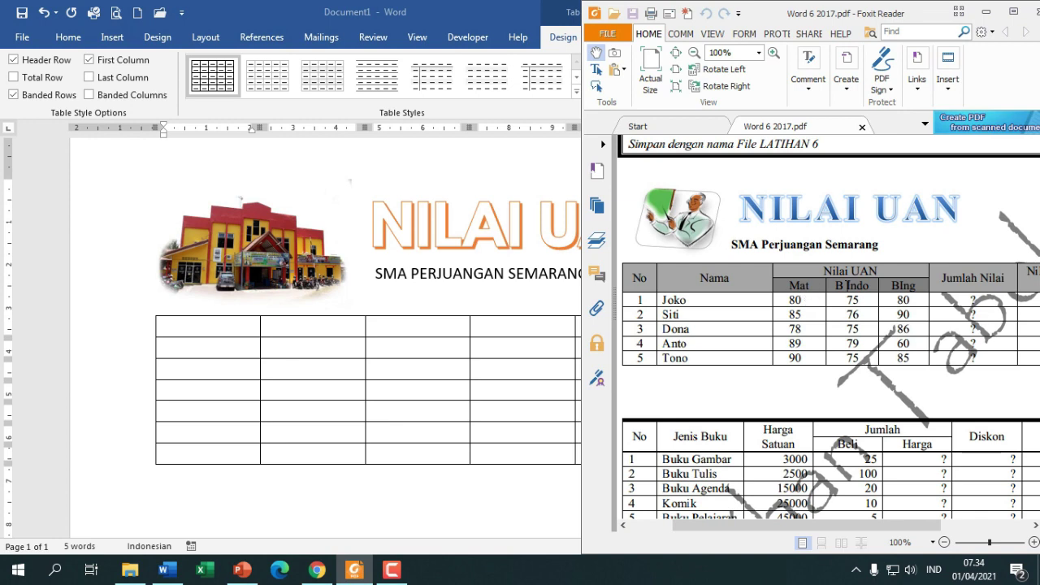
mouse_move(837, 526)
mouse_down()
mouse_move(880, 529)
mouse_move(806, 524)
mouse_up()
click(228, 331)
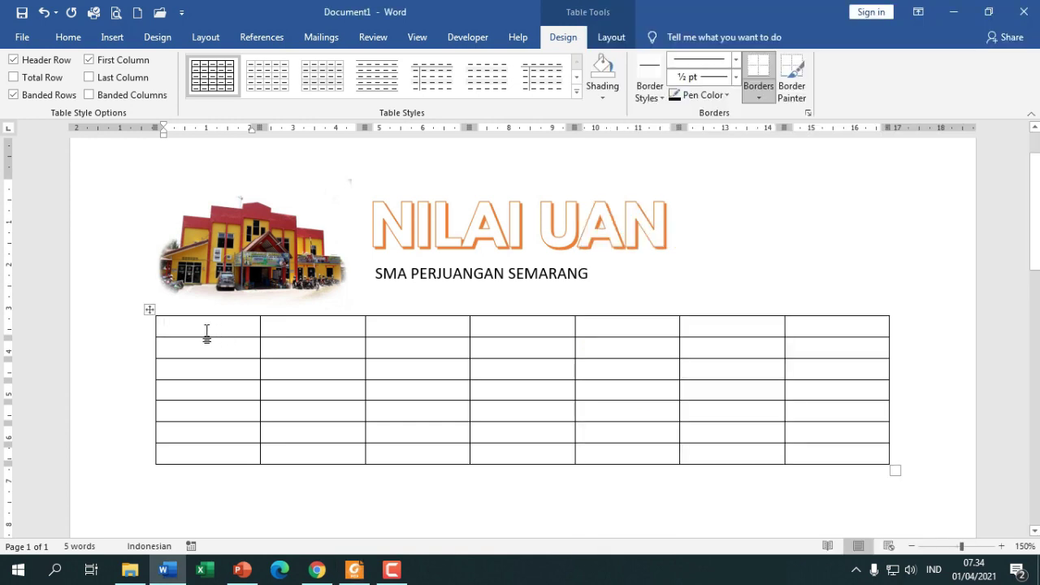
text(NO)
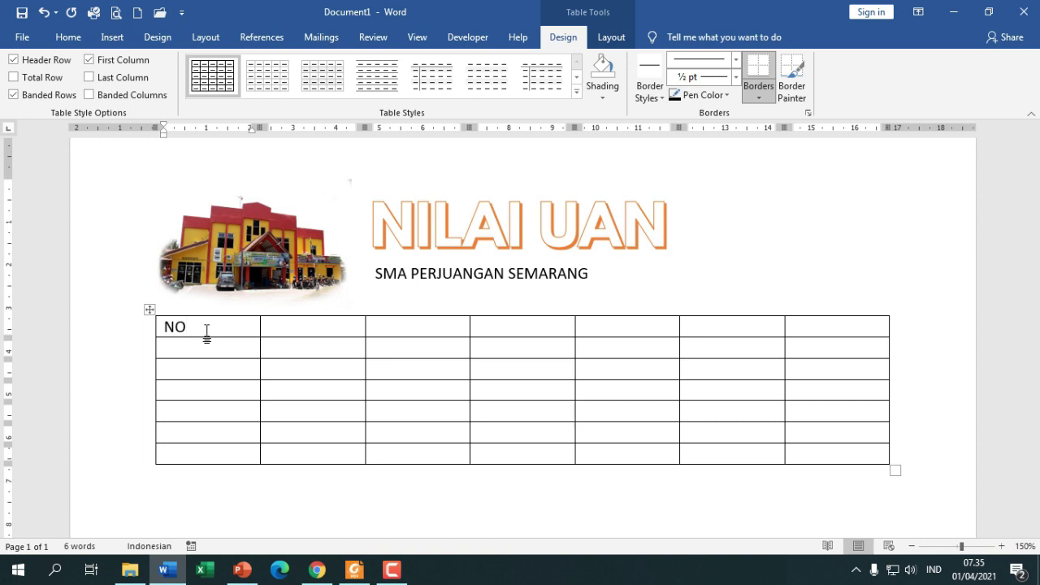
Type NAMA and NILAI UAN in the next two first-row cells
key(Tab)
text(NAMA)
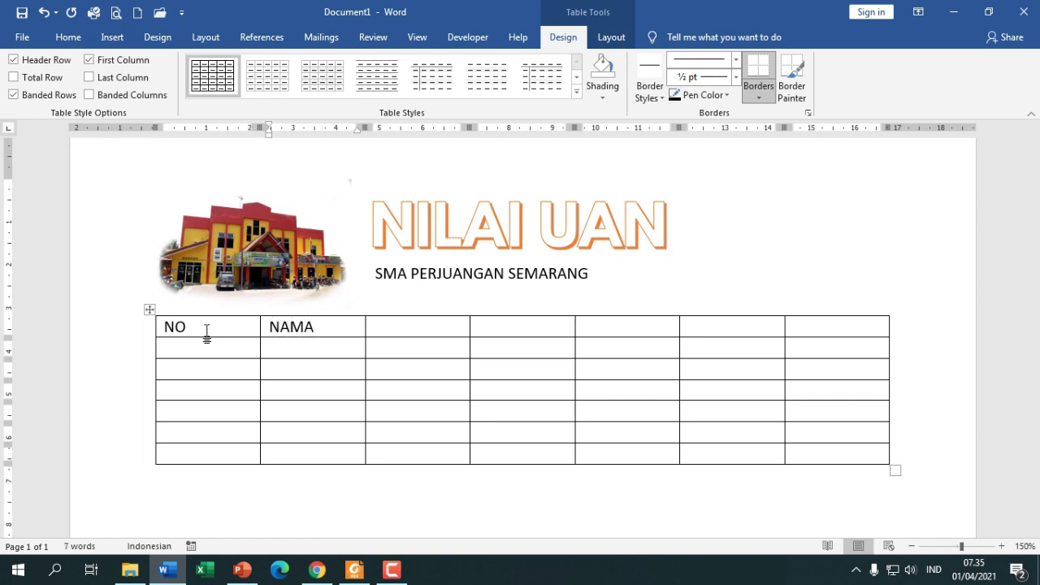
key(Tab)
text(NILA)
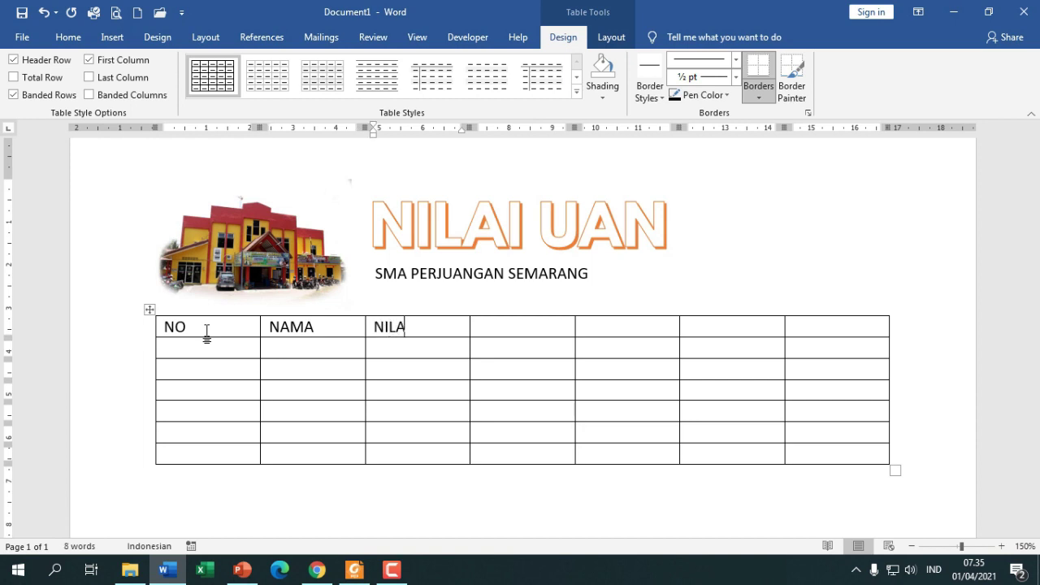
text(I UAN)
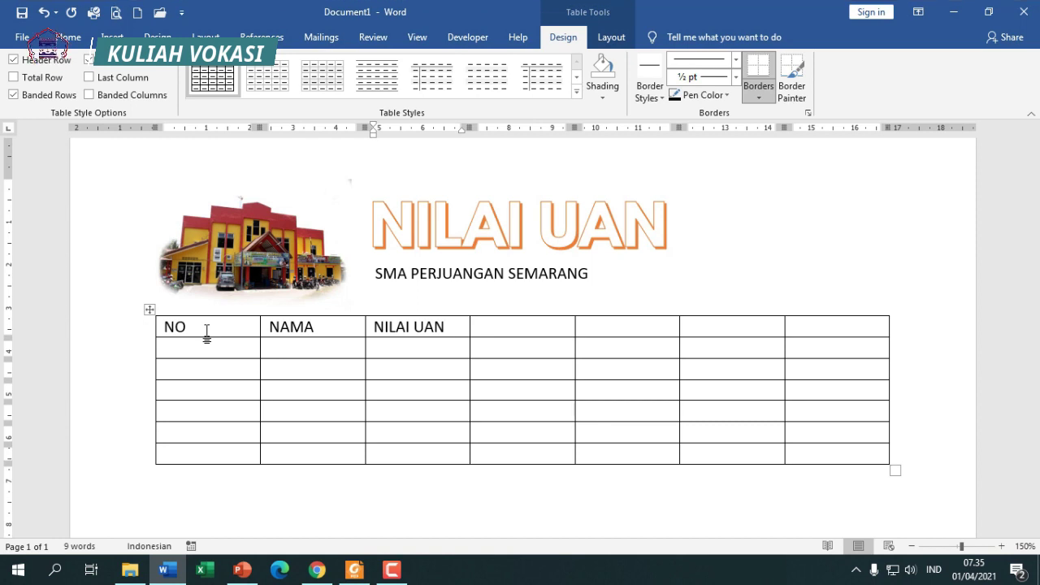
Enter the subheadings MAT, B INDO and B ING in the second row
key(Down)
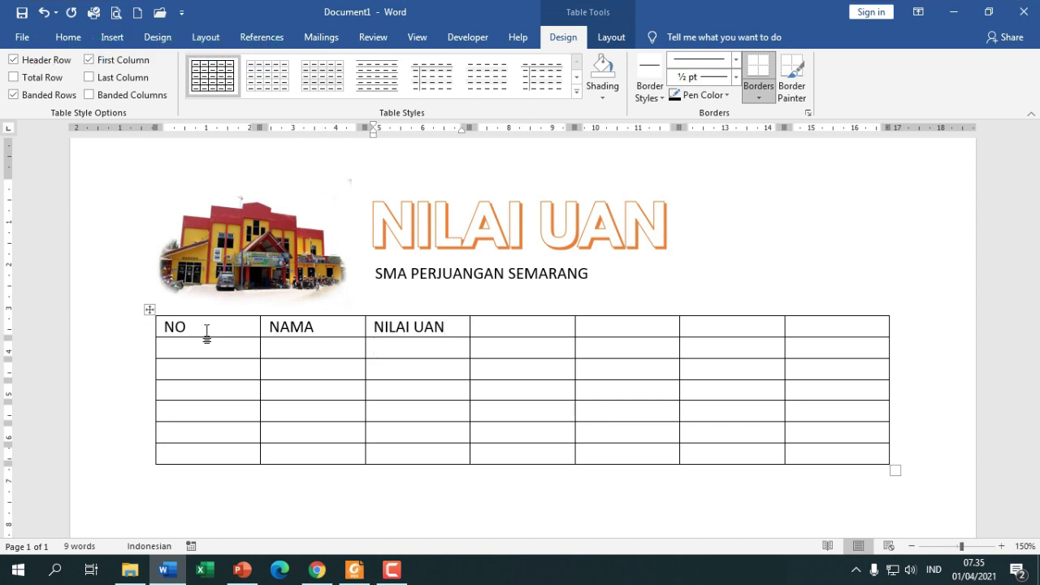
text(MAT)
key(Tab)
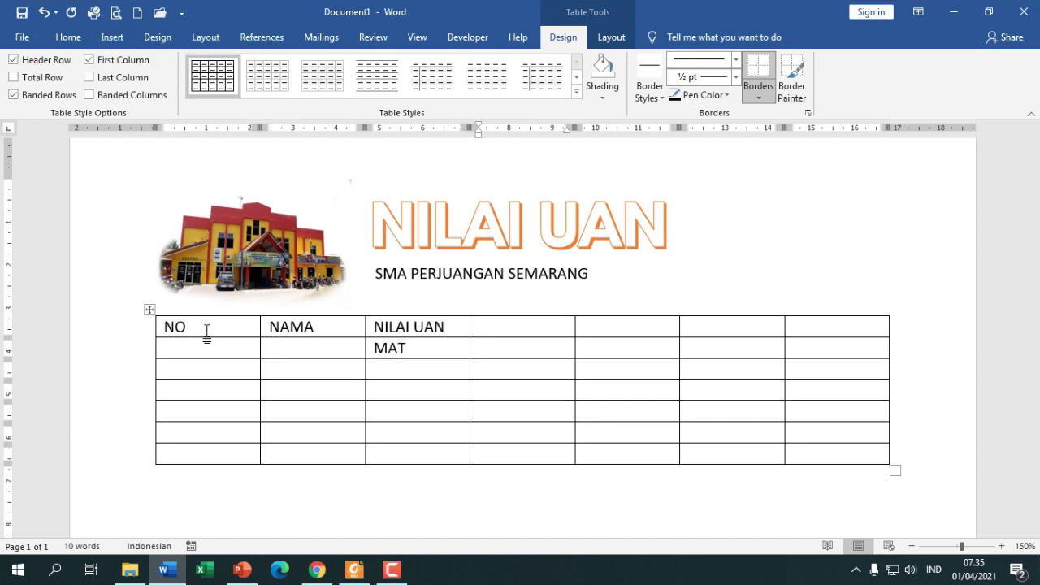
text(B INDO)
key(Tab)
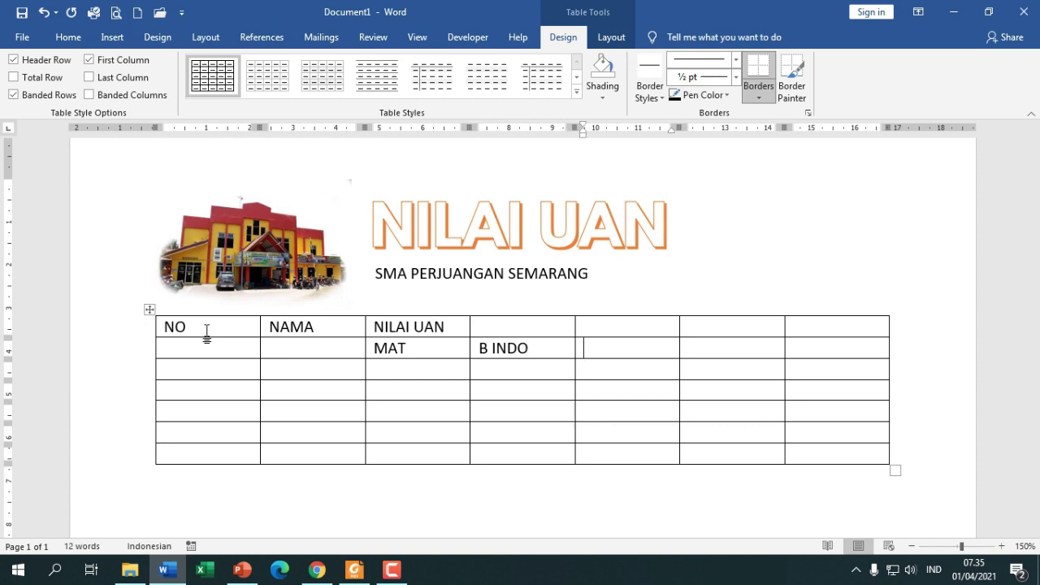
text(B ING)
Add JUMLAH NILAI and NILAI RATA-RATA to the first row's last two columns
key(Tab)
key(Up)
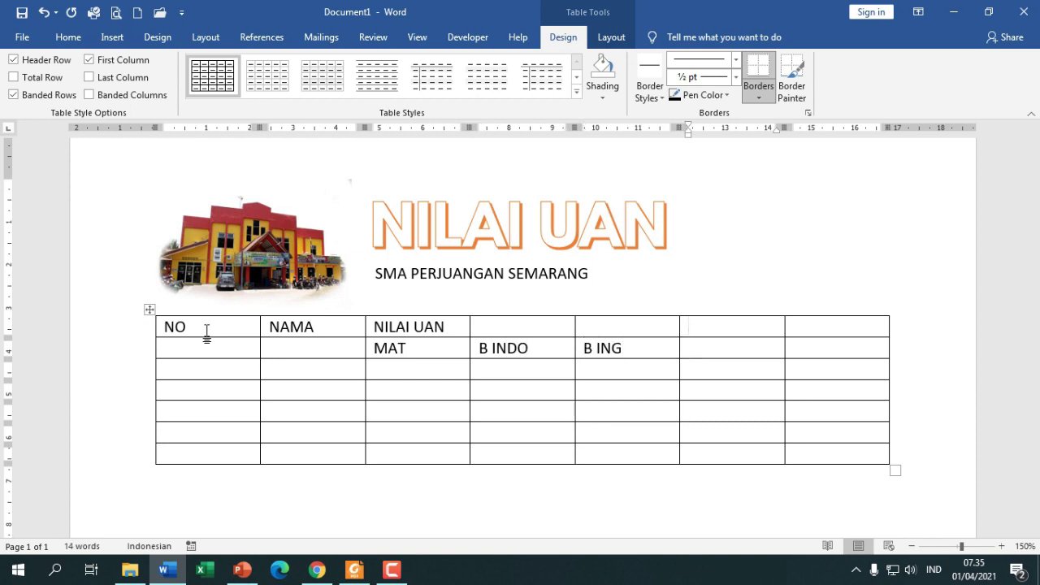
text(JUMLAH NILAI)
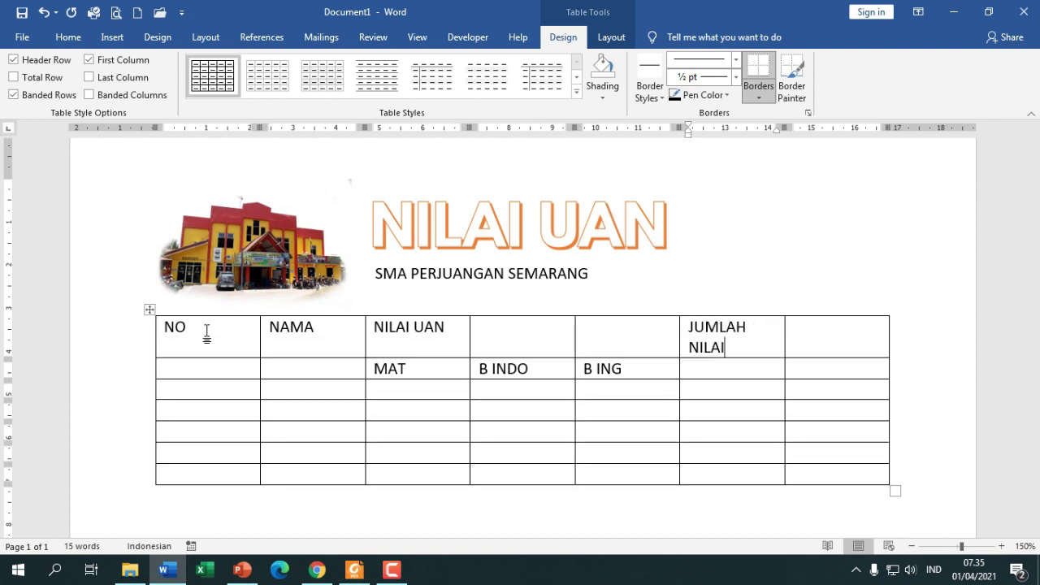
key(Tab)
text(NI)
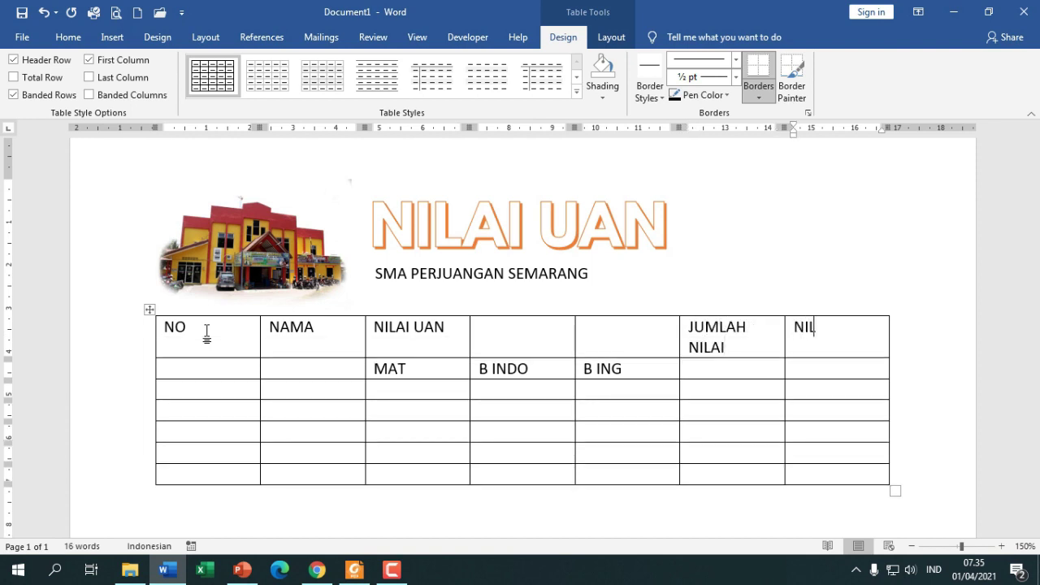
text(LAI RATA-)
text(RATA)
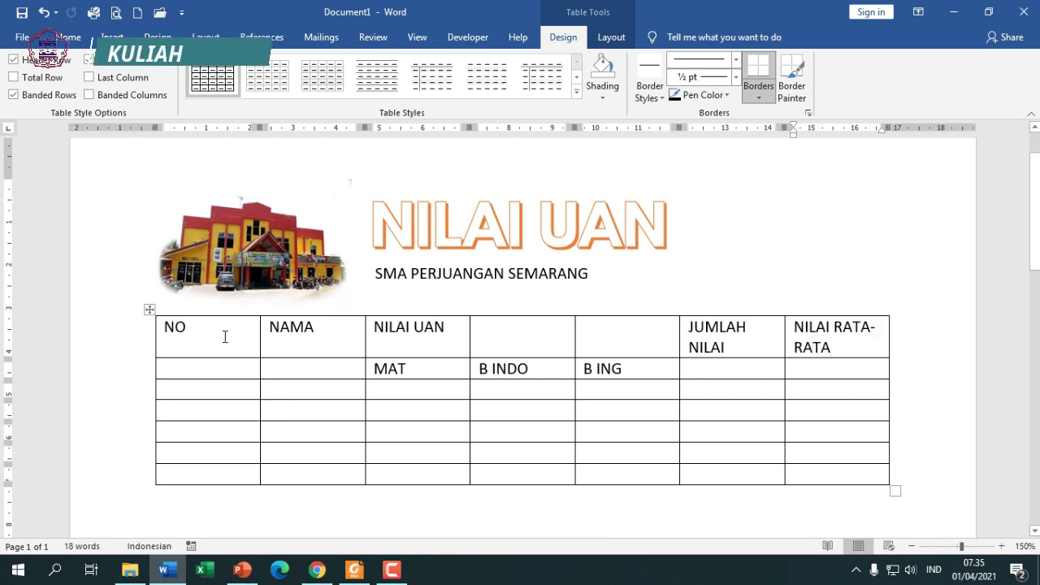
Number the NO column's five data rows 1 to 5
click(227, 396)
text(1 )
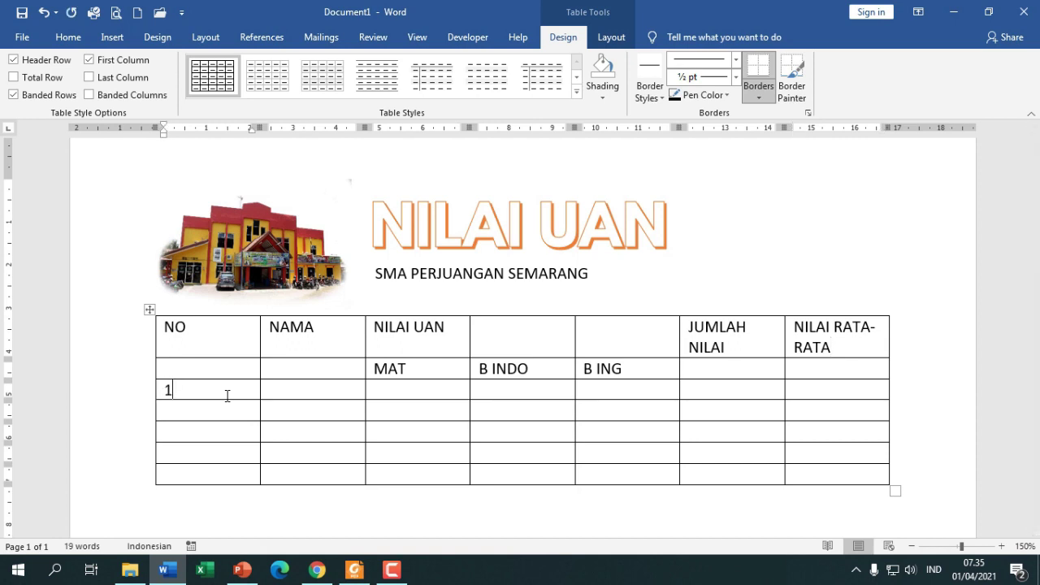
text(2)
key(Down)
text(3)
key(Down)
text(4)
key(Down)
text(5)
Enter JOKO, SITI and DONA in the first three NAMA cells, checking the exercise PDF
click(323, 397)
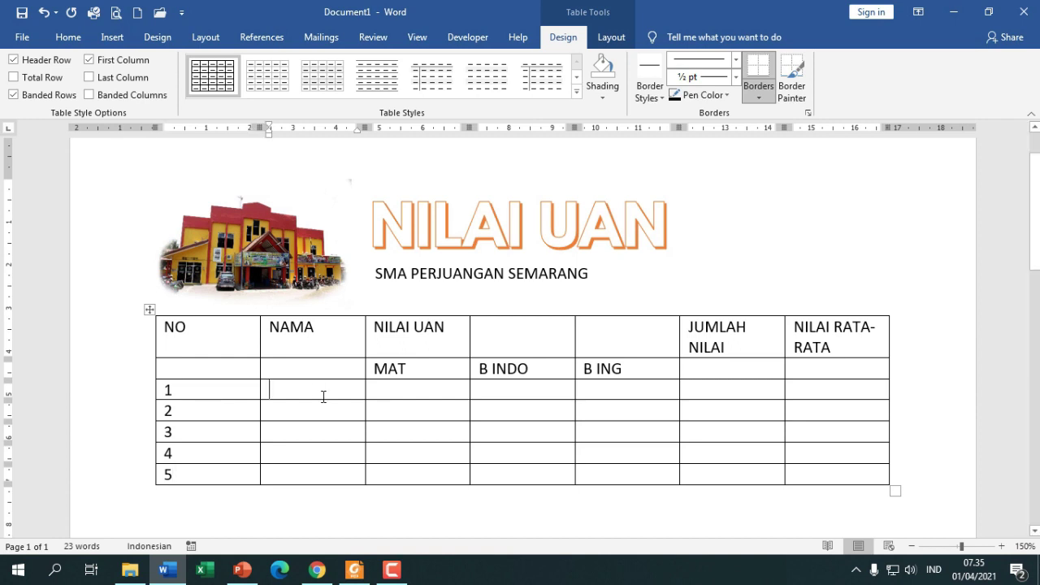
click(354, 571)
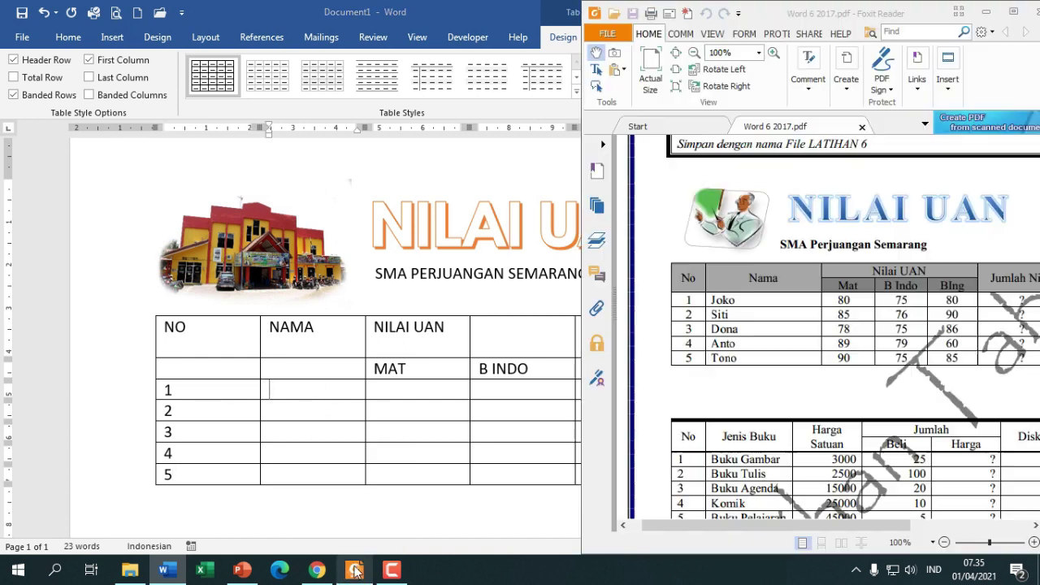
click(315, 393)
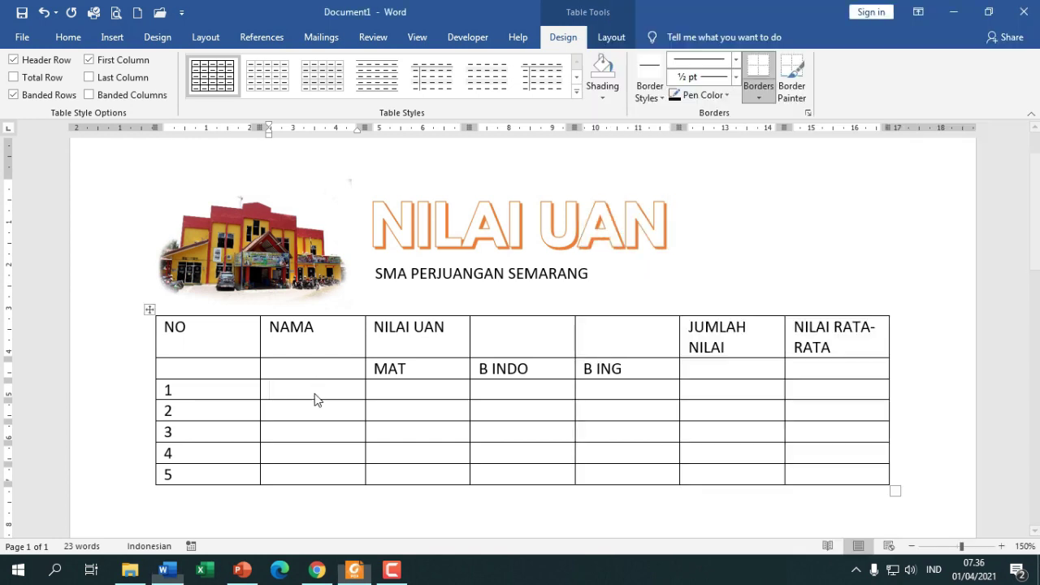
text(JOKO)
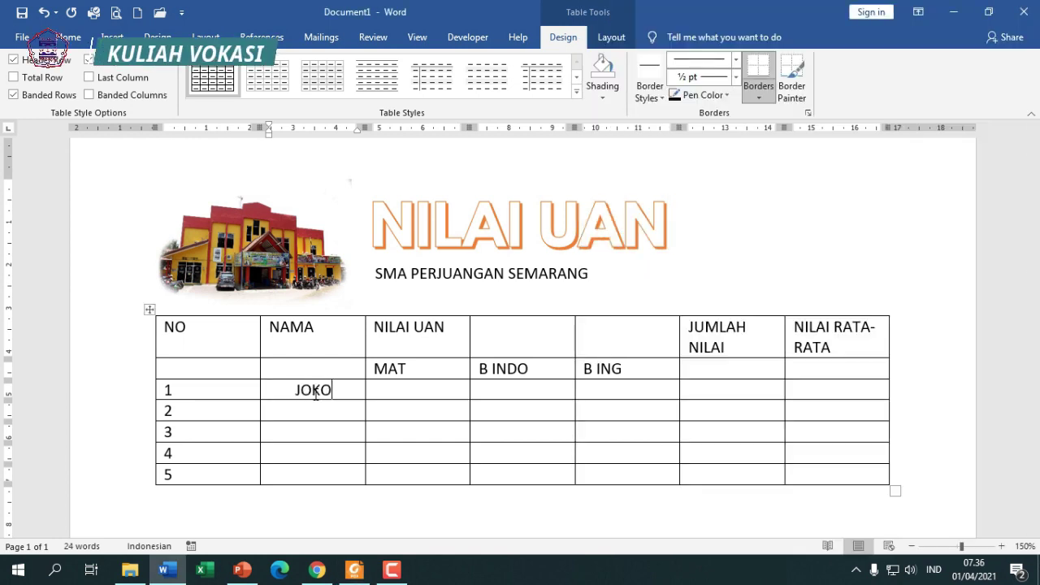
key(Down)
text(SITI)
key(Down)
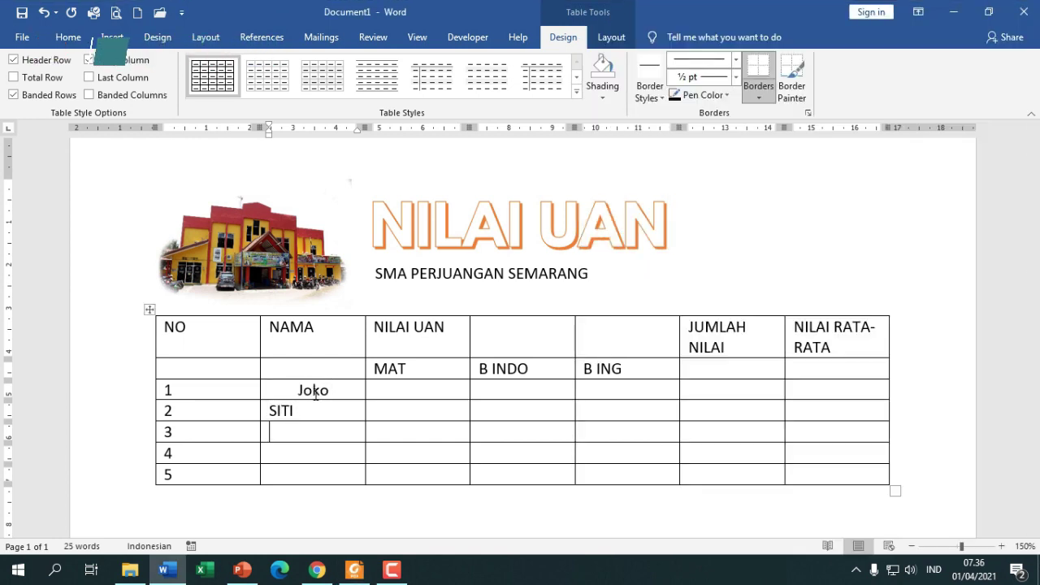
text(DONA)
Use AutoCorrect Options to restore 'Joko' to 'JOKO', and enter ANTO in row 4
key(Up)
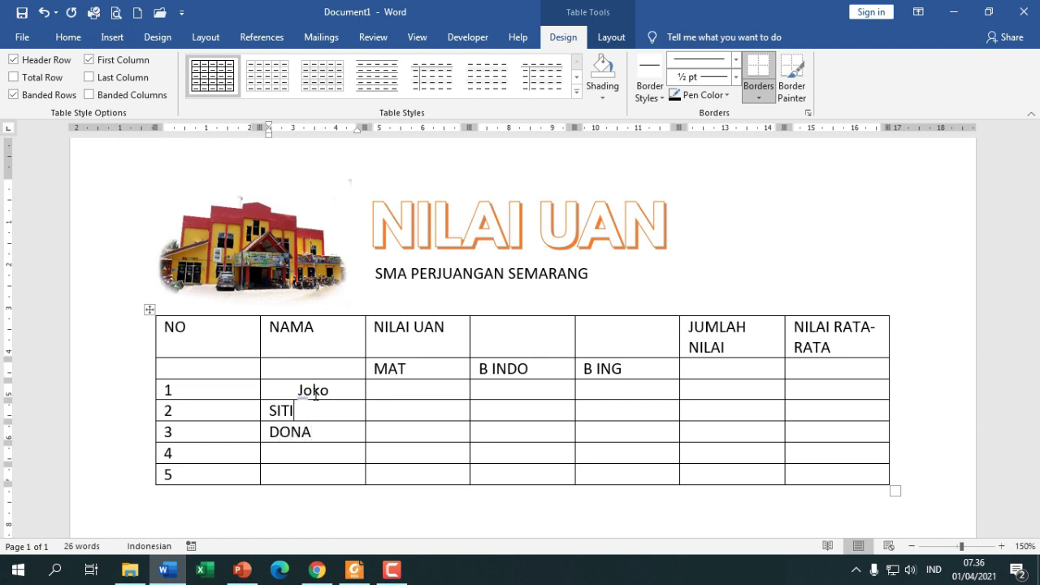
key(Up)
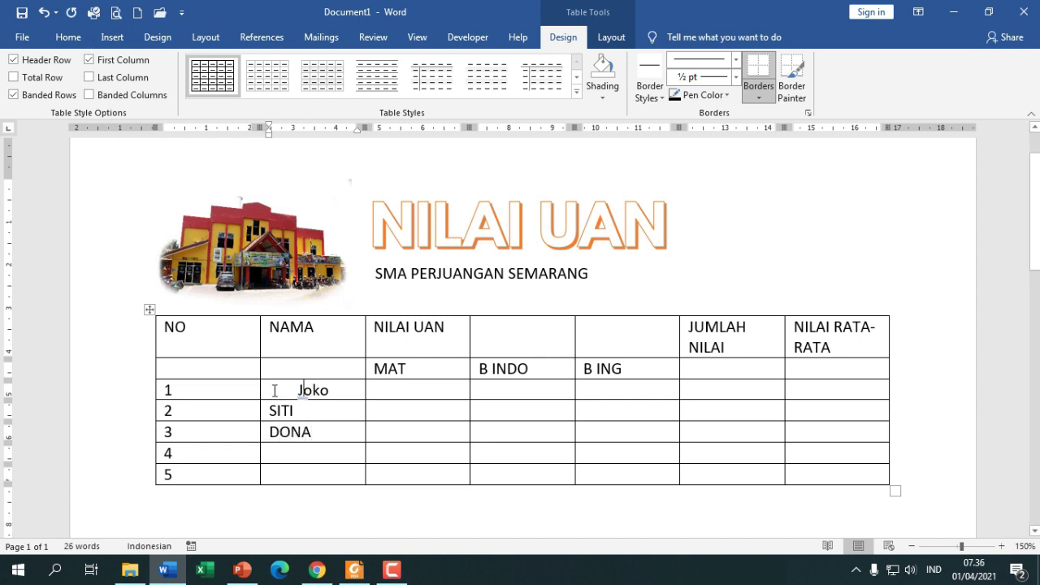
click(307, 406)
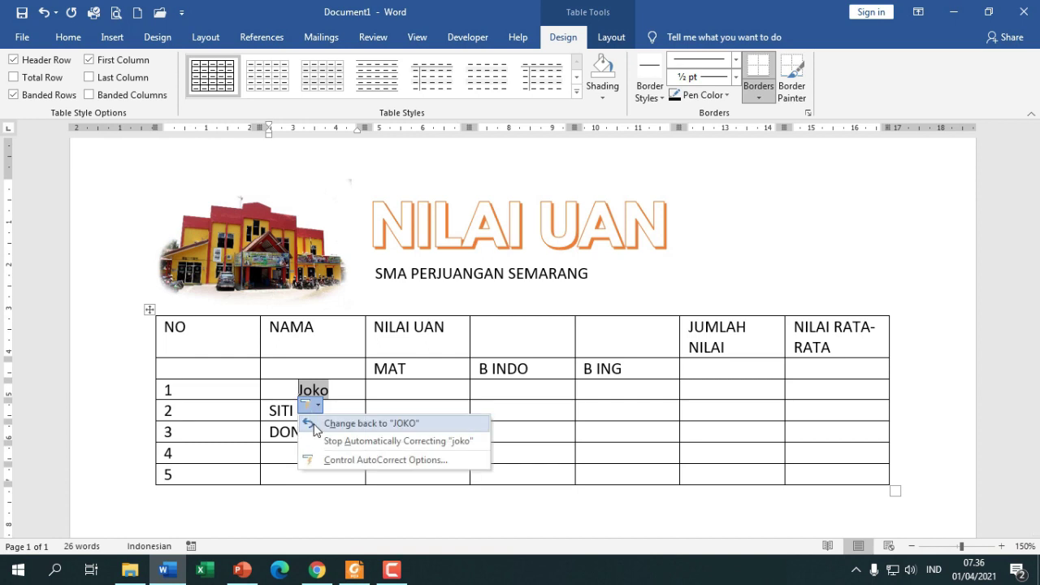
click(325, 423)
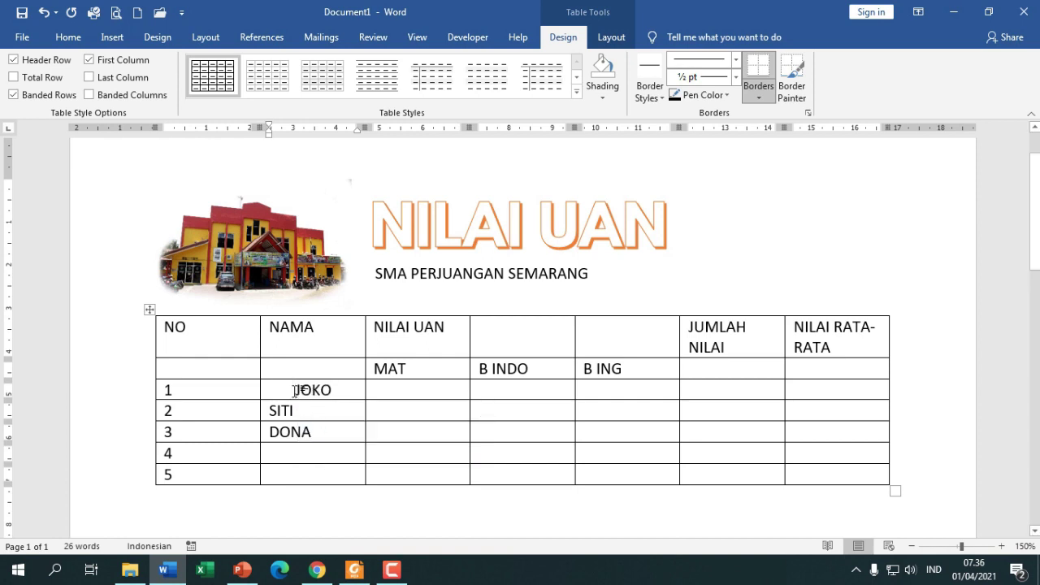
click(365, 571)
click(307, 460)
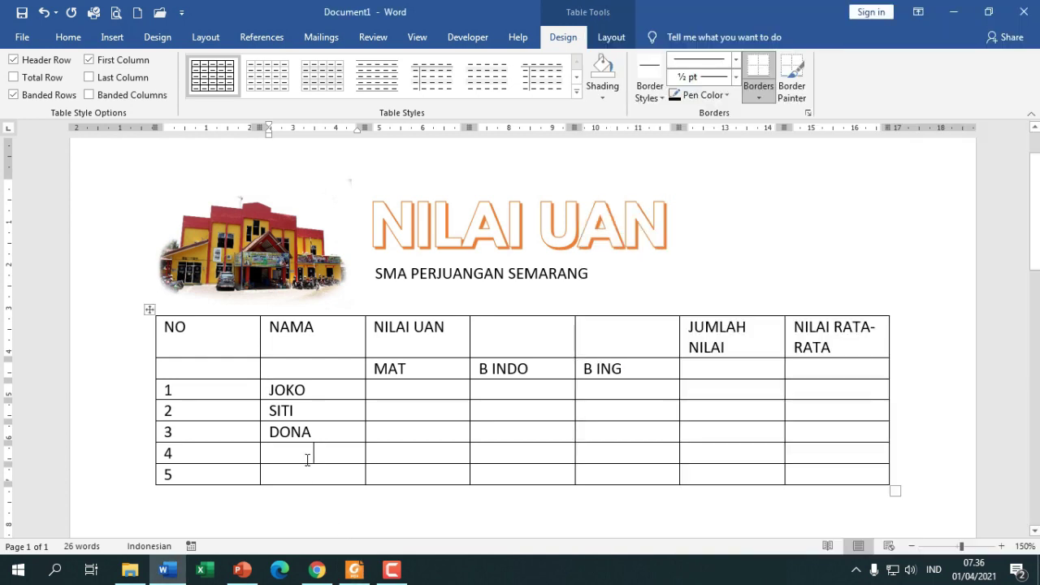
text(ANTON)
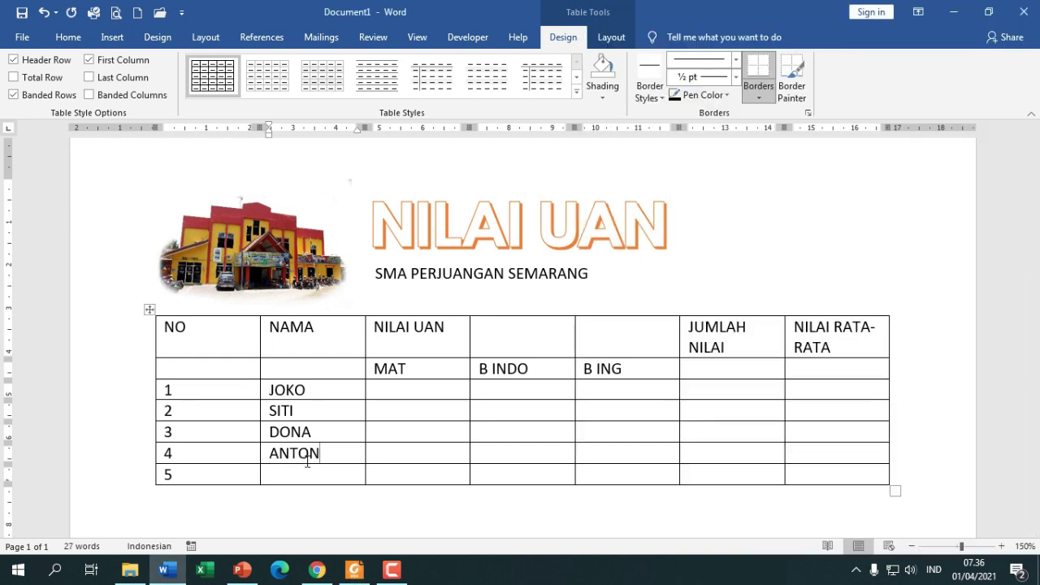
key(BackSpace)
key(Down)
Enter TONO in row 5, restore Word beside the exercise PDF, and scroll to the score columns
text(TONO)
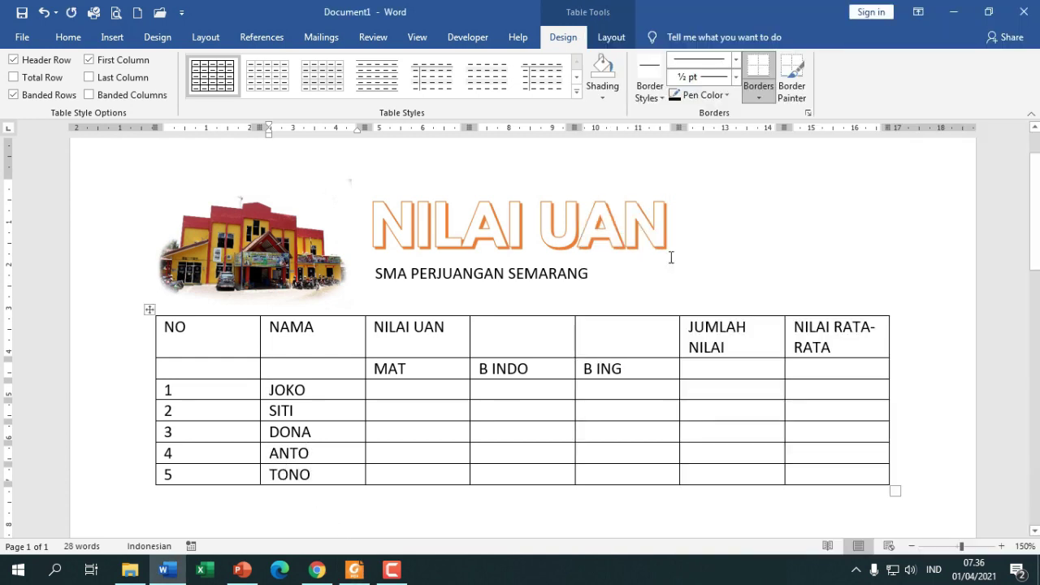
click(989, 12)
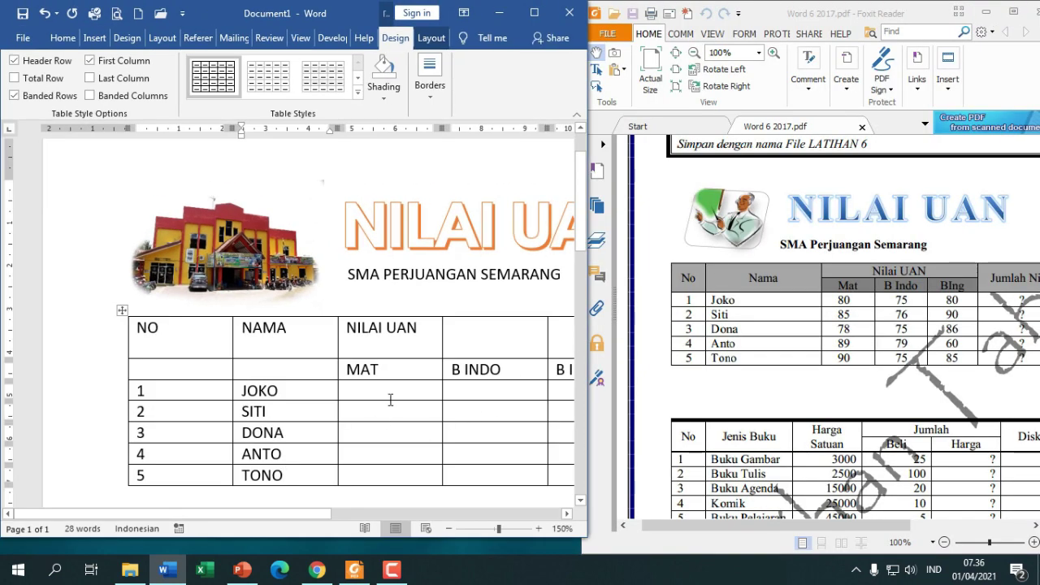
click(390, 400)
drag(310, 514, 412, 518)
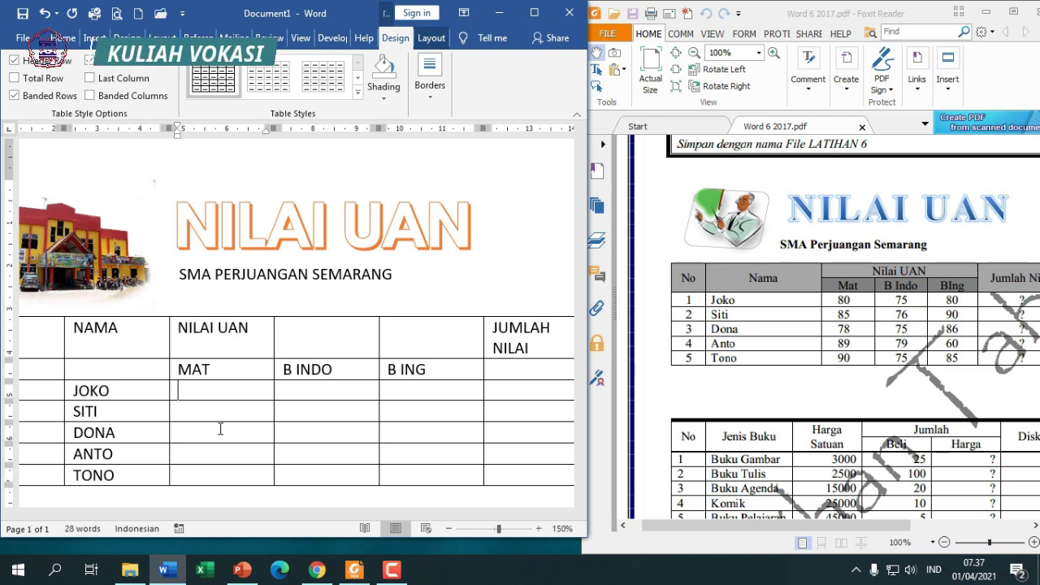
Enter the MAT scores 80, 85, 78, 89 and 90 for the five students
text(8)
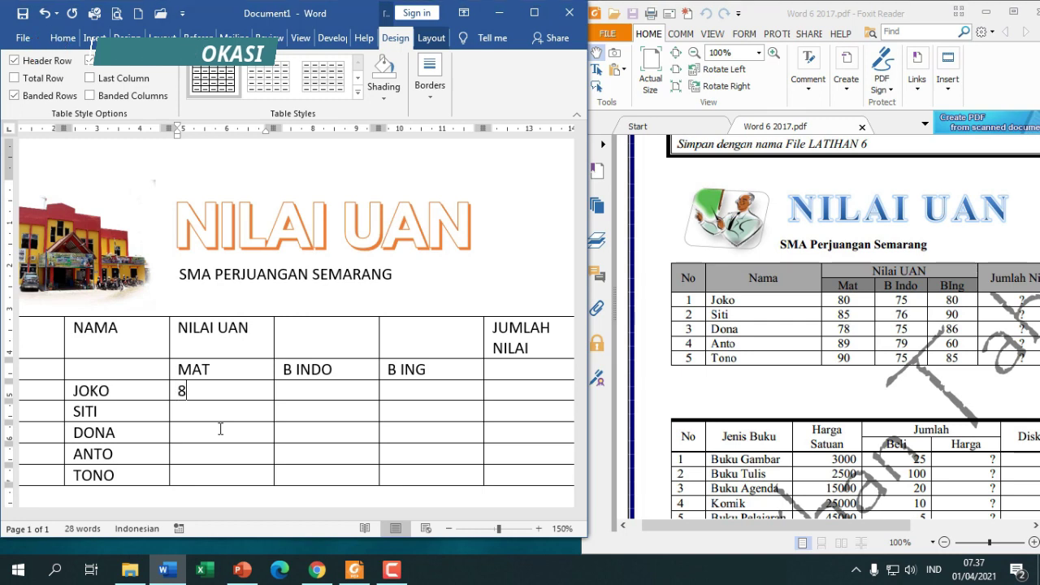
text(0)
key(Down)
text(85)
key(Down)
text(7)
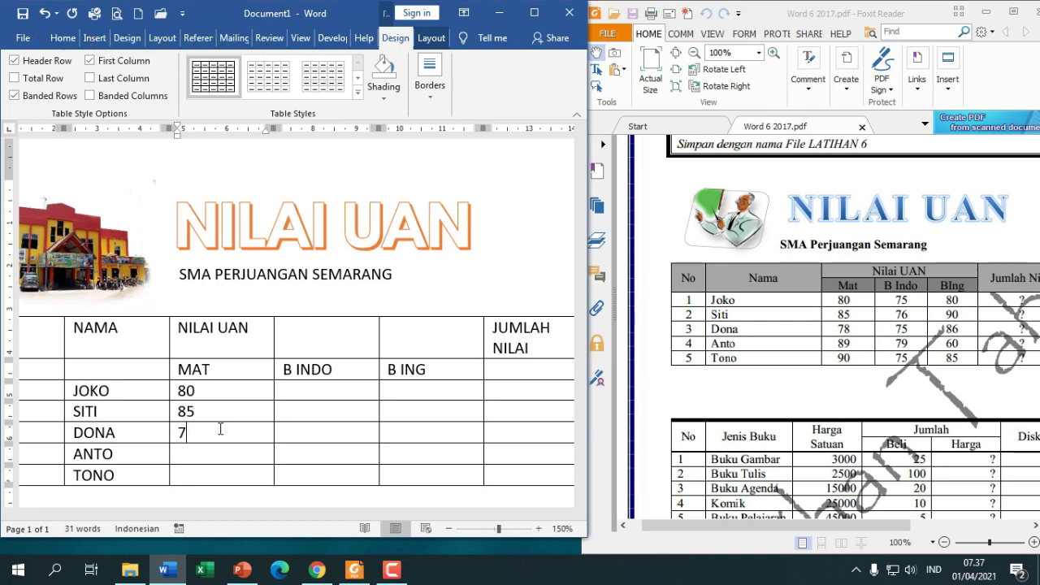
text(8)
key(Down)
text(89)
key(Down)
text(90)
Enter the B INDO scores: JOKO 75, SITI 76, DONA 75, ANTO 79, TONO 75
key(Tab)
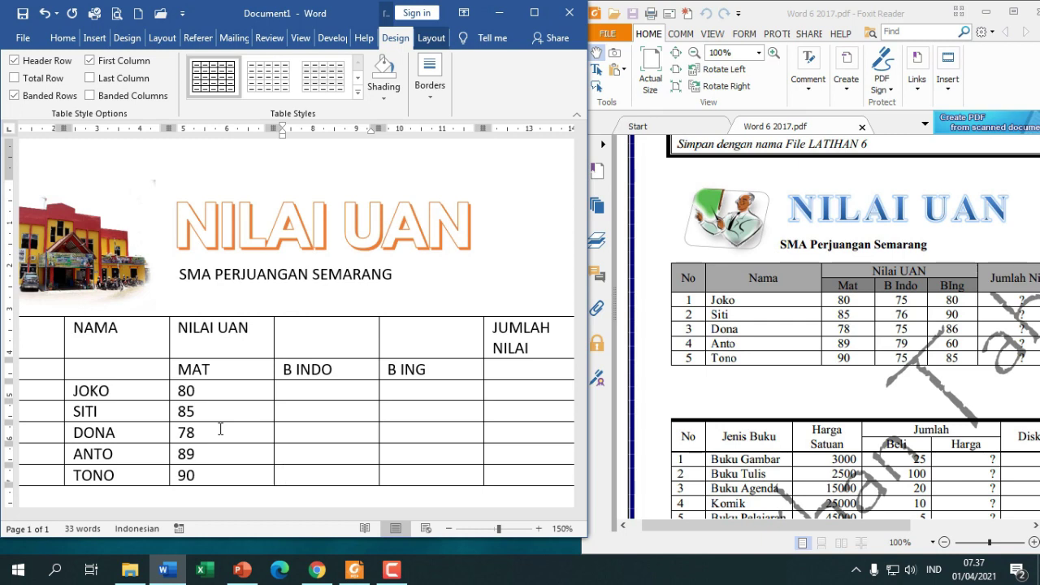
text(75)
key(Up)
text(79)
key(Up)
text(75)
key(Up)
text(76)
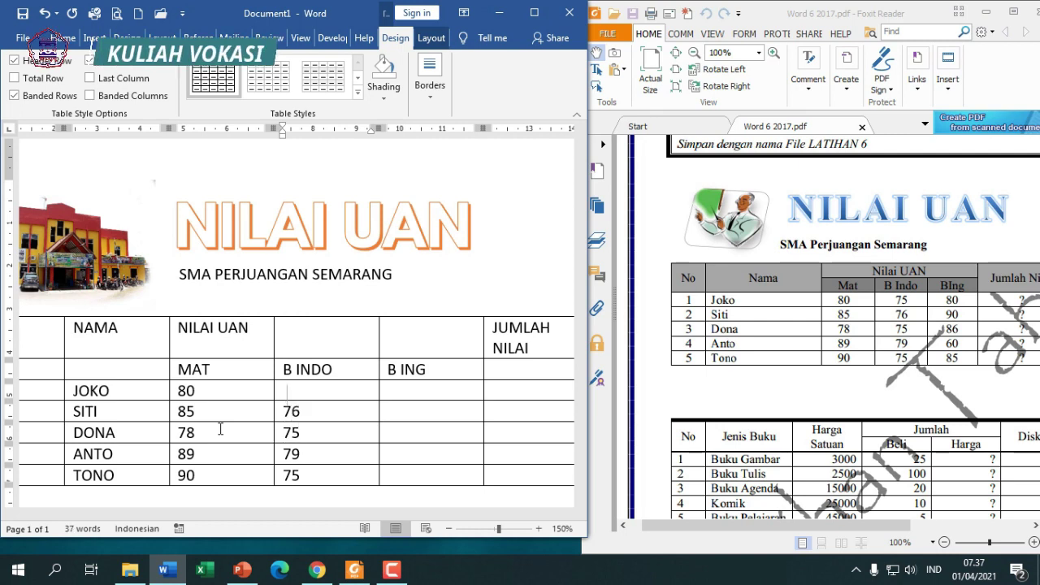
key(Up)
text(75)
Enter the B ING scores: JOKO 80, SITI 90, DONA 86, ANTO 60, TONO 85
key(Tab)
text(80)
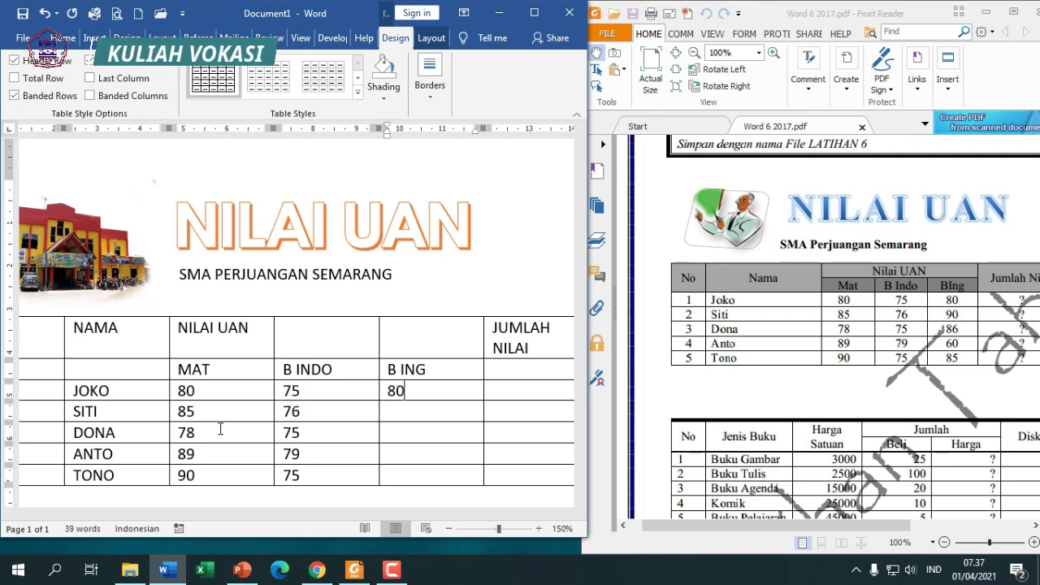
key(Down)
text(90)
key(Down)
text(86)
key(Down)
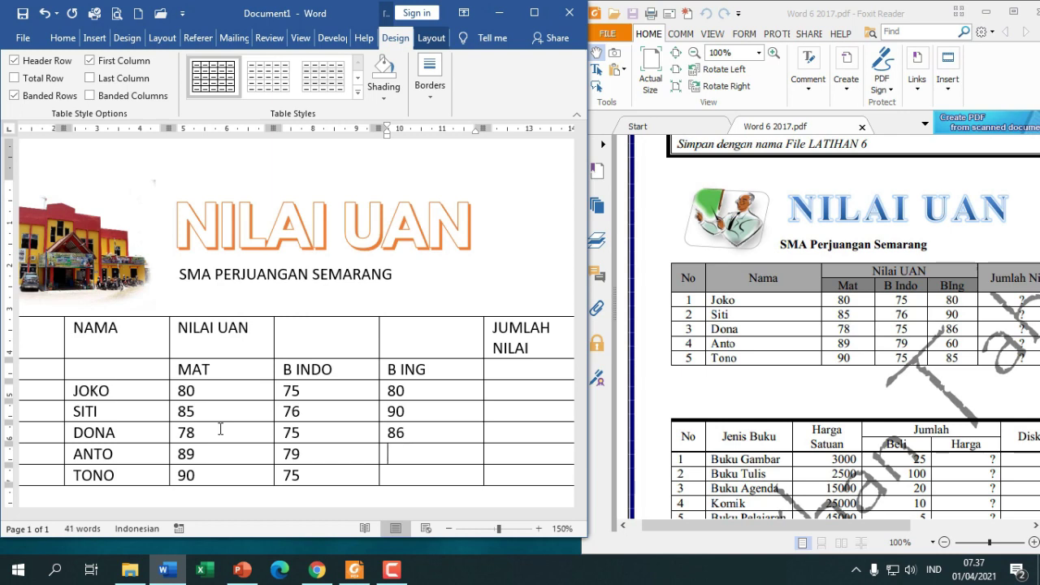
text(60)
key(Down)
text(85)
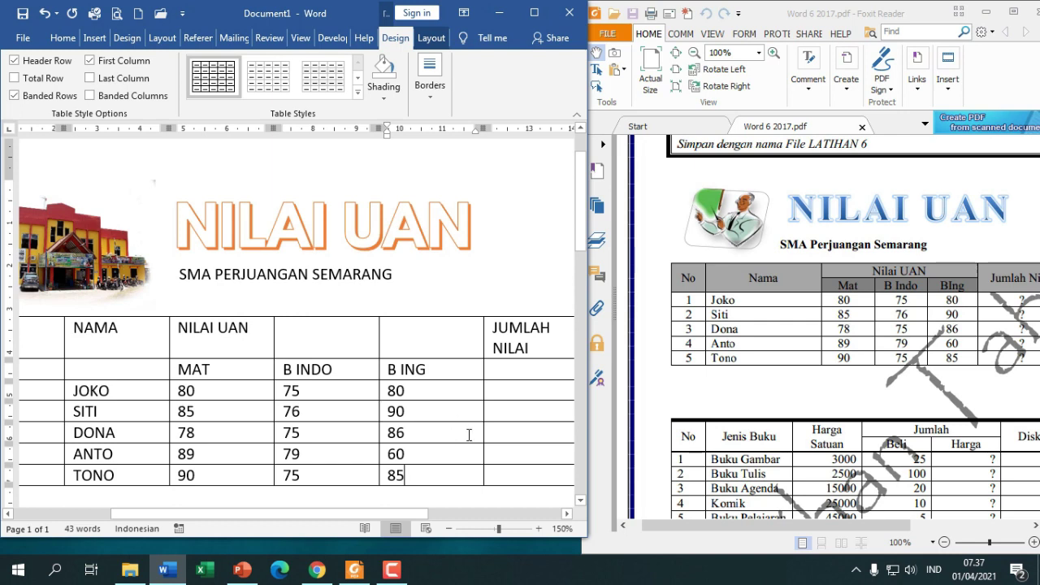
drag(370, 514, 460, 513)
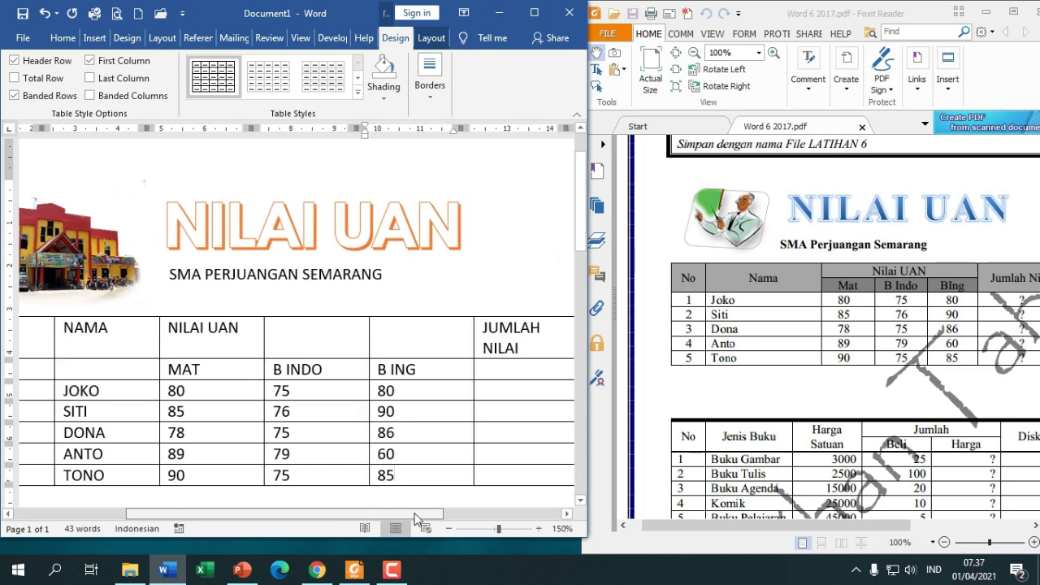
click(800, 506)
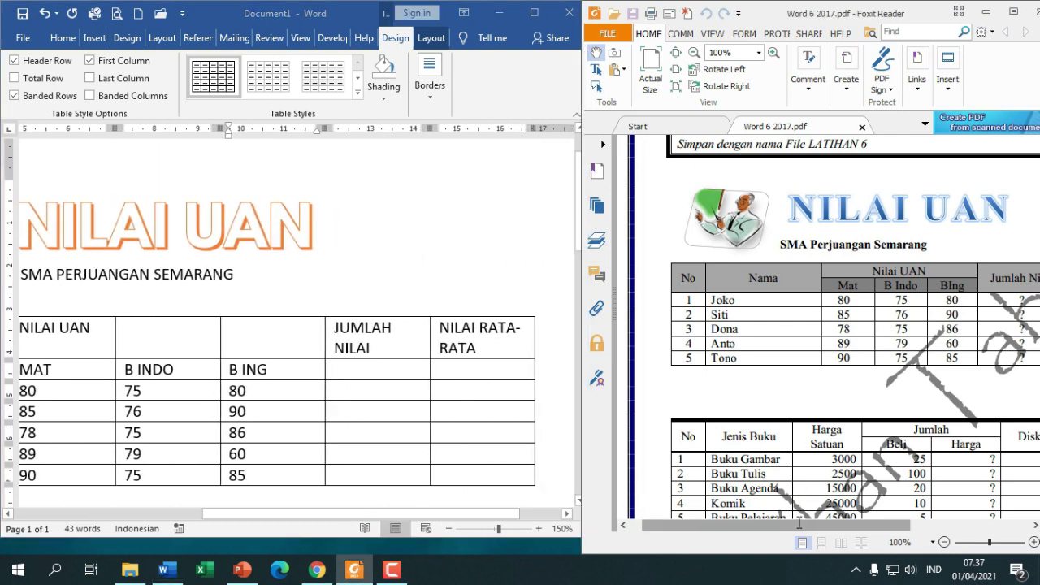
drag(801, 525, 888, 525)
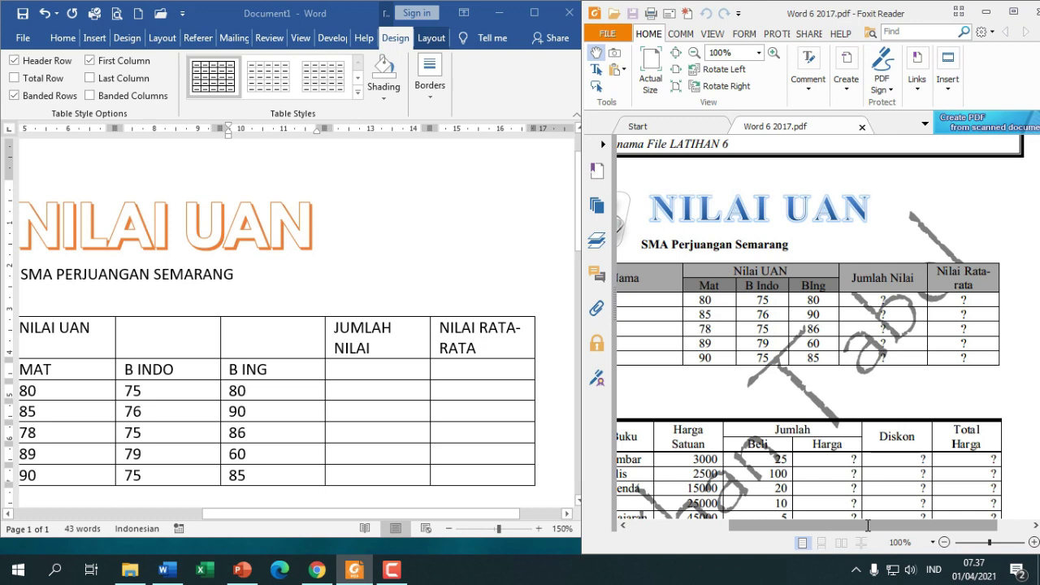
drag(868, 526, 768, 526)
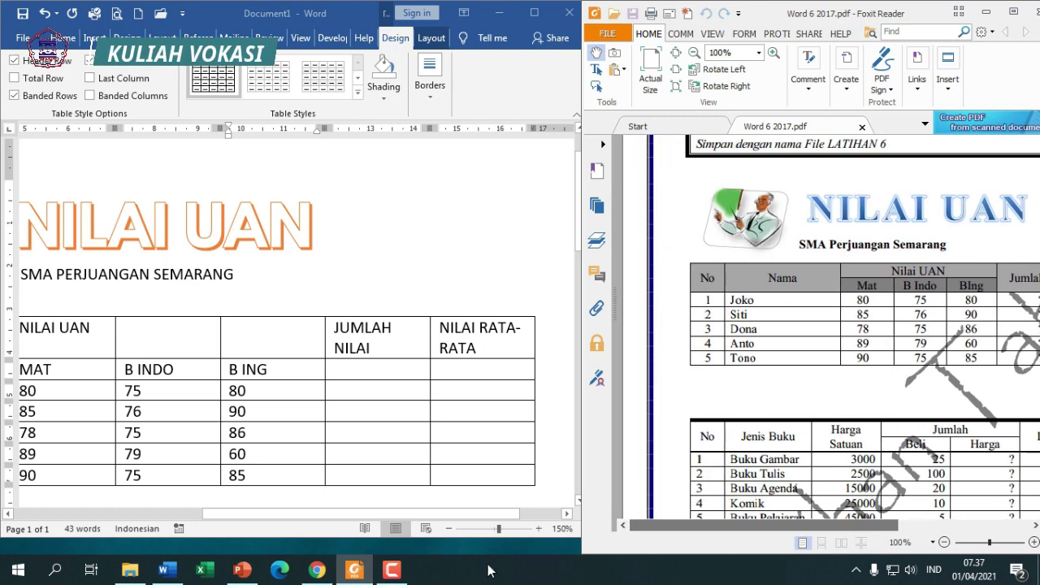
drag(297, 514, 165, 508)
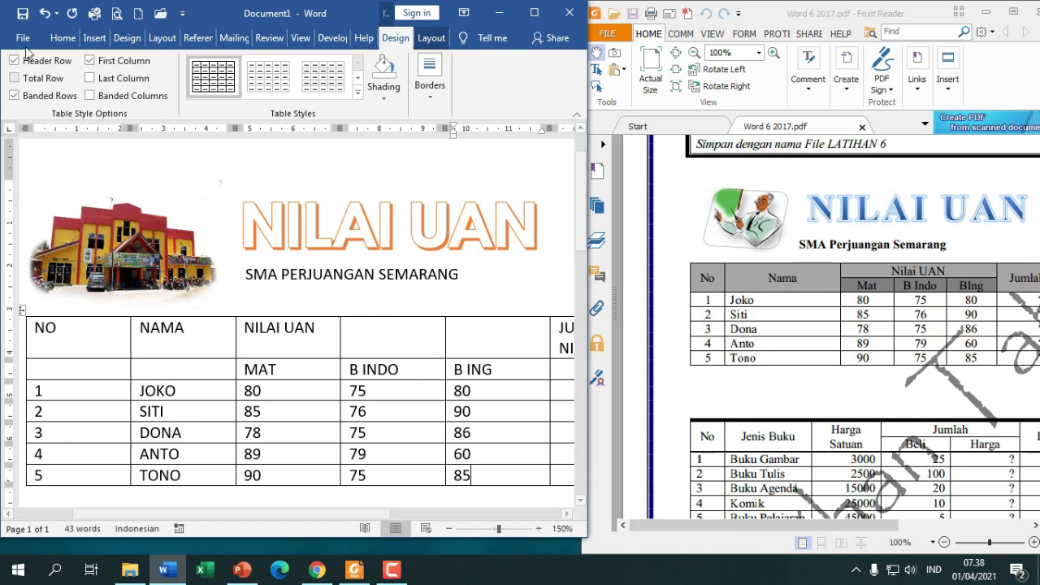
In Save As, create a new folder named KULIAH OPKOM on Local Disk (D:)
click(22, 15)
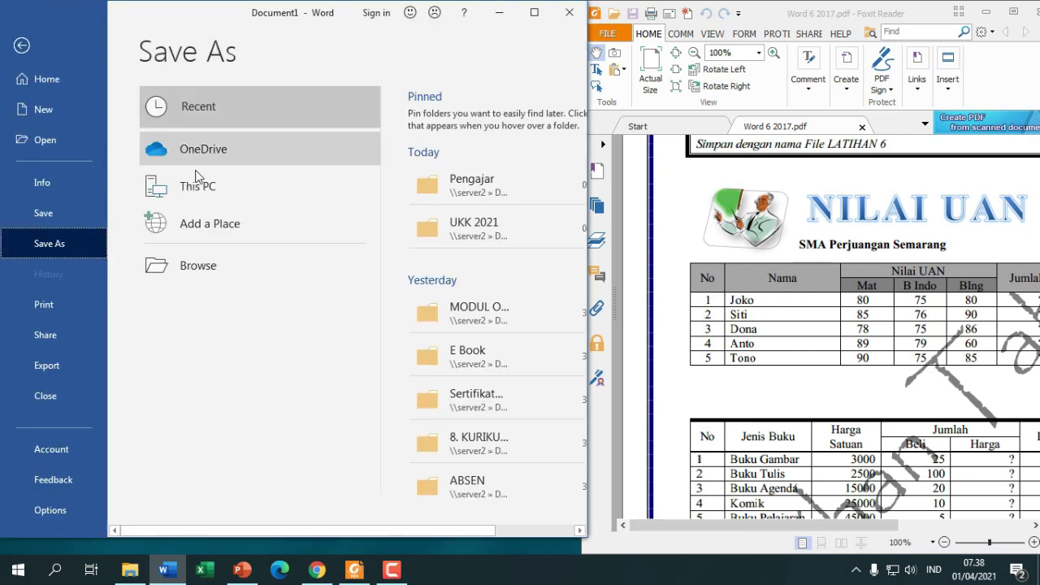
click(236, 267)
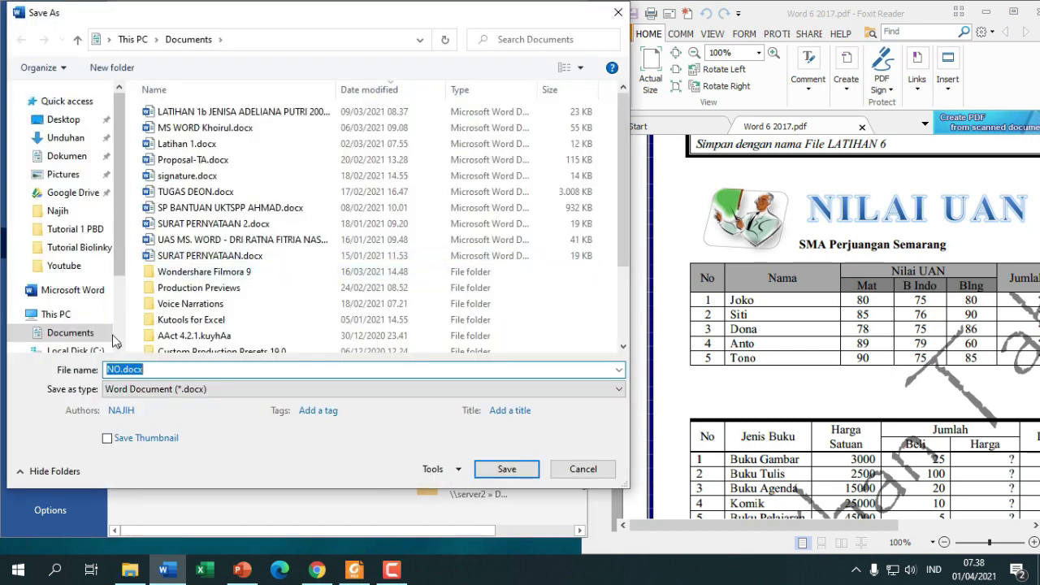
scroll(111, 273, down, 2)
click(75, 266)
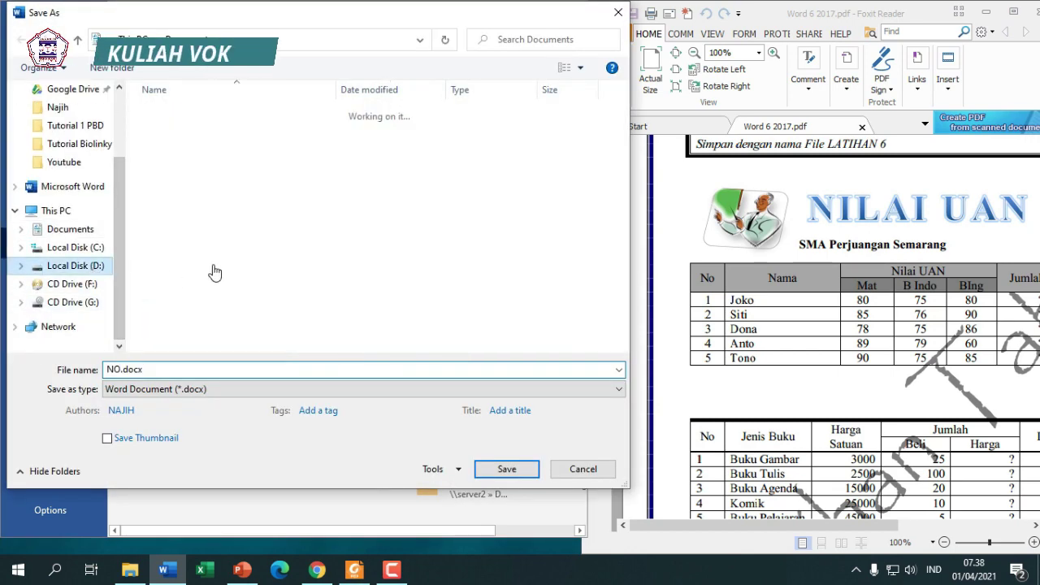
click(136, 70)
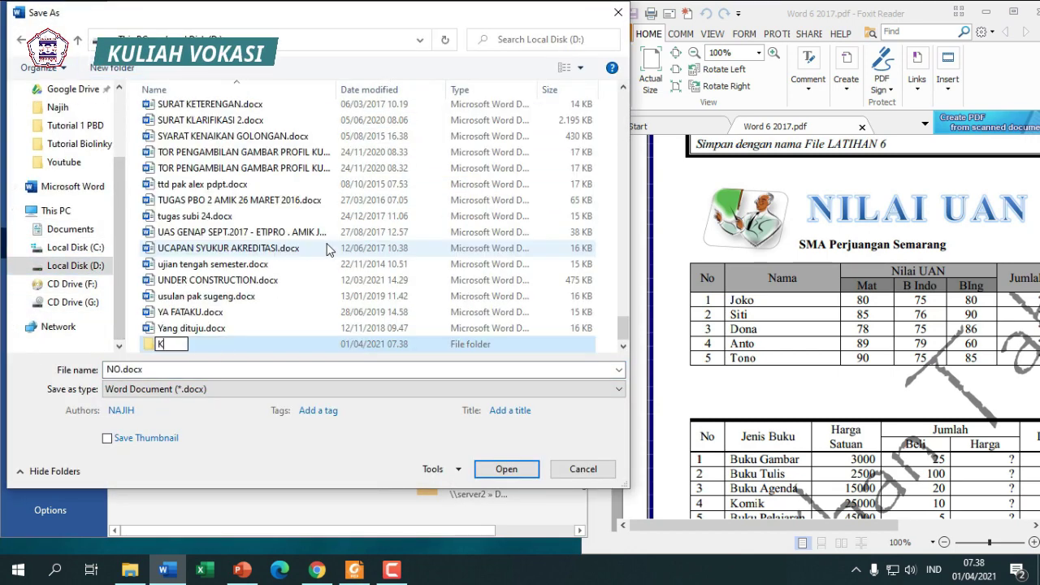
text(KULIAH OPKOM)
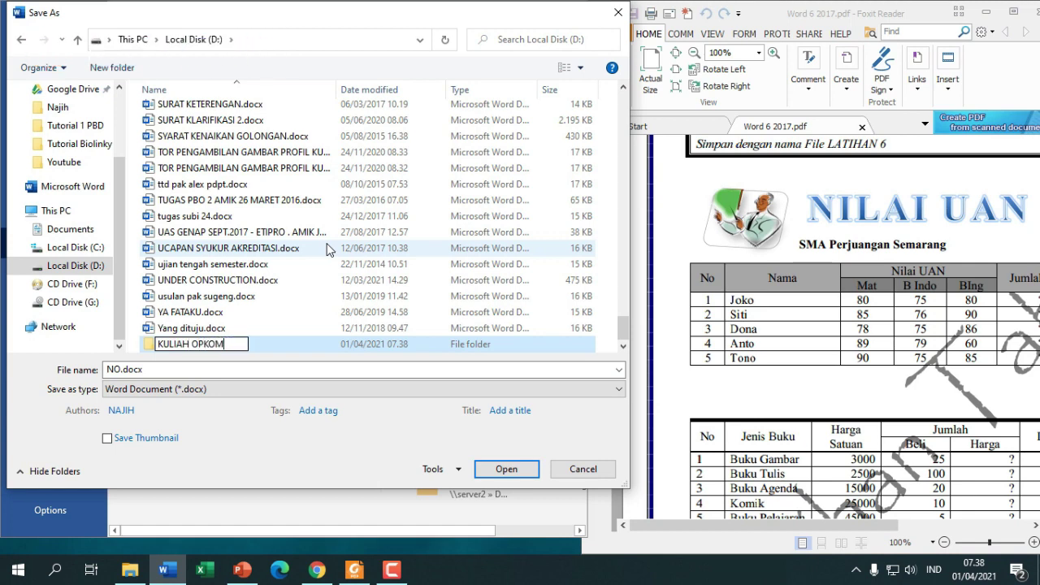
key(Return)
Enter MATERI TABEL as the file name inside the KULIAH OPKOM folder
key(Return)
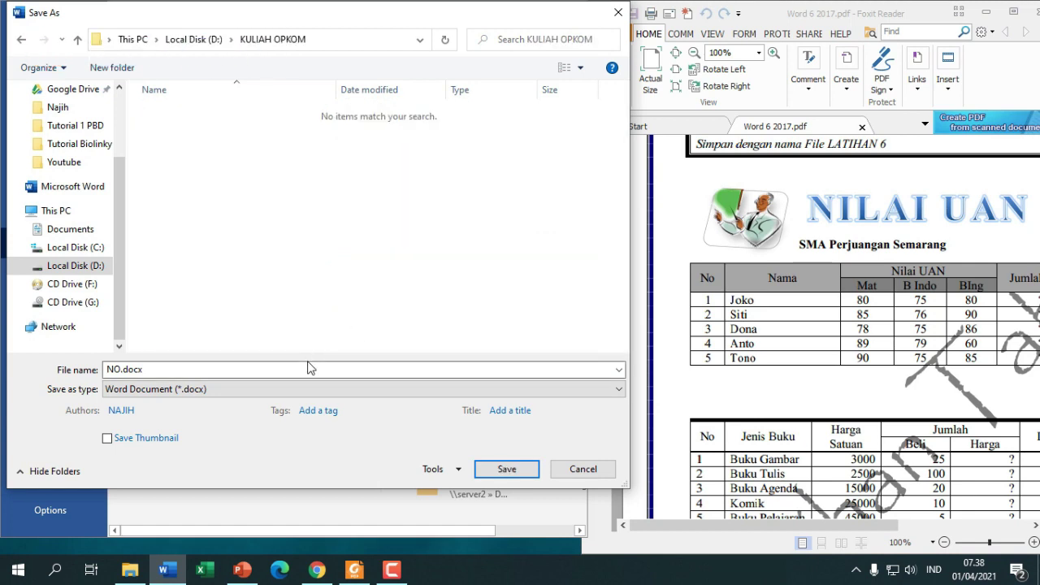
click(285, 370)
text(MAT)
text(ERI TABEL)
key(Return)
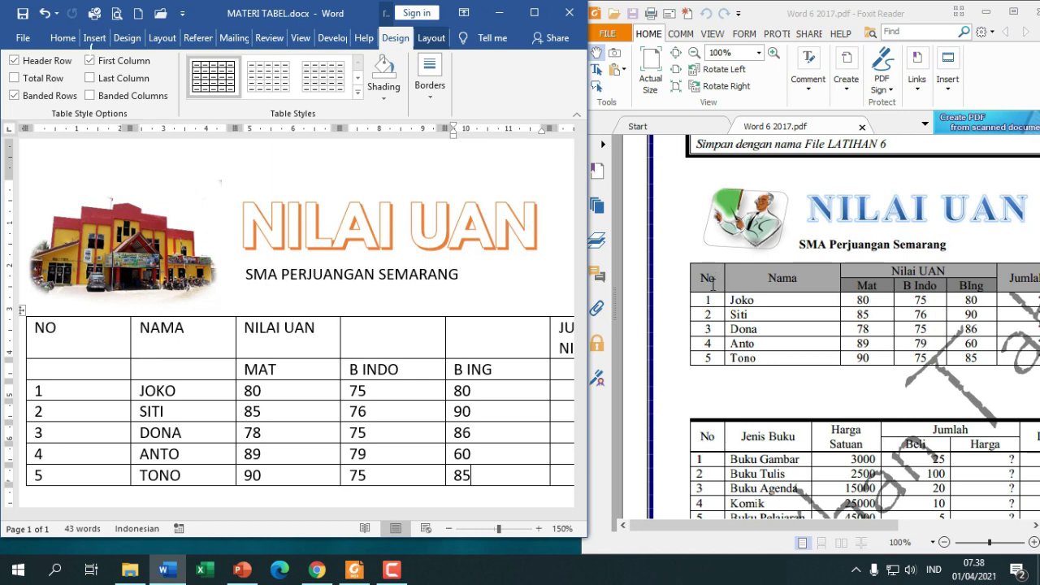
Maximize Word, merge the NO header with the blank cell below, and centre it
click(93, 353)
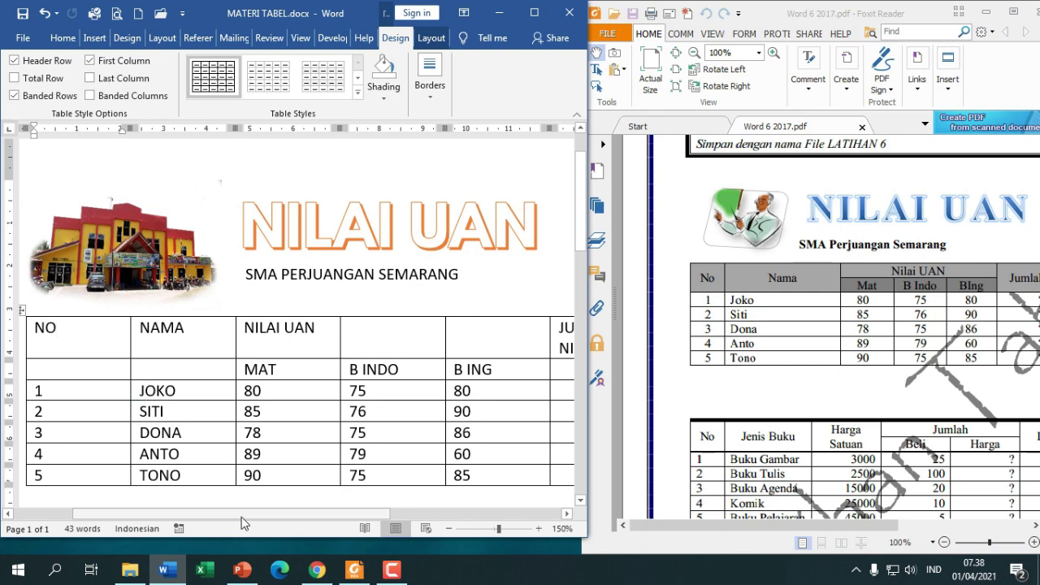
drag(242, 522, 214, 523)
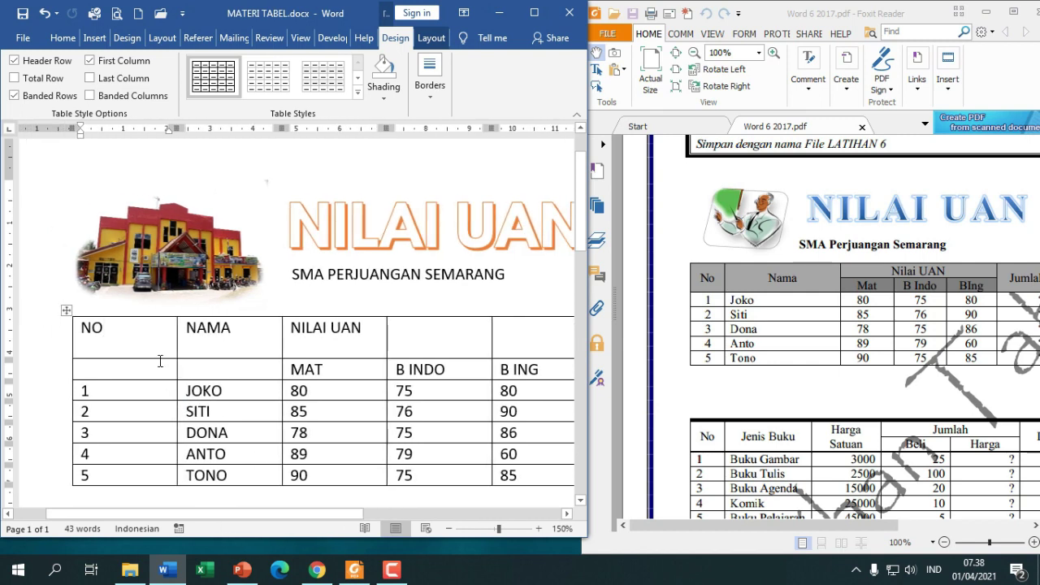
click(535, 14)
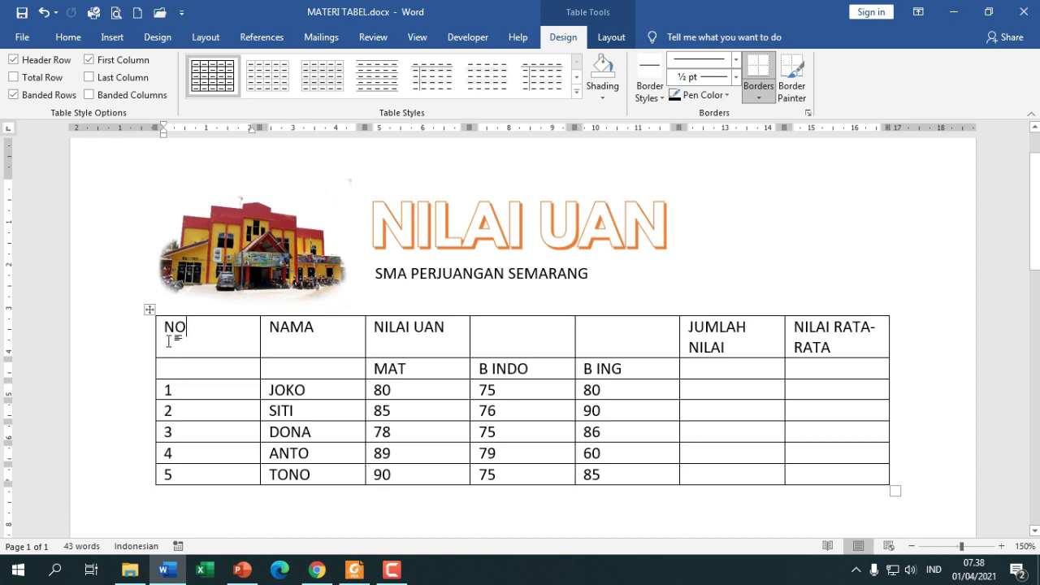
drag(160, 333, 186, 370)
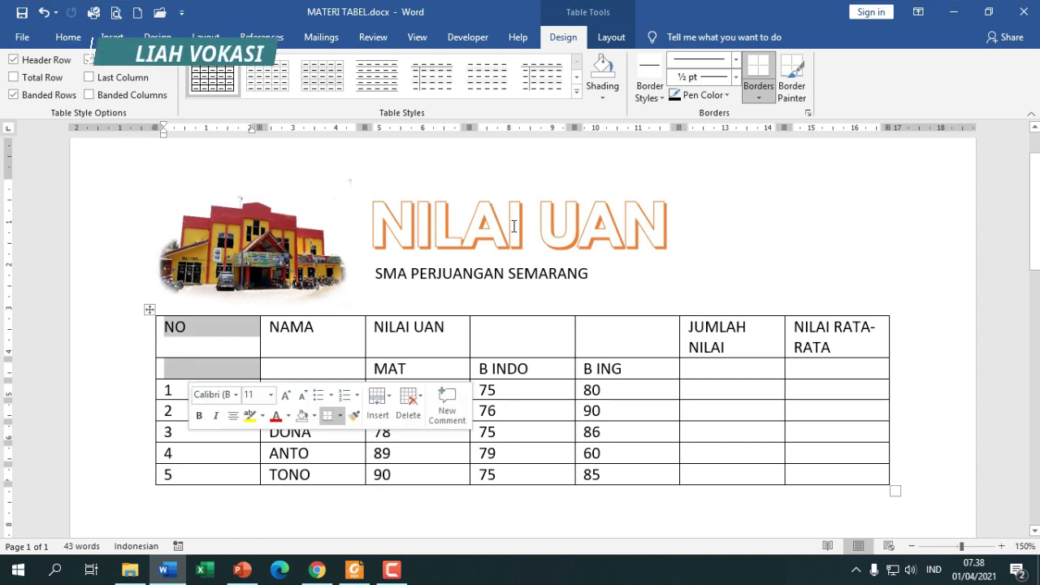
click(614, 38)
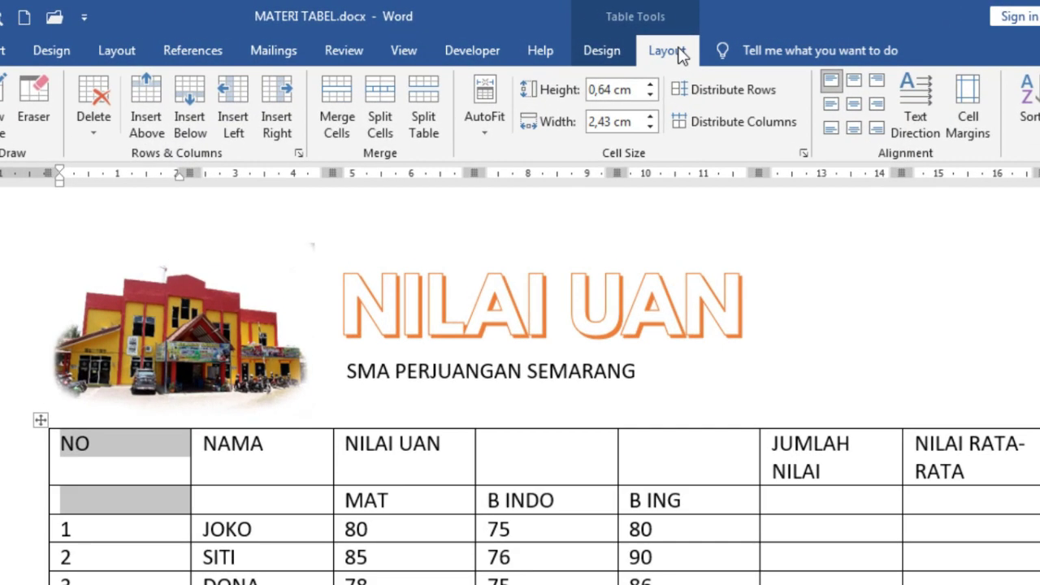
click(325, 122)
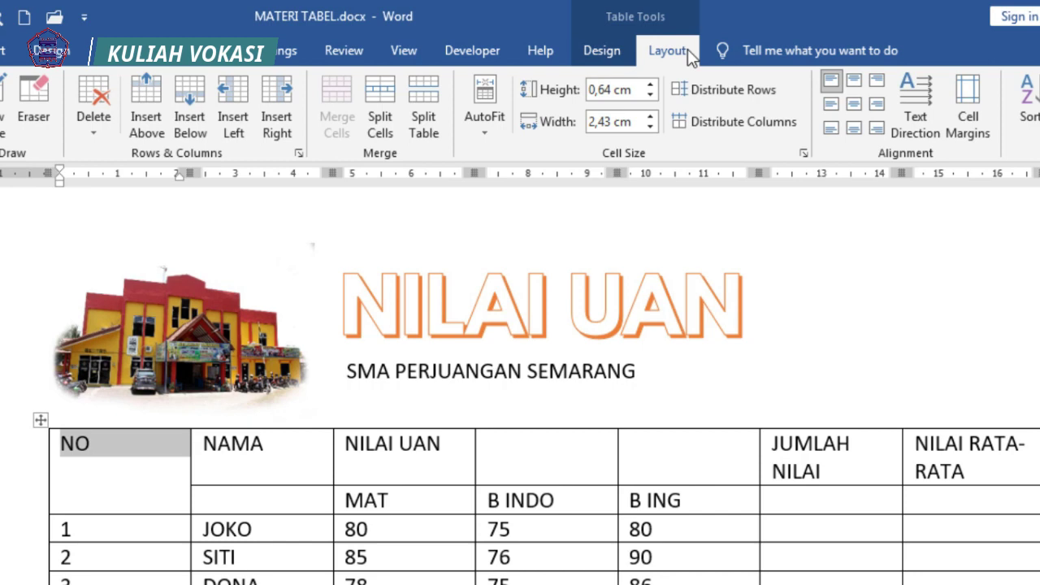
click(854, 104)
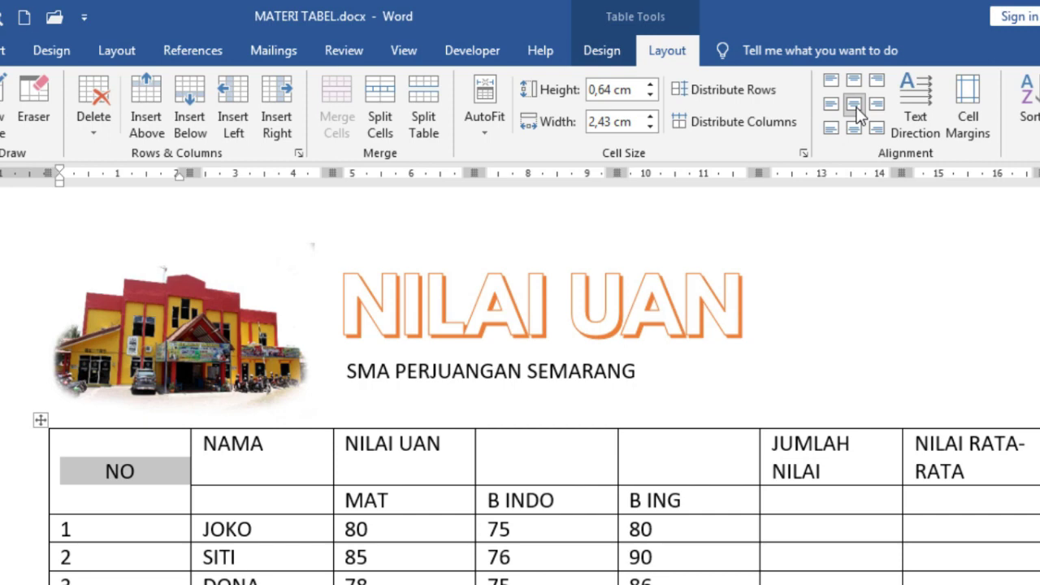
click(296, 463)
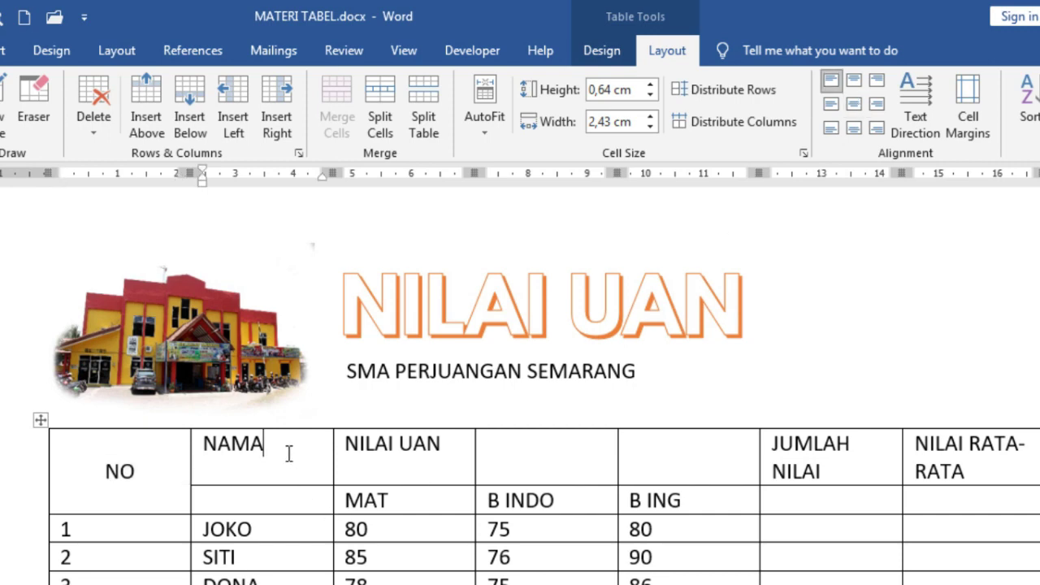
Merge and centre the NAMA header cells, then undo both changes
drag(289, 453, 288, 494)
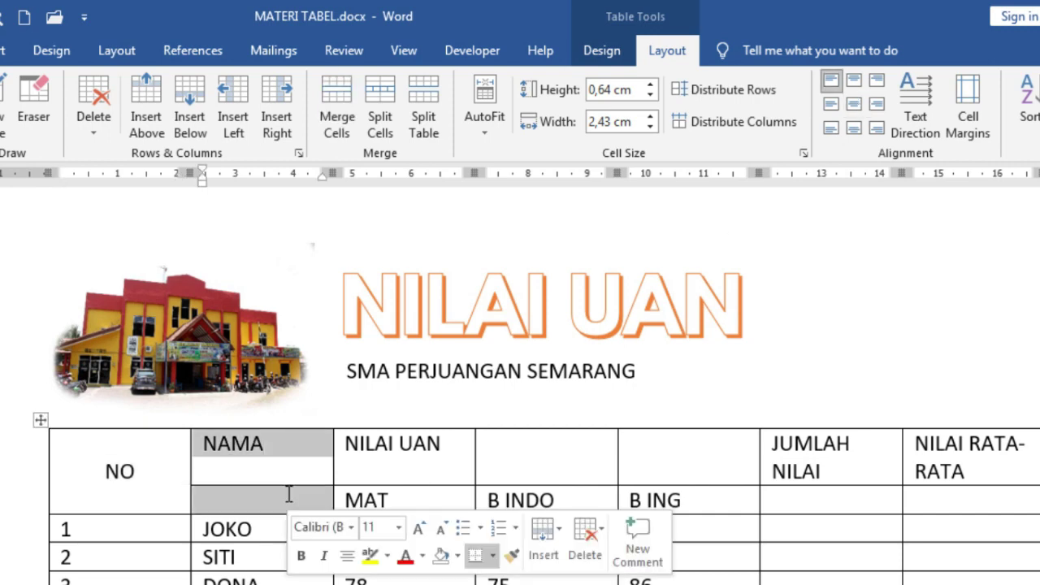
click(333, 138)
click(855, 103)
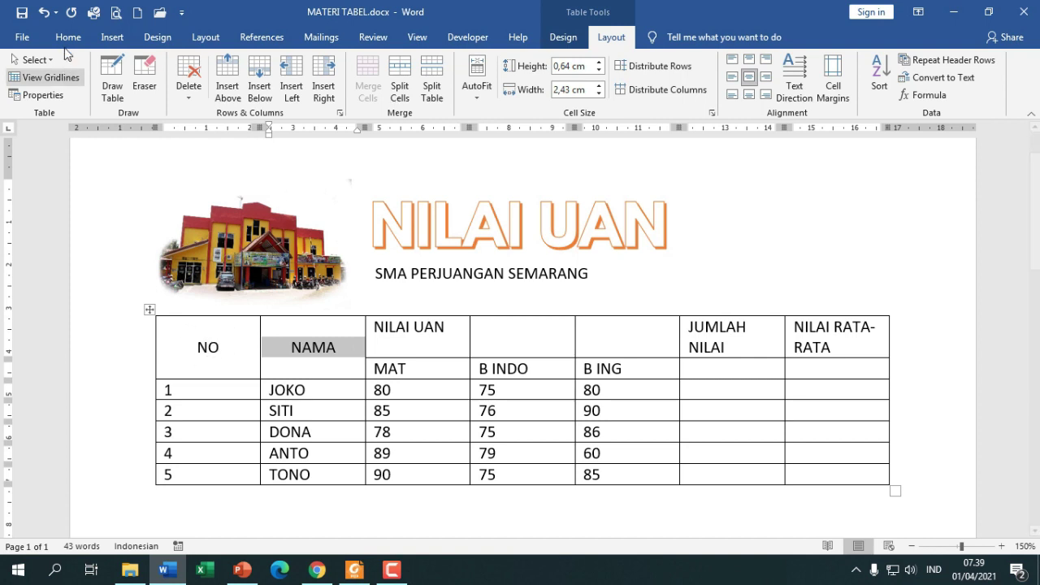
click(45, 13)
click(44, 13)
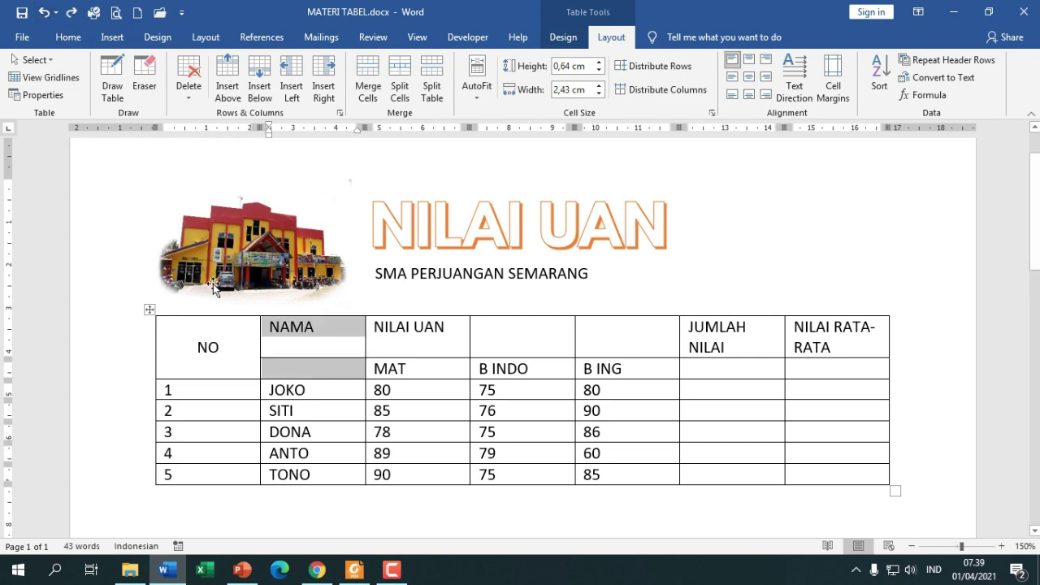
Copy the NO header's formatting onto the NAMA cells with Format Painter
click(240, 339)
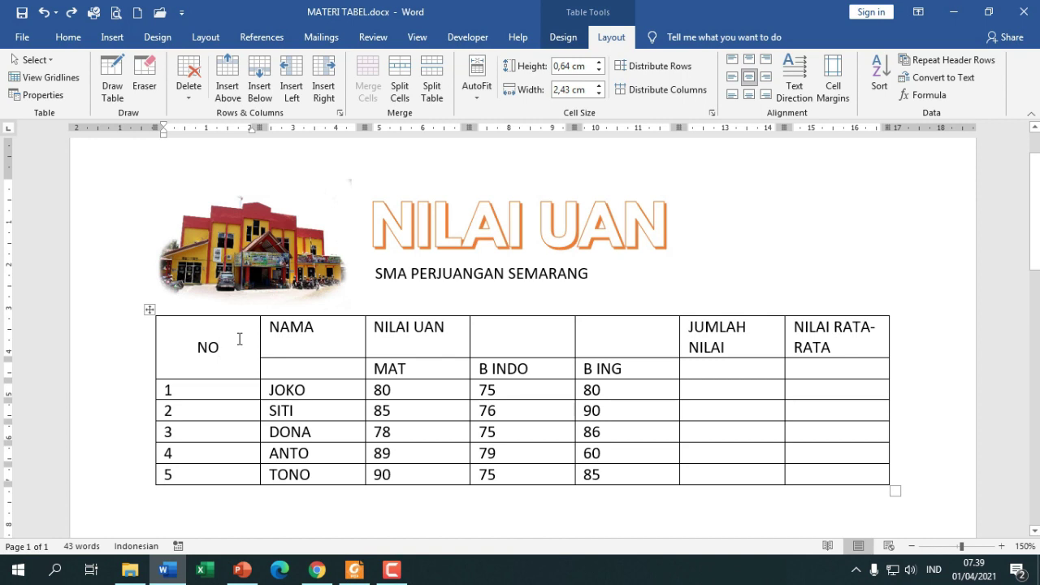
click(69, 38)
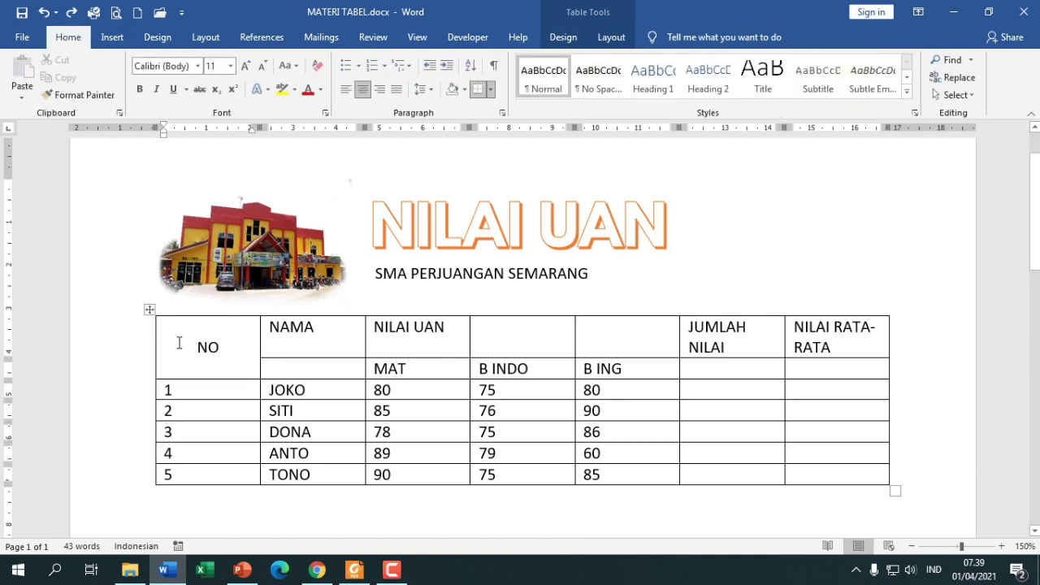
drag(181, 340, 227, 355)
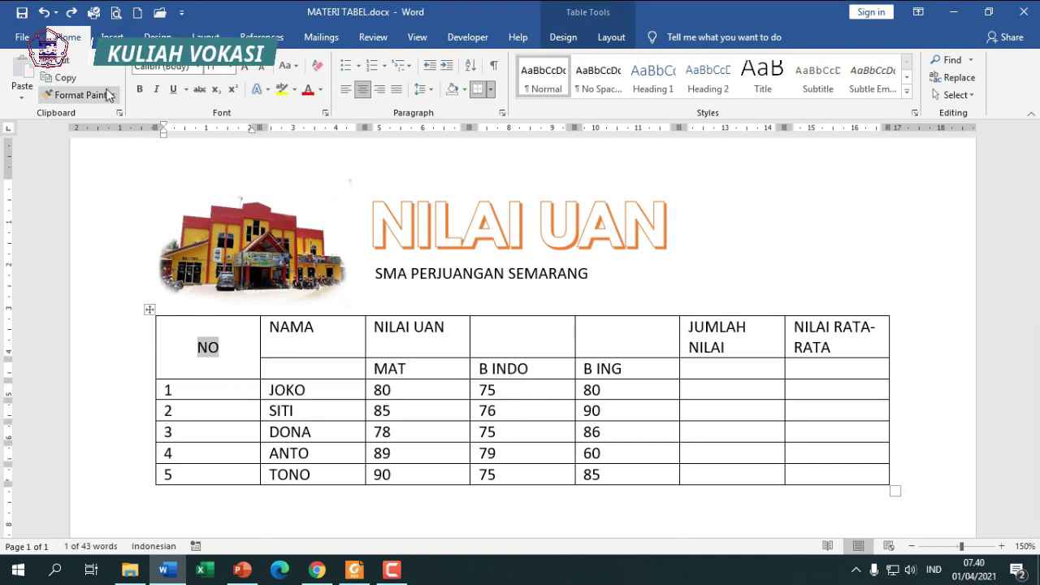
click(79, 95)
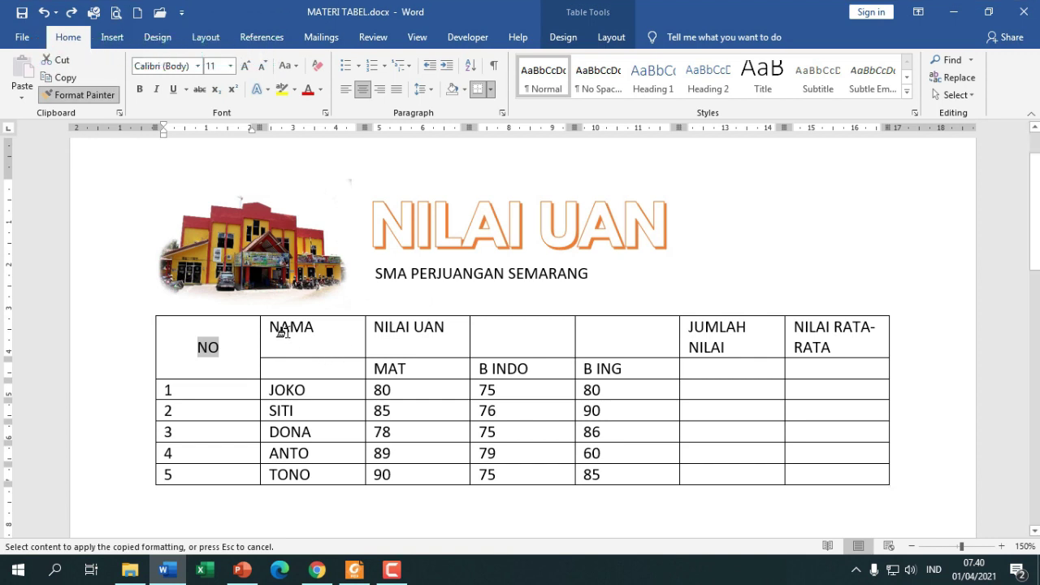
drag(276, 330, 335, 375)
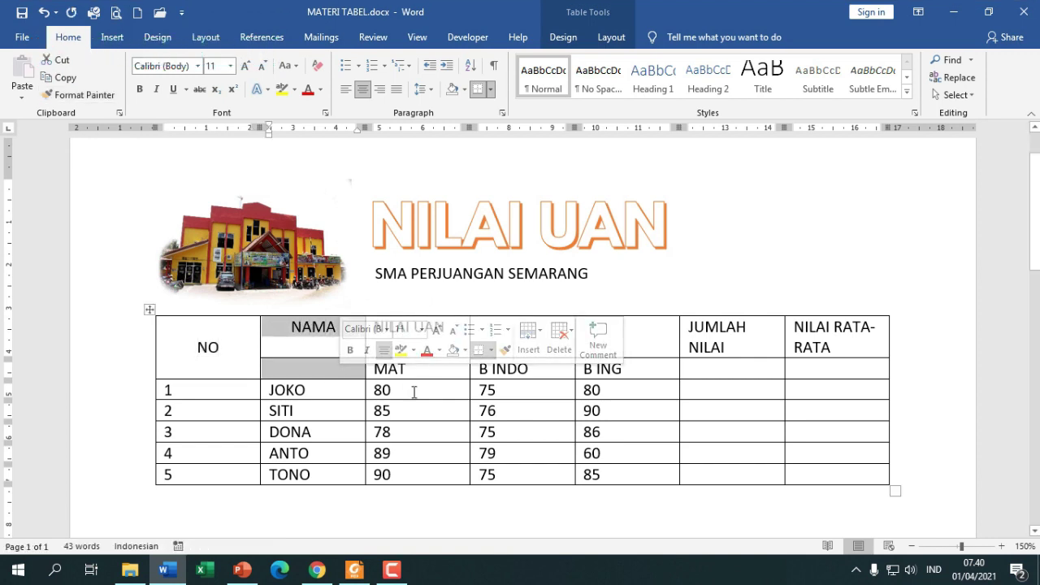
Merge NAMA with the blank cell below and centre it in the merged cell
click(610, 41)
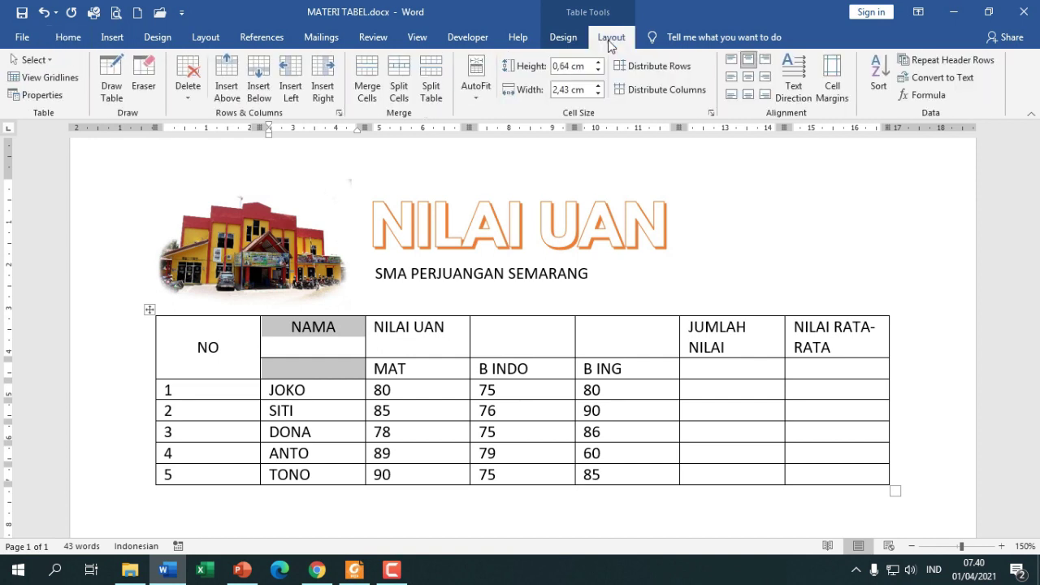
click(368, 100)
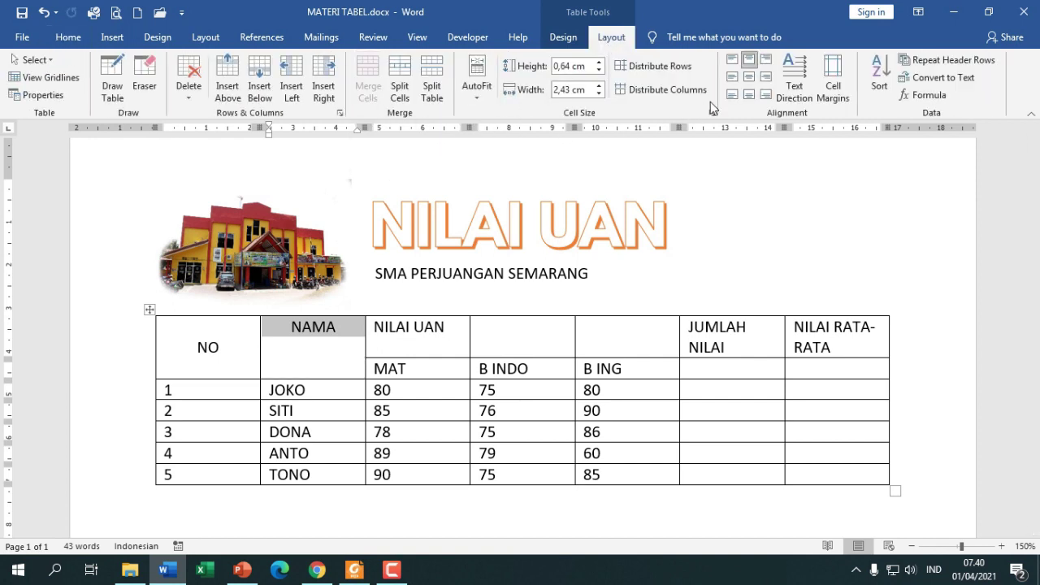
click(749, 78)
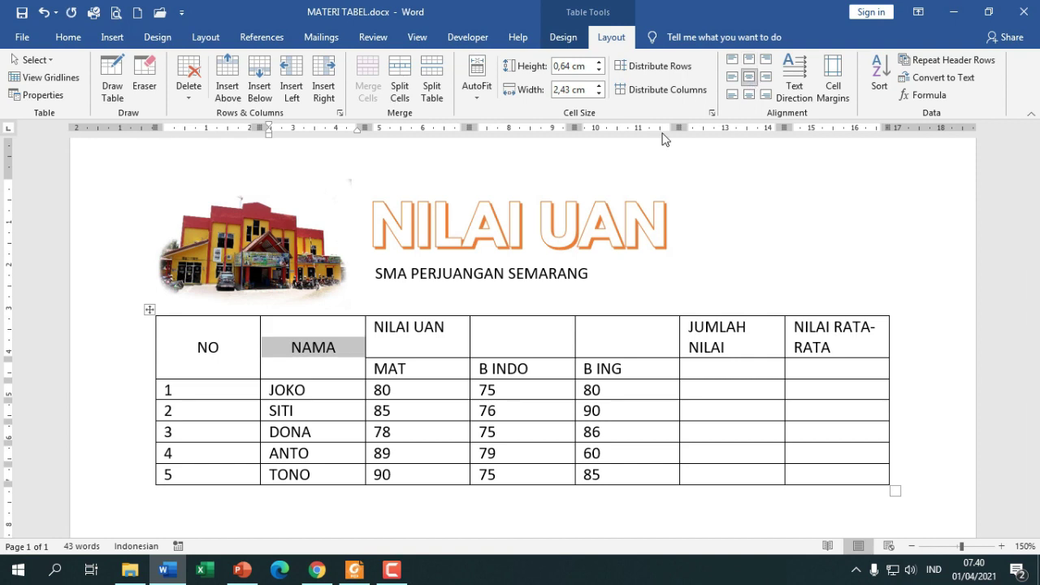
click(303, 362)
click(239, 354)
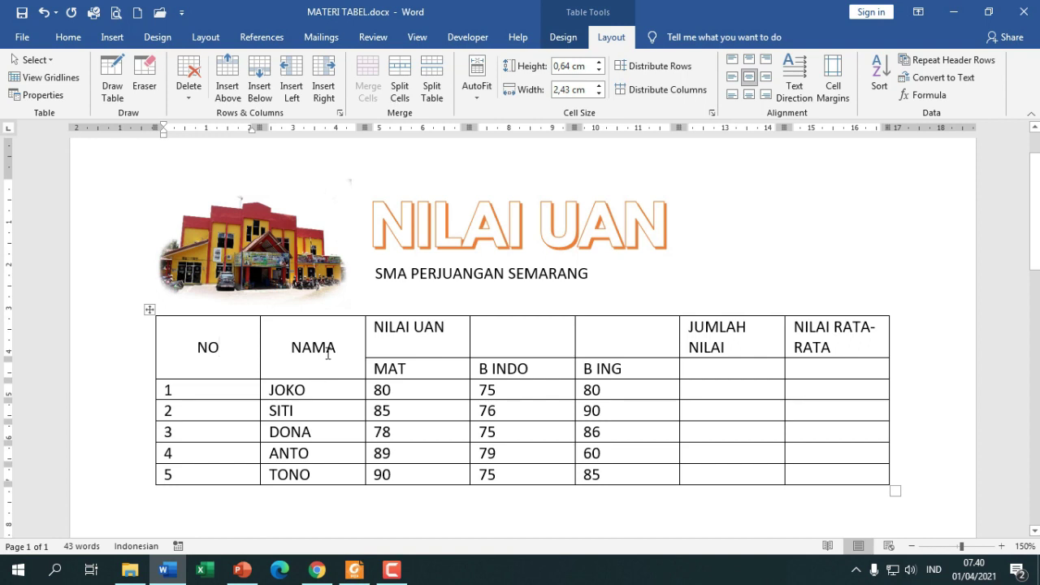
click(328, 353)
Merge NILAI UAN with the two blank cells to its right and centre it
click(404, 336)
drag(404, 336, 622, 336)
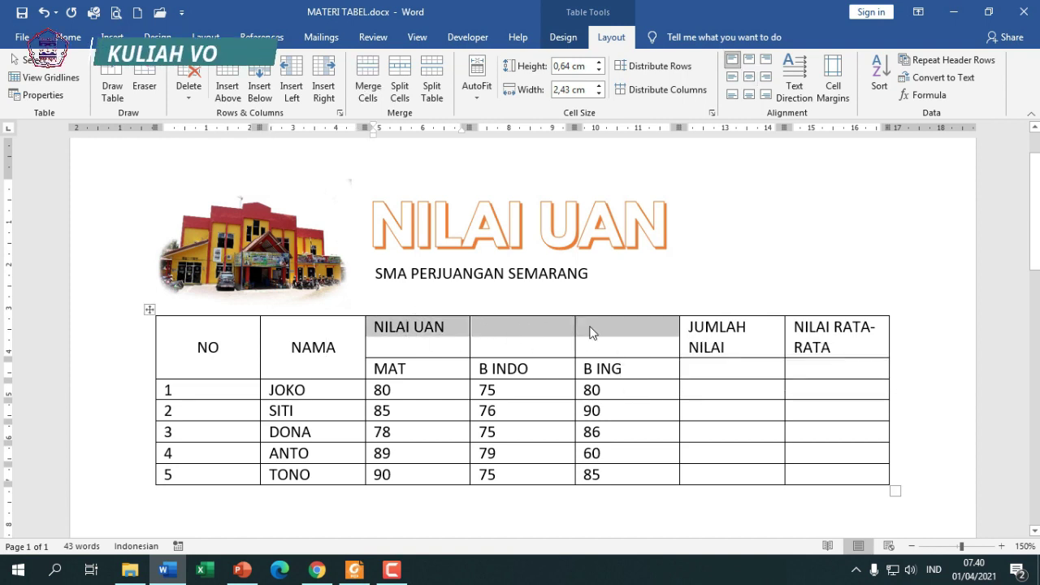
drag(427, 354, 610, 342)
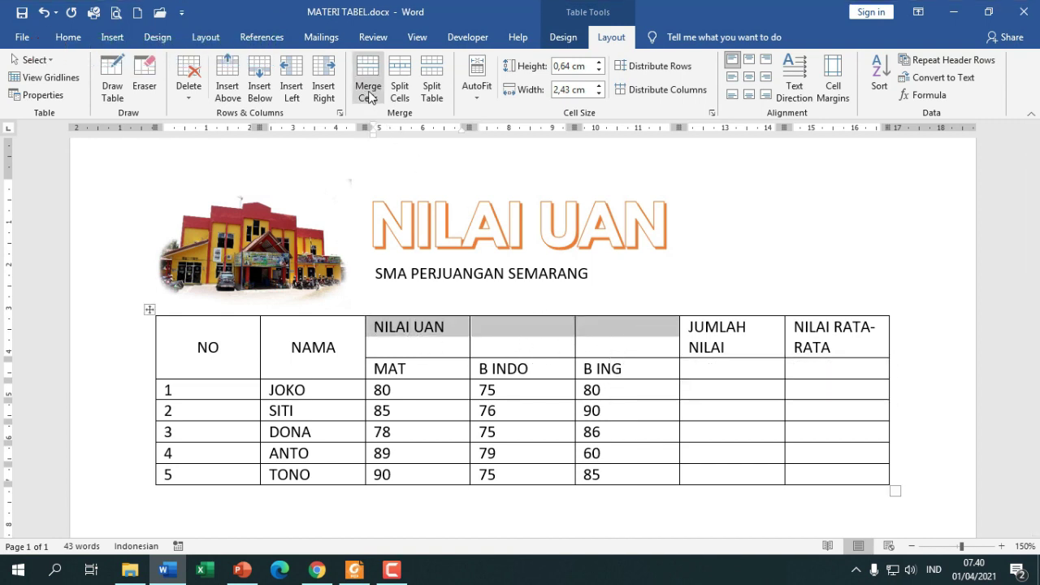
click(368, 85)
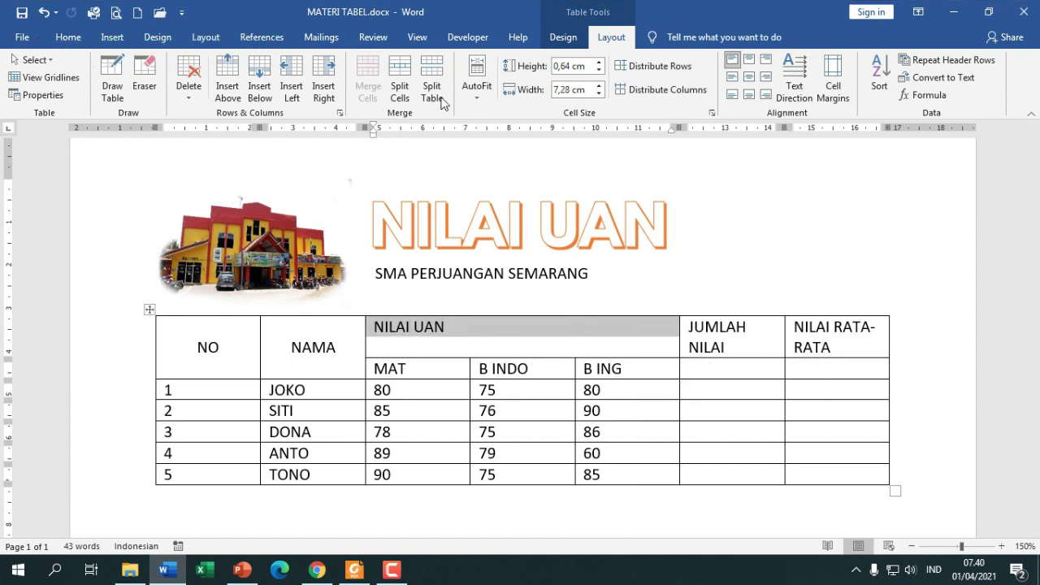
click(748, 77)
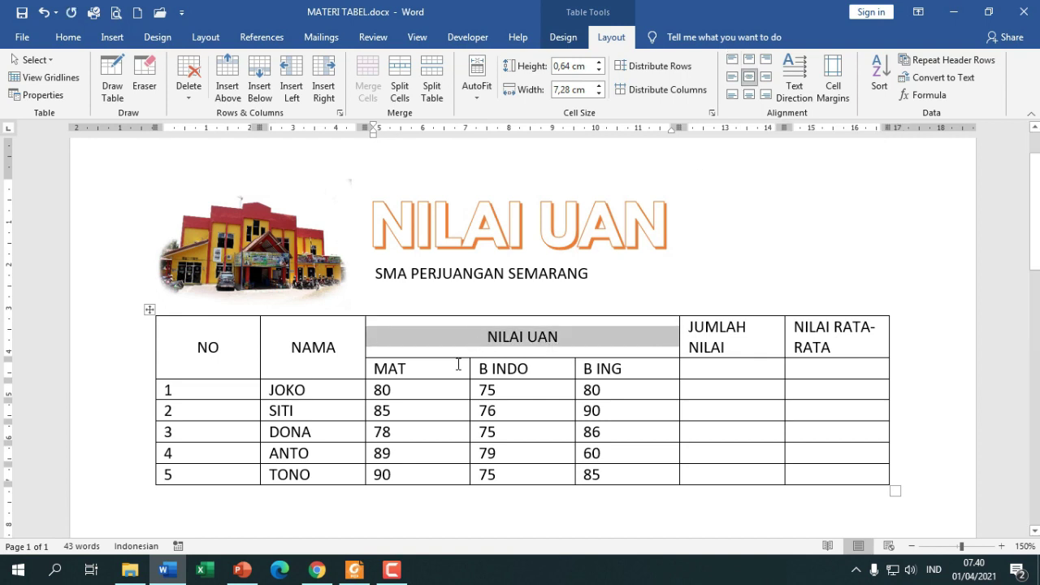
drag(455, 367, 621, 367)
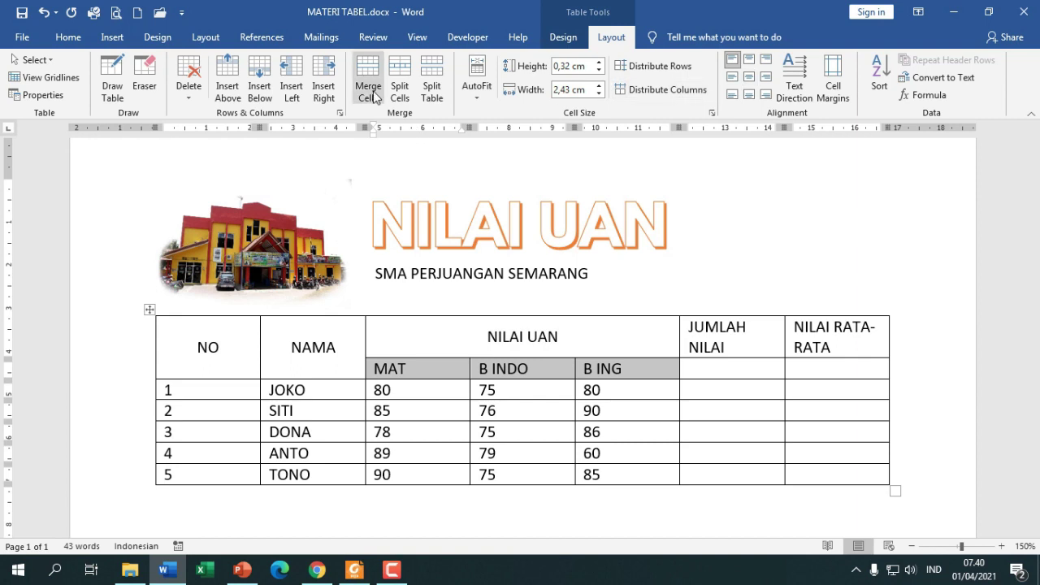
Centre the MAT, B INDO and B ING subheadings and the JUMLAH NILAI header
click(748, 77)
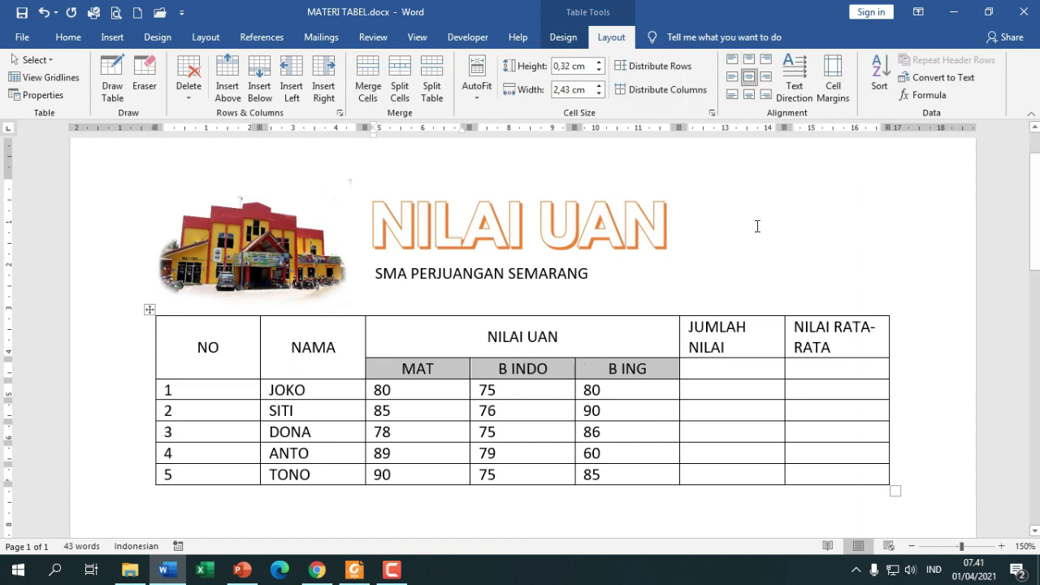
click(369, 90)
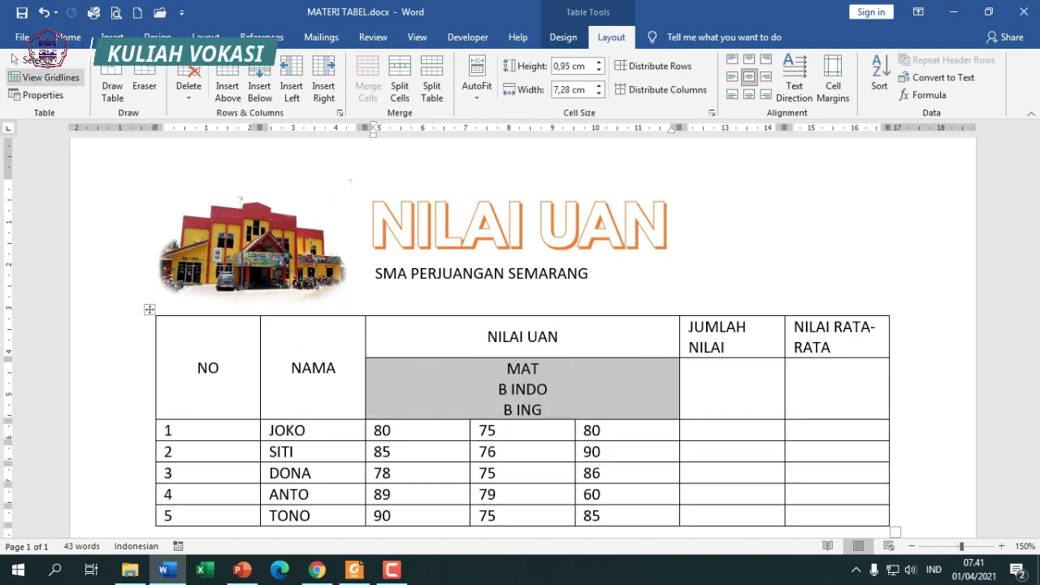
click(43, 11)
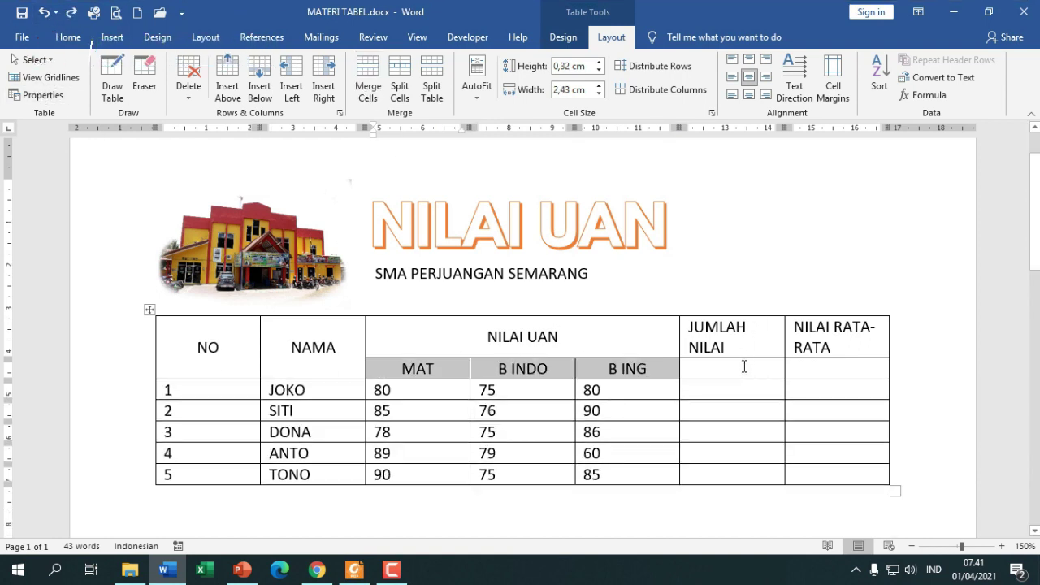
click(726, 329)
drag(734, 349, 734, 360)
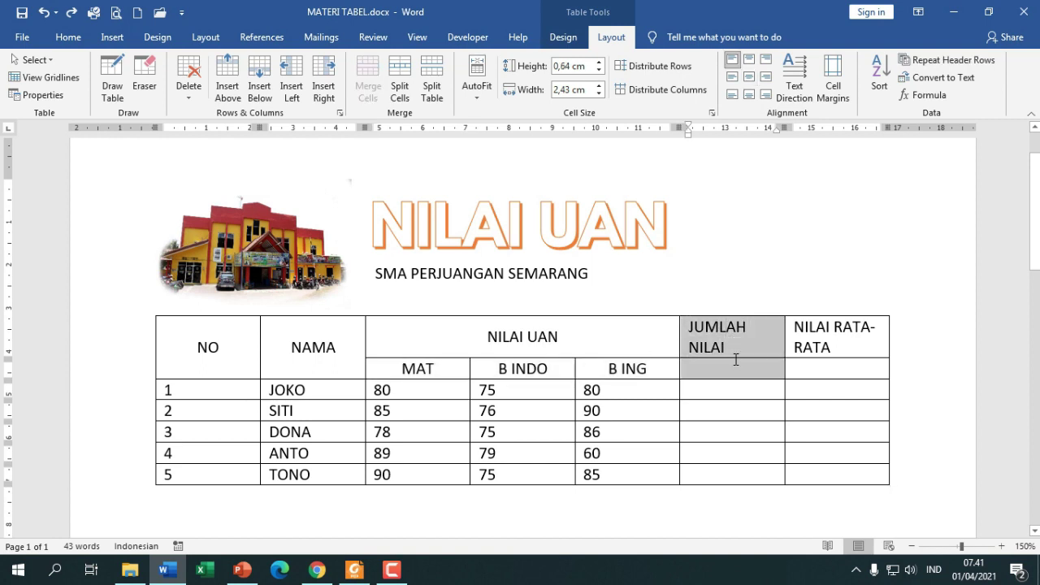
click(750, 77)
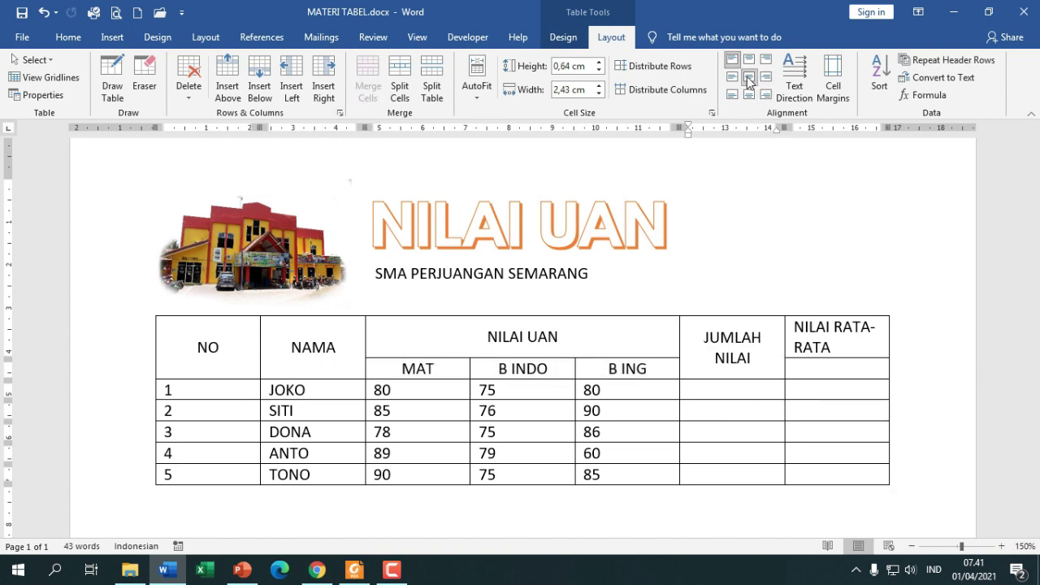
Merge the NILAI RATA-RATA header with the cell below and centre it
click(845, 348)
drag(845, 328, 852, 366)
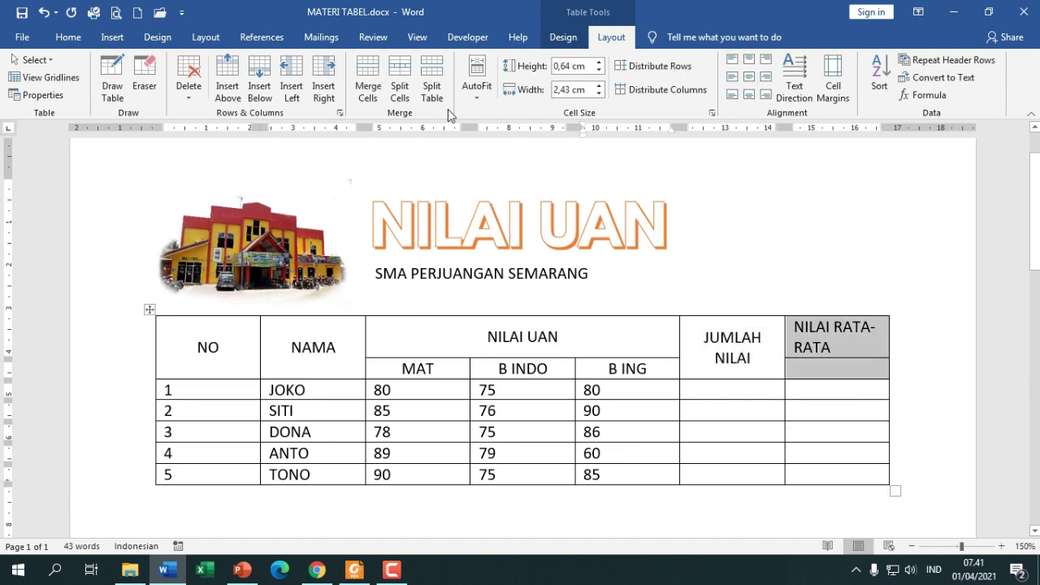
click(368, 85)
click(749, 78)
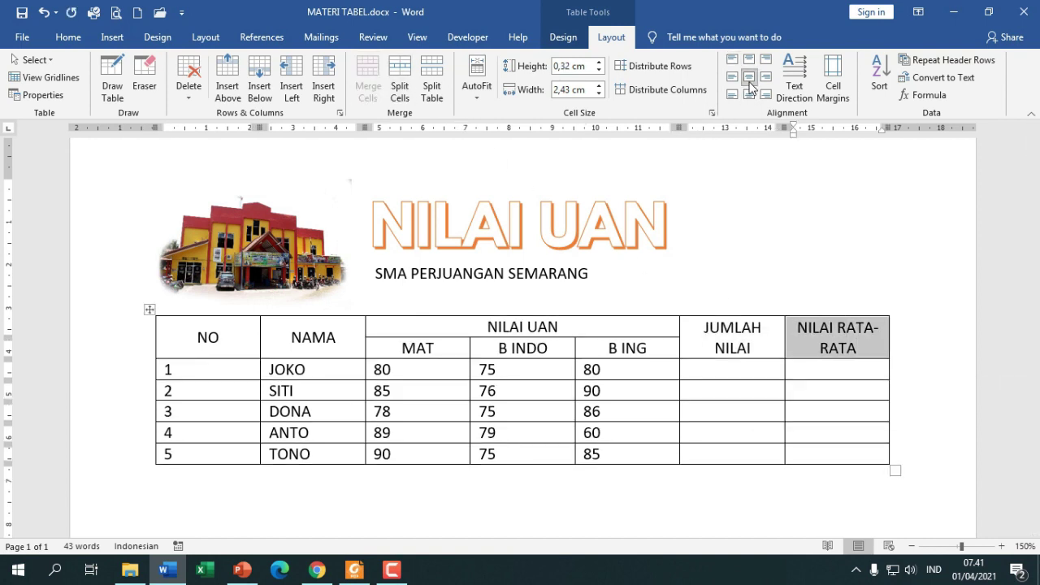
click(334, 370)
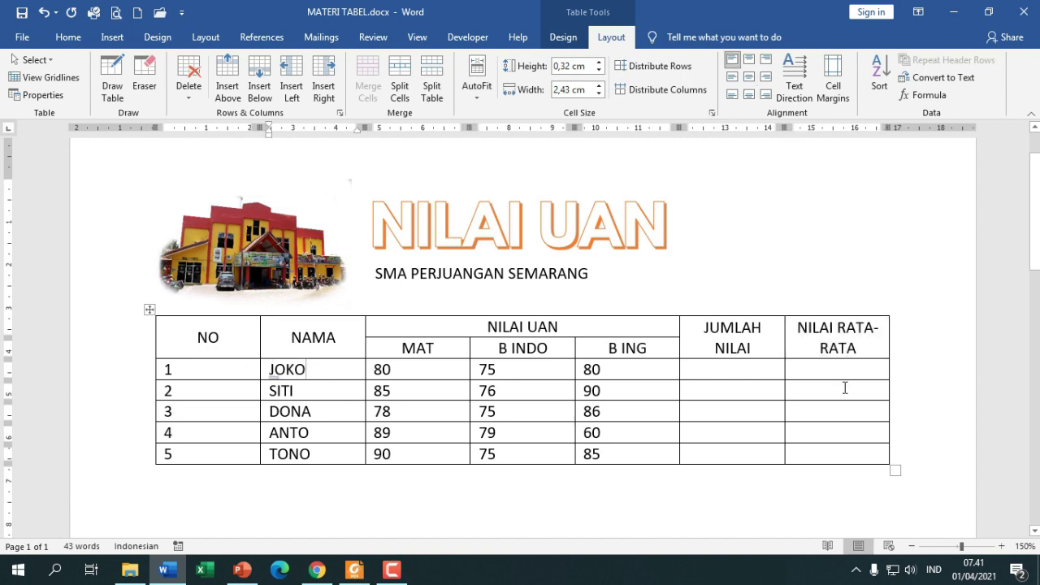
click(231, 370)
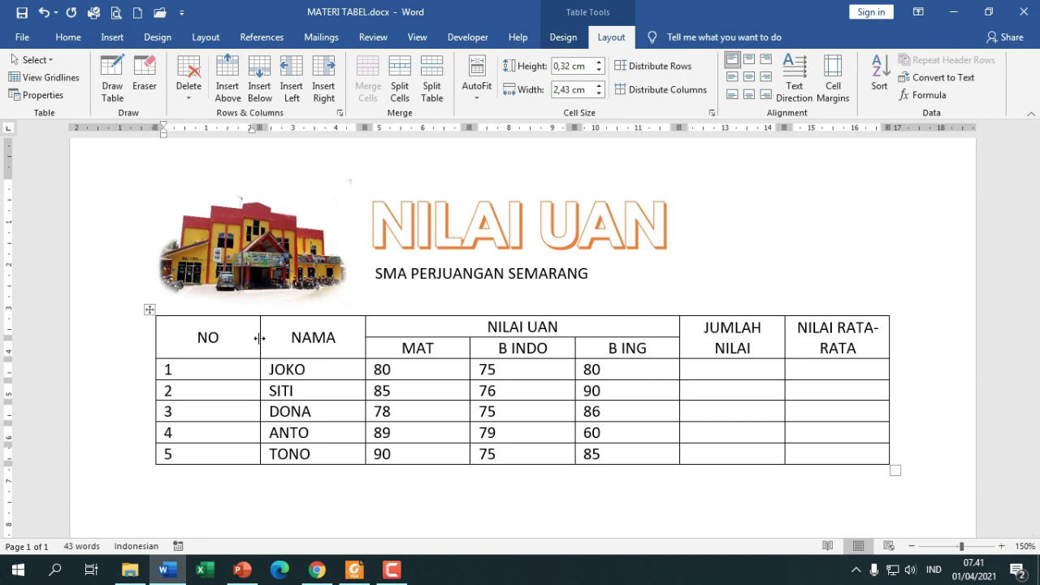
Undo a manual NO column resize, then apply AutoFit Contents followed by AutoFit Window
drag(260, 338, 208, 341)
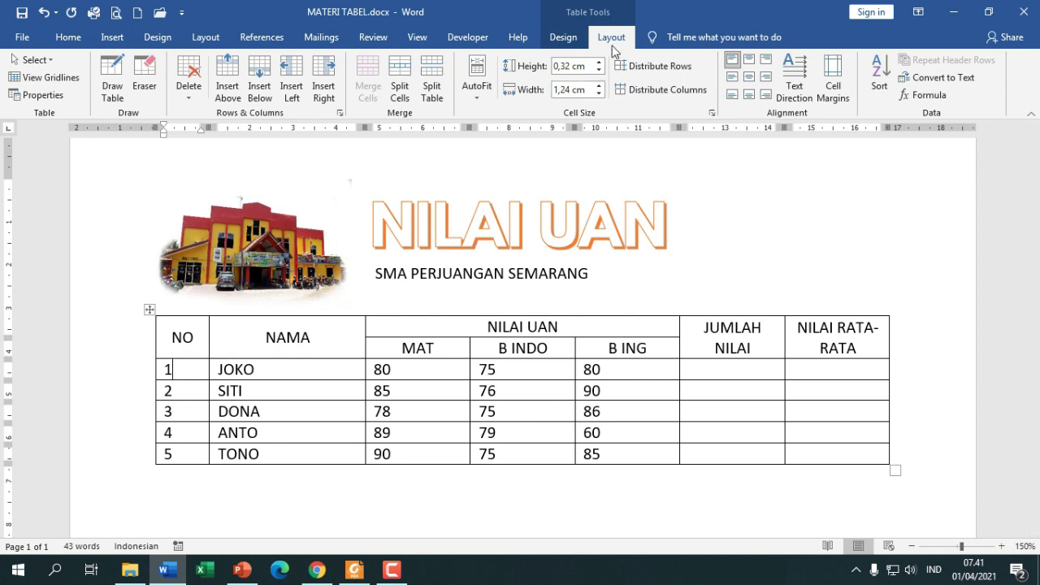
click(482, 101)
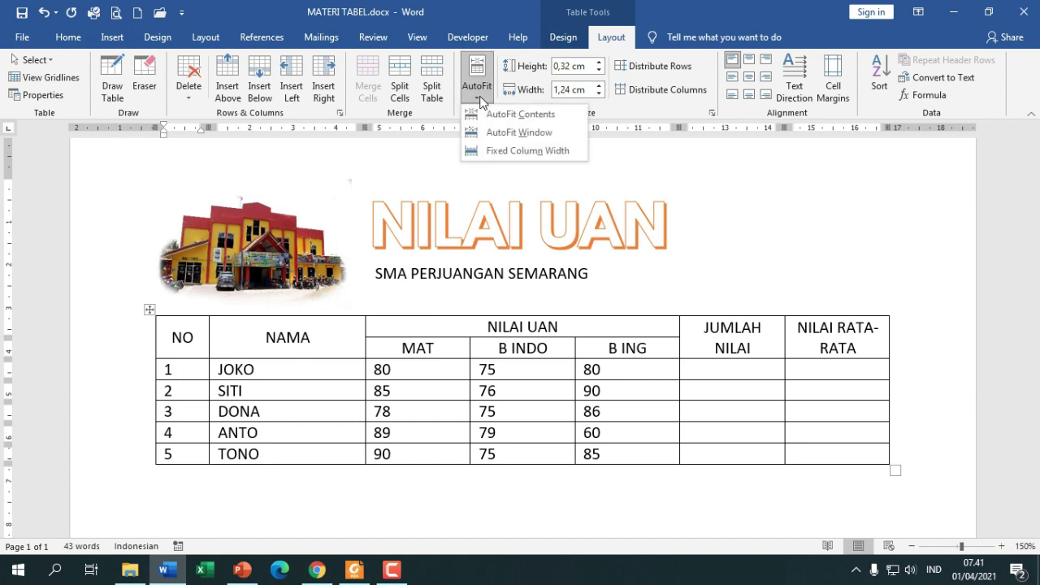
click(479, 99)
click(44, 11)
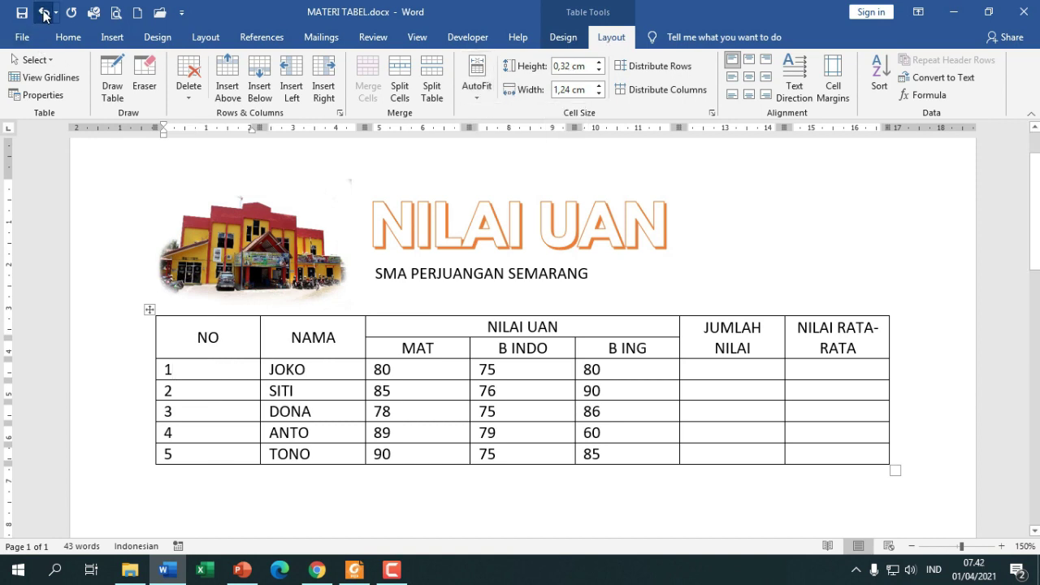
click(492, 97)
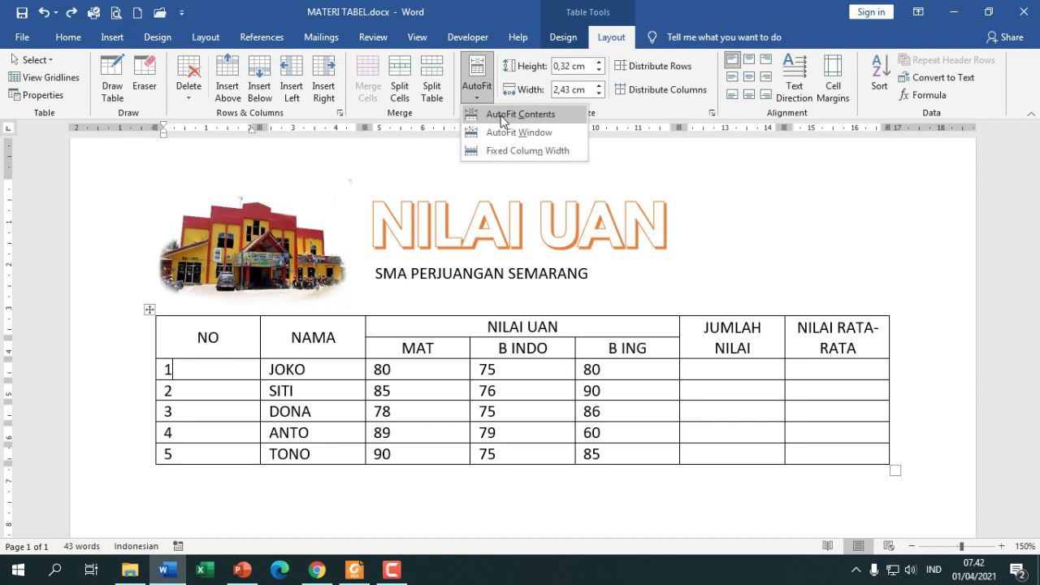
click(504, 114)
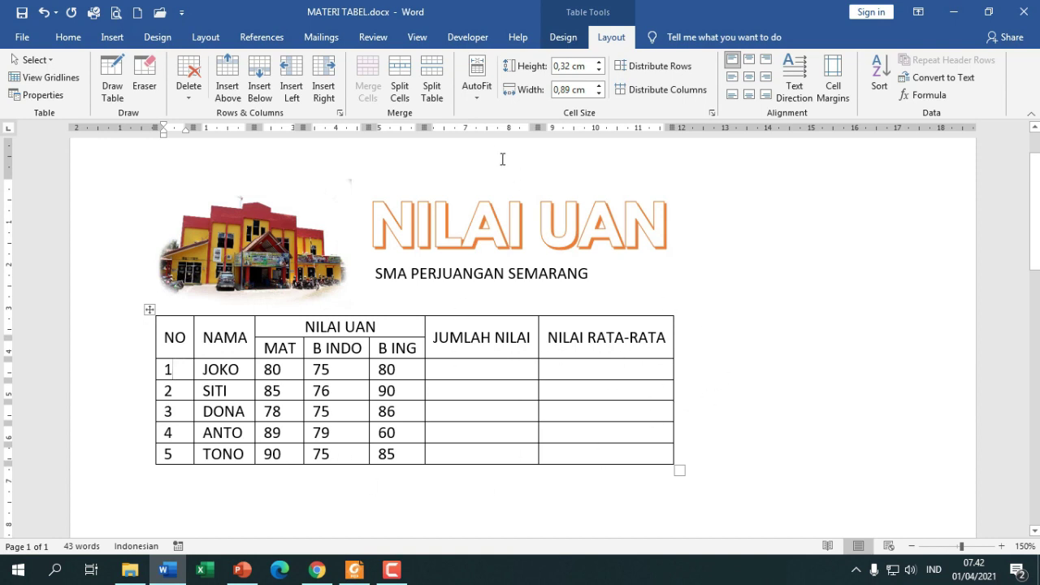
click(477, 90)
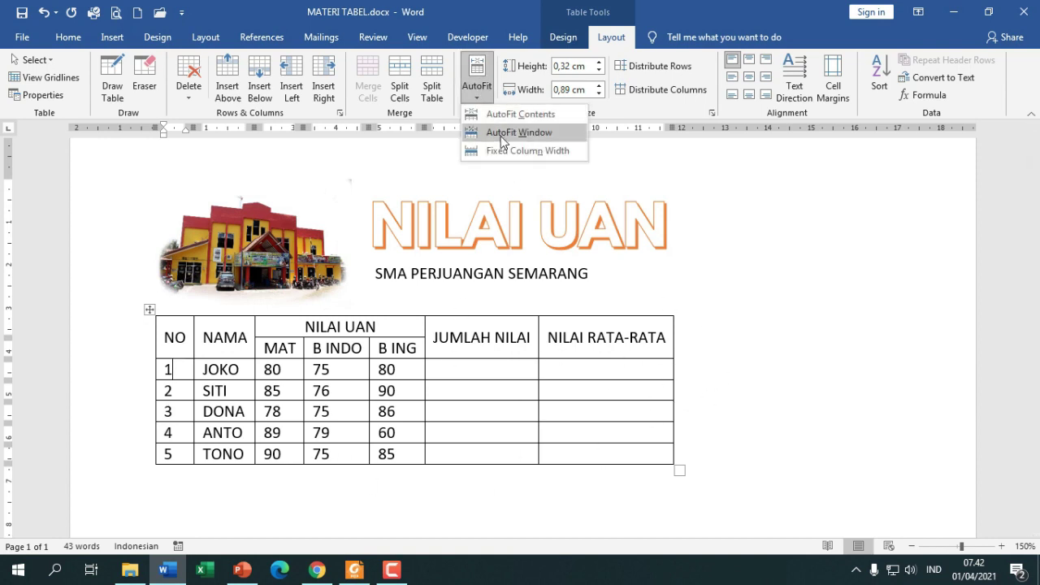
click(501, 135)
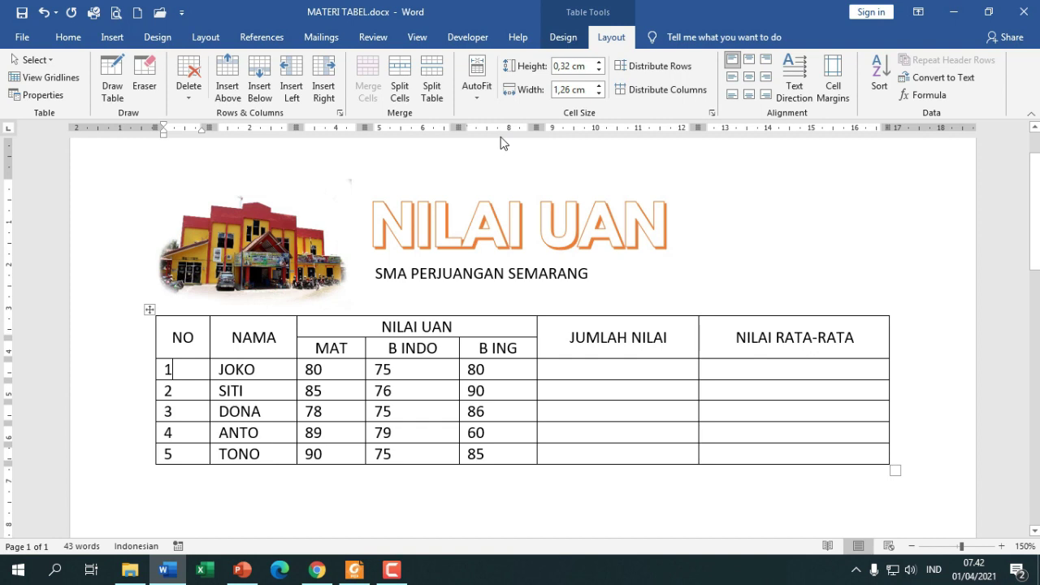
click(633, 378)
Select both header rows and give them gold shading from Table Tools Design
drag(182, 323, 780, 340)
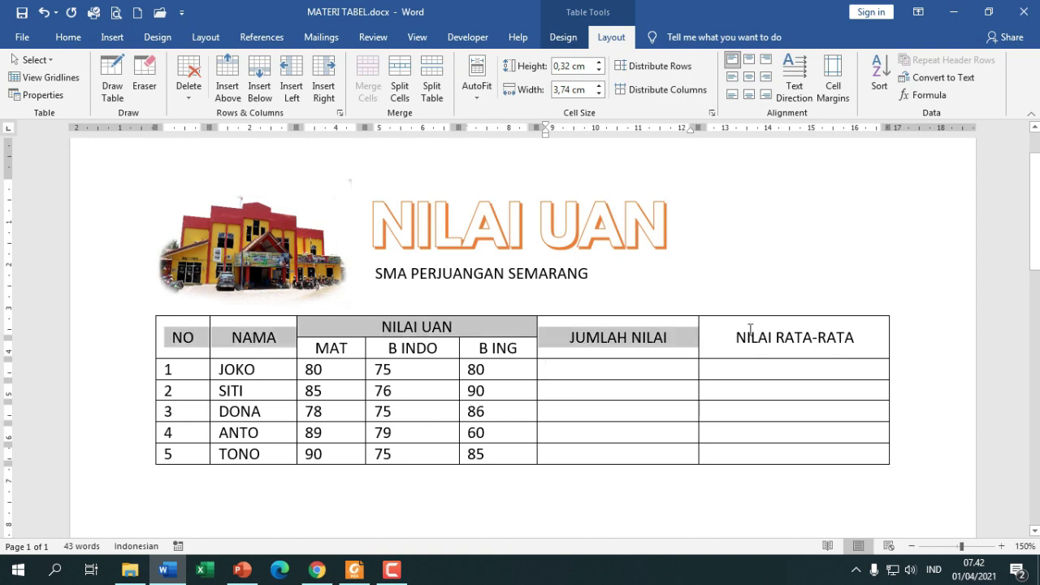
click(575, 39)
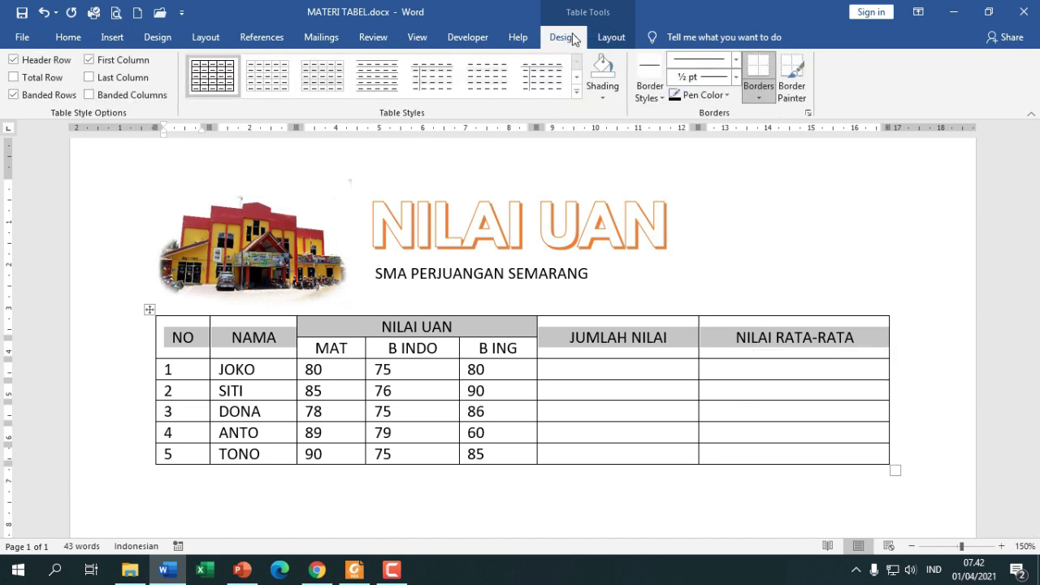
click(577, 92)
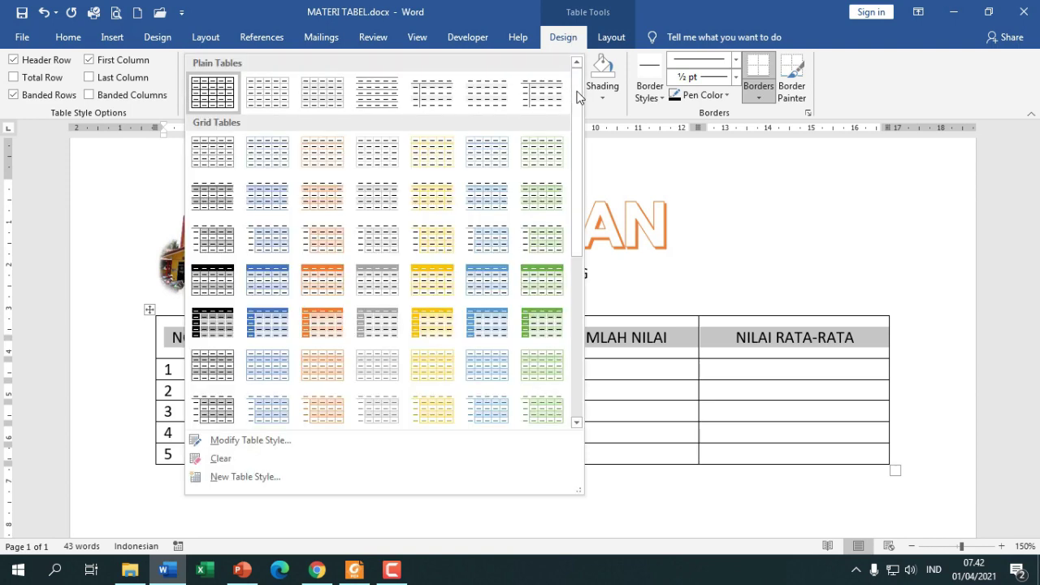
scroll(504, 203, down, 2)
scroll(472, 244, up, 2)
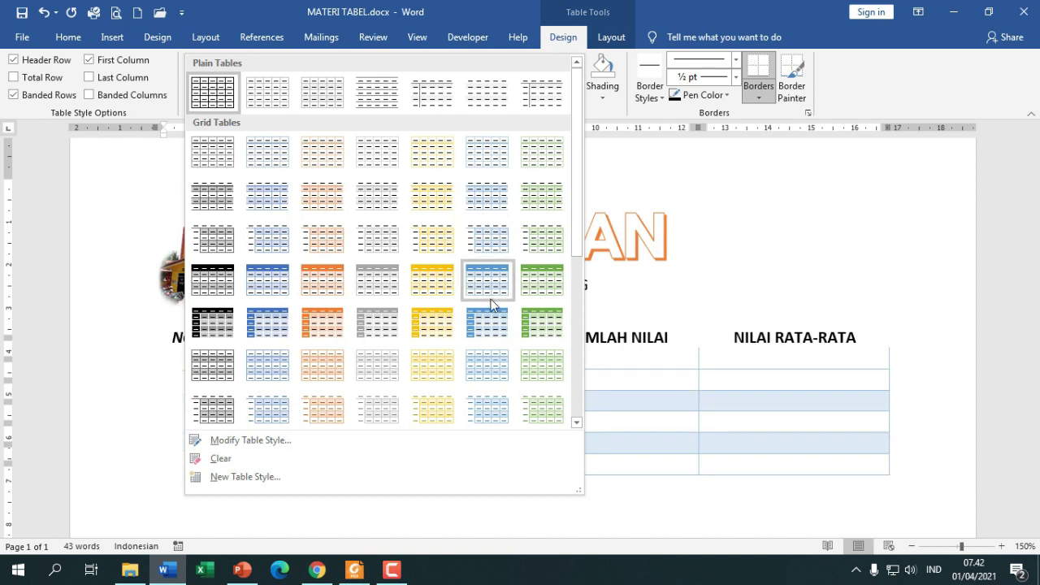
click(601, 107)
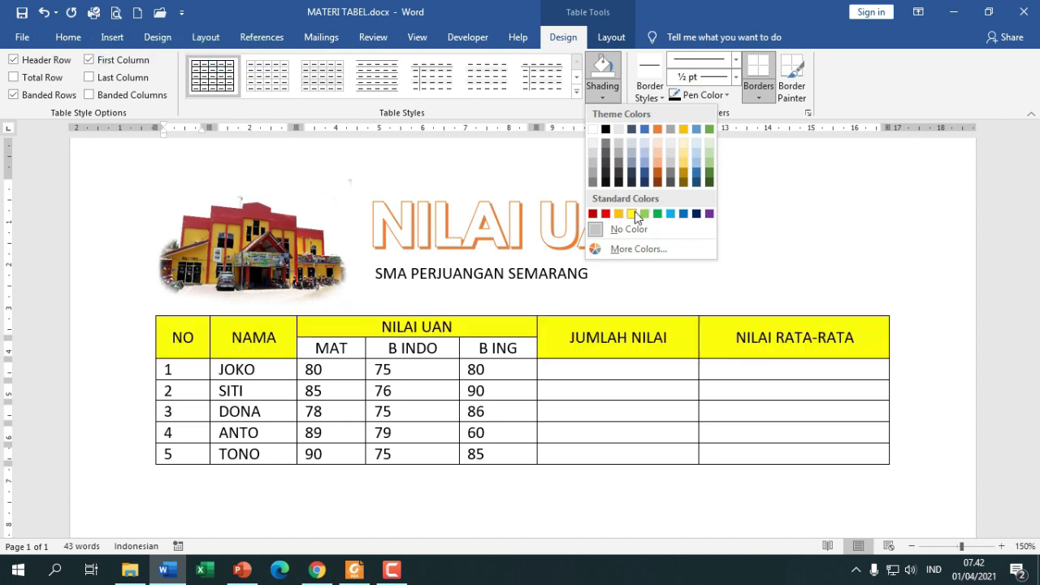
click(680, 165)
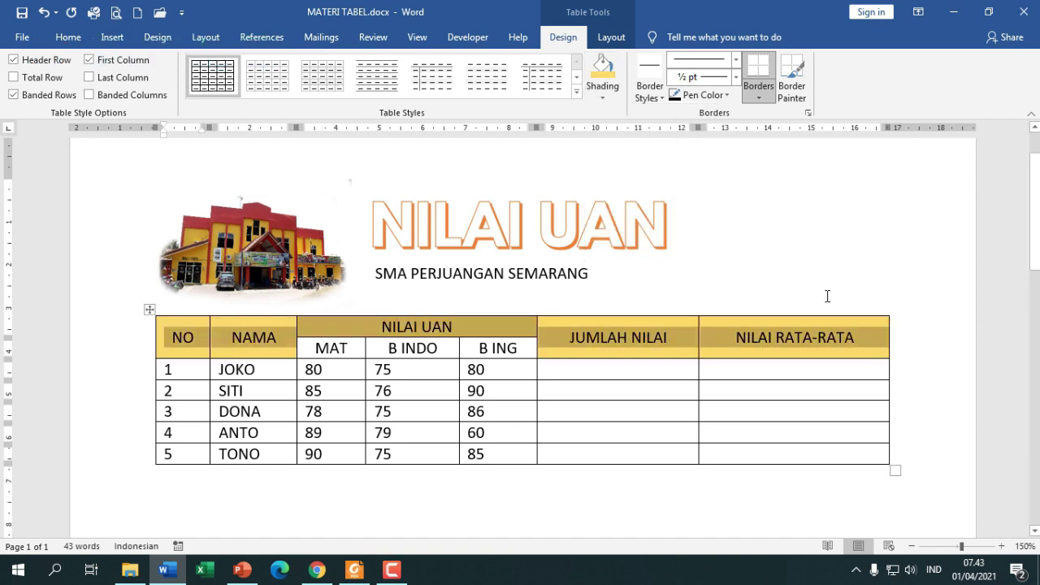
drag(353, 346, 478, 347)
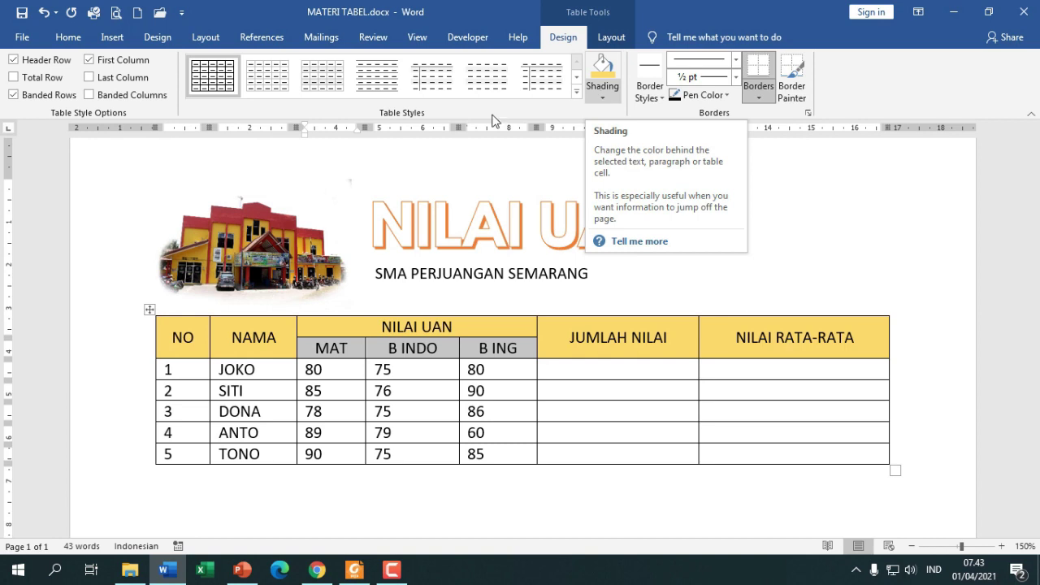
Shade the MAT, B INDO and B ING subheading cells a darker gold, then select both header rows
click(70, 38)
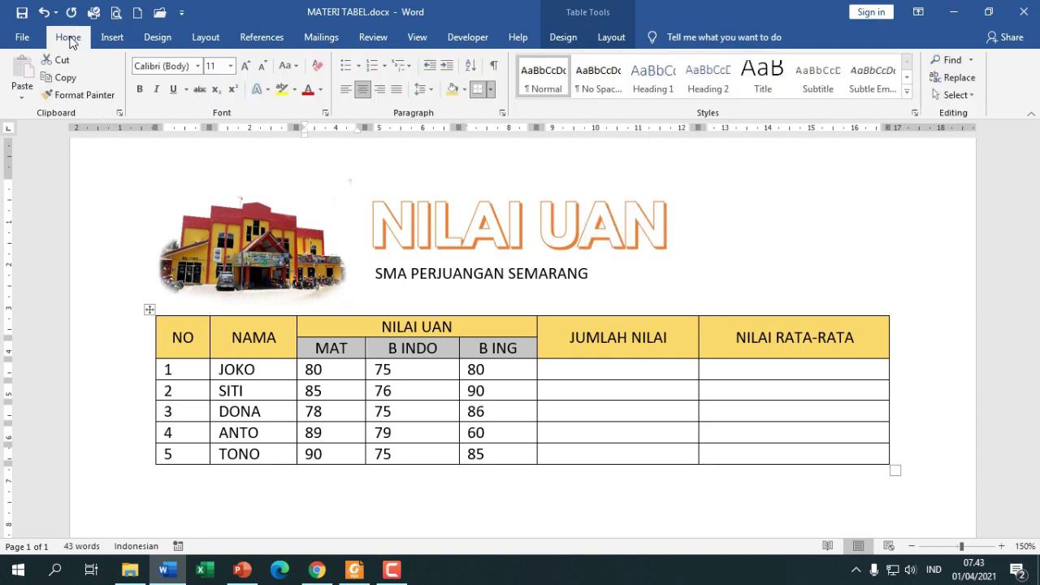
click(465, 90)
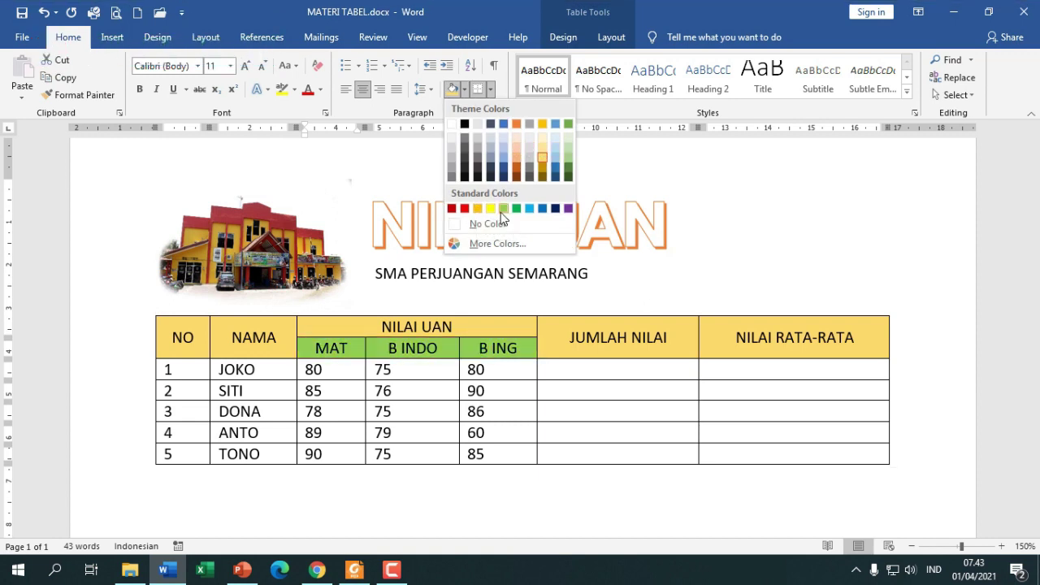
click(543, 158)
click(660, 325)
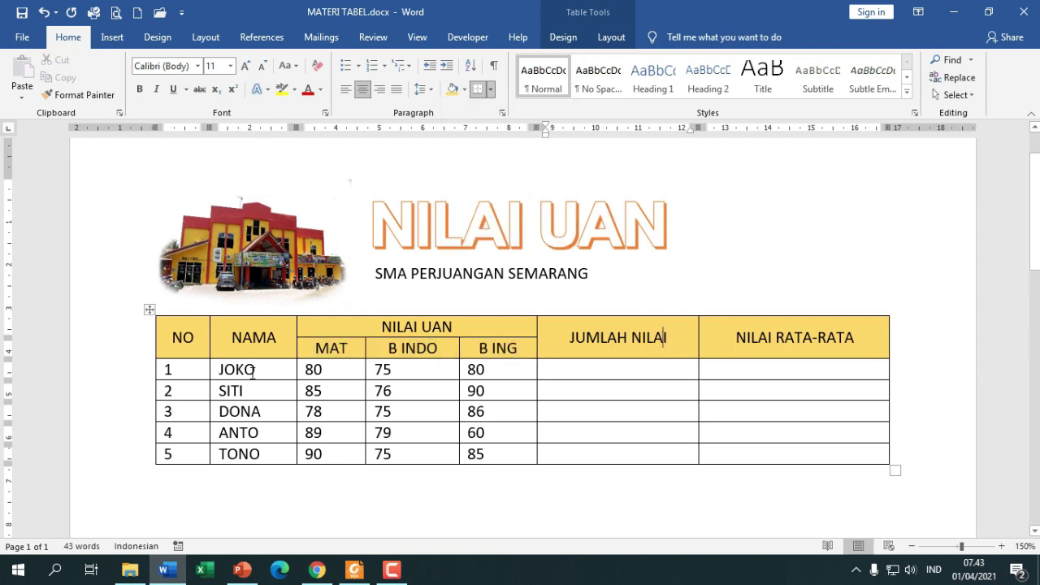
drag(180, 338, 778, 336)
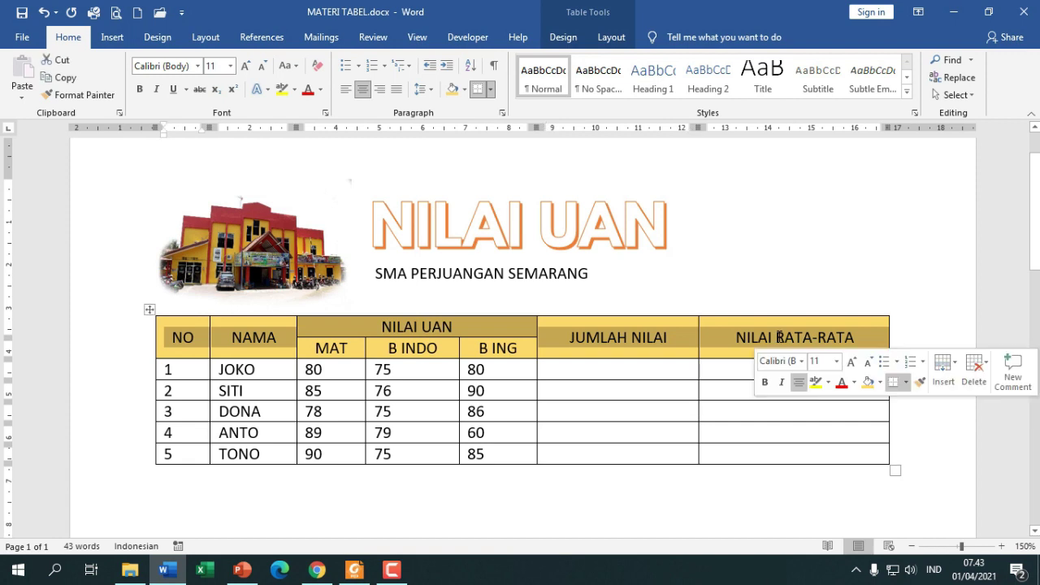
Bold both header rows, then bold the MAT, B INDO and B ING subheadings as well
click(139, 91)
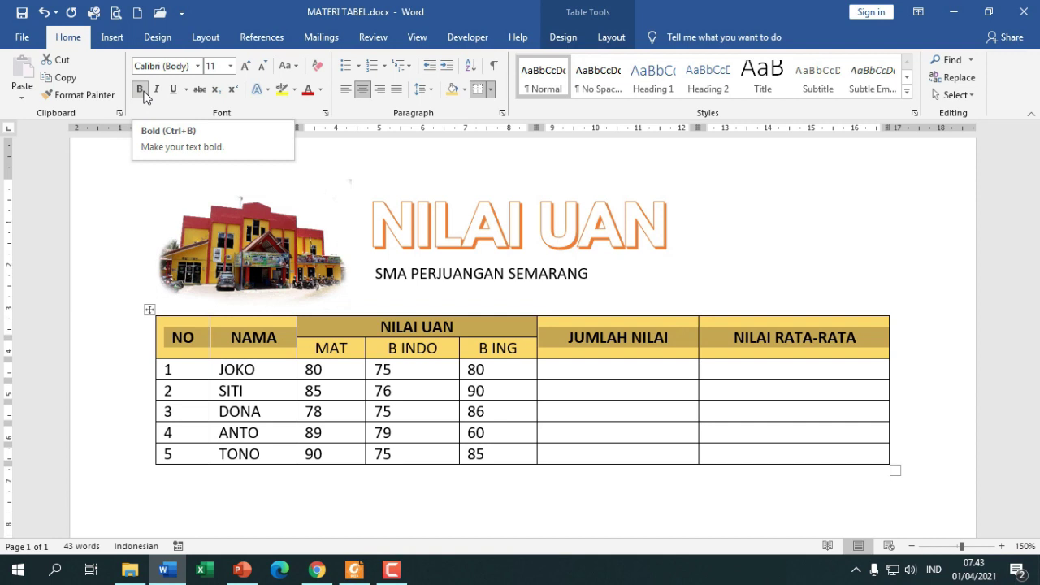
drag(342, 348, 500, 348)
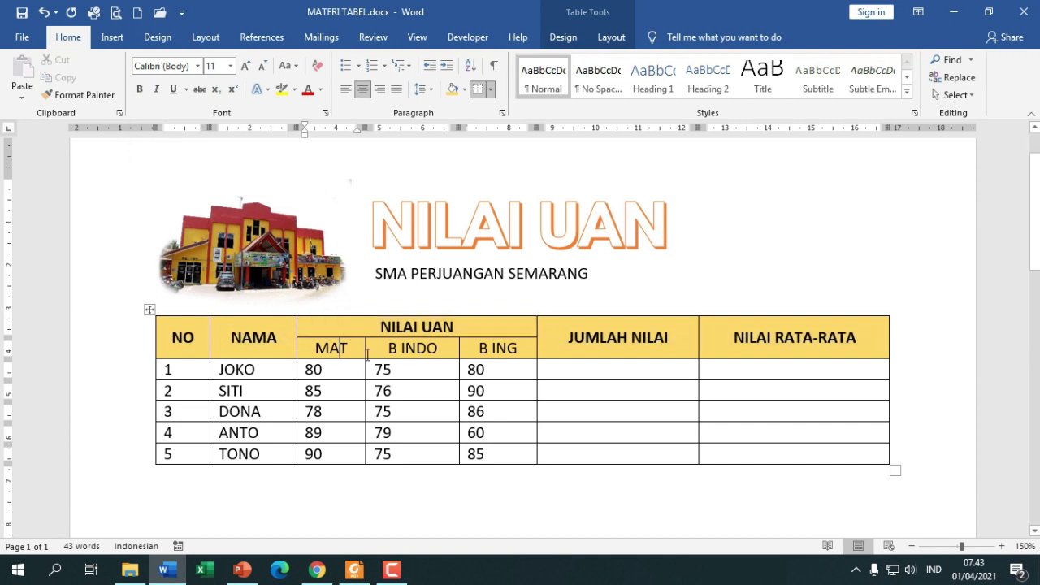
click(140, 88)
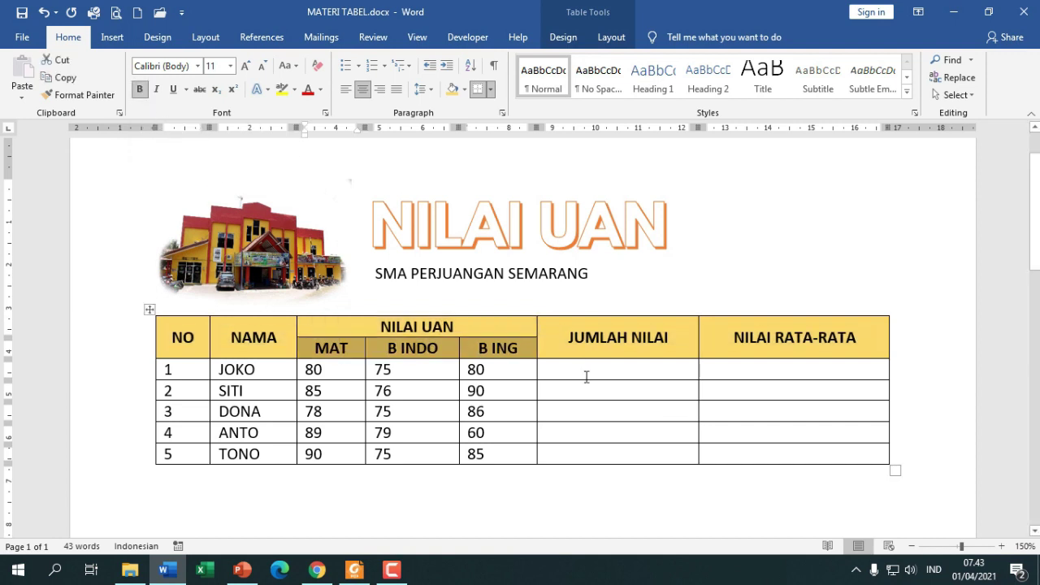
click(557, 347)
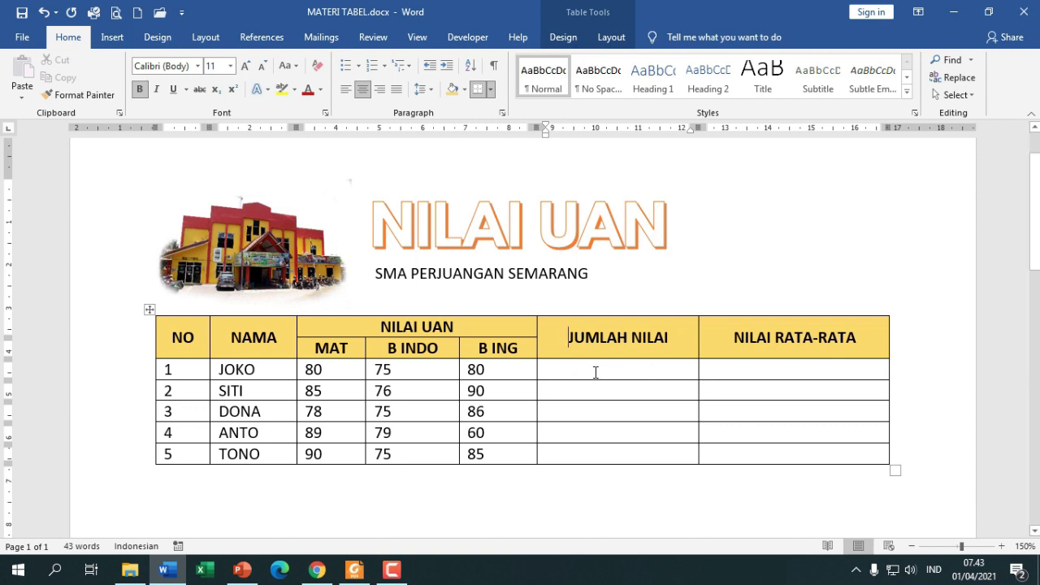
Open the Formula dialog for JOKO's JUMLAH NILAI cell and delete the suggested SUM(ABOVE)
click(595, 373)
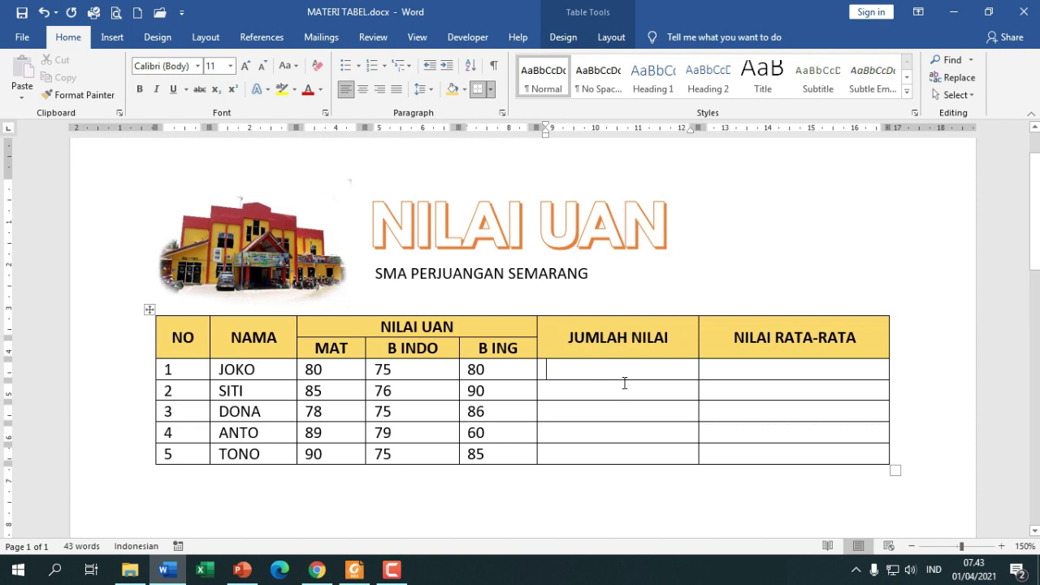
click(608, 36)
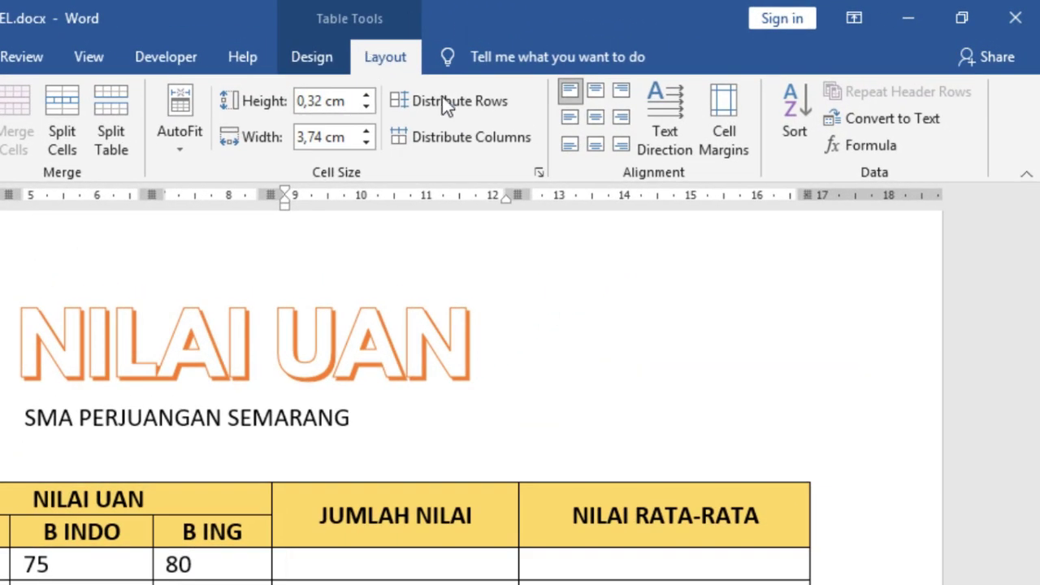
click(878, 157)
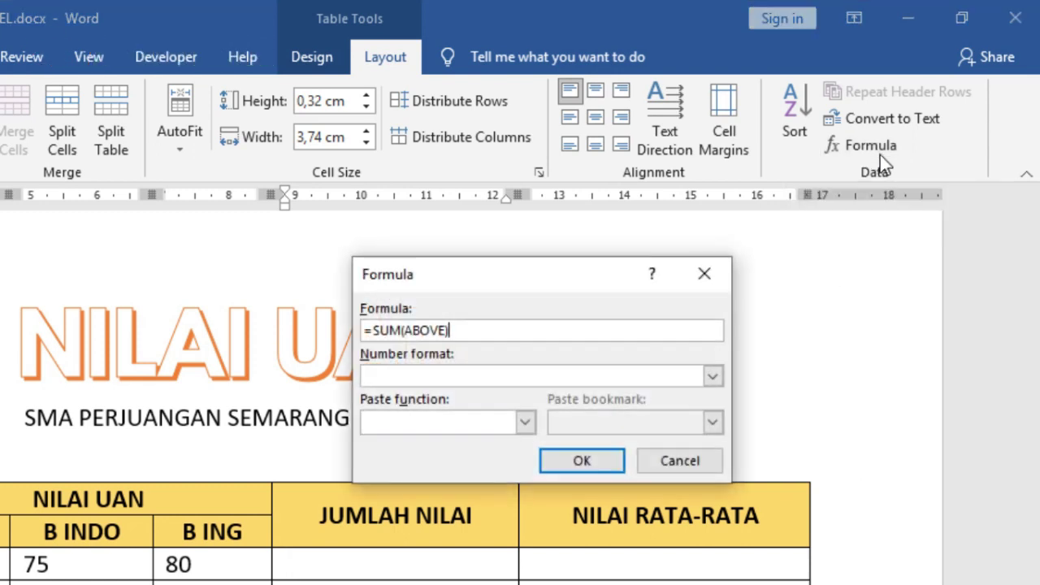
drag(512, 277, 704, 255)
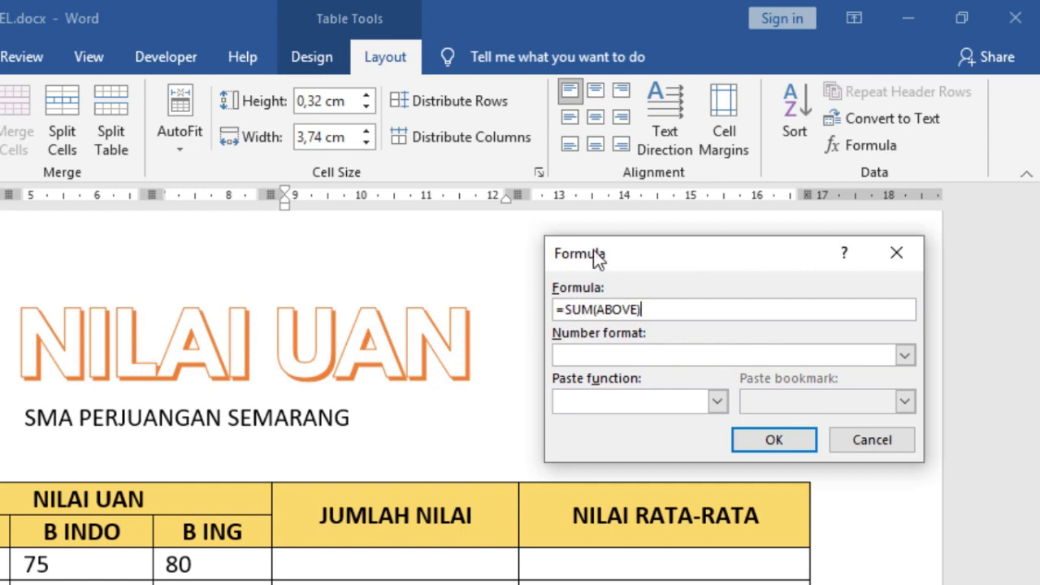
drag(597, 256, 574, 254)
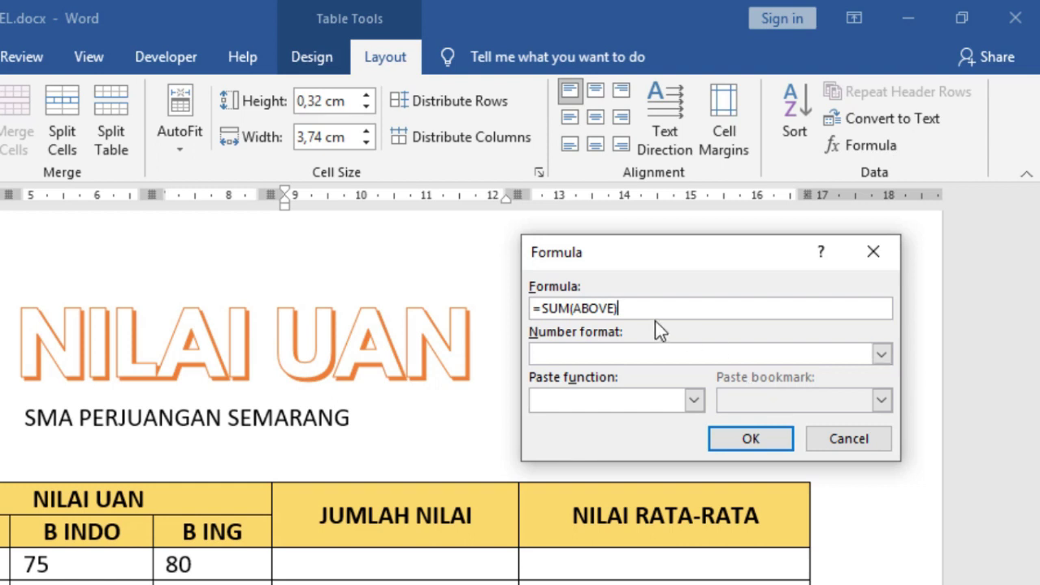
drag(651, 313, 542, 310)
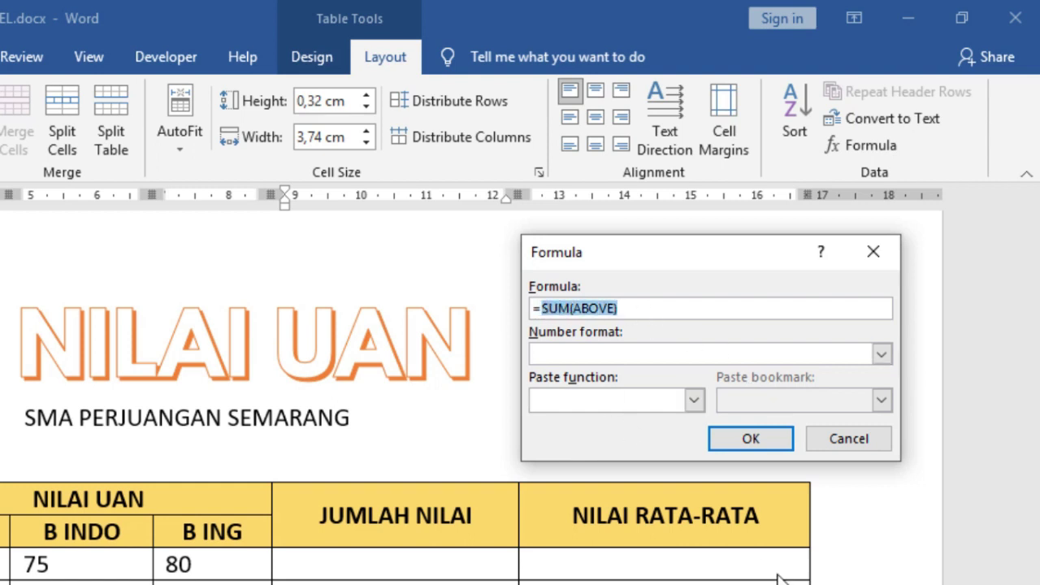
key(BackSpace)
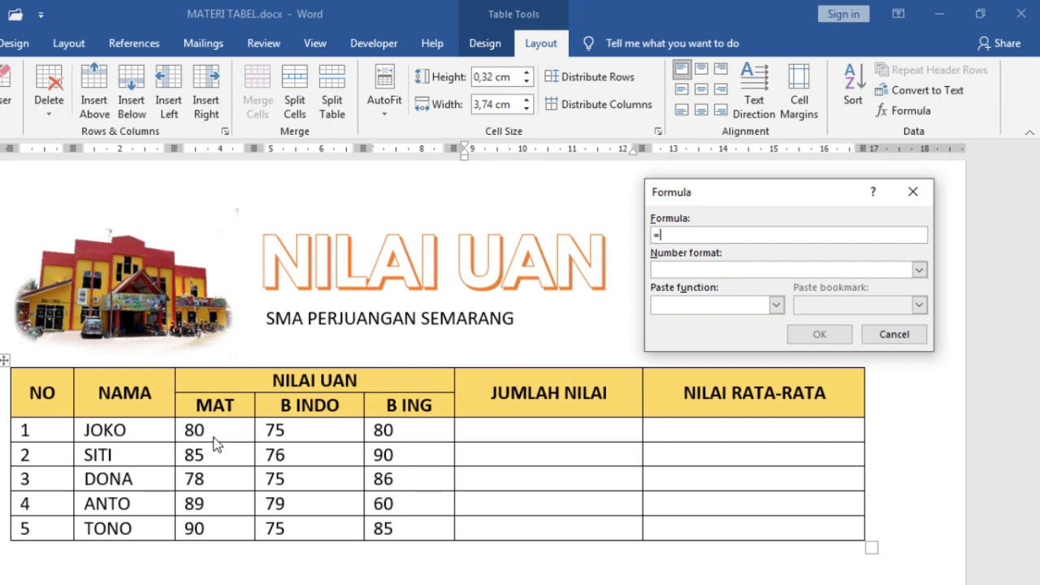
Enter the formula =C3+D3+E3 so JOKO's total shows 235
text(80)
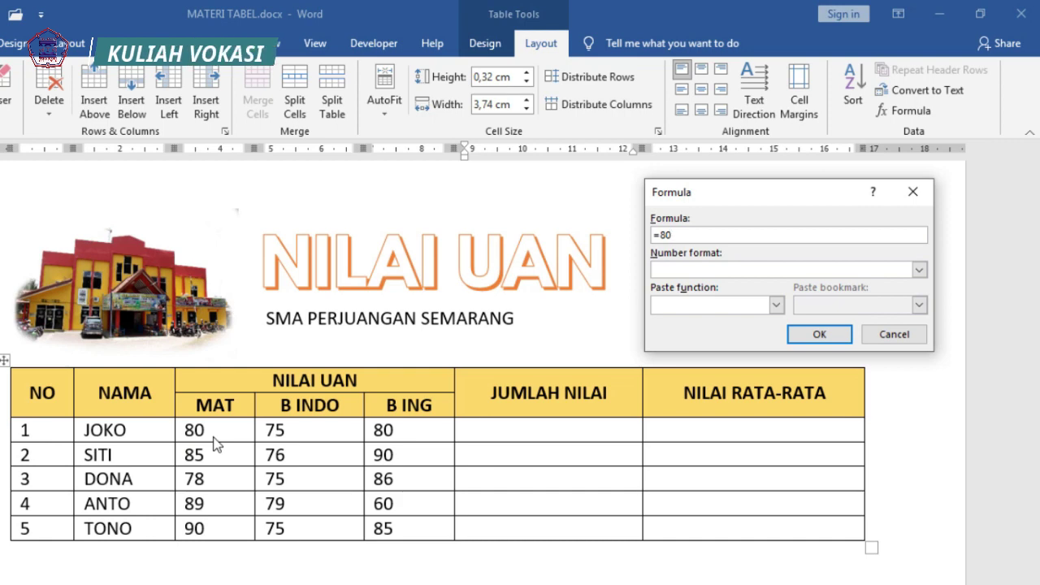
key(BackSpace)
key(BackSpace)
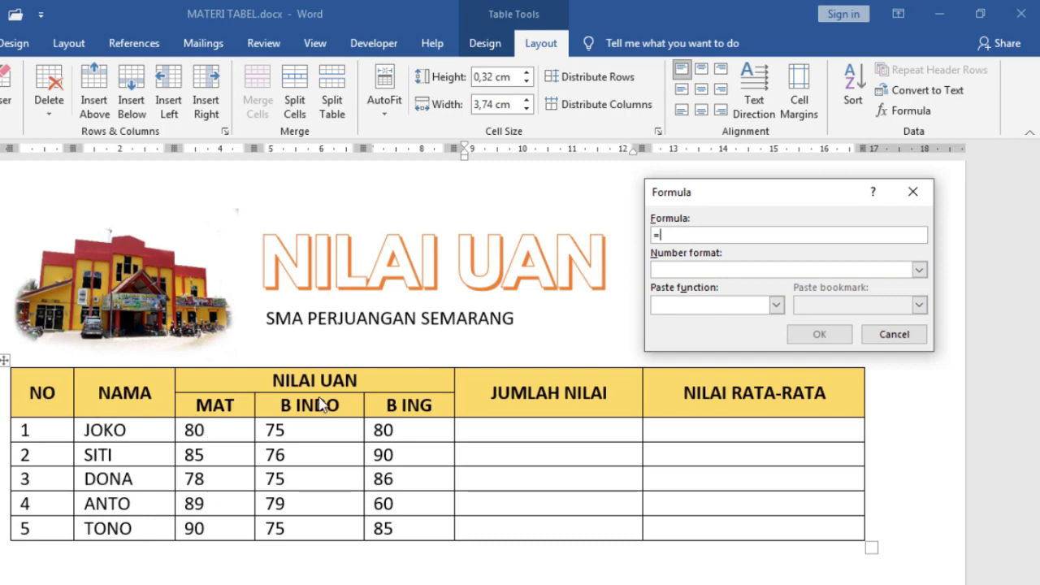
text(C)
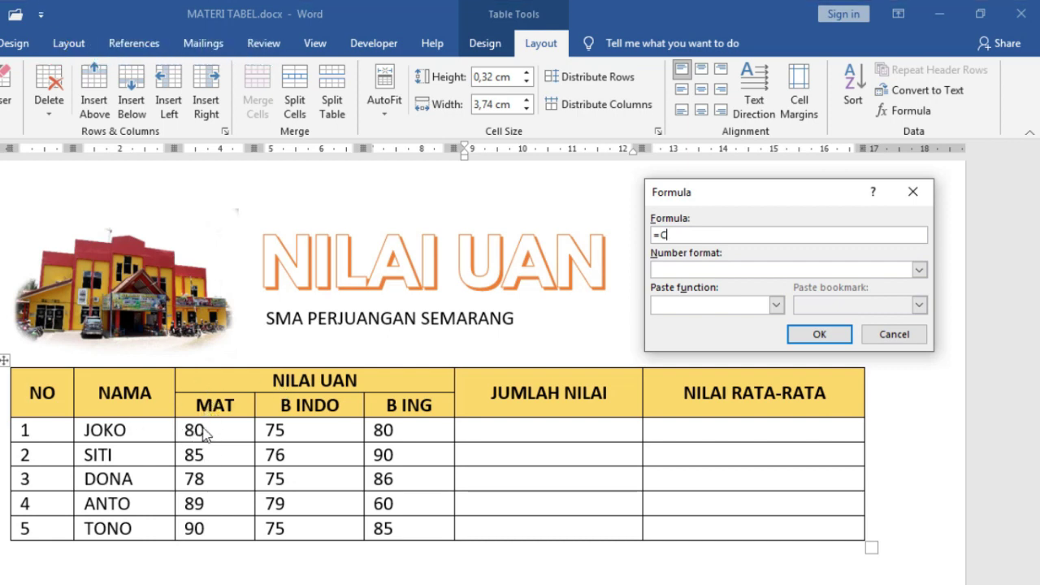
text(3)
text(+)
text(D3)
text(+E3)
click(820, 336)
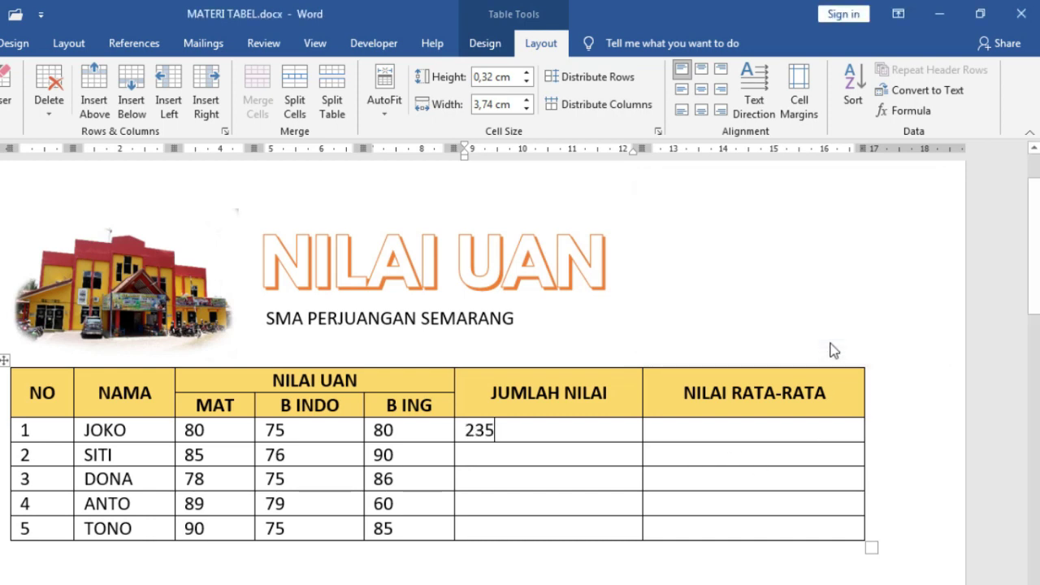
Rewrite JOKO's total formula as =SUM(C3:E3), keeping the result 235
click(475, 435)
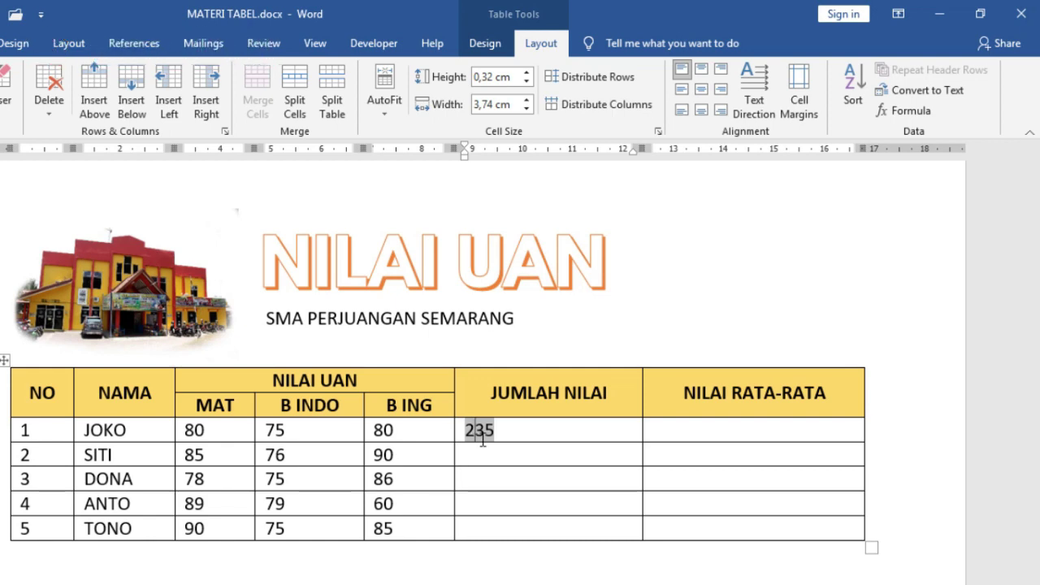
click(902, 114)
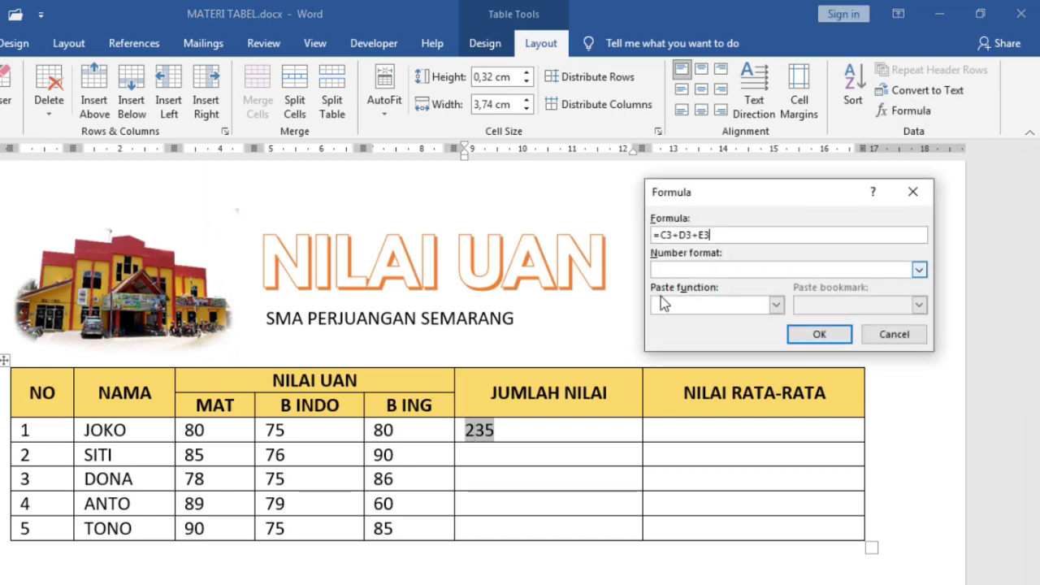
drag(665, 235, 773, 245)
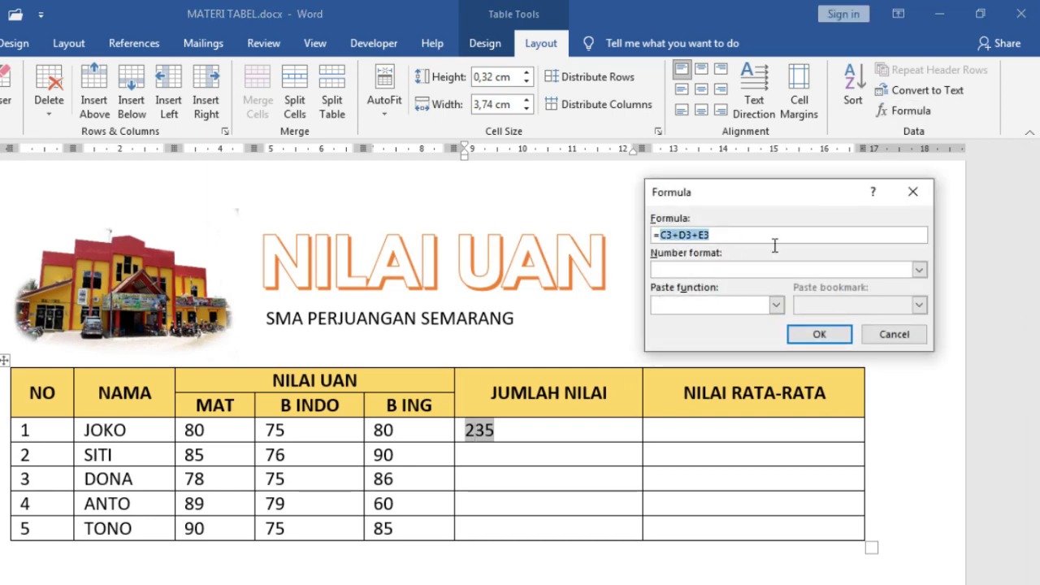
text(SU)
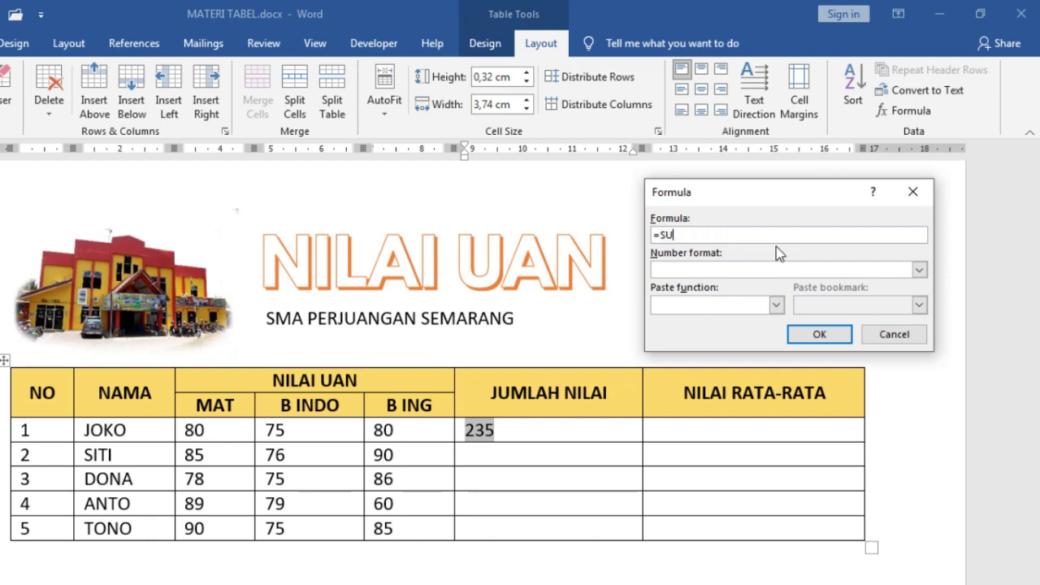
text(M()
text(C3)
text(:)
text(E3)
text())
click(811, 342)
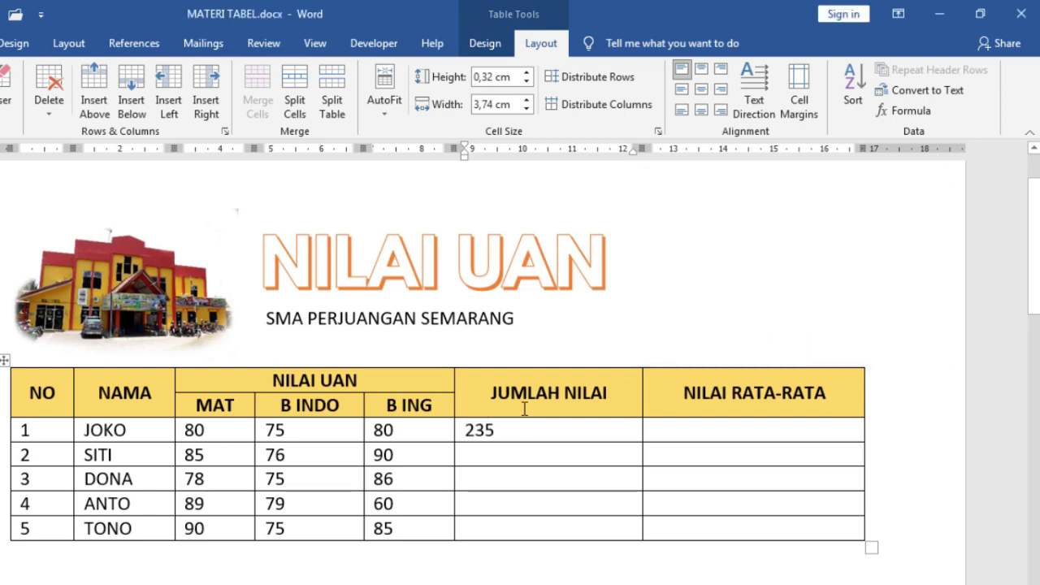
click(498, 454)
click(895, 113)
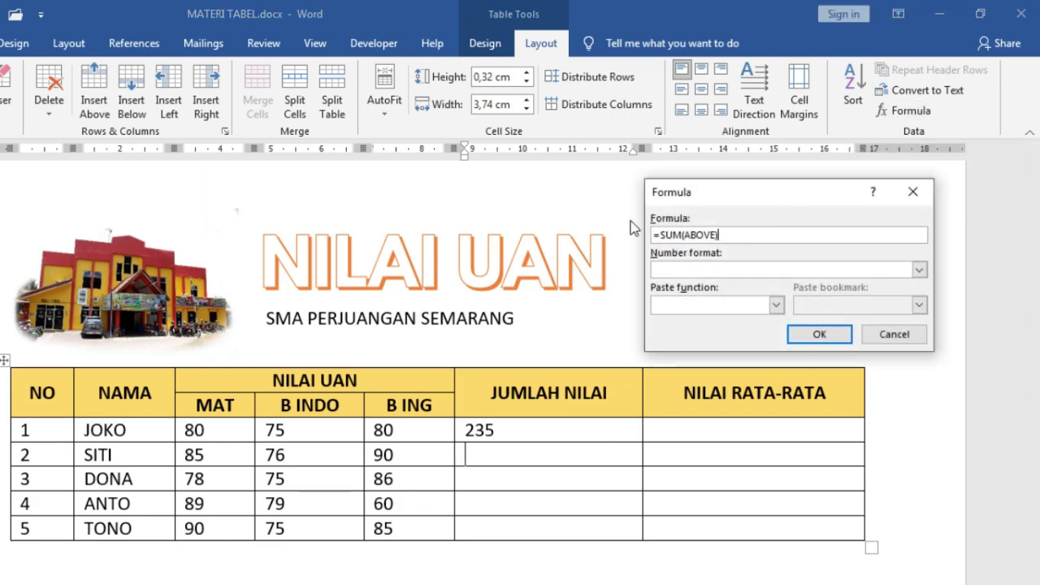
click(870, 334)
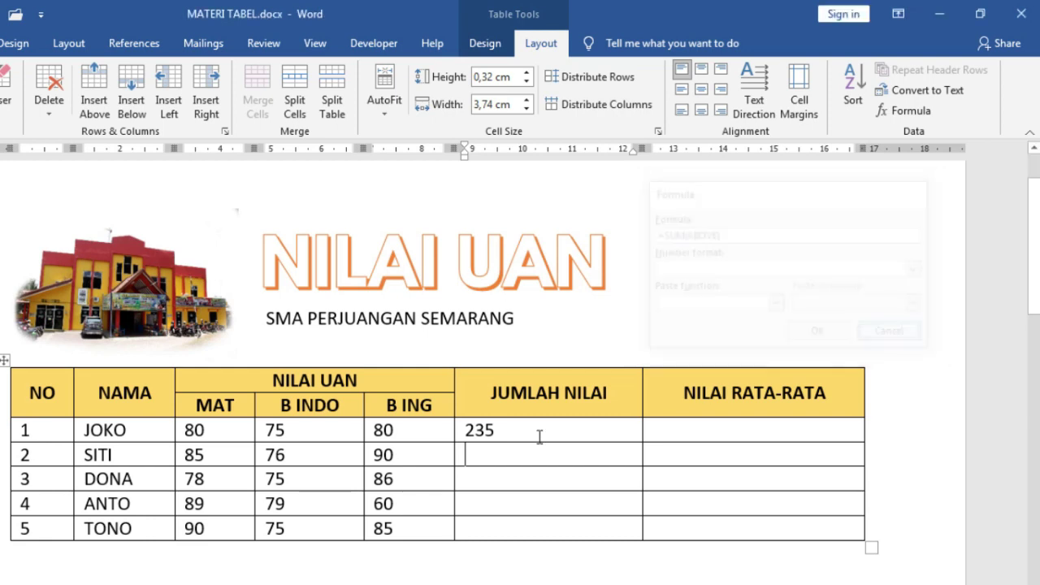
click(488, 431)
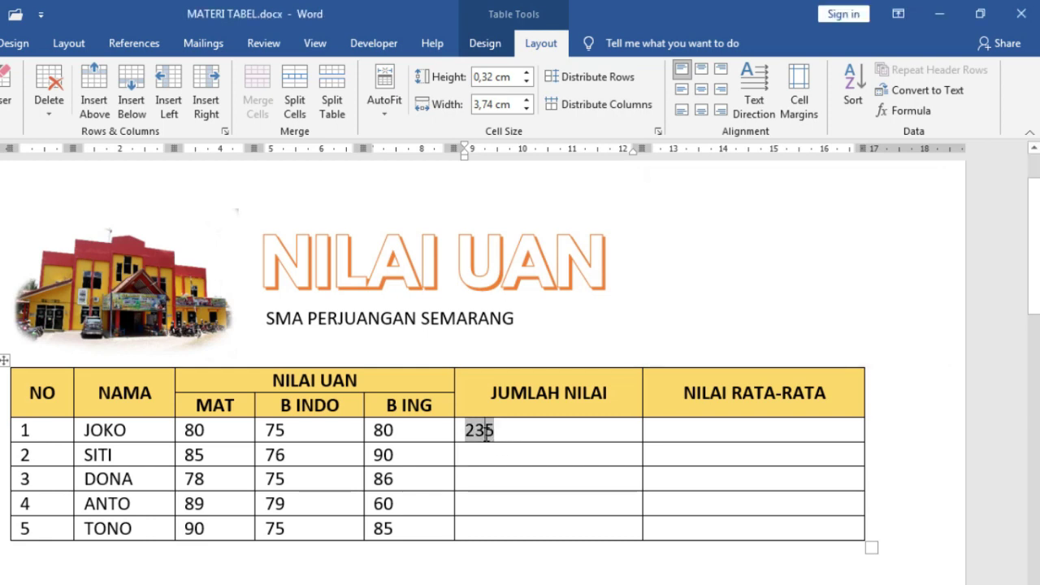
click(904, 110)
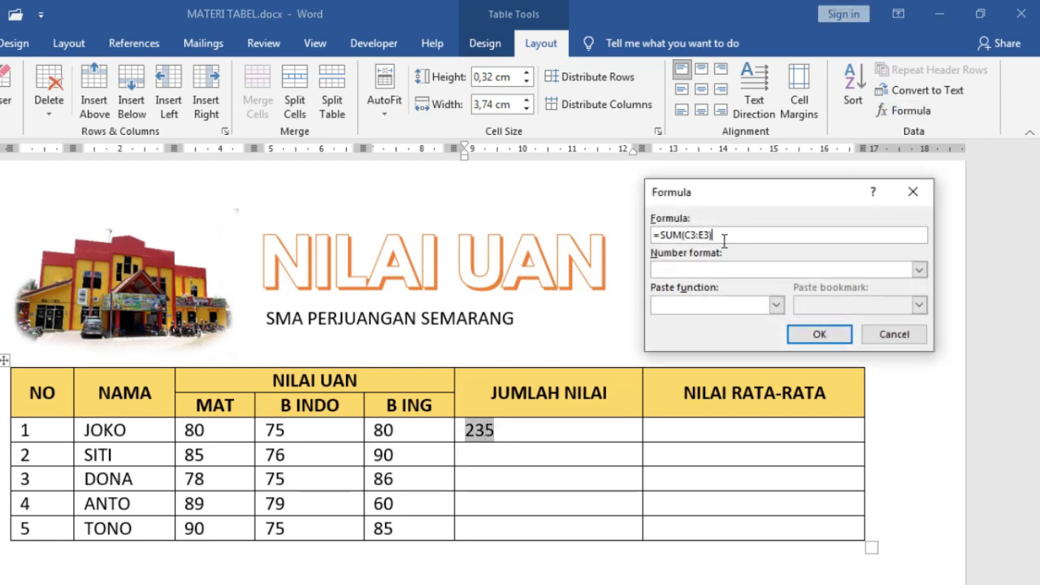
drag(712, 235, 652, 235)
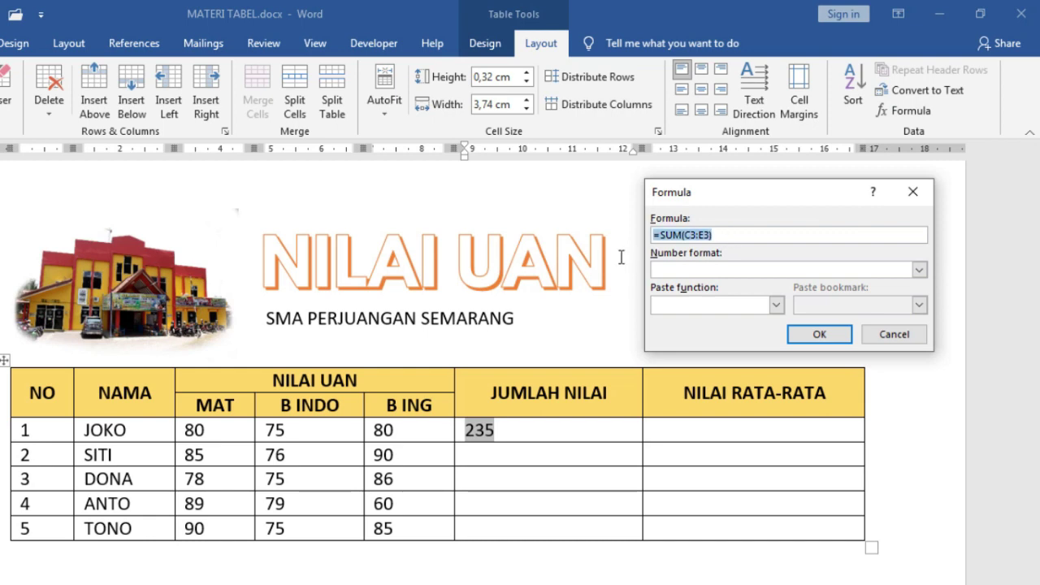
right_click(687, 236)
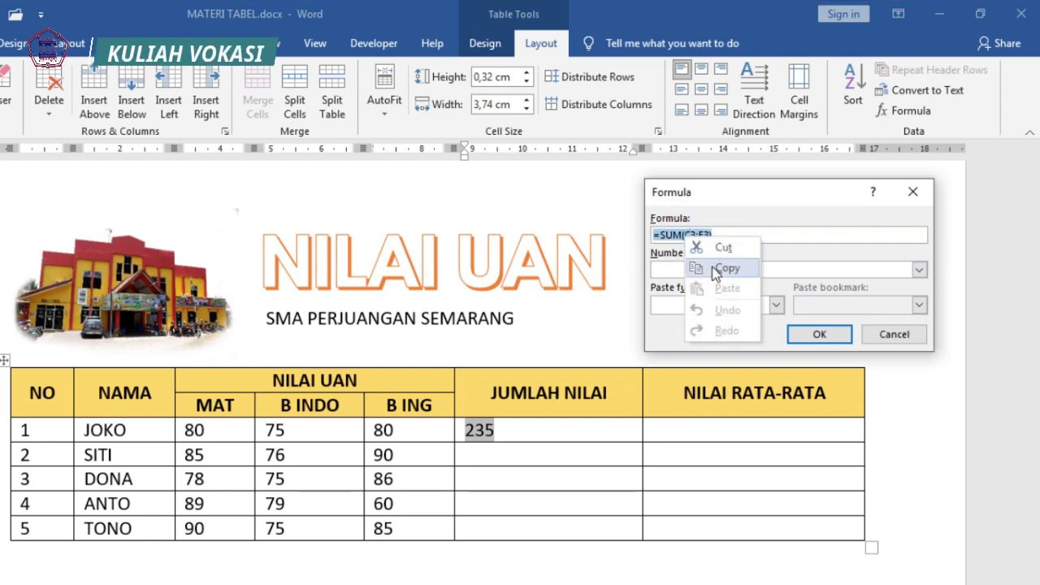
click(712, 267)
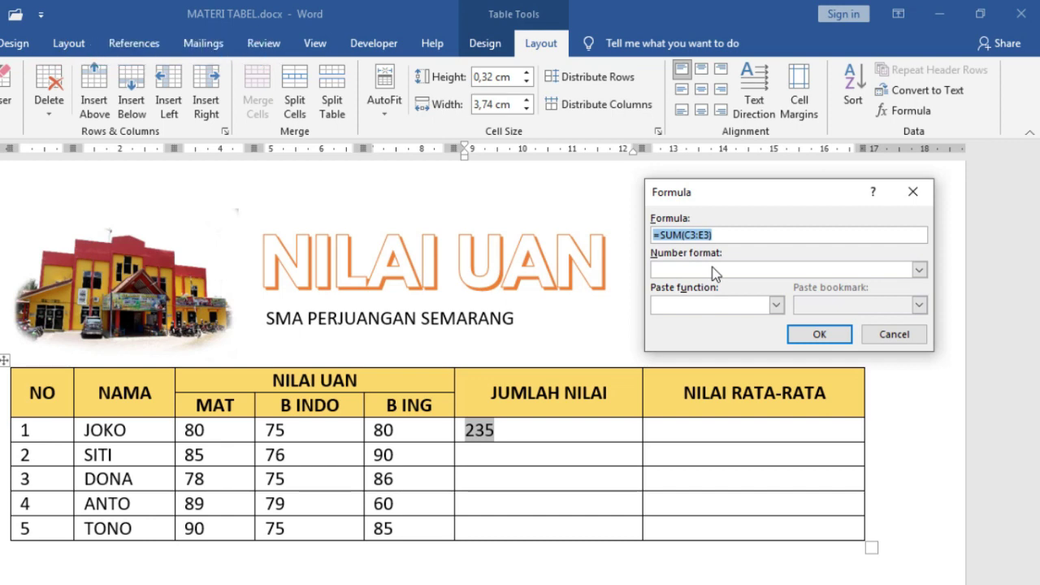
click(892, 337)
Give SITI's total the formula =SUM(C4:E4), adapted from JOKO's, so it shows 251
click(514, 457)
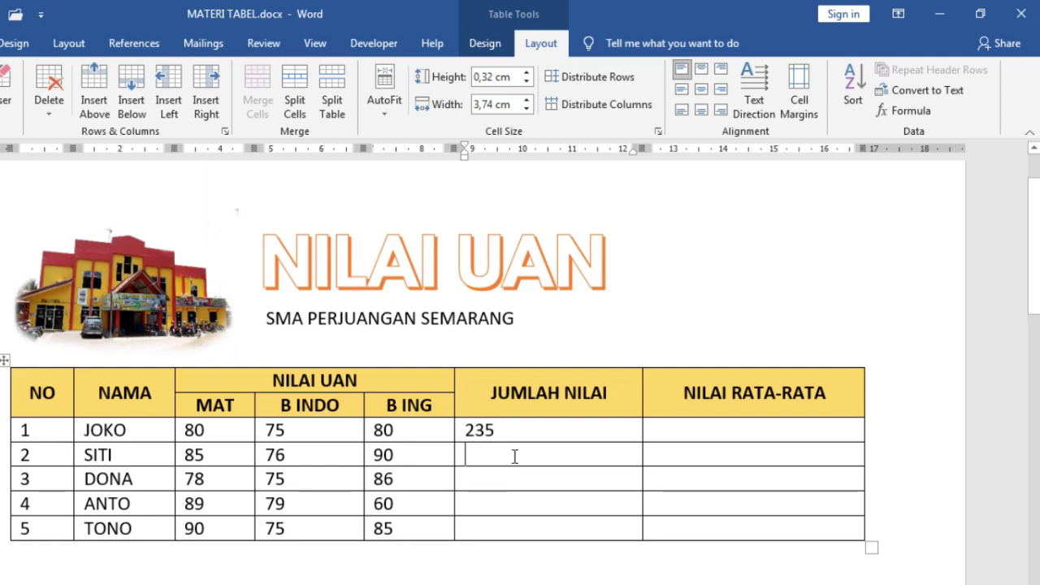
click(904, 111)
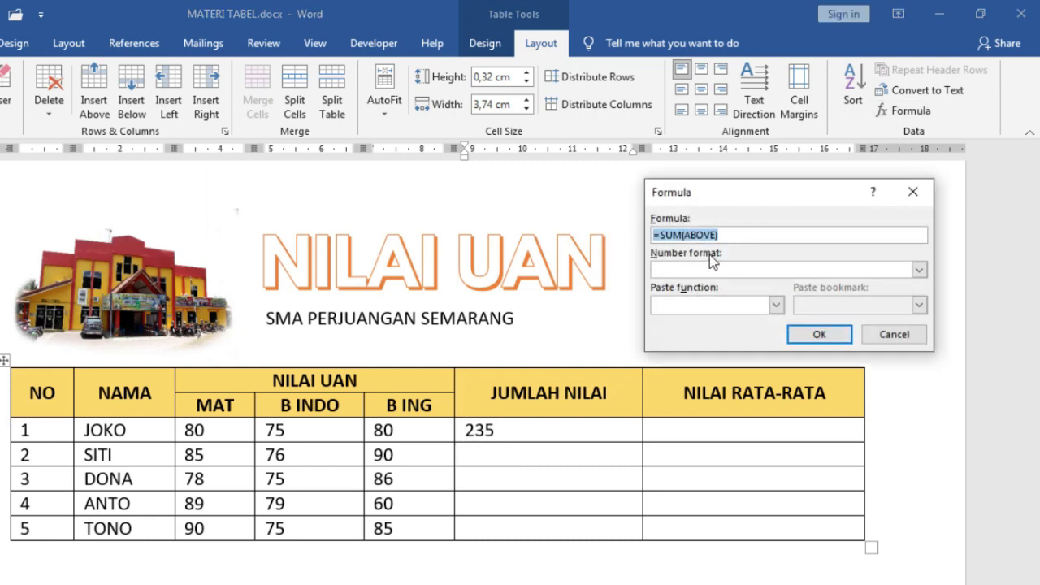
right_click(709, 237)
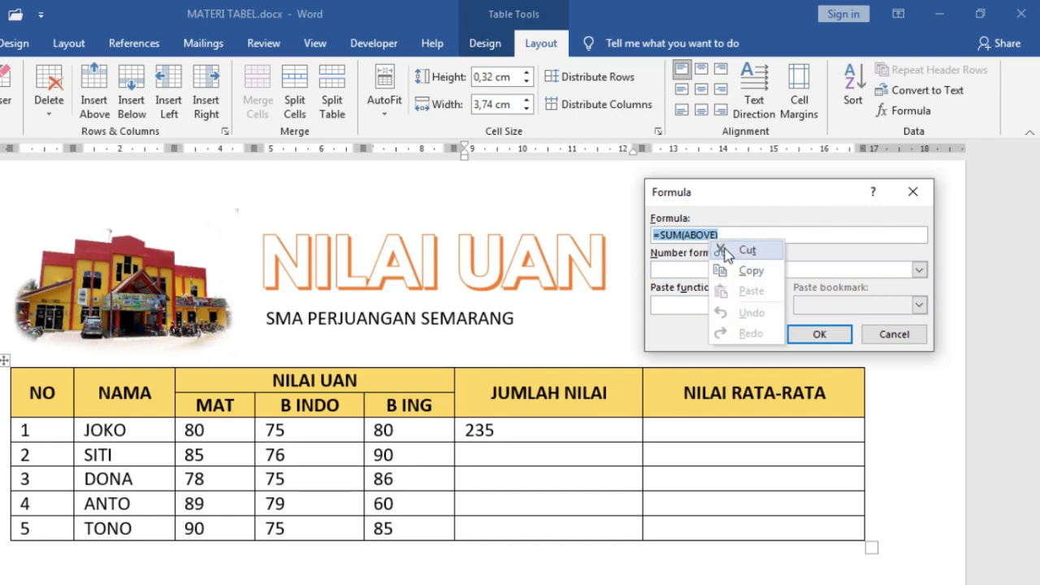
click(743, 236)
key(ctrl+a)
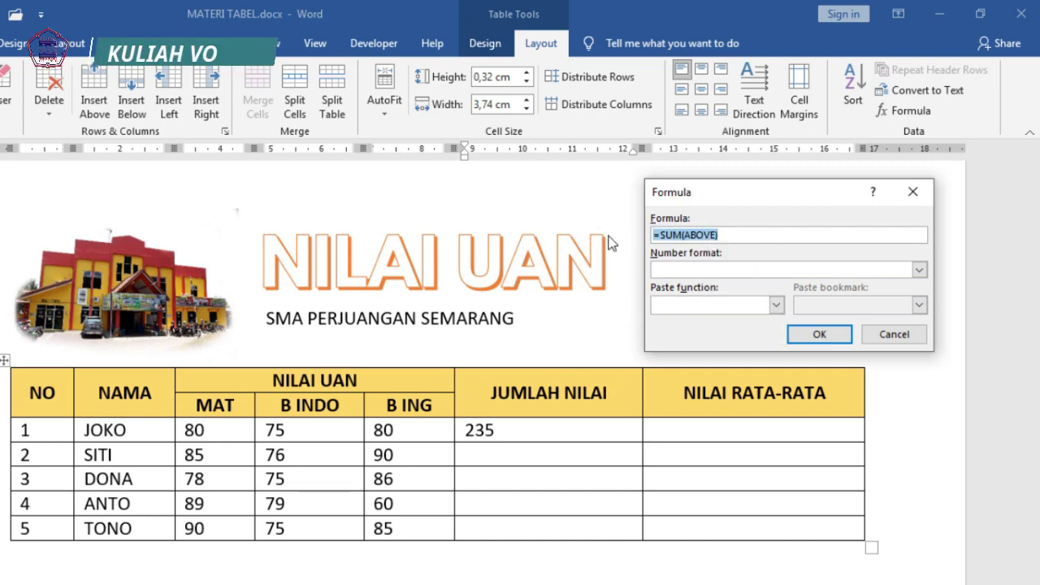
text(=SUM(C3:E3))
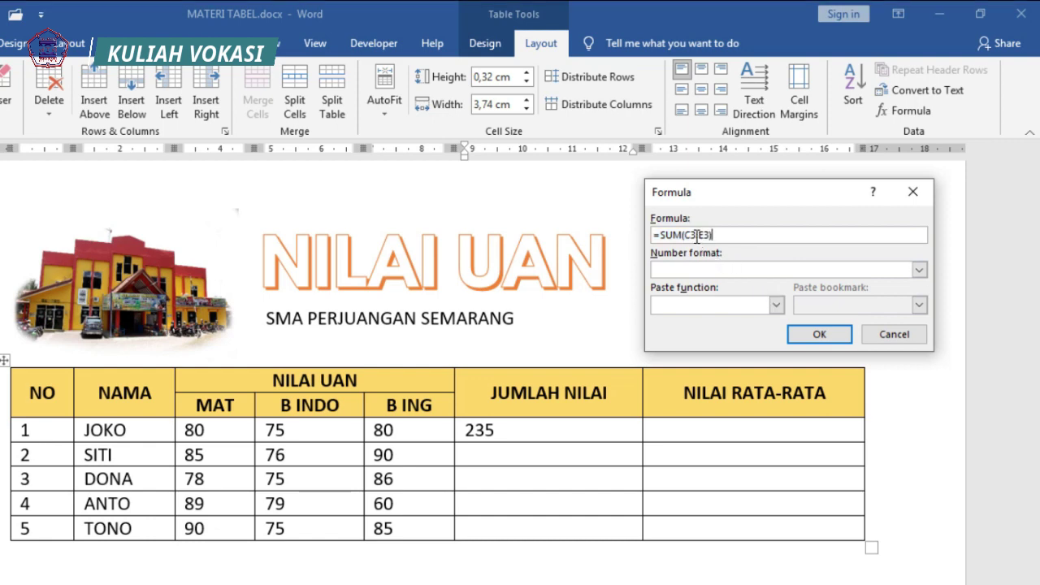
key(Left)
key(Left)
key(Left)
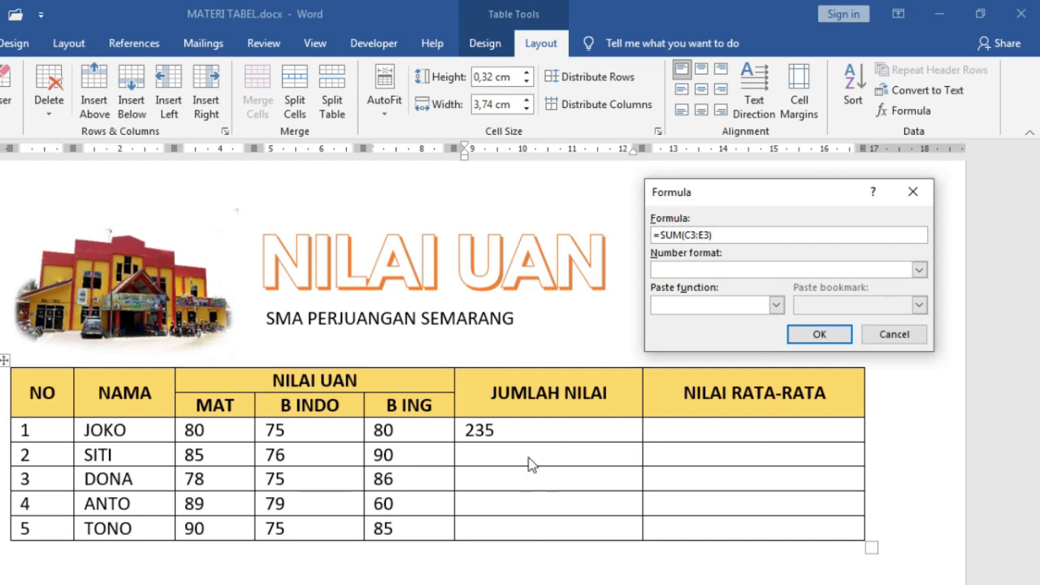
key(BackSpace)
text(4)
key(Delete)
text(4)
click(811, 338)
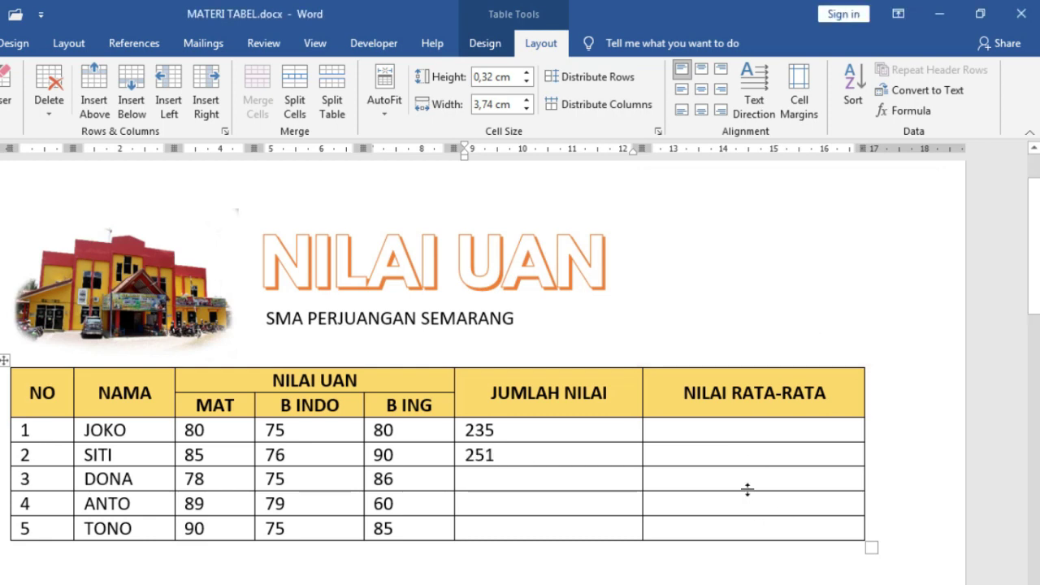
Replace SUM(ABOVE) with =AVERAGE(C3:E3) in JOKO's NILAI RATA-RATA cell, giving 78,33
click(771, 437)
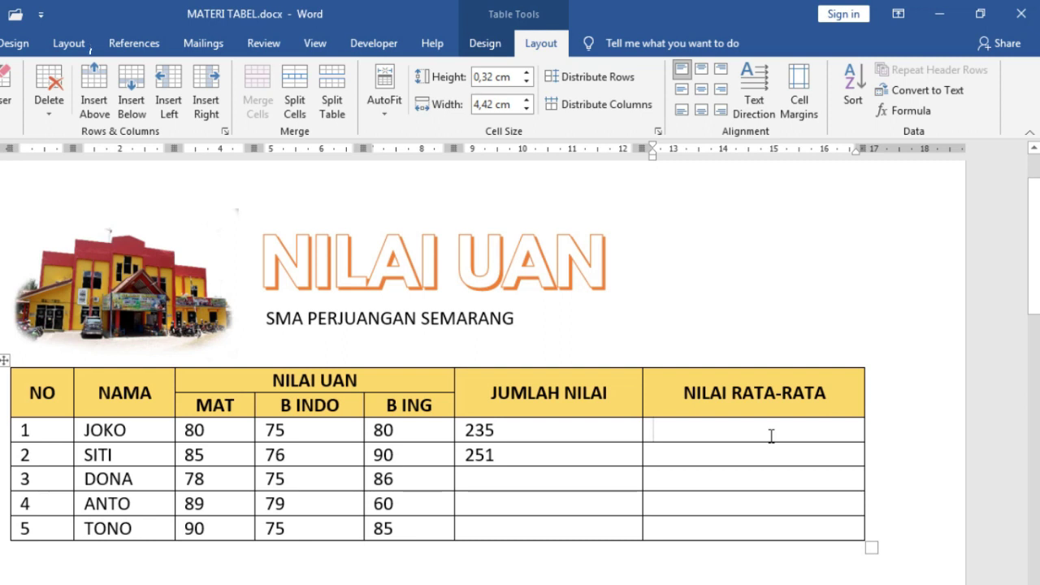
click(921, 116)
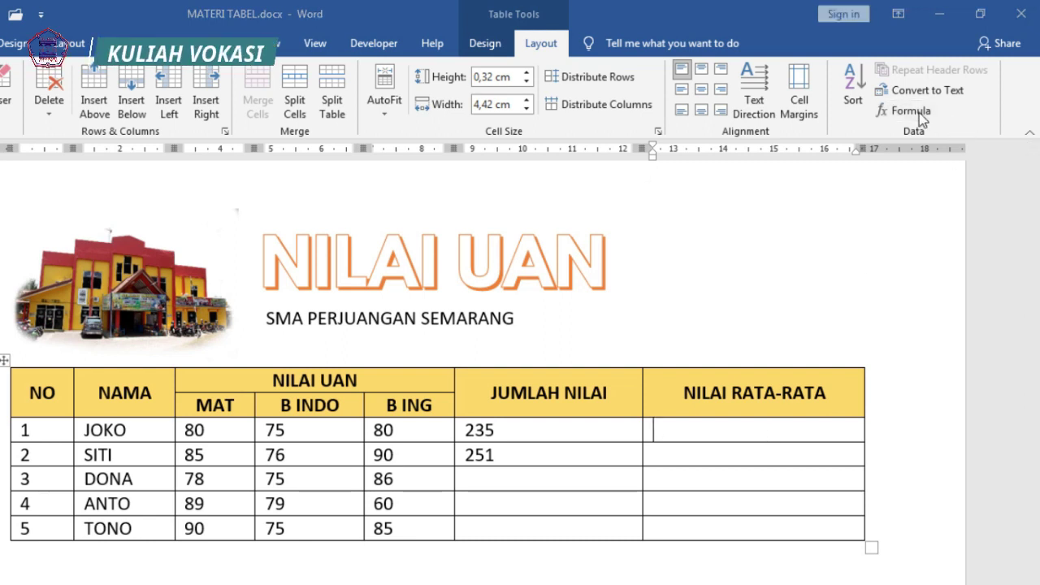
drag(660, 235, 806, 241)
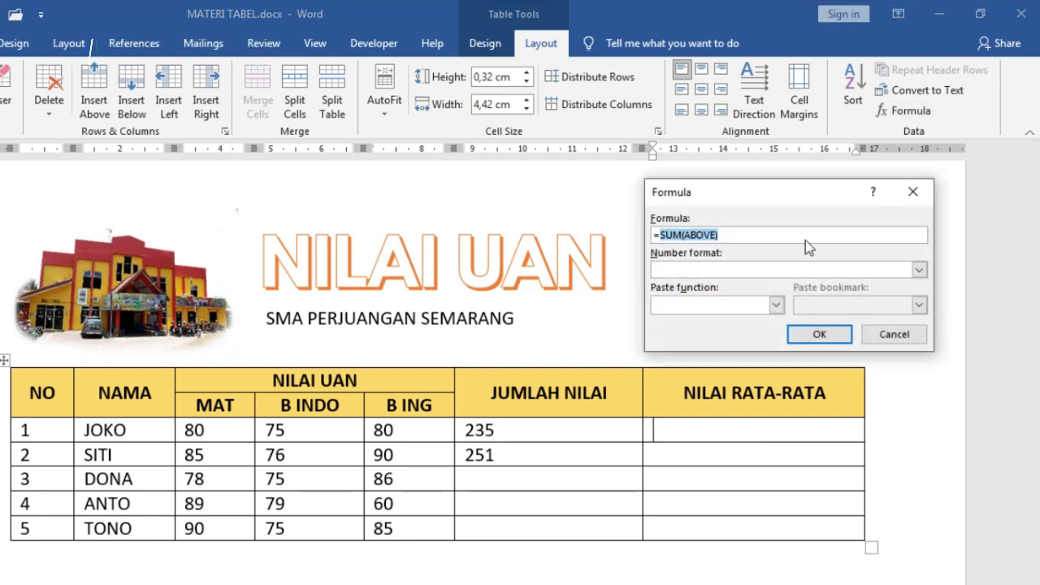
key(BackSpace)
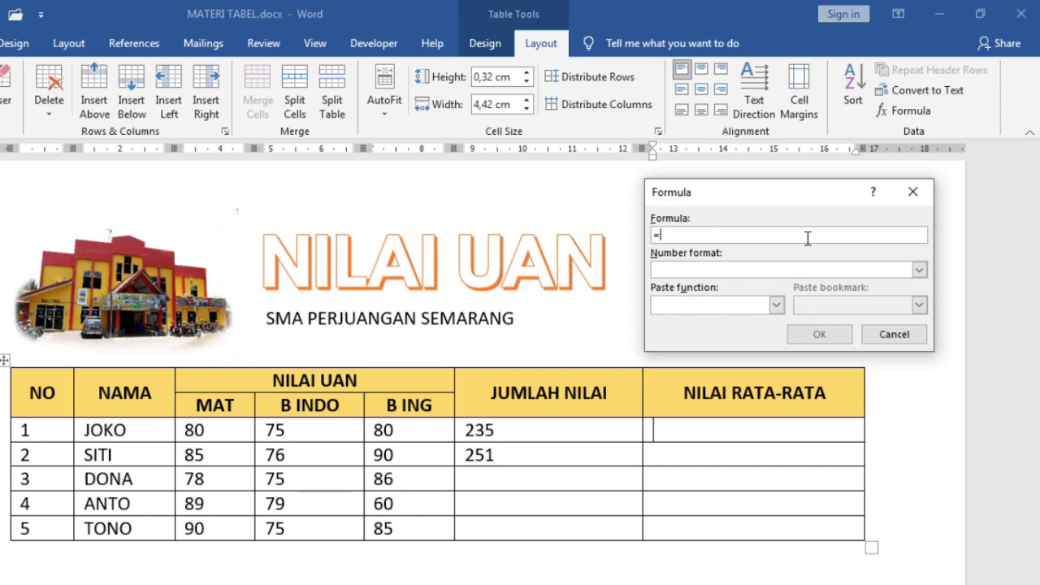
click(776, 305)
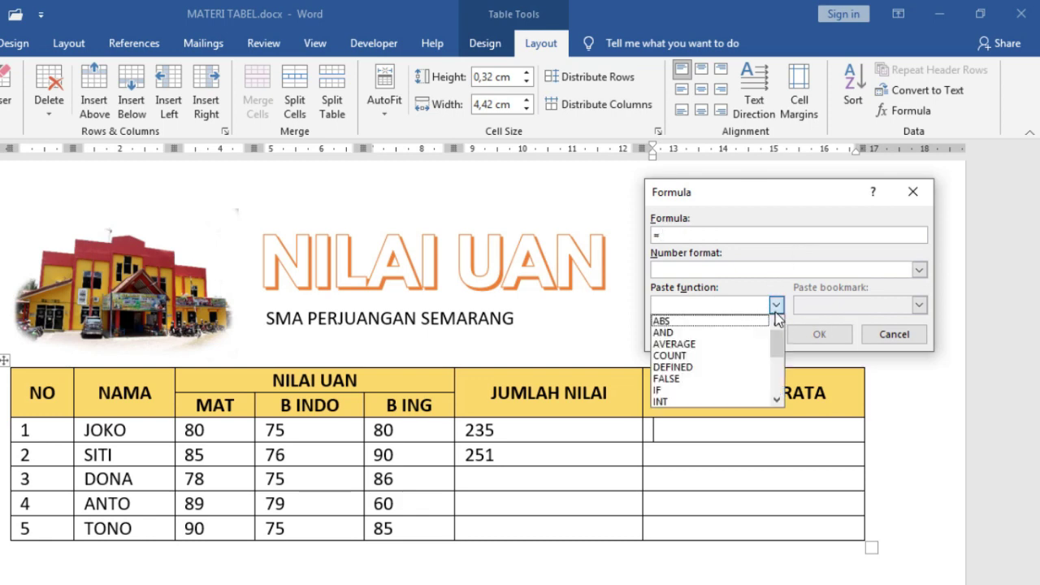
click(740, 344)
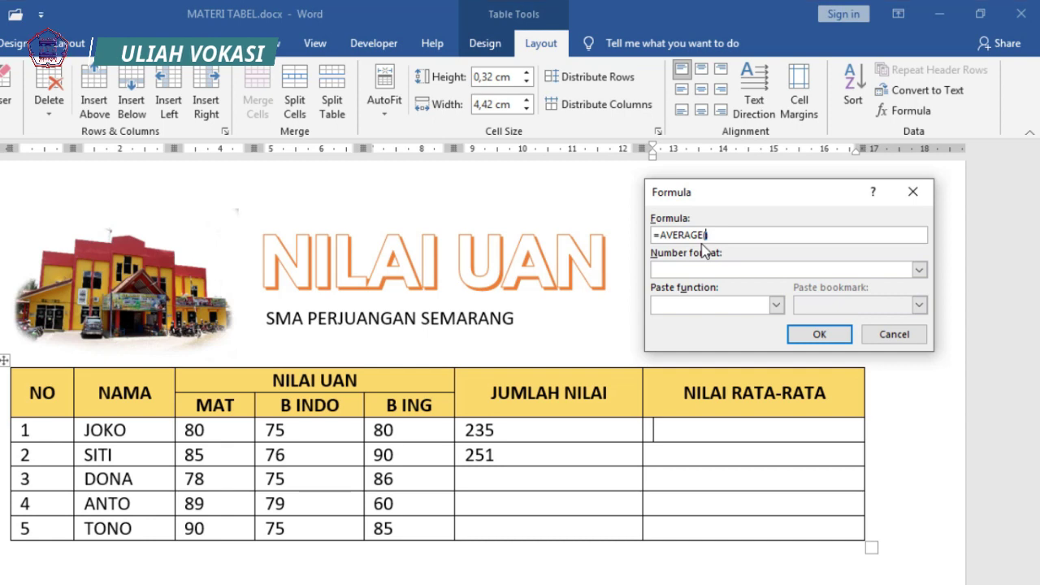
text(C3:E3)
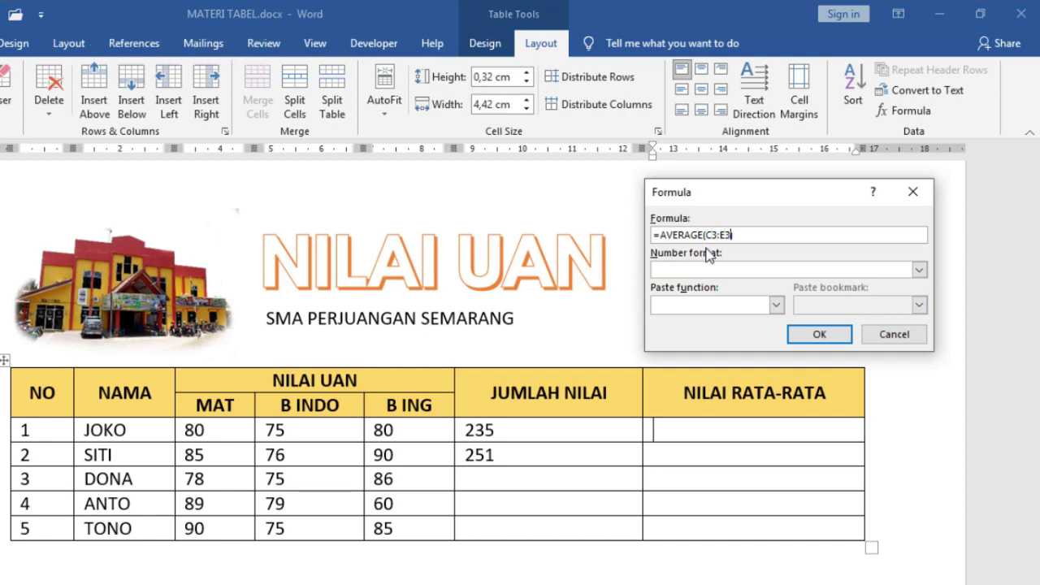
click(825, 334)
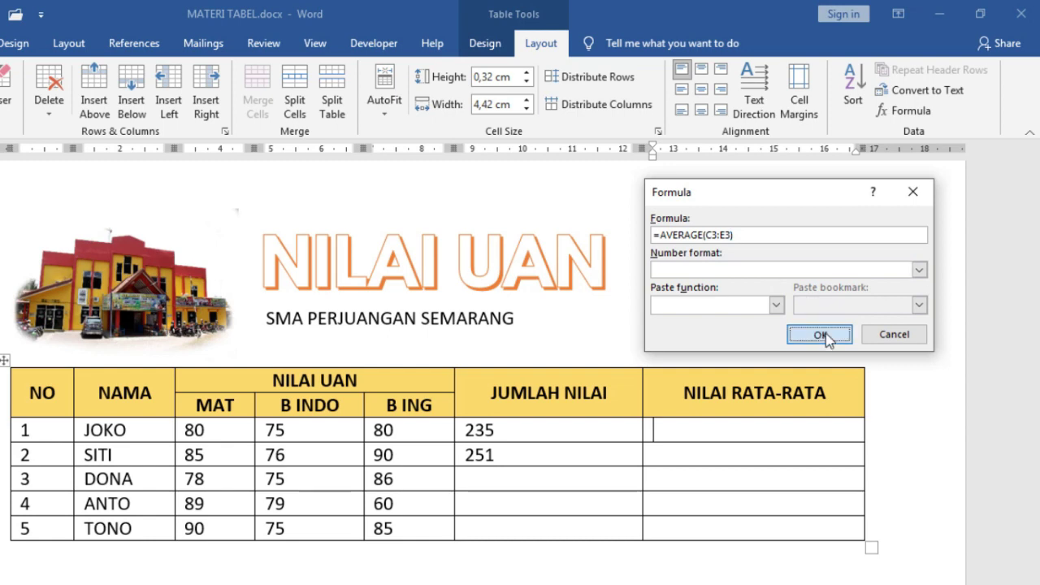
click(825, 335)
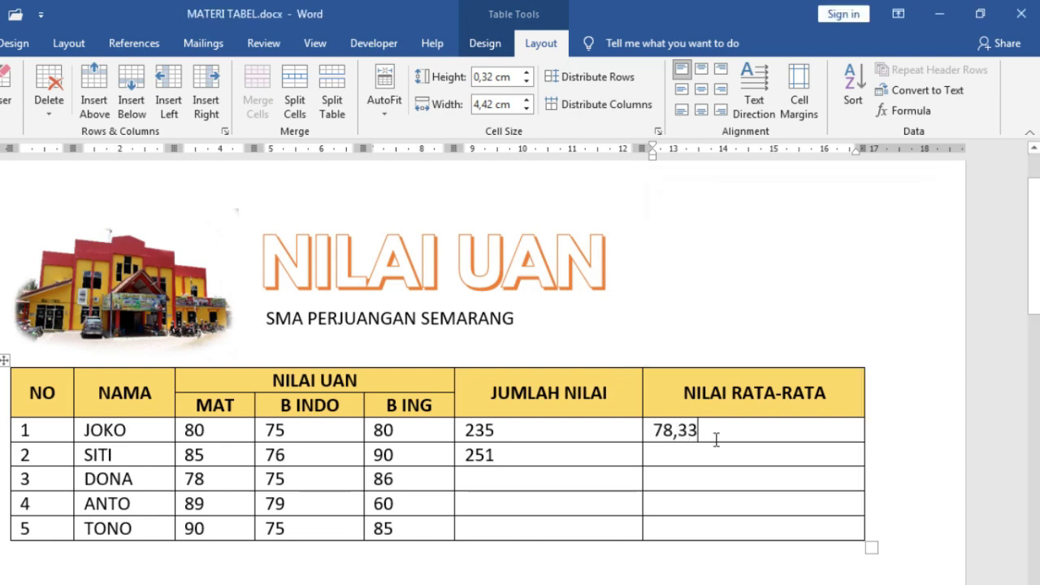
double_click(673, 430)
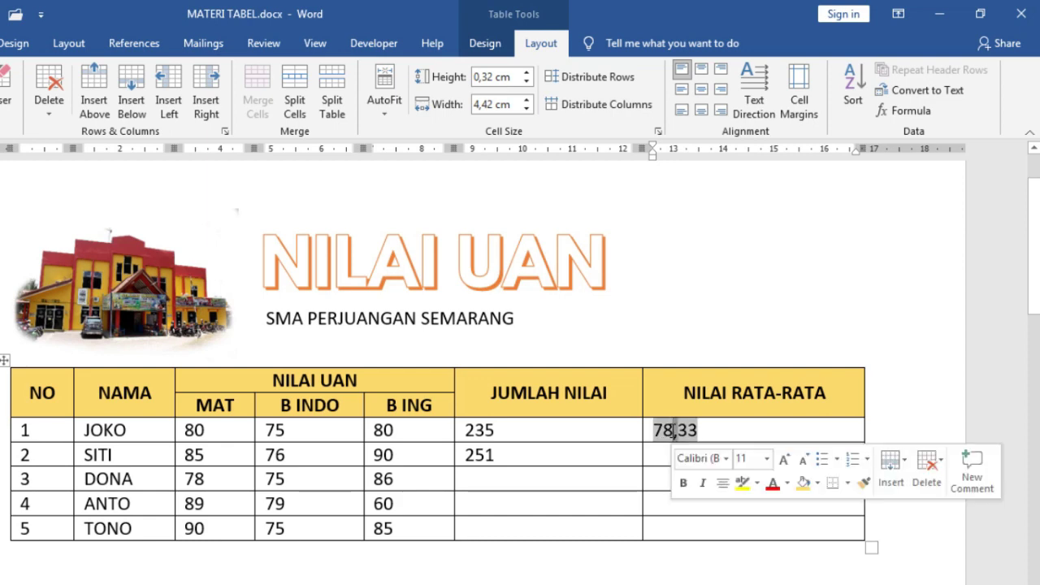
Apply number format 0 to JOKO's average formula so it displays 78
click(922, 121)
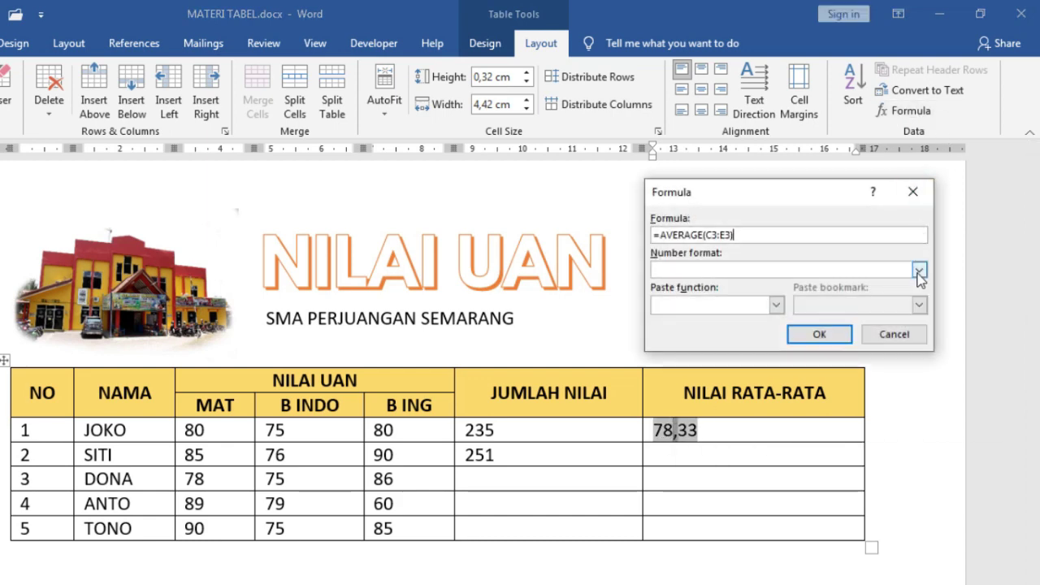
click(919, 270)
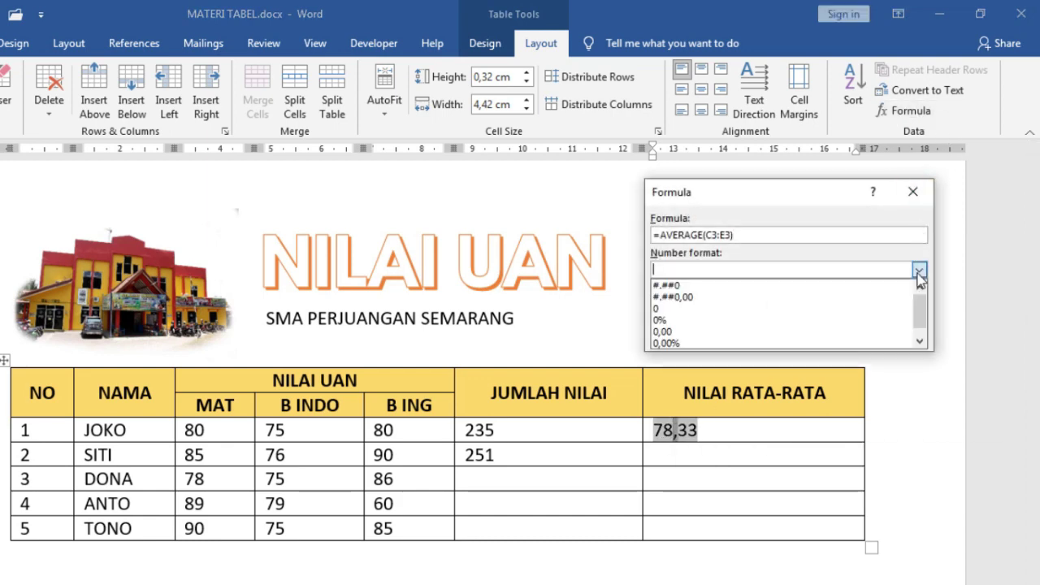
click(730, 312)
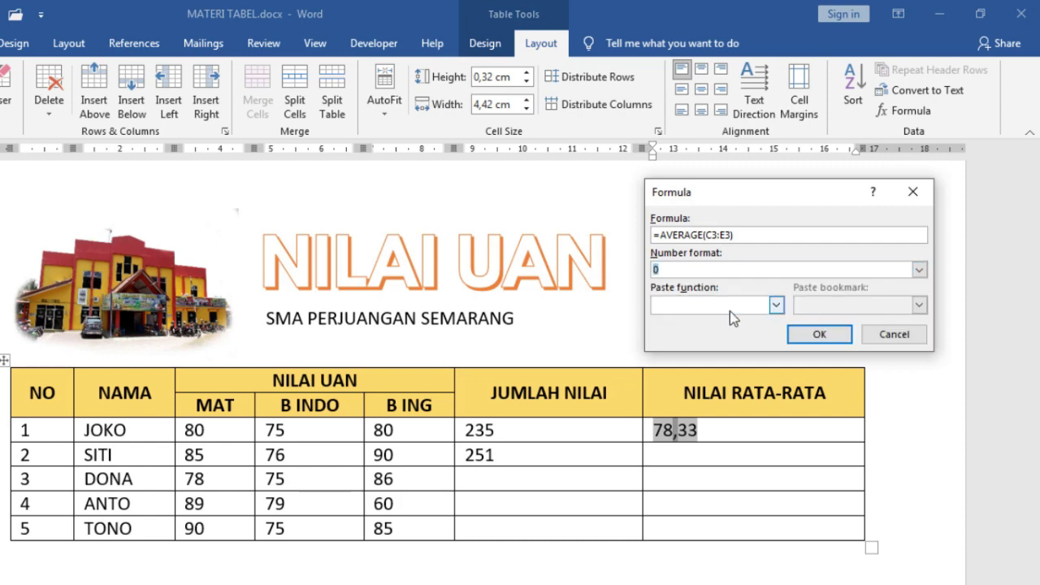
click(820, 335)
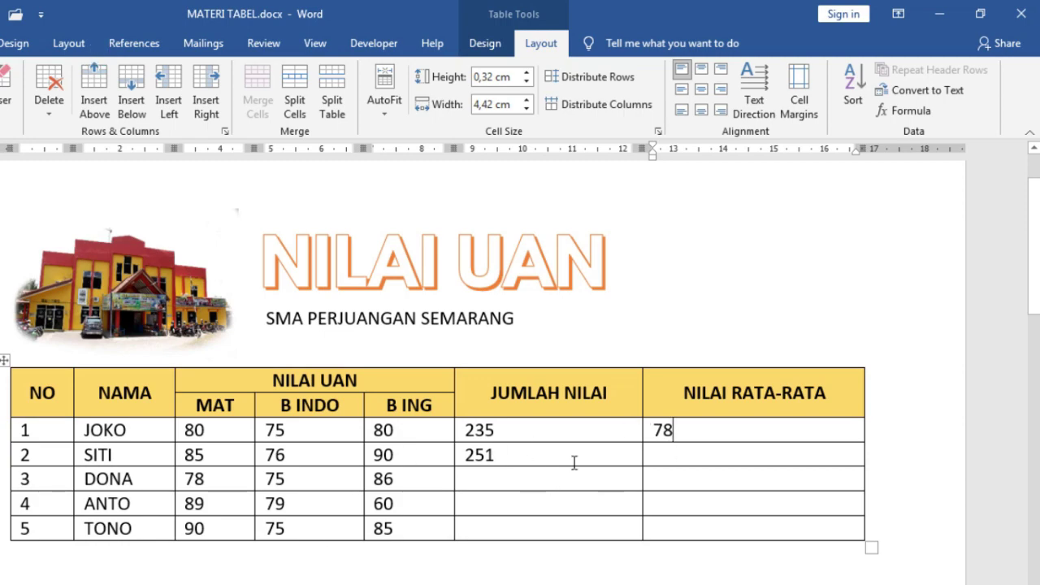
scroll(574, 462, down, 3)
Add a new empty line below the score table
click(75, 457)
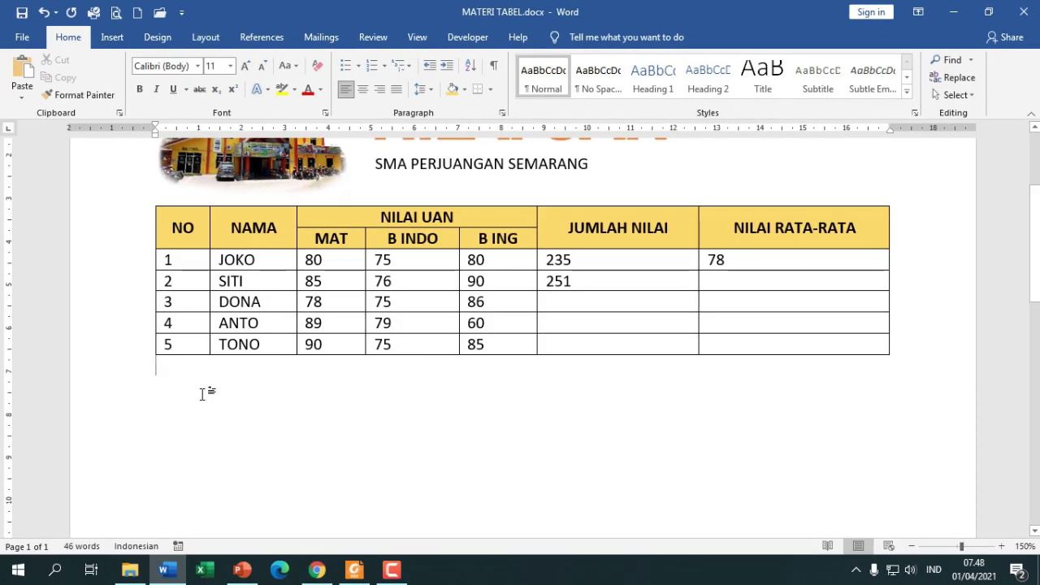
key(Return)
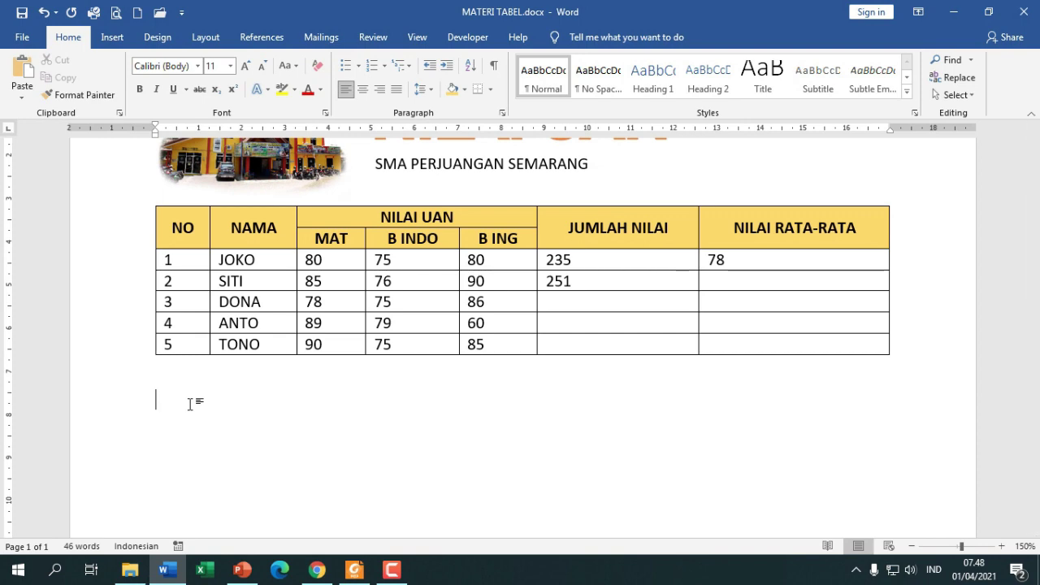
scroll(274, 374, down, 2)
scroll(341, 488, up, 1)
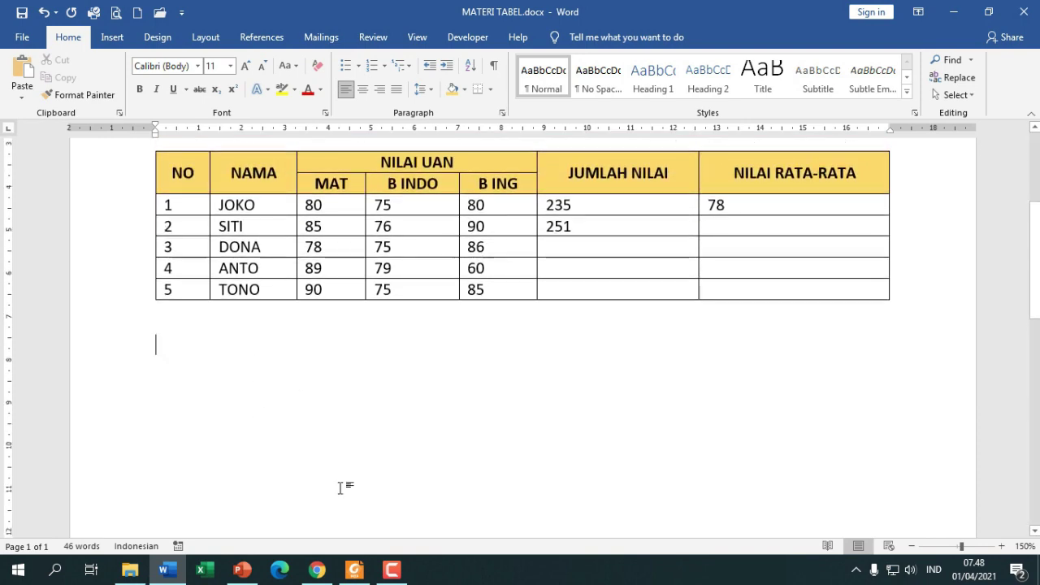
Show the exercise PDF in Foxit Reader beside Word, zoomed to 75%
click(354, 569)
scroll(751, 349, down, 2)
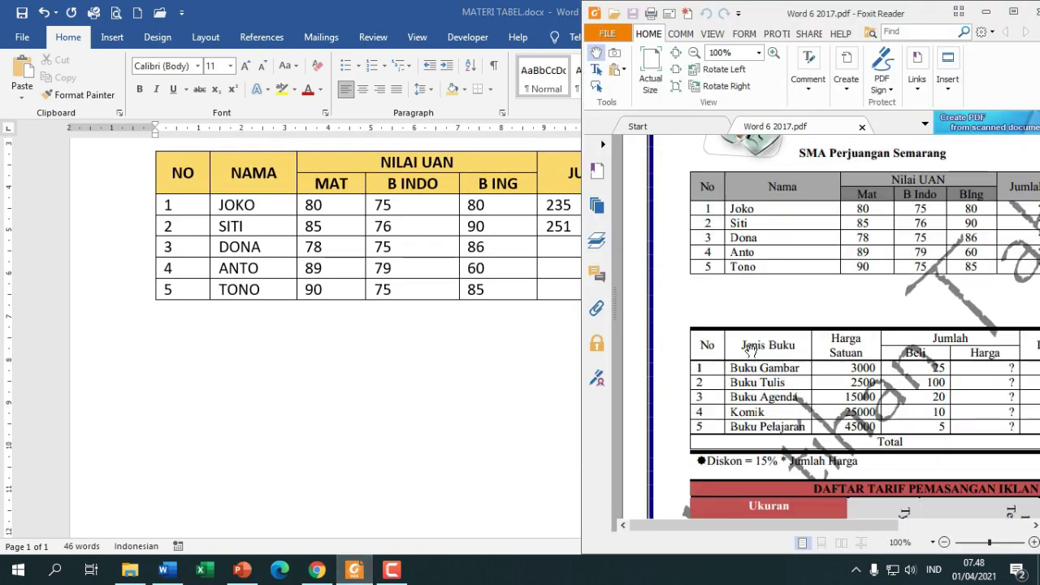
scroll(751, 349, down, 3)
double_click(482, 22)
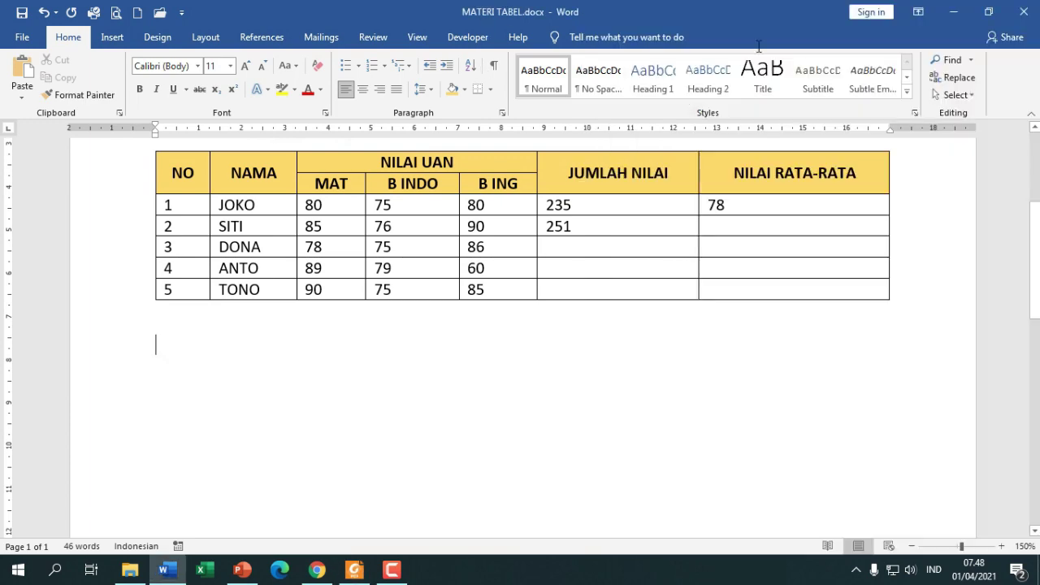
click(989, 13)
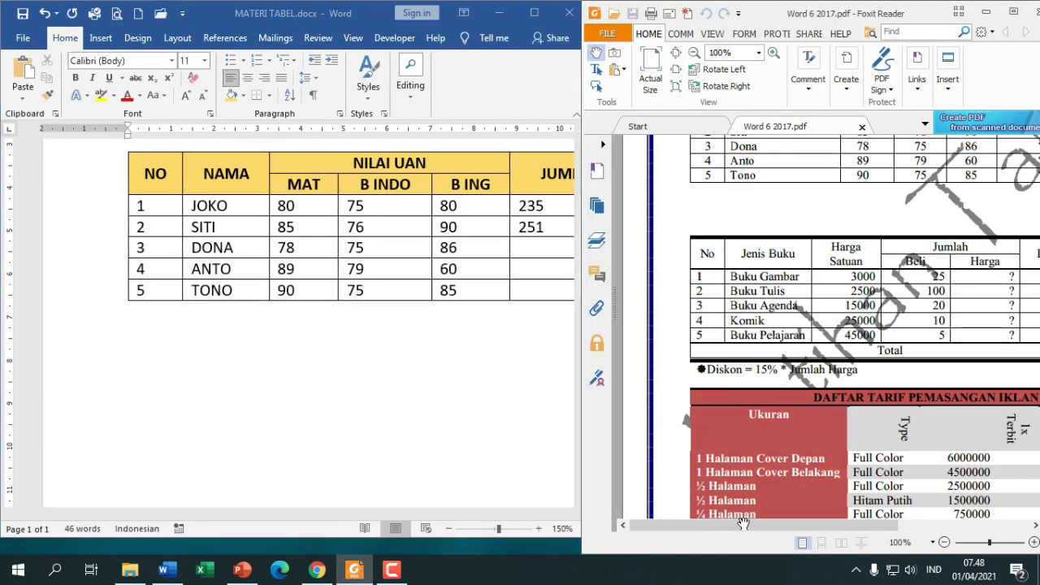
drag(744, 524, 769, 527)
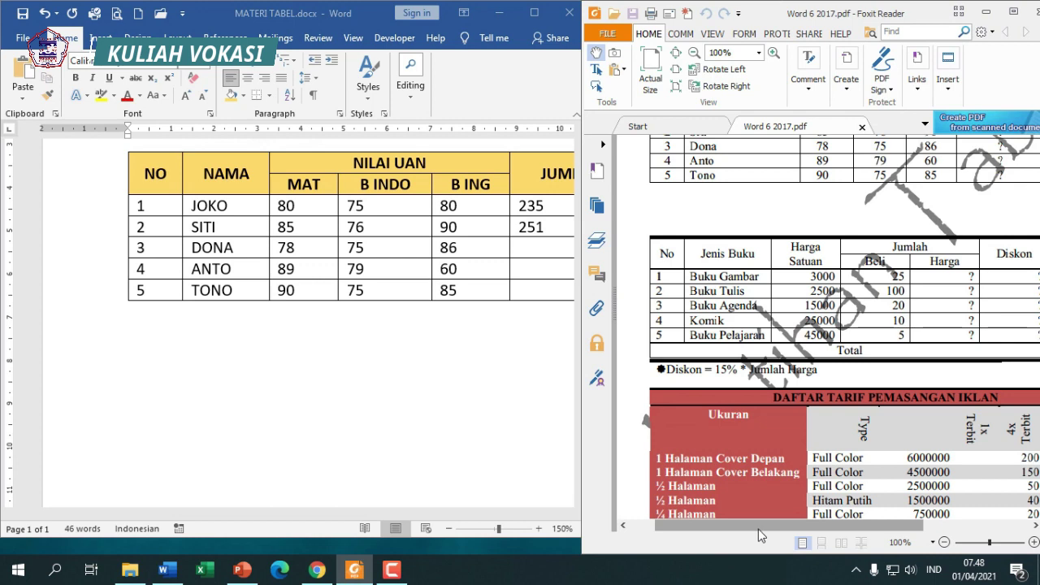
ctrl+scroll(711, 297, down, 1)
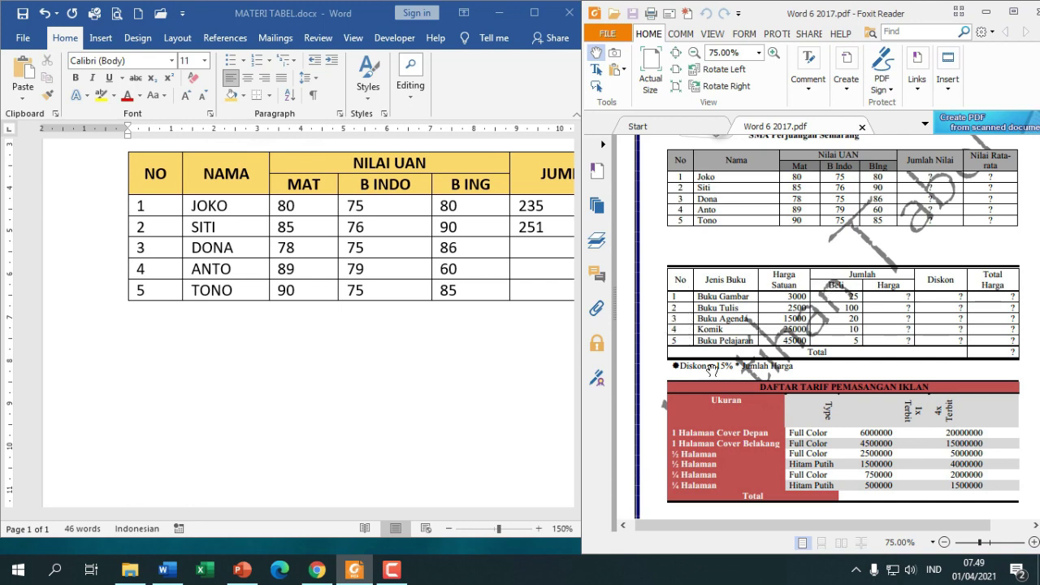
click(206, 380)
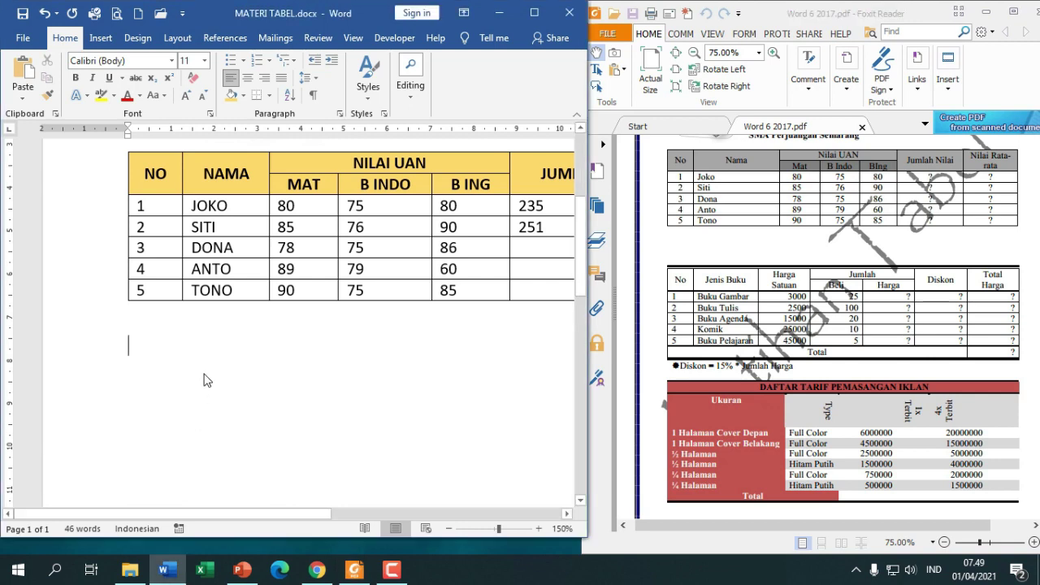
Insert a 7x7 table from the Insert > Table grid
click(101, 38)
click(70, 99)
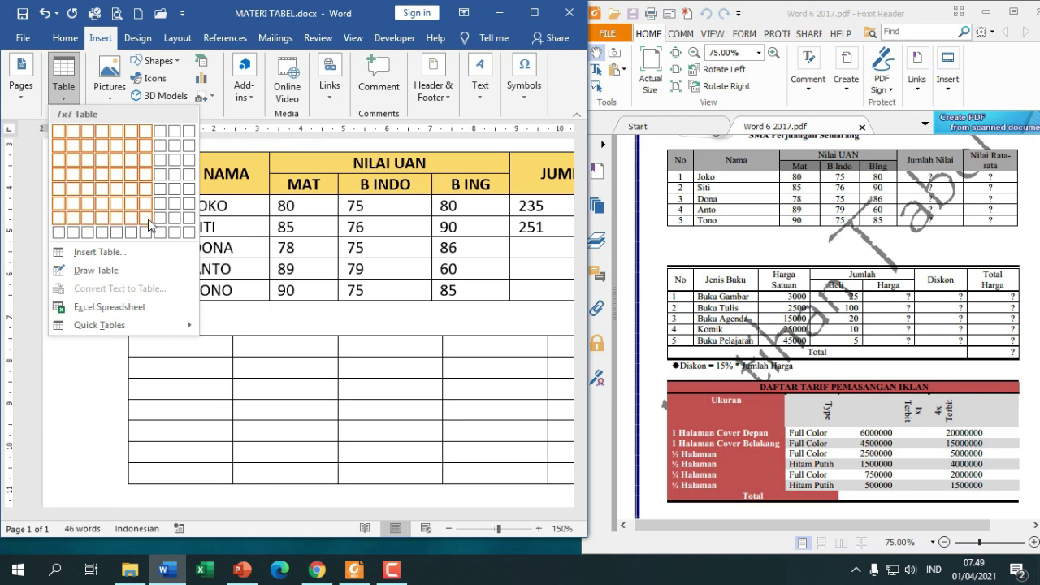
click(150, 225)
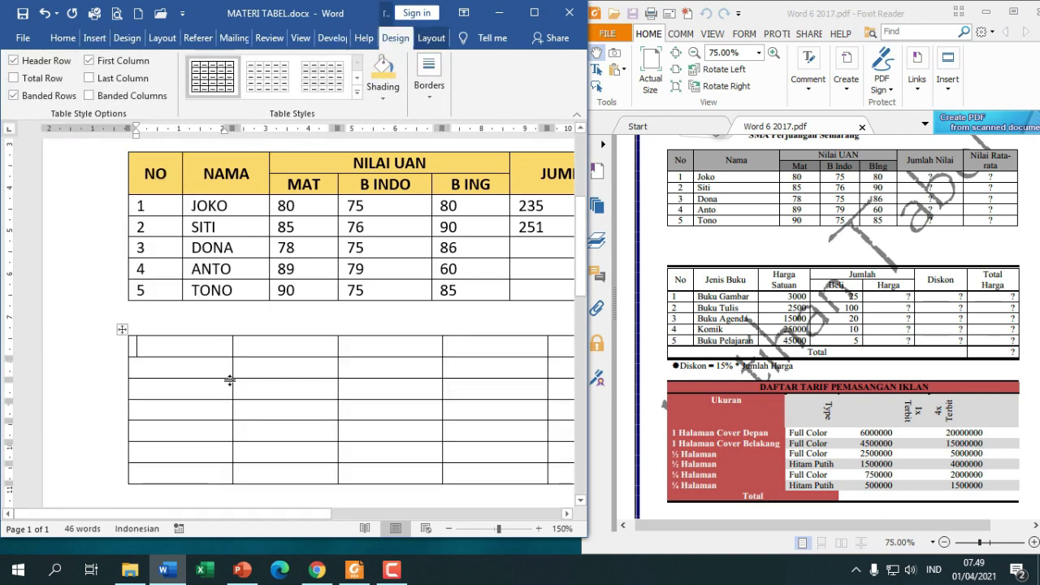
scroll(272, 406, down, 2)
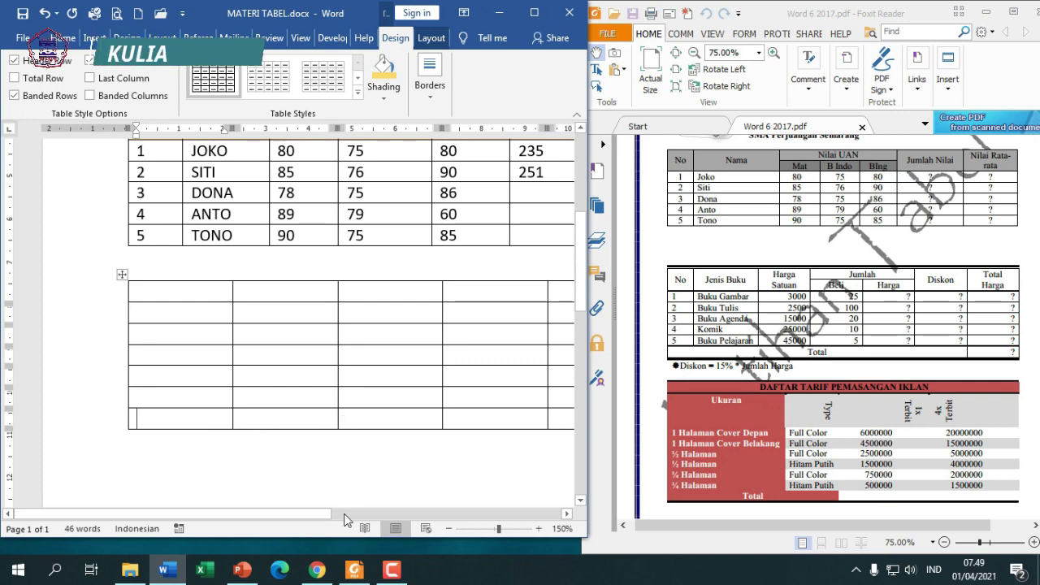
Maximize Word and put the caret in the new table's bottom-left cell
click(534, 12)
click(731, 424)
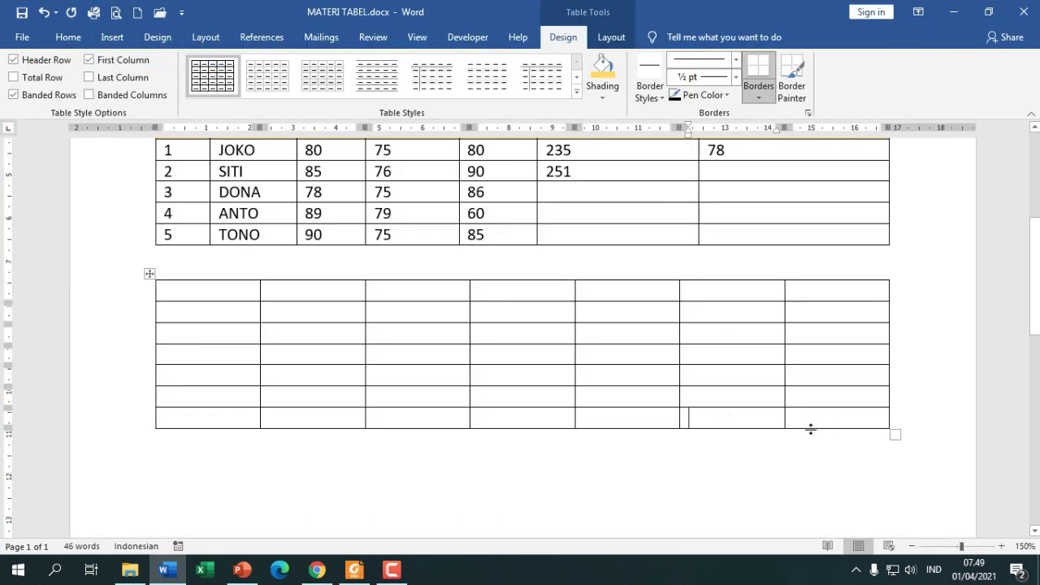
click(221, 420)
click(606, 39)
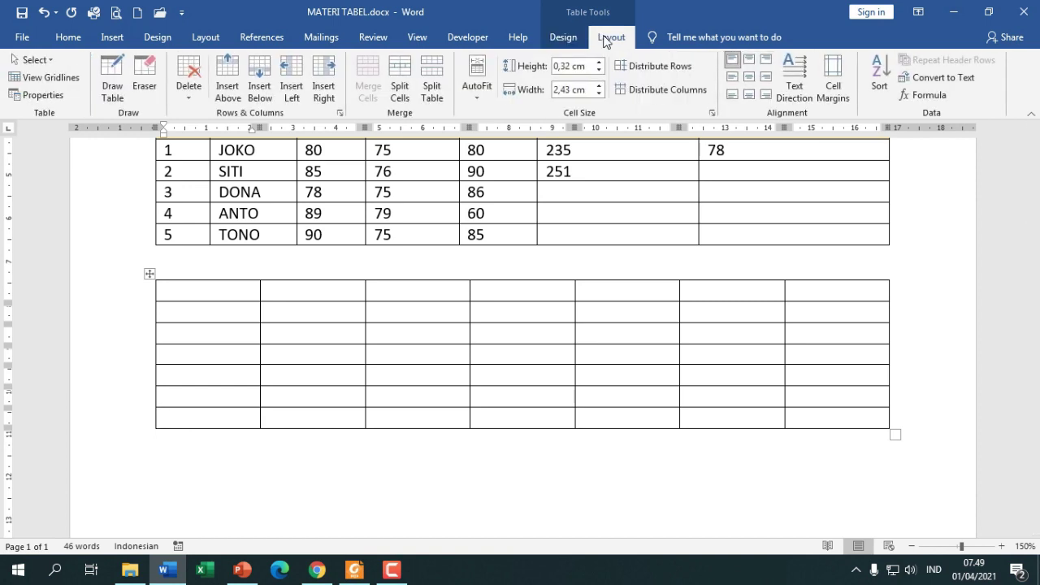
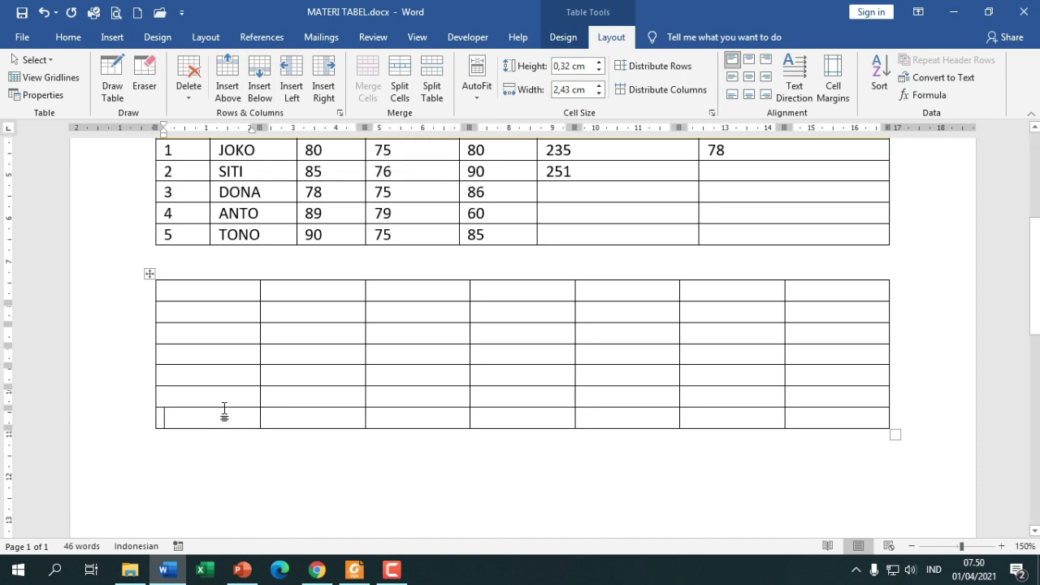
Add an eighth row to the second table, then insert and delete an extra right-hand column
click(266, 101)
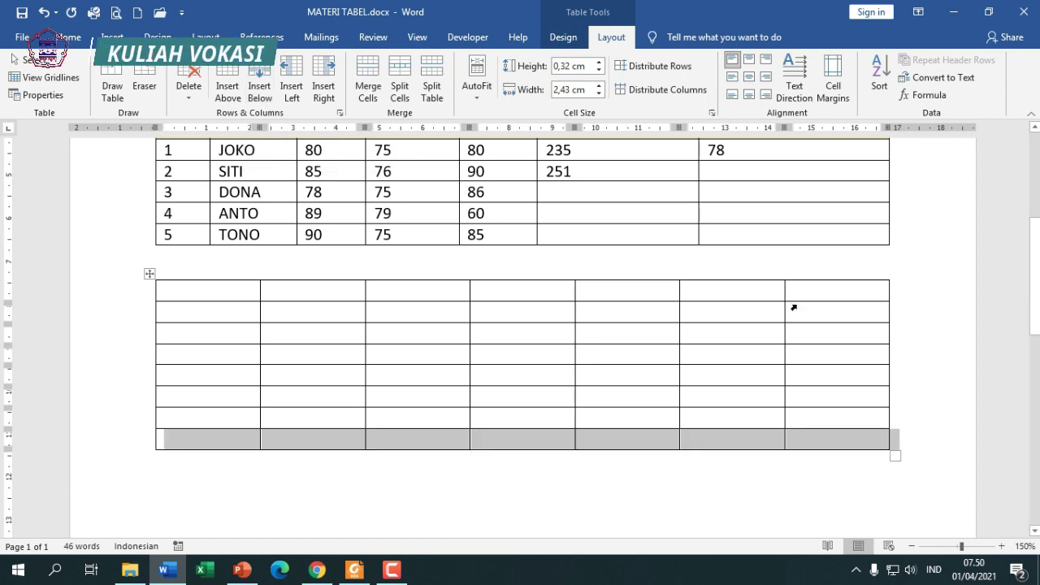
click(866, 293)
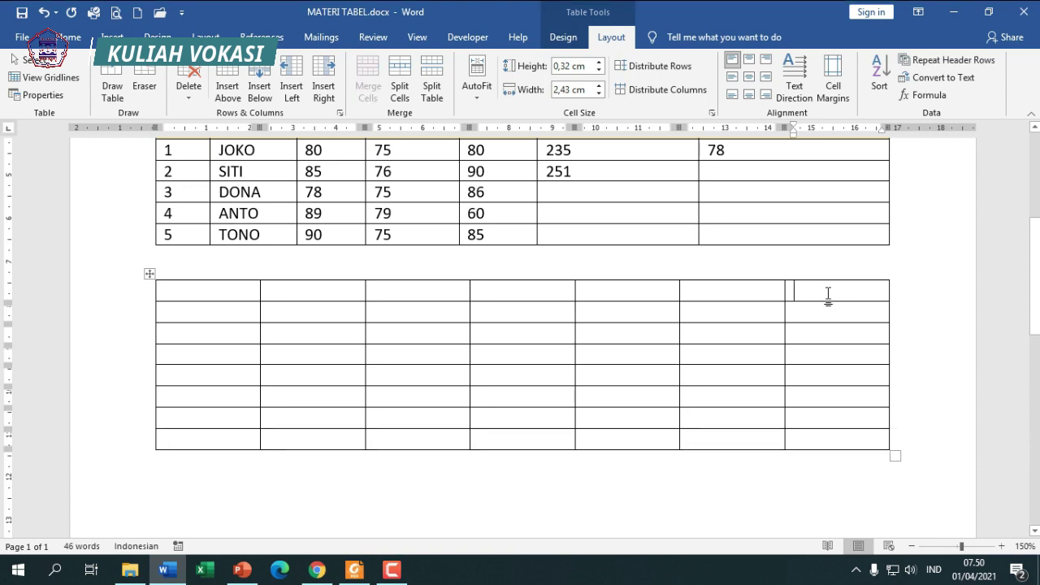
click(324, 92)
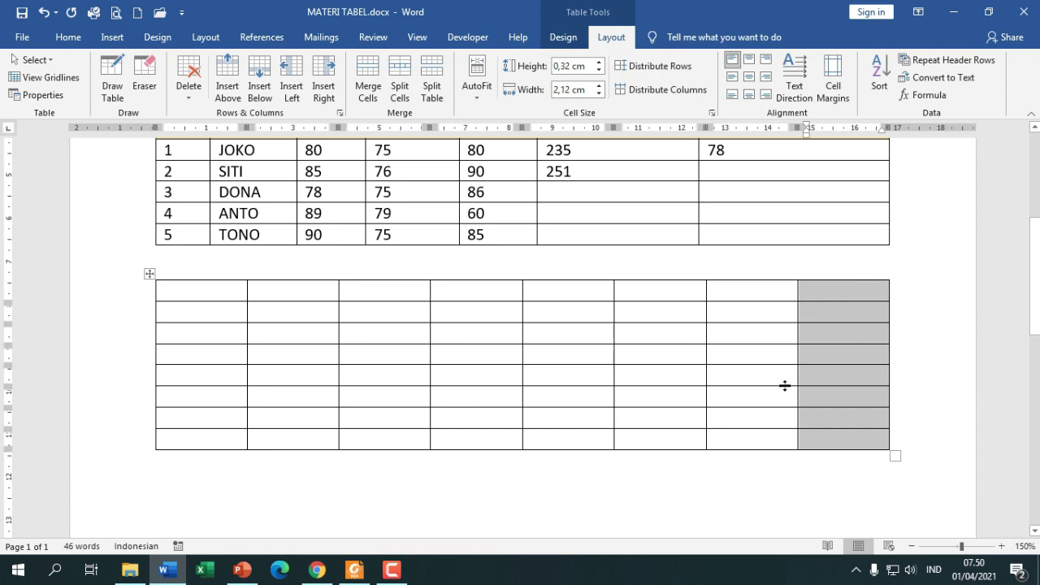
click(193, 108)
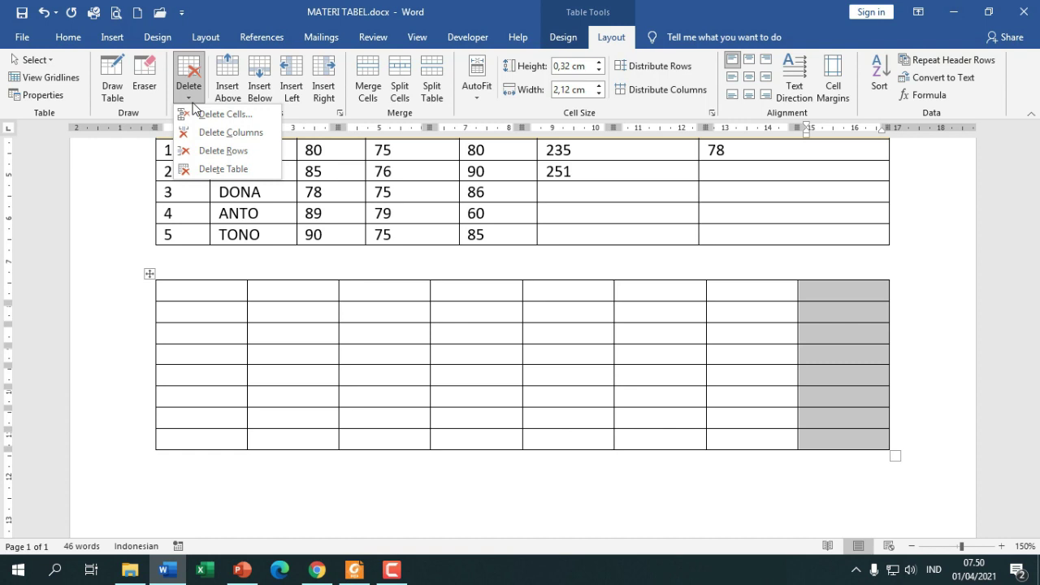
click(215, 133)
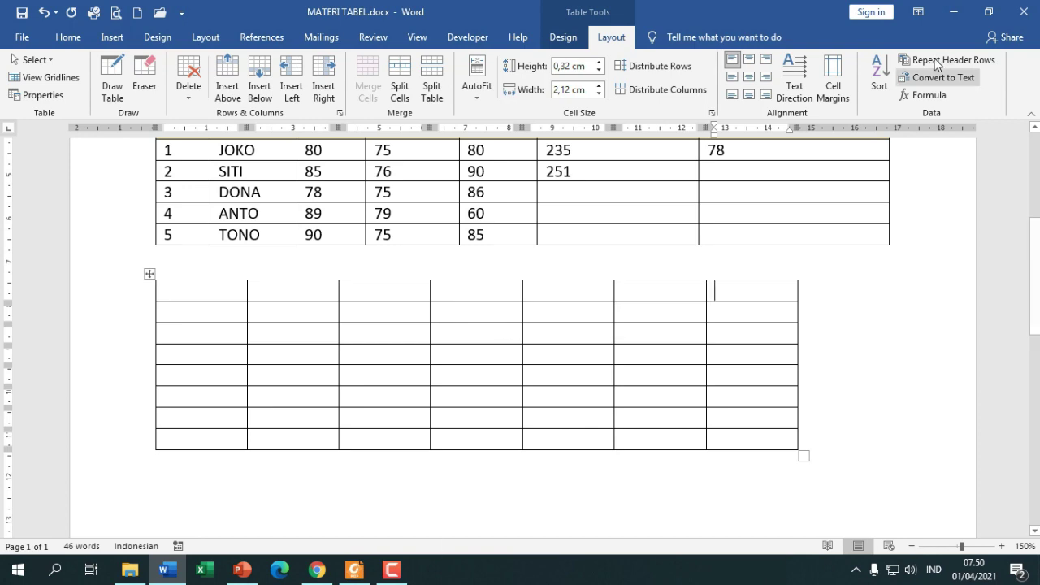
Snap Word beside the PDF and enter headings NO, JENIS BUKU and HARGA SATUAN
click(988, 12)
click(195, 296)
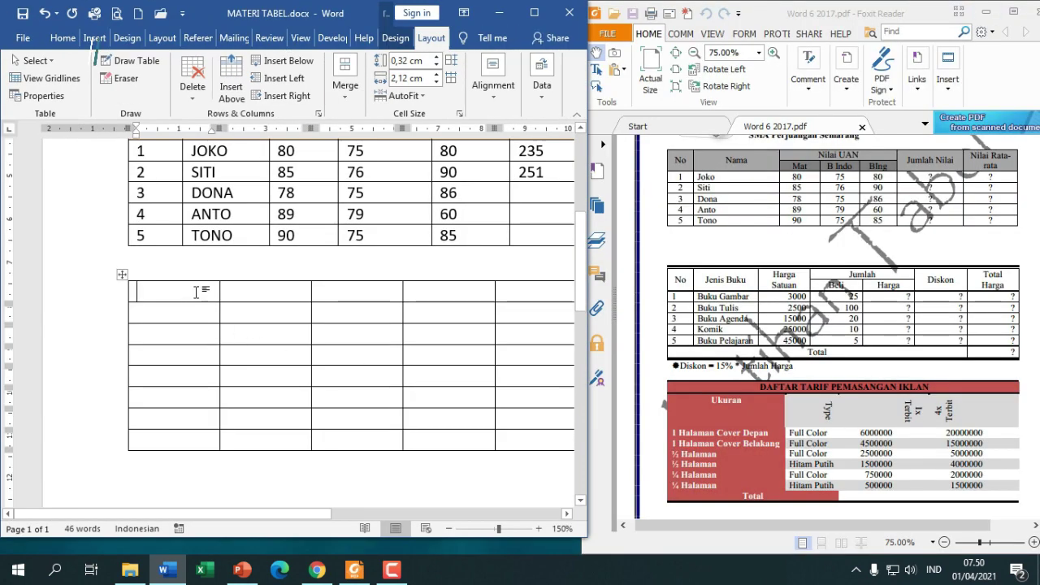
text(NO)
key(Tab)
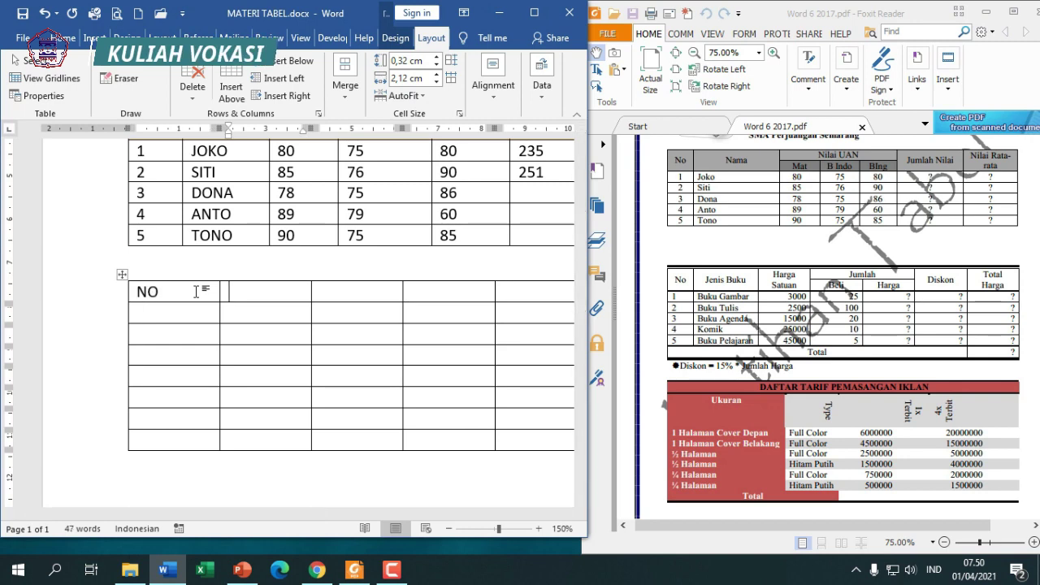
text(JENIS BUKU)
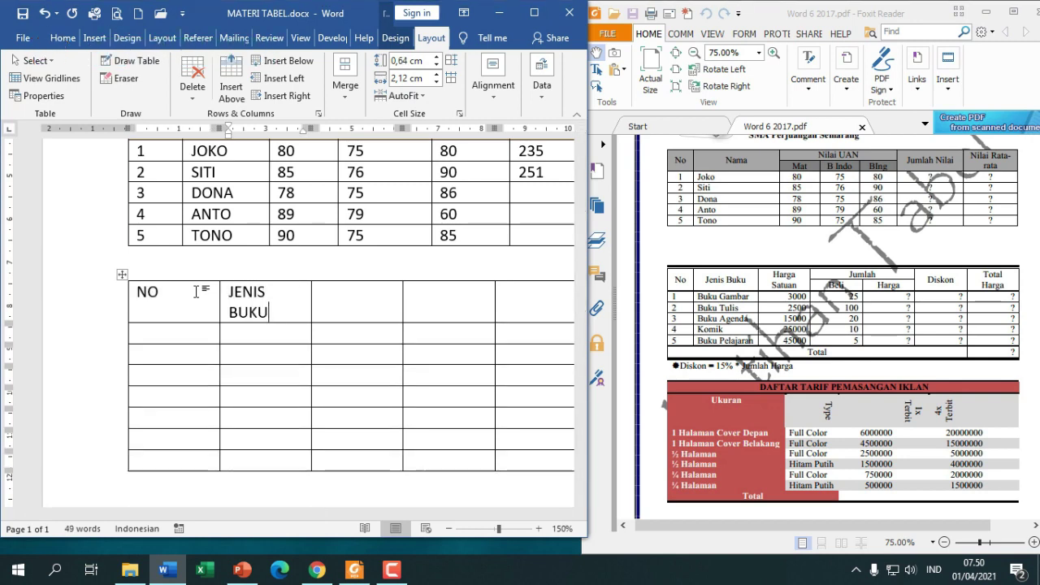
key(Tab)
text(HARGA SATU)
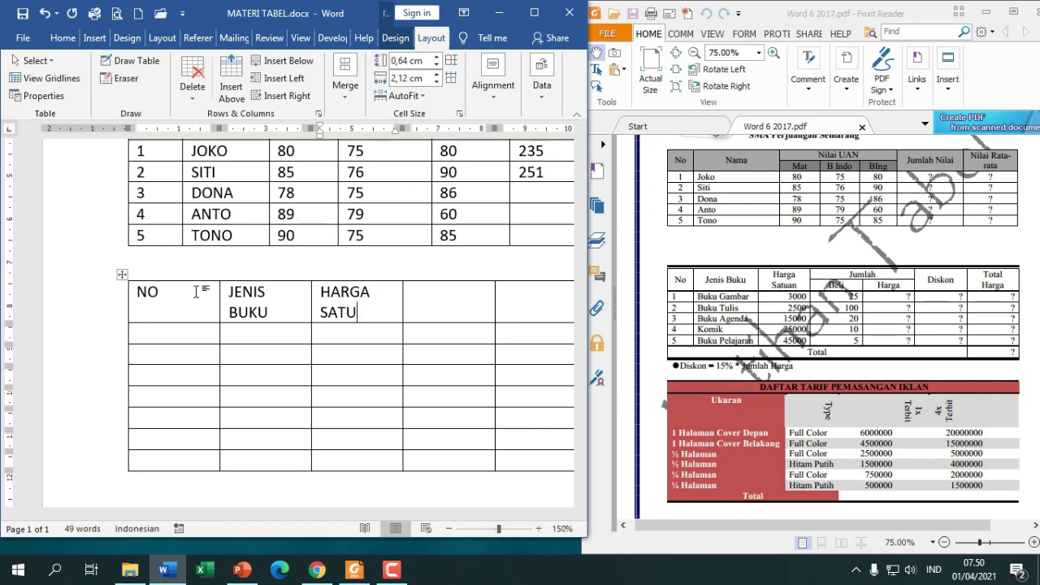
text(AN)
key(Tab)
Enter the remaining headings JUMLAH, BELI, HARGA, DISKON and TOTAL HARGA
text(JU)
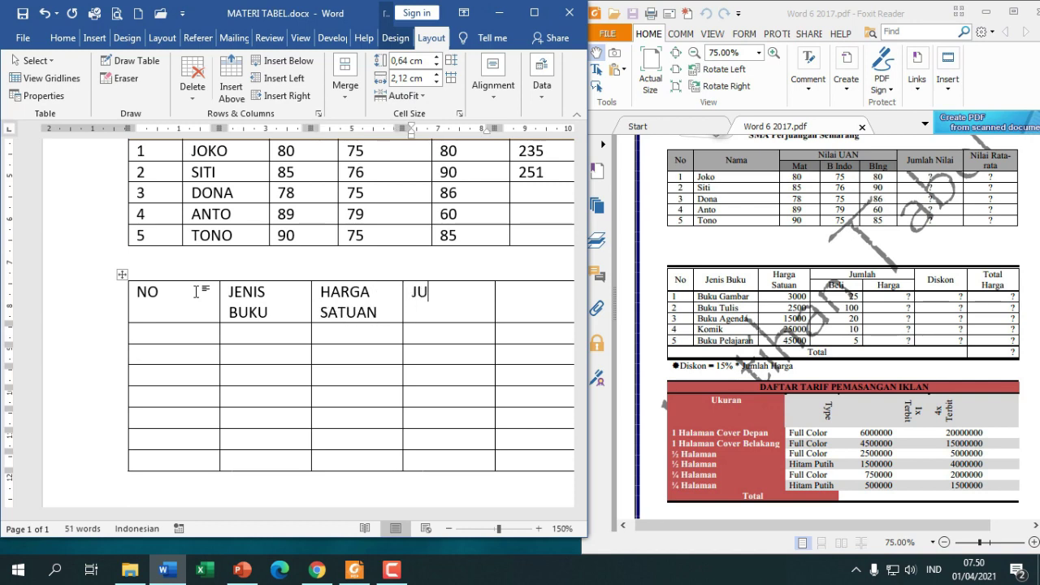
text(MLAH)
text(BELI)
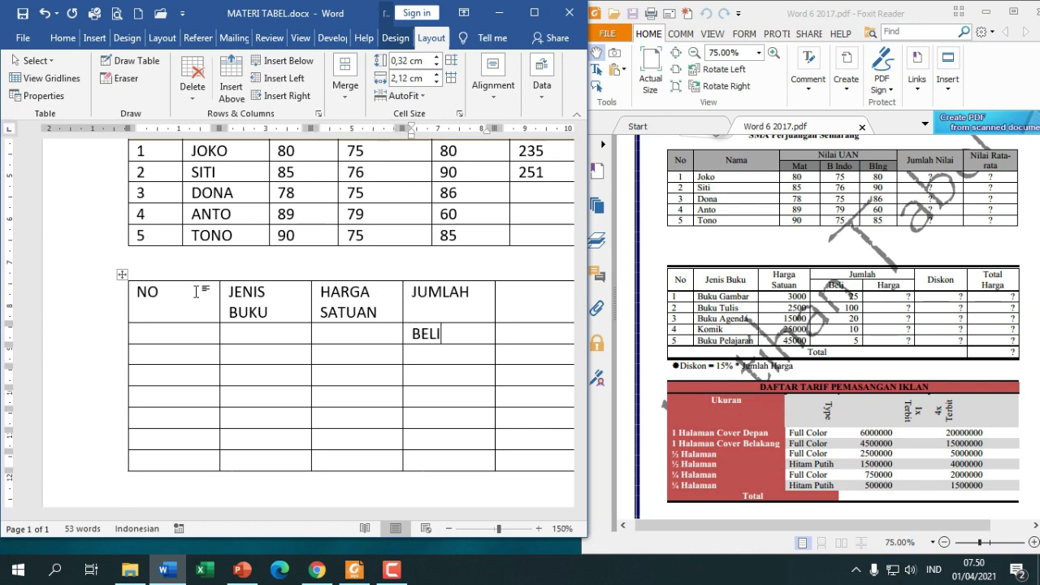
key(Tab)
text(HARGA)
key(Tab)
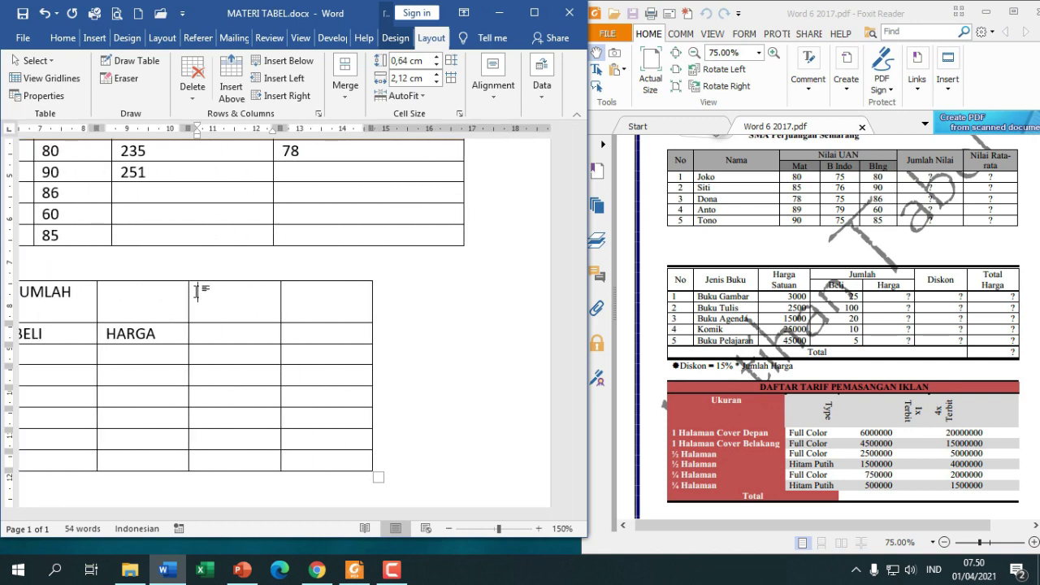
text(DISKON)
key(Tab)
text(T)
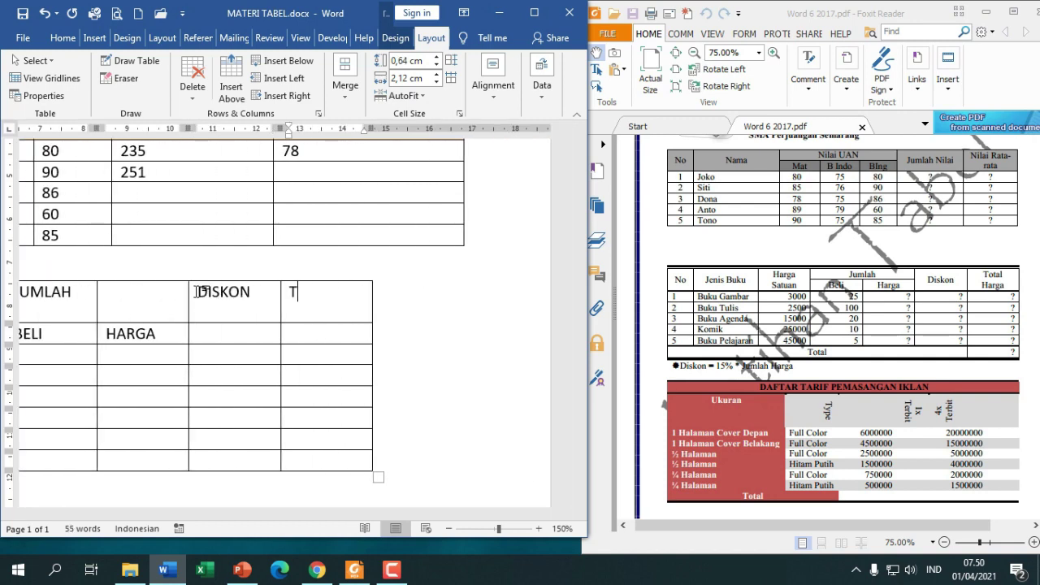
text(OTAL HARGA)
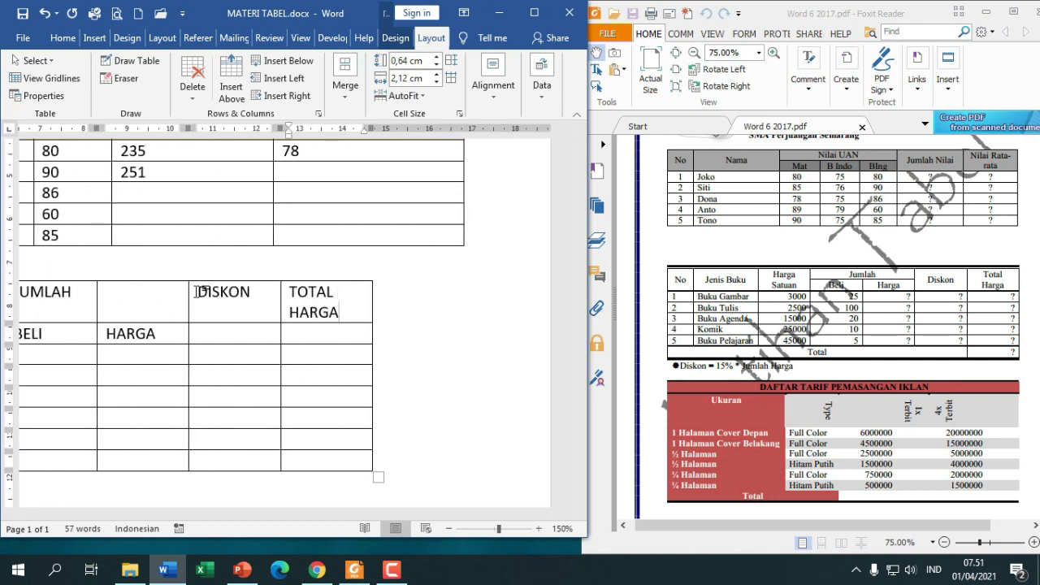
Enter row numbers 1, 2, 3 down the NO column
drag(410, 512, 201, 510)
click(147, 334)
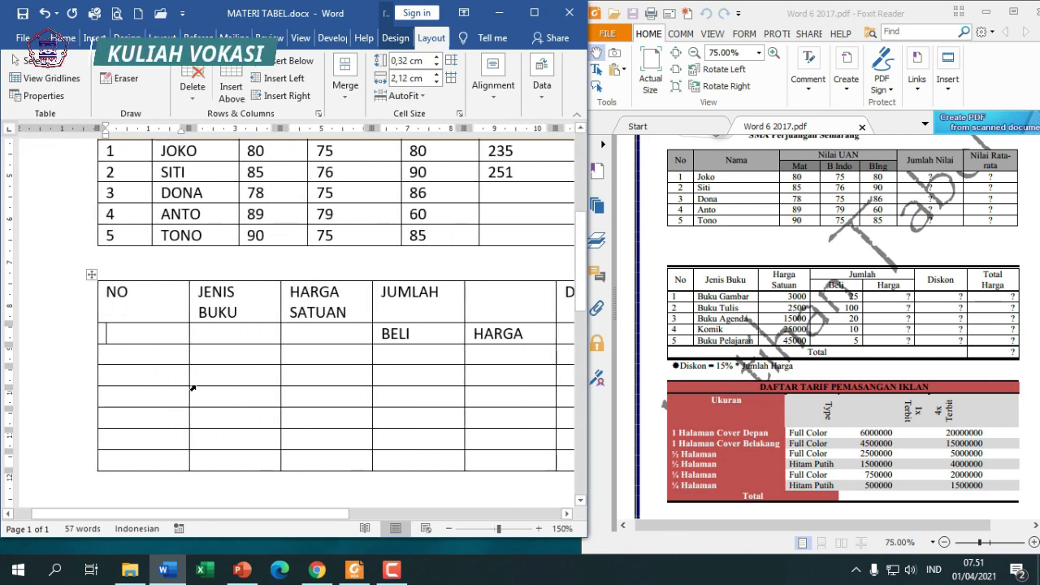
text(1)
key(Down)
text(2)
key(Down)
text(3)
key(Down)
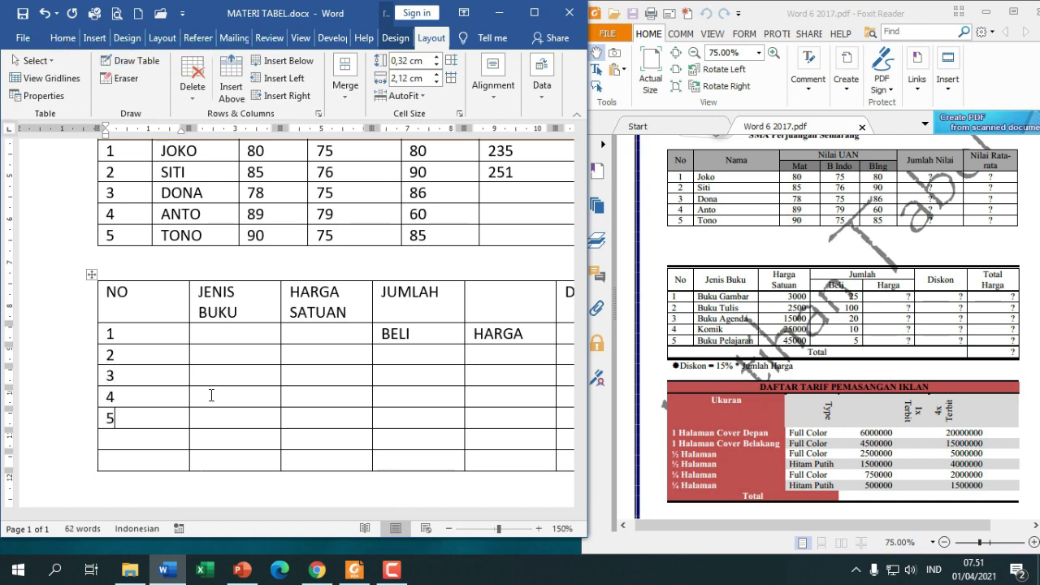
Delete the table's spare bottom row and start labelling the last row TOTAL
right_click(162, 464)
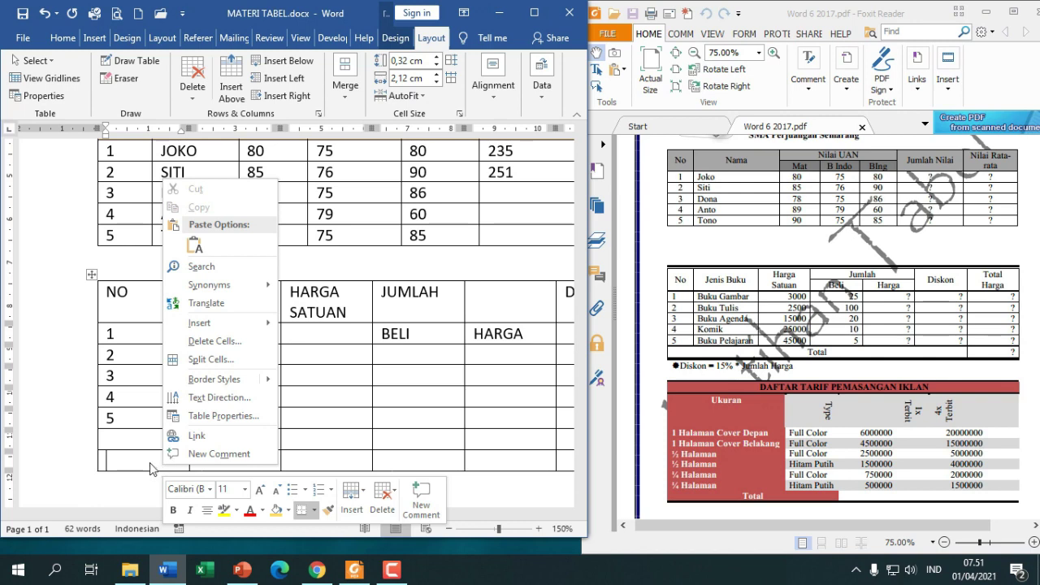
click(240, 341)
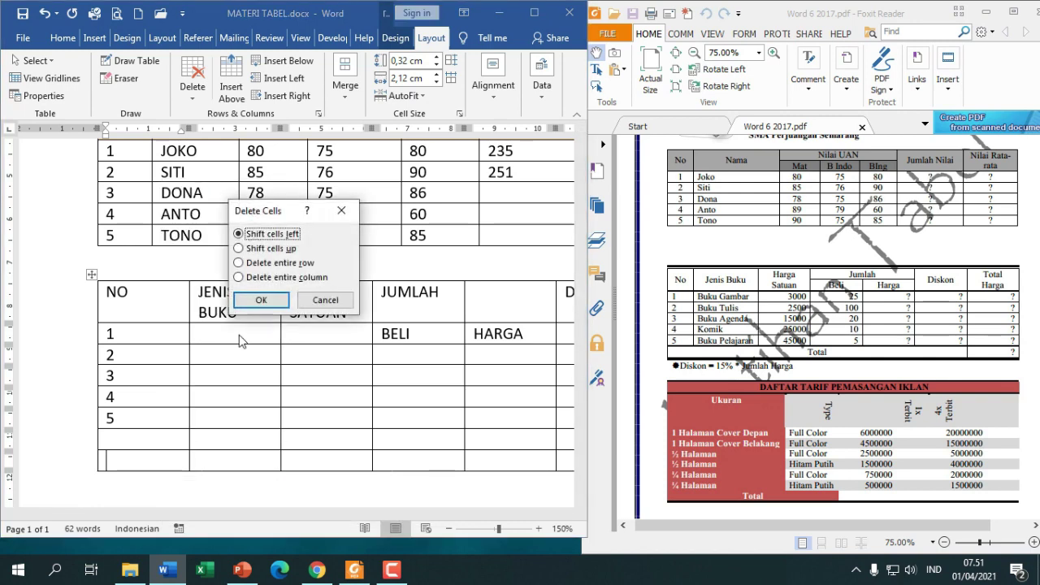
click(296, 263)
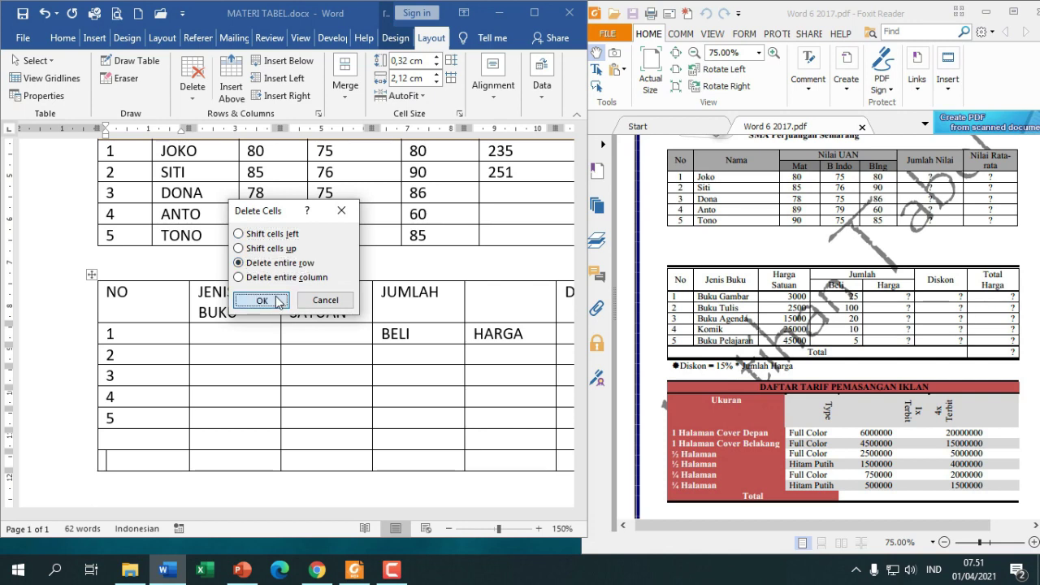
click(278, 302)
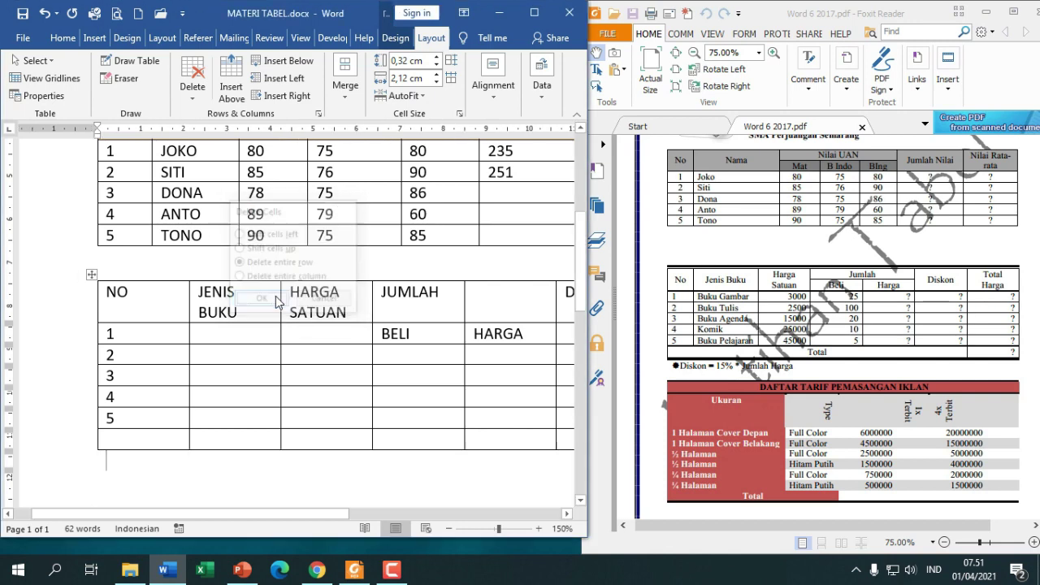
click(162, 440)
text(TOTAL)
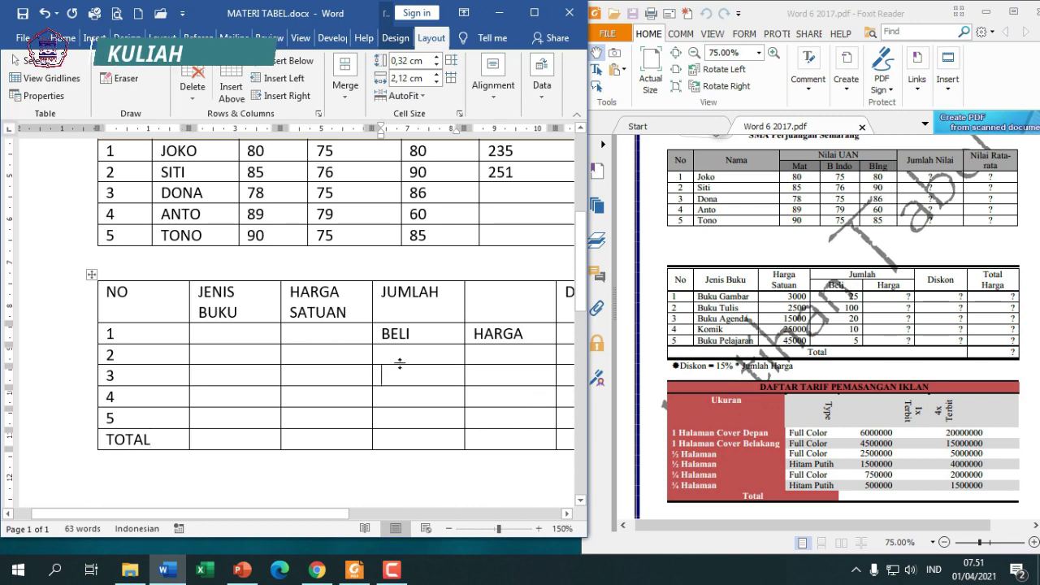
Undo the TOTAL label and the row deletion to restore the empty row
click(399, 358)
click(170, 357)
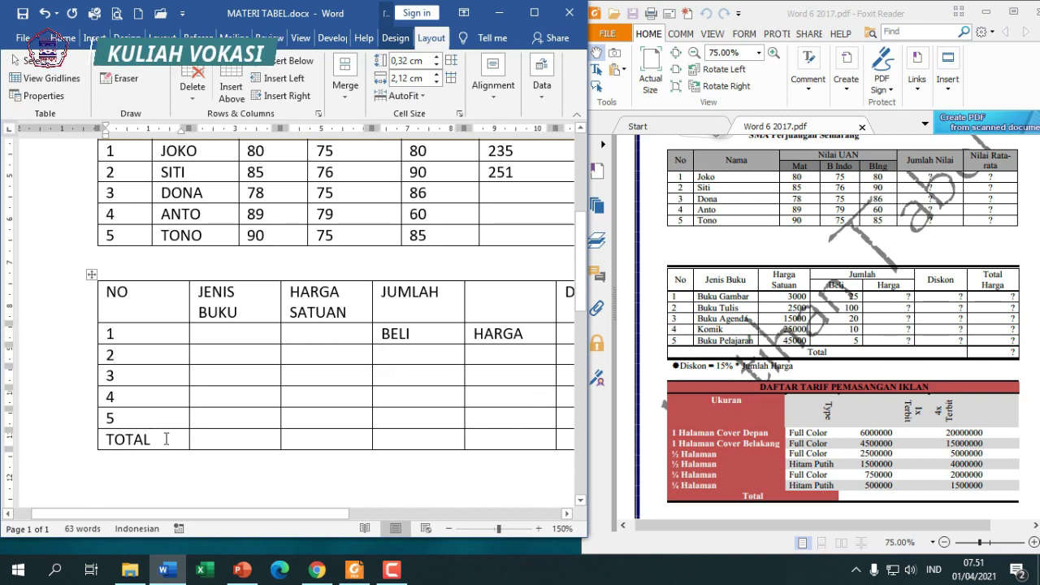
click(47, 13)
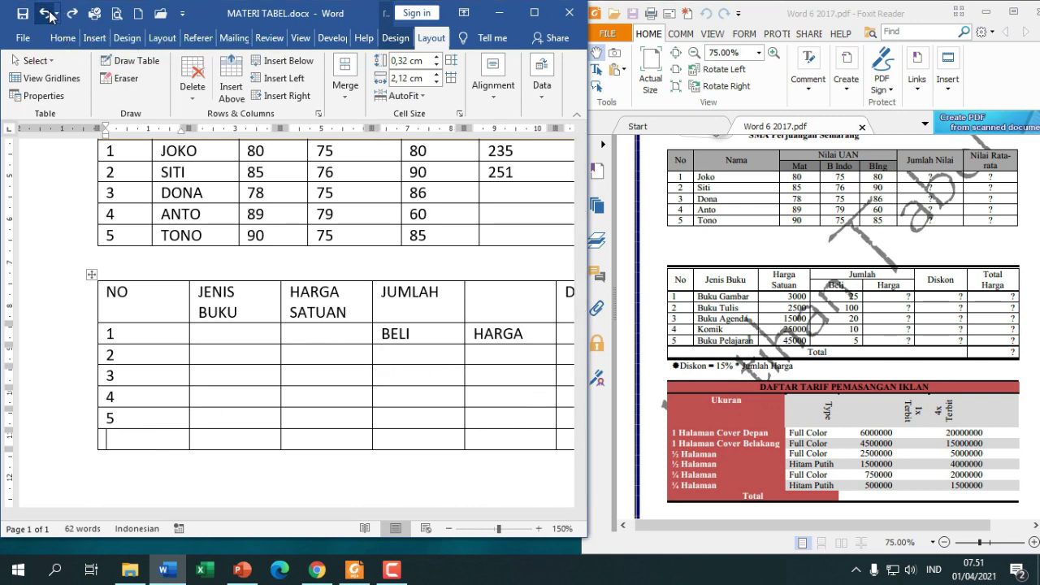
click(47, 14)
Move the numbers 1–5 one row lower and type TOTAL in the last row
drag(114, 333, 122, 418)
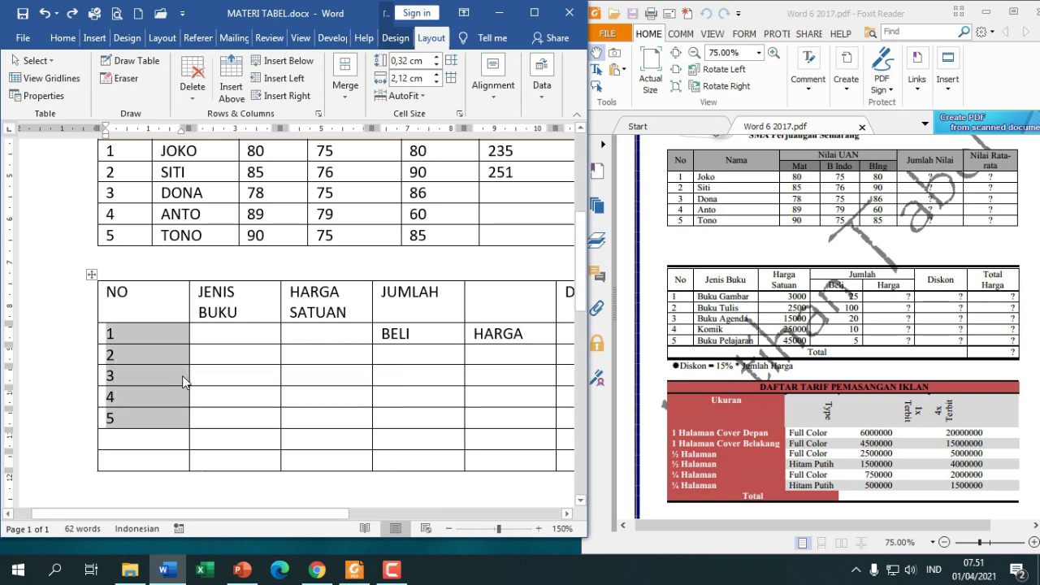
key(ctrl+x)
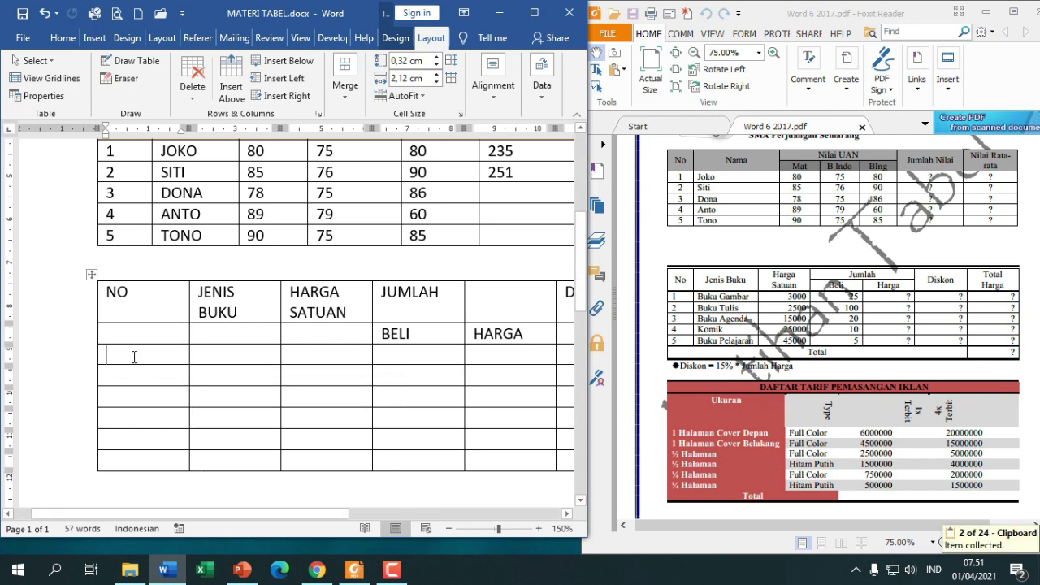
drag(130, 358, 125, 443)
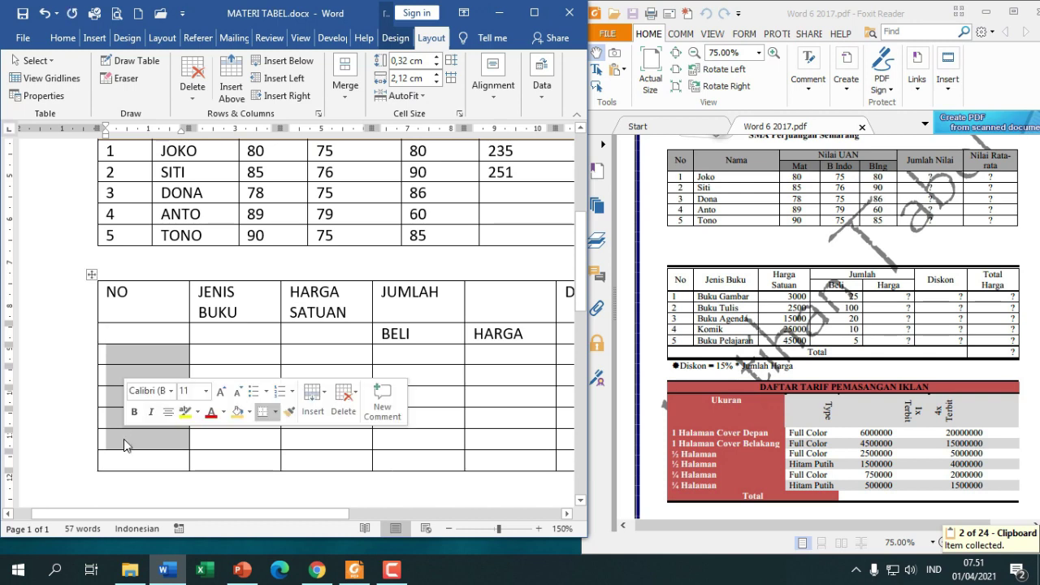
key(ctrl+v)
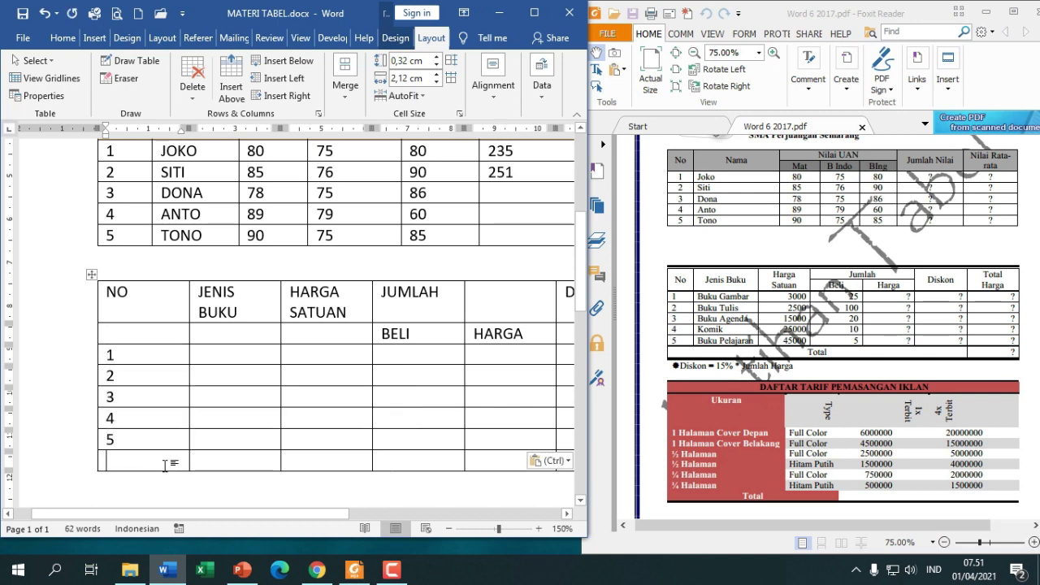
text(TOTAL)
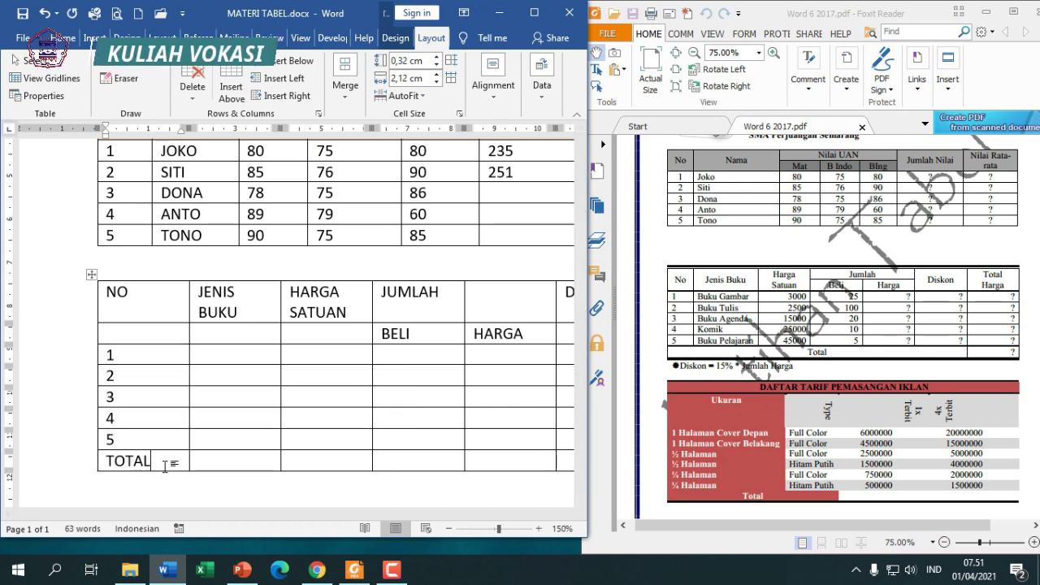
Enter the five book types, from BUKU GAMBAR and BUKU TULIS to BUKU PELAJARAN
click(180, 329)
click(234, 358)
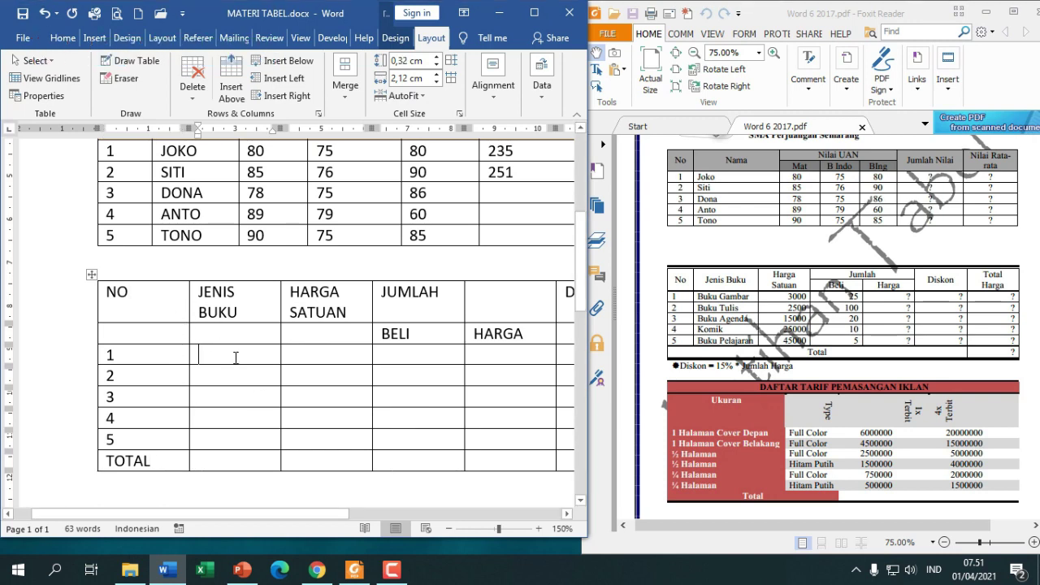
text(BUKU GAMBAR)
key(Down)
text(B)
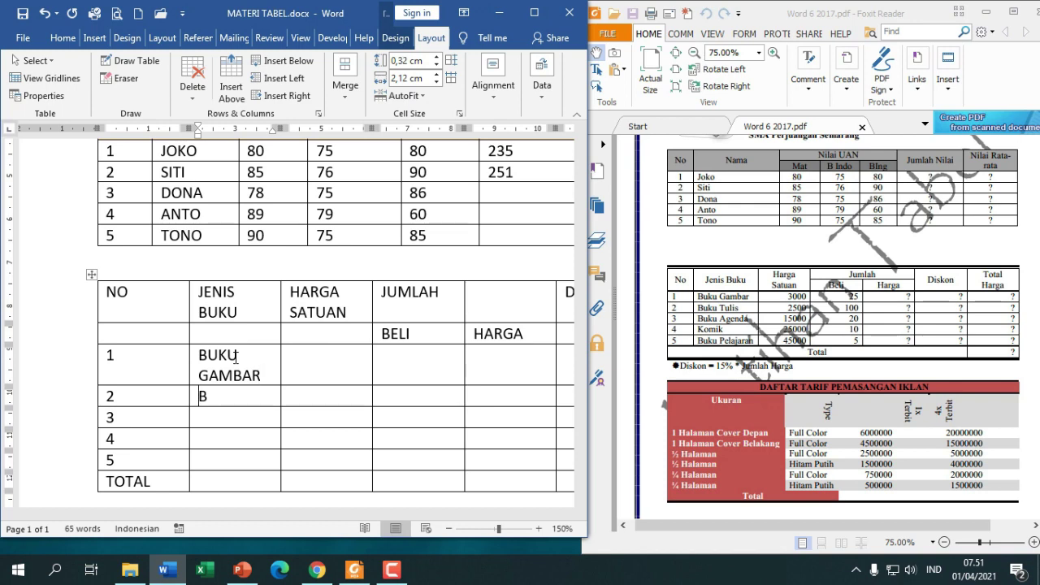
text(UKU TULIS)
key(Down)
text(NBU)
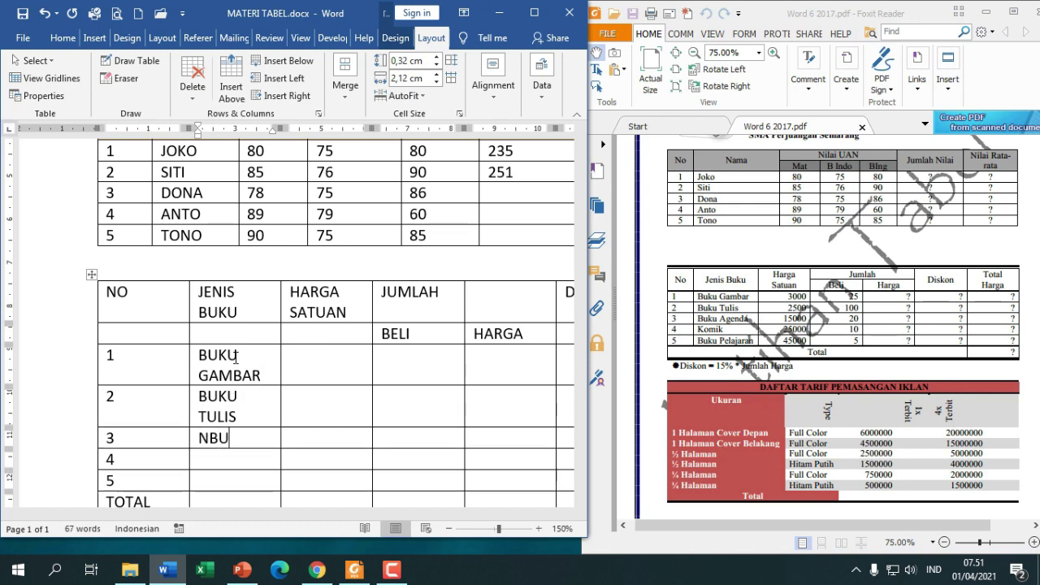
key(BackSpace)
key(BackSpace)
key(BackSpace)
text(UKU AGEND)
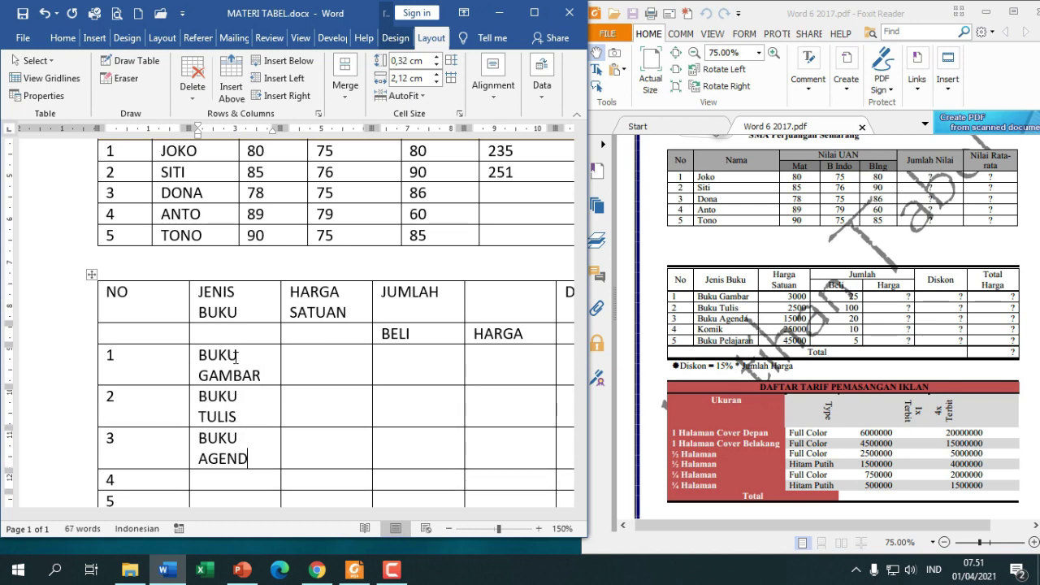
text(KOMIK)
key(Down)
text(BU)
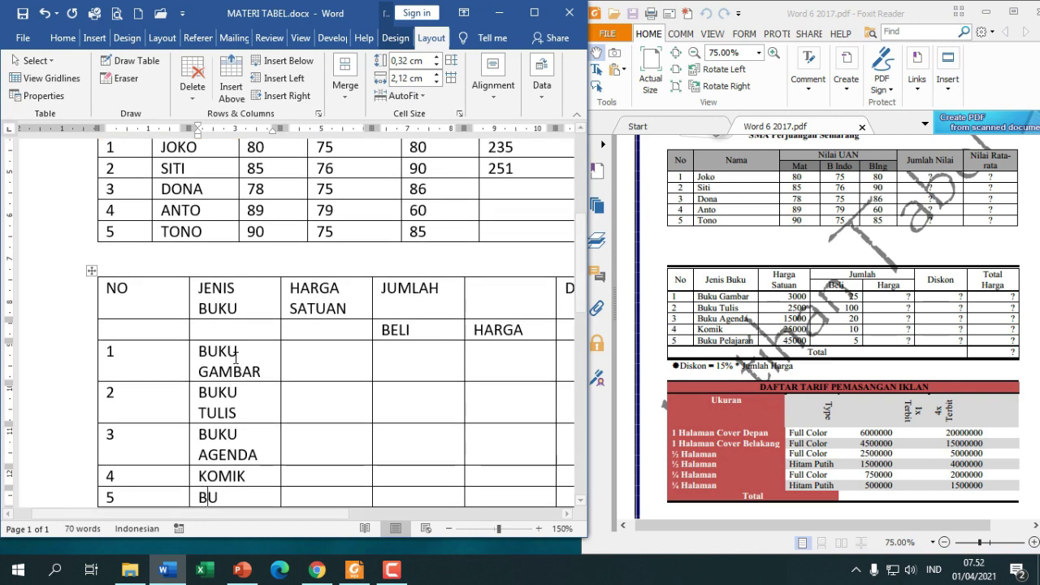
text(KU PELAJARAN)
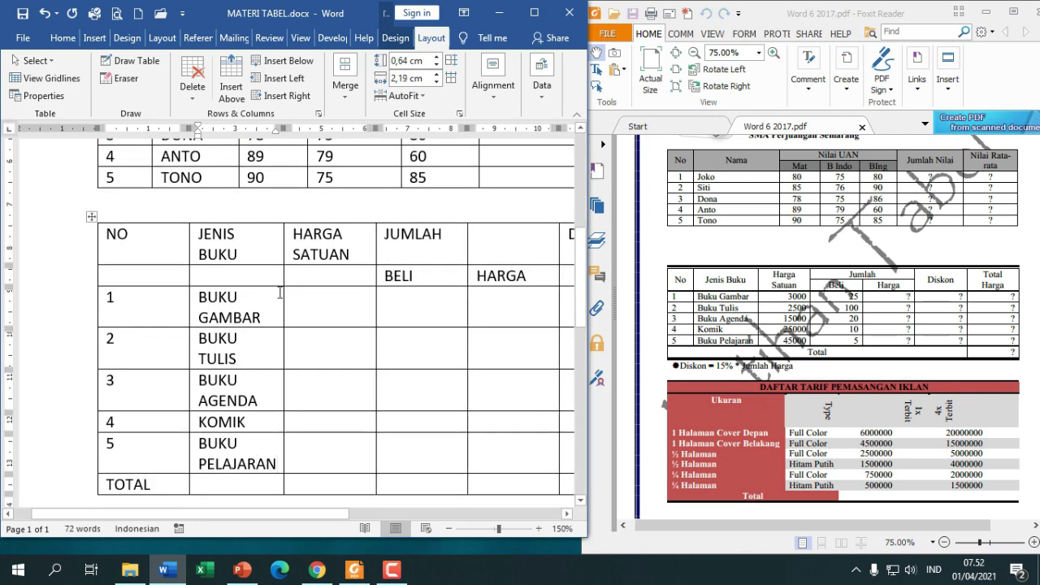
Fill the HARGA SATUAN column with unit prices from 3000 up to 45000
click(325, 299)
text(3)
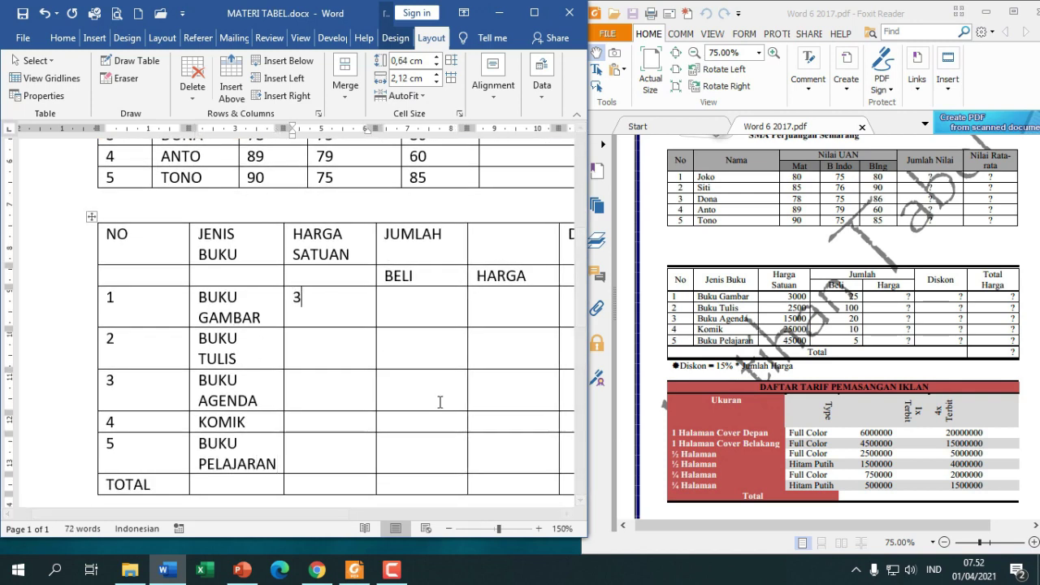
text(00000)
key(Down)
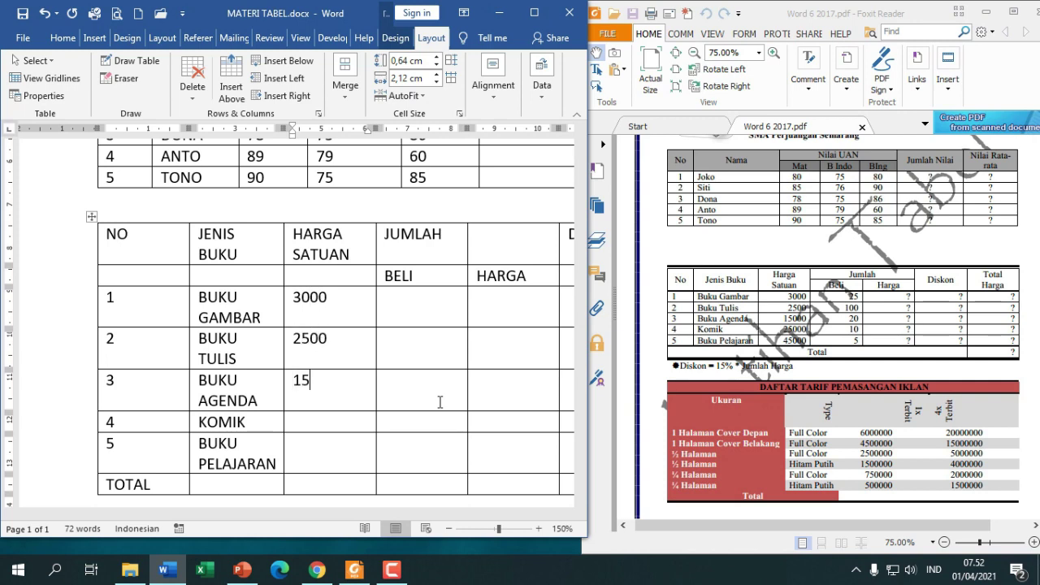
text(000 25000 45)
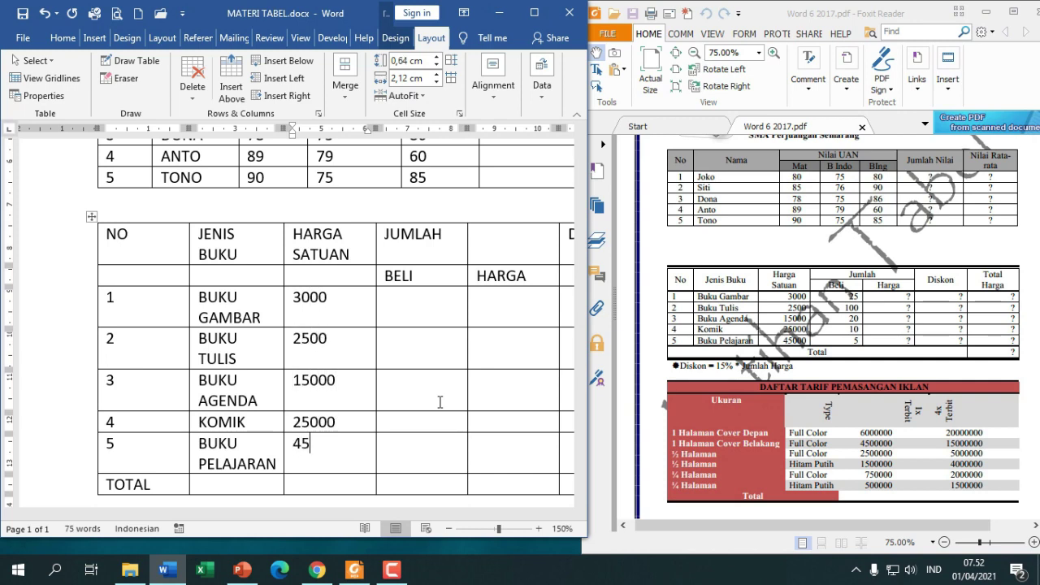
text(000)
Enter the BELI quantities 25, 100, 20, 10 and 5
click(442, 320)
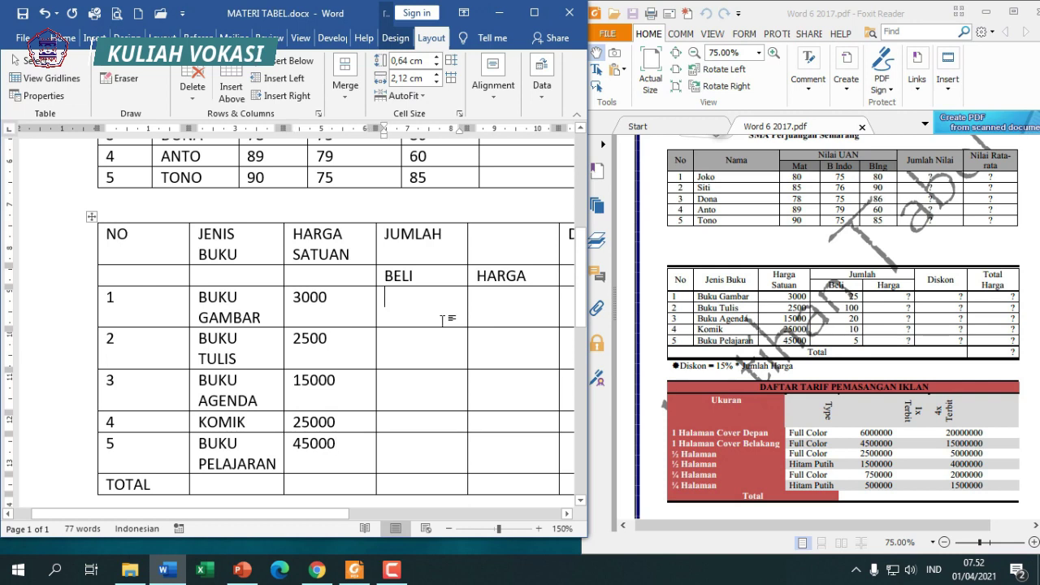
text(25)
key(Down)
text(100)
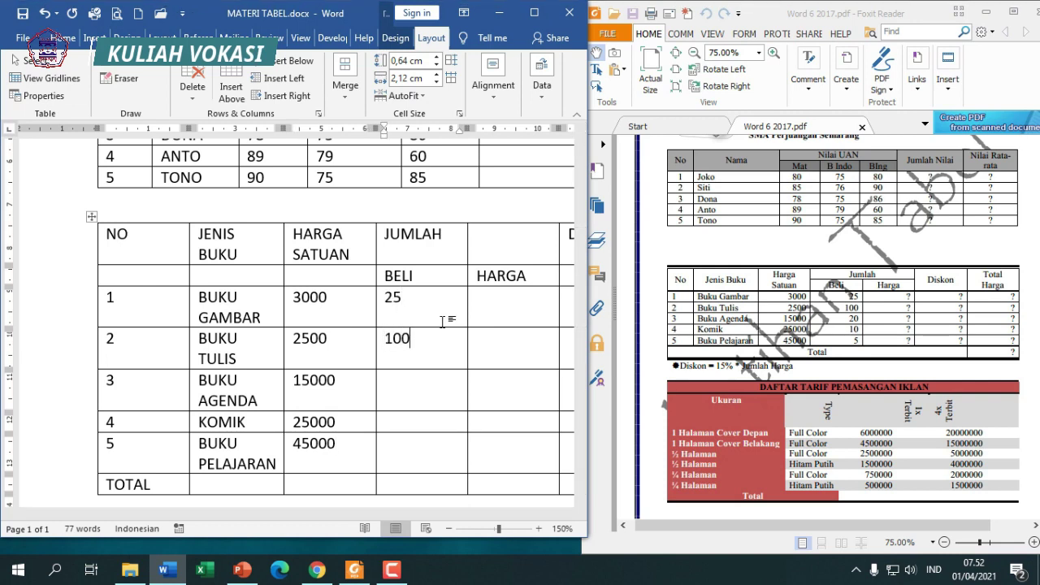
key(Down)
text(20)
key(Down)
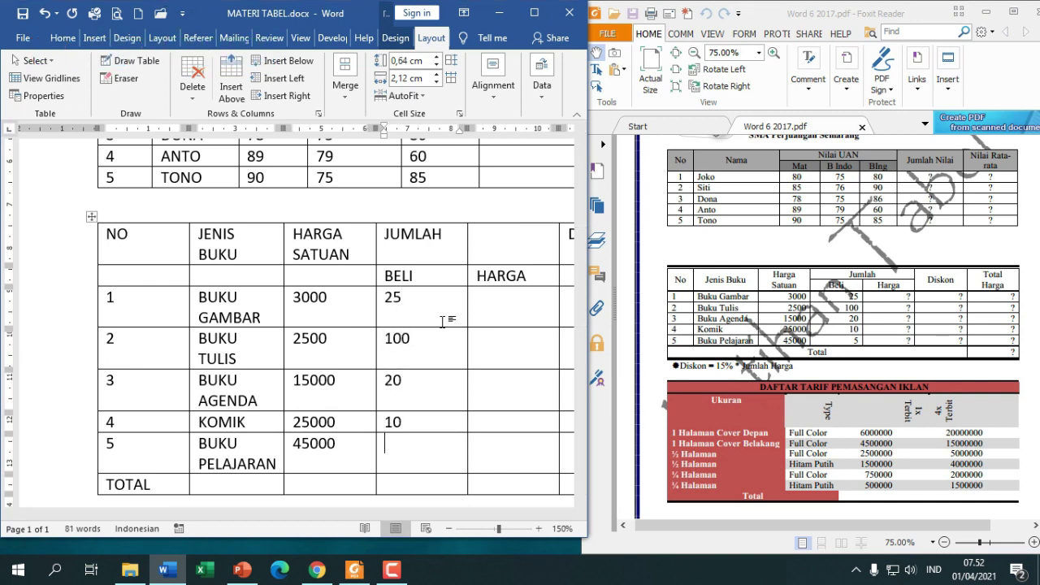
key(Right)
key(Right)
key(Right)
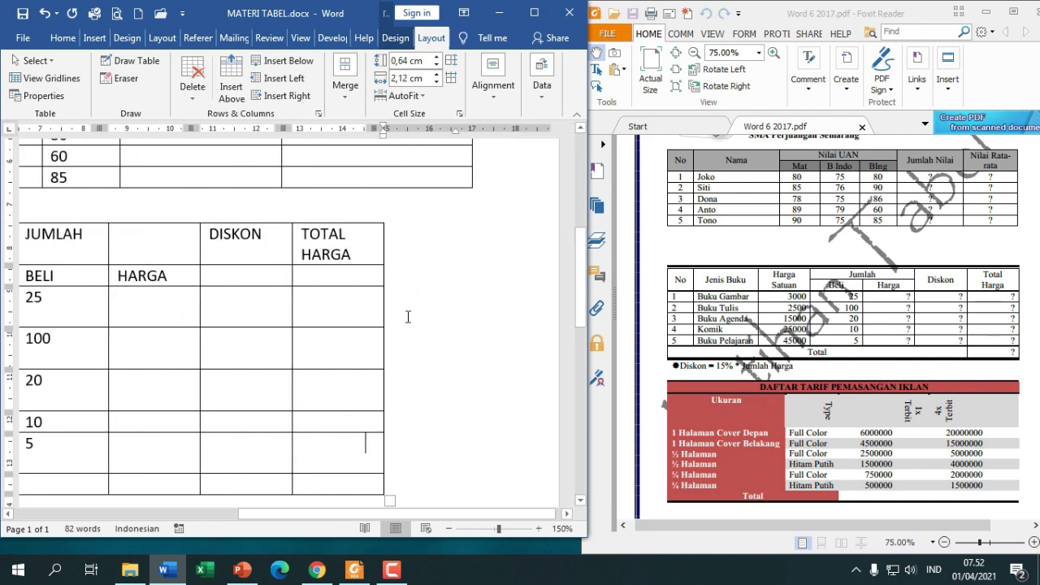
key(Right)
mouse_move(314, 515)
mouse_down()
mouse_move(138, 527)
mouse_move(150, 526)
mouse_up()
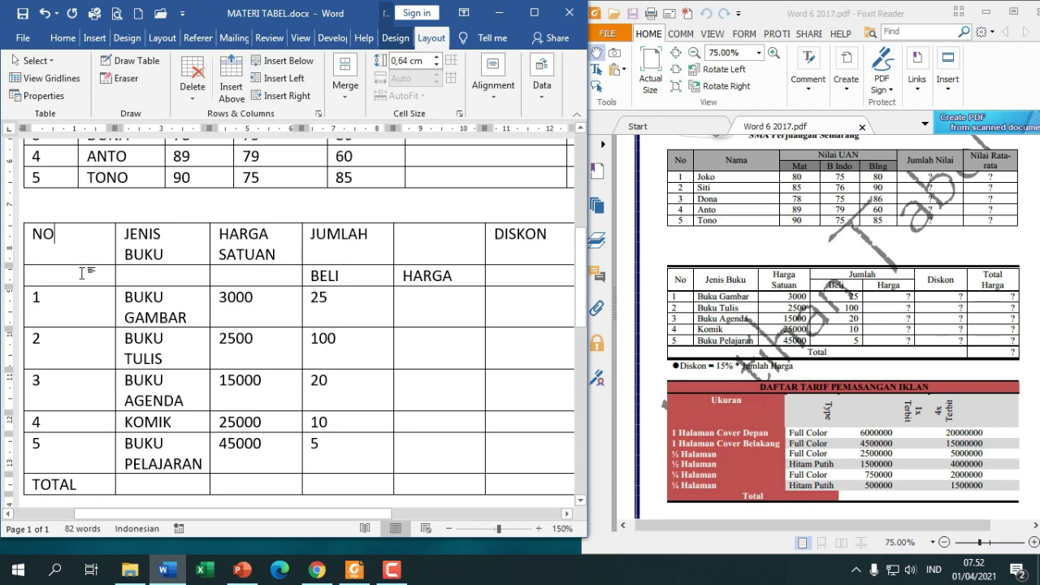
Maximize Word and merge and centre the NO, JENIS BUKU and HARGA SATUAN headings across both rows
drag(42, 234, 49, 276)
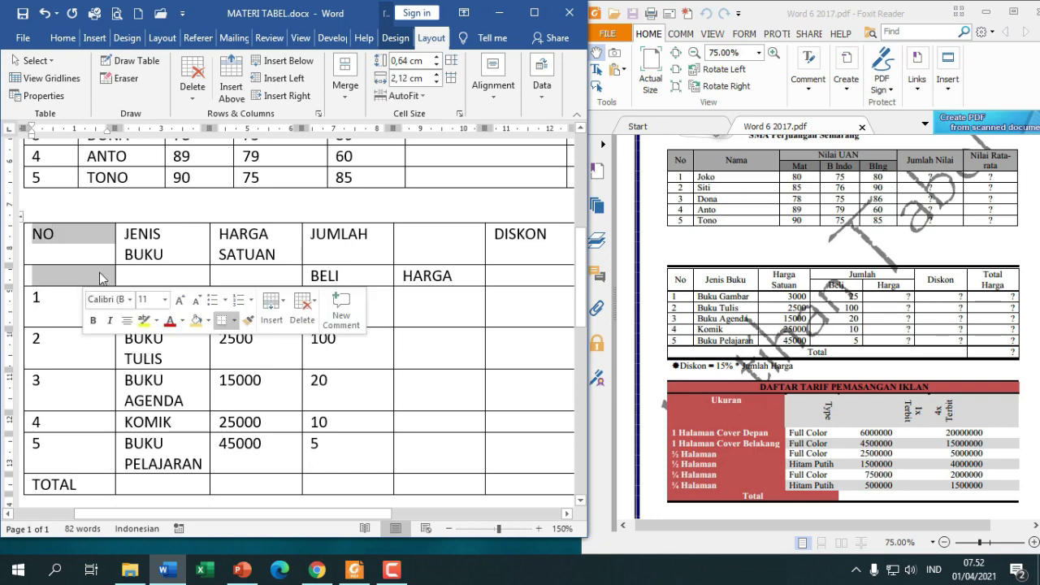
click(534, 12)
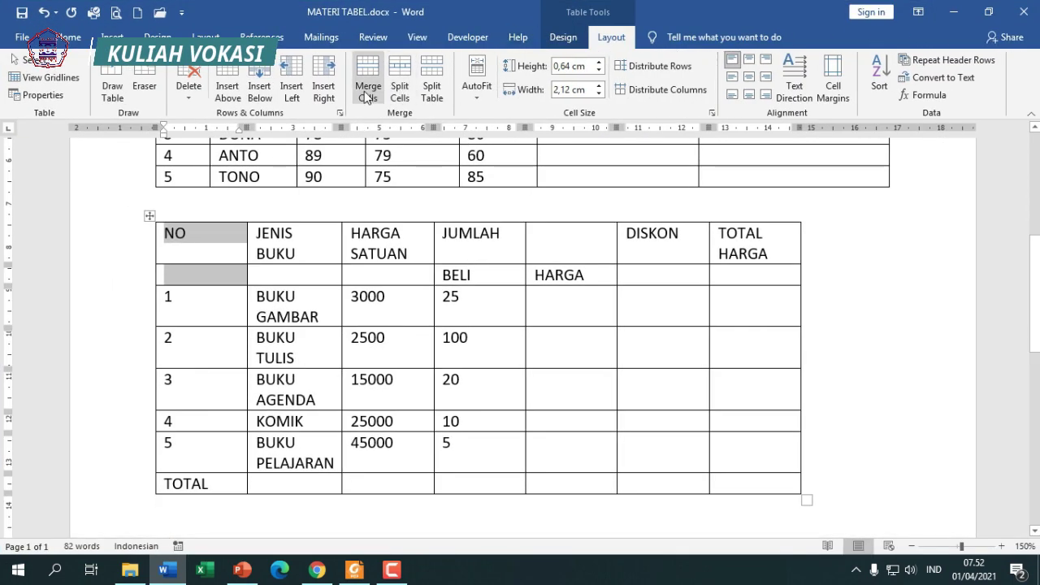
click(367, 88)
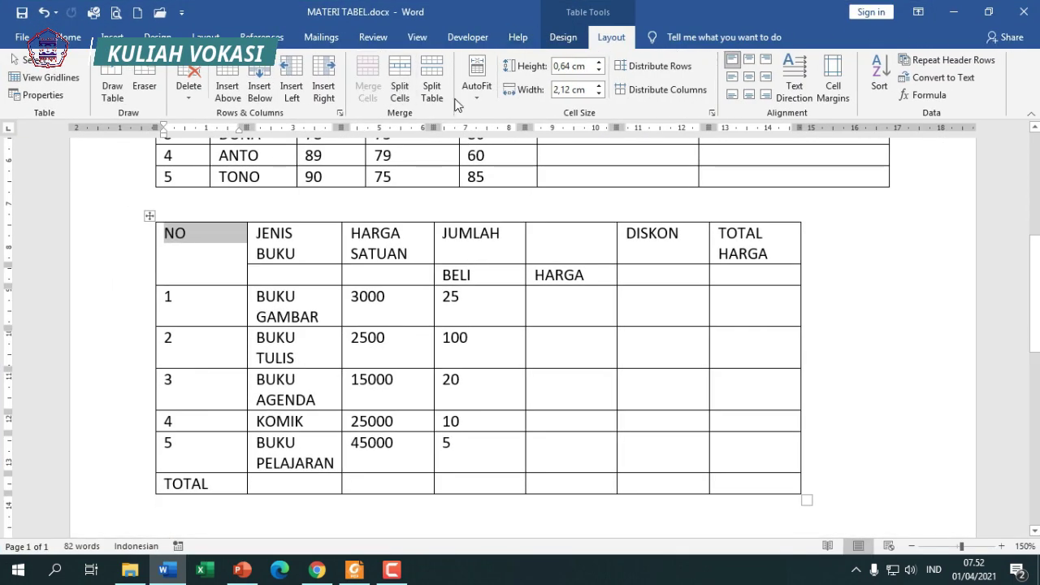
click(747, 78)
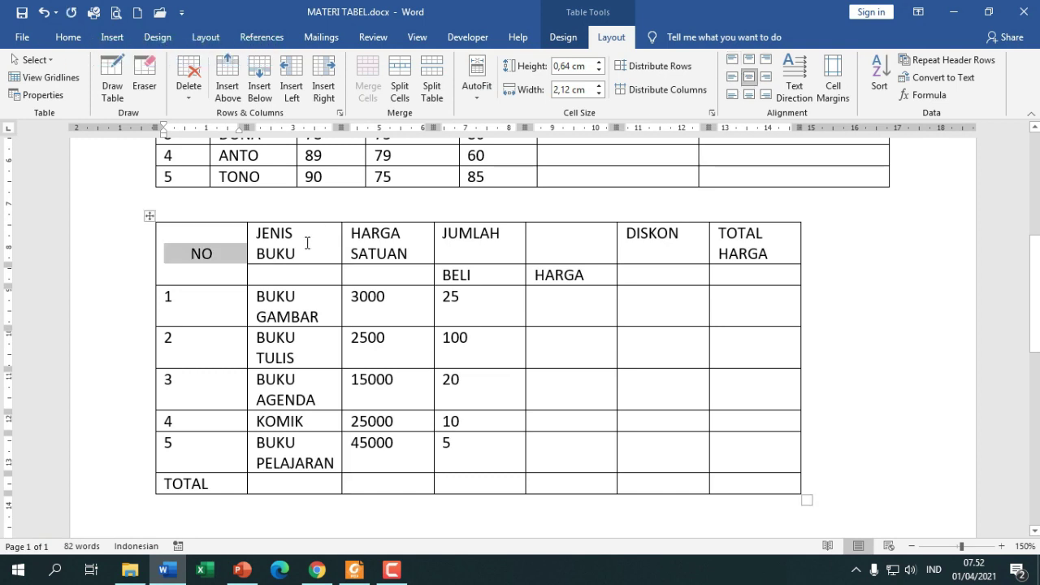
drag(308, 239, 307, 270)
click(367, 85)
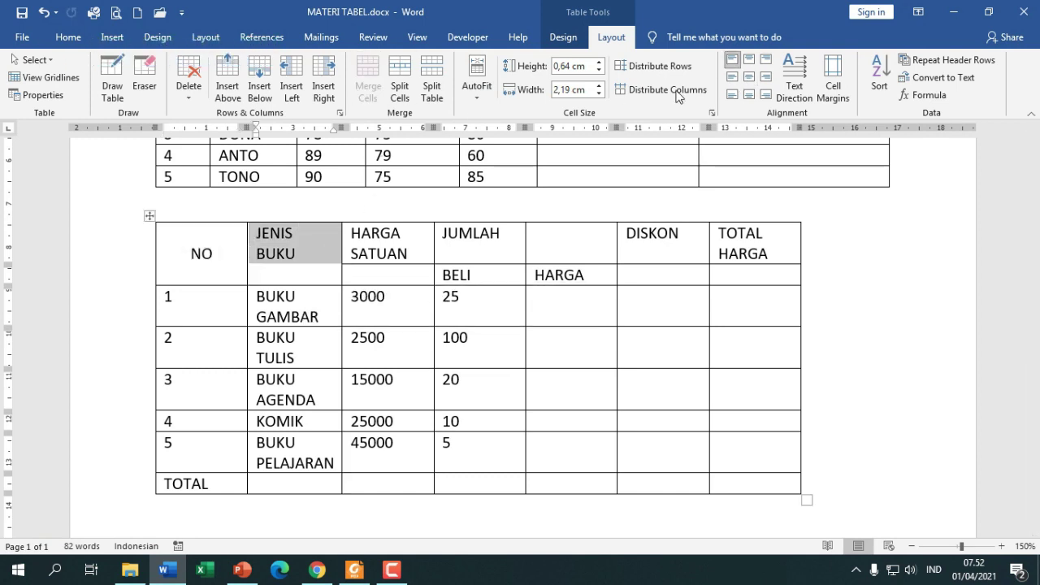
click(748, 78)
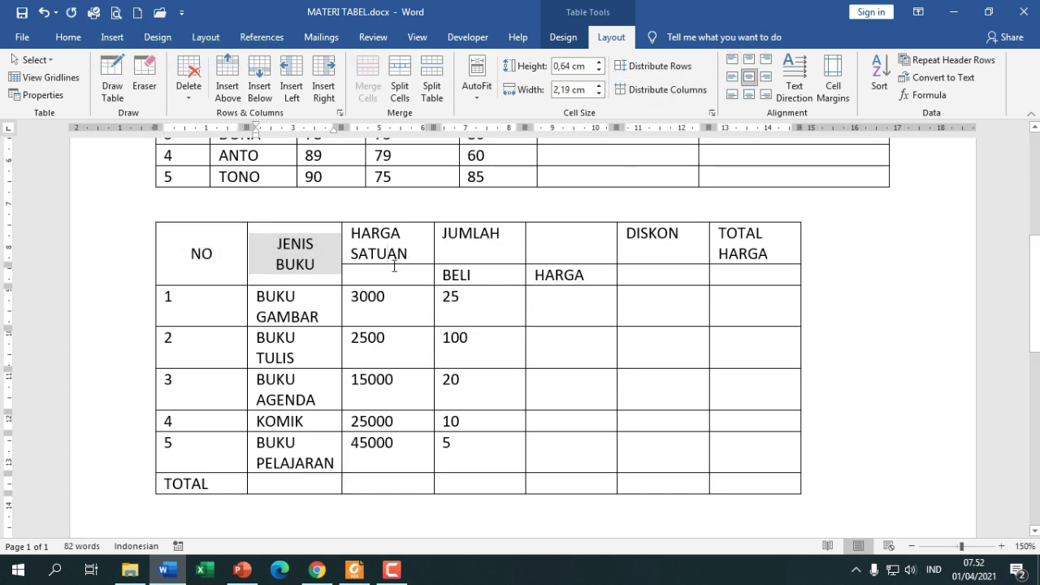
drag(393, 240, 394, 272)
click(368, 85)
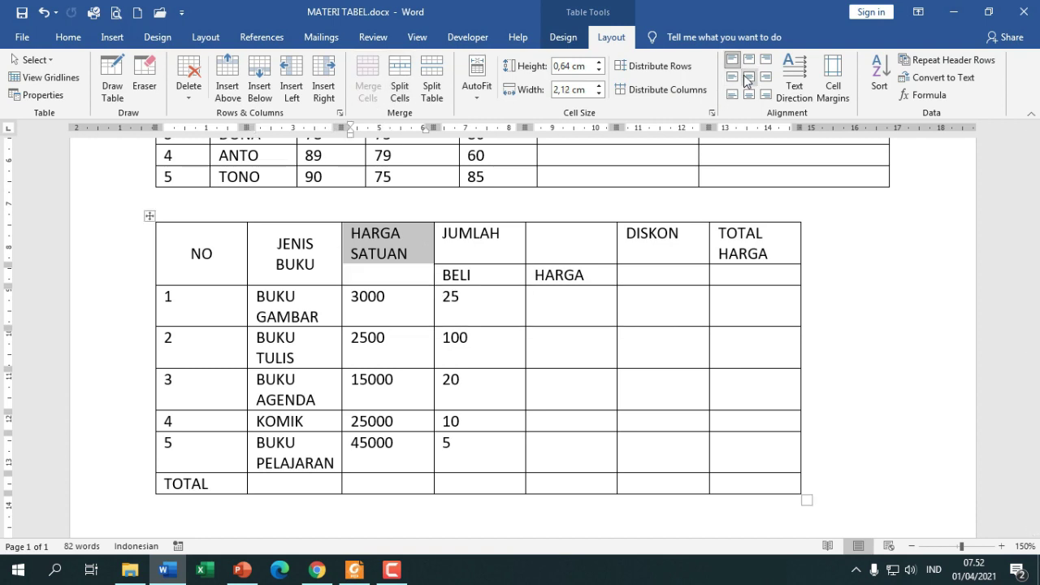
click(748, 78)
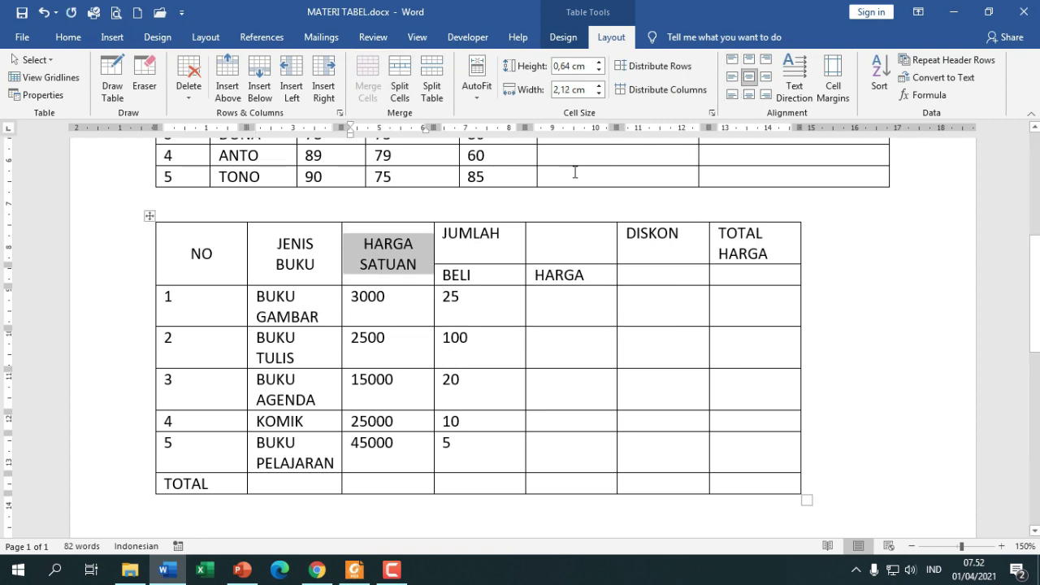
Merge and centre JUMLAH over BELI/HARGA, and DISKON and TOTAL HARGA across both rows
drag(496, 254, 538, 251)
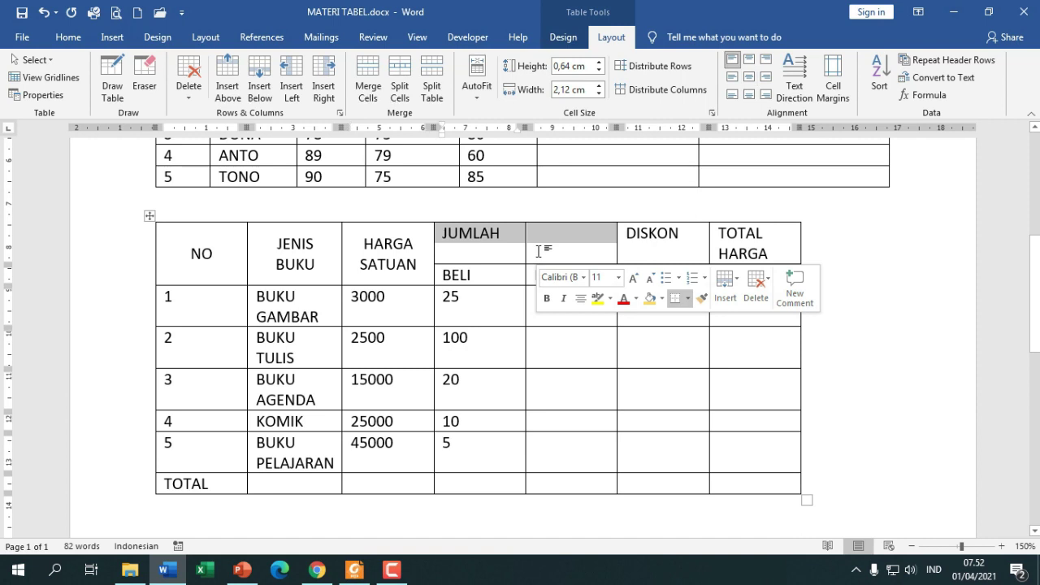
click(368, 85)
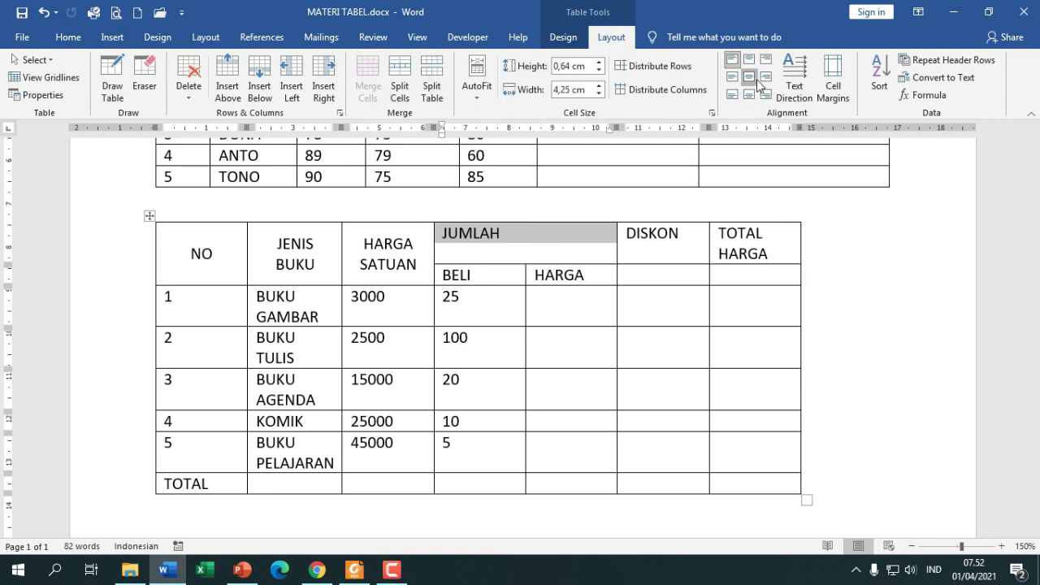
click(749, 76)
drag(690, 243, 691, 275)
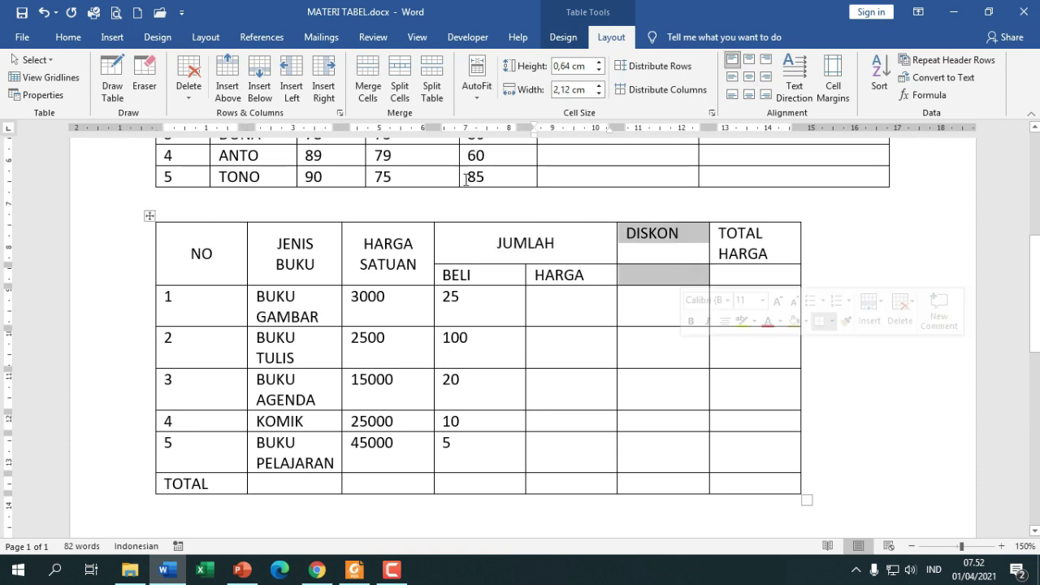
click(375, 102)
click(748, 77)
drag(747, 244, 747, 275)
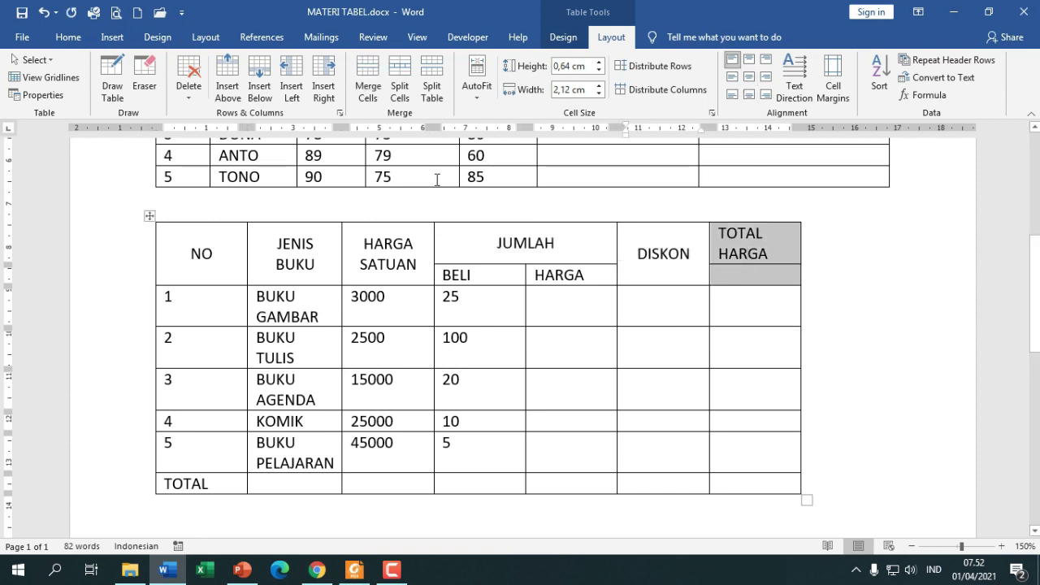
click(368, 85)
click(749, 76)
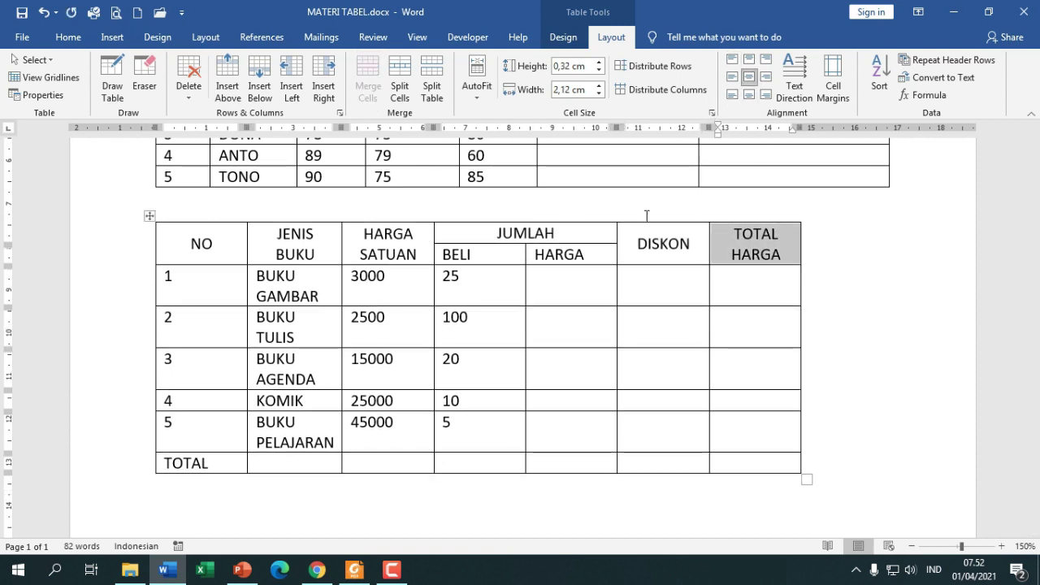
click(486, 285)
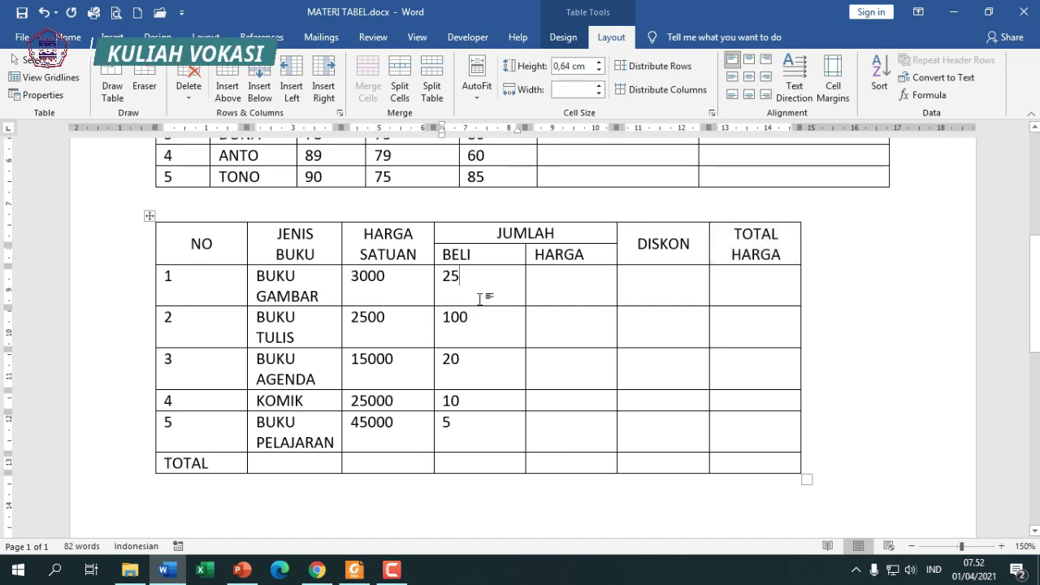
AutoFit the book table to its contents, then to the full window width
click(476, 88)
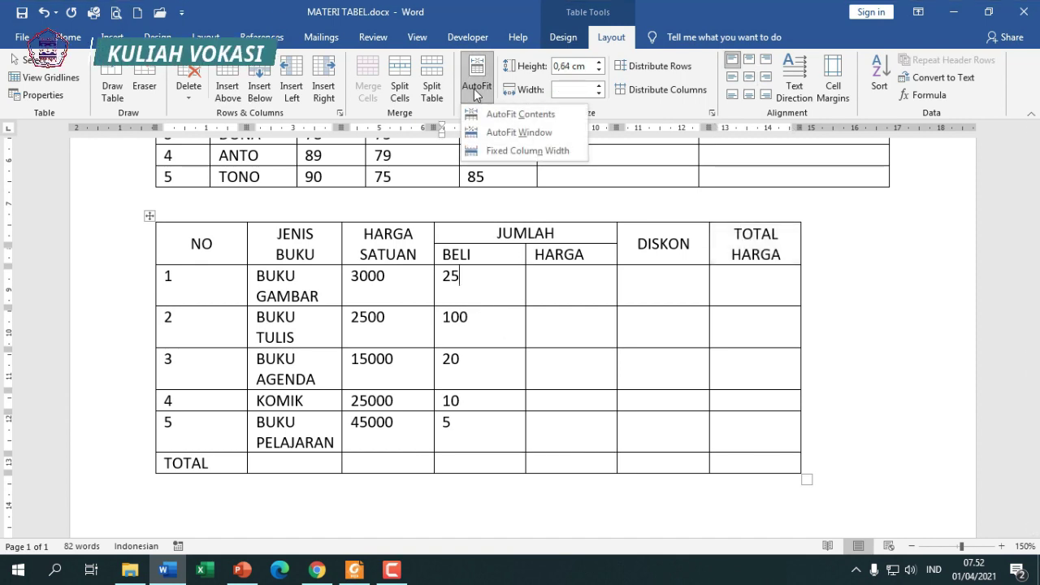
click(491, 113)
click(481, 90)
click(508, 130)
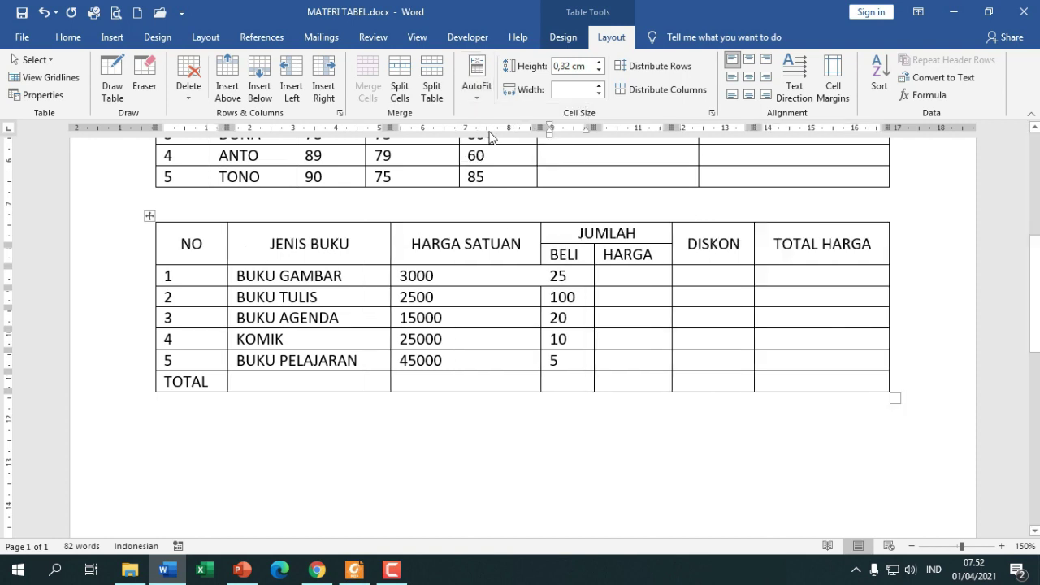
Narrow the HARGA SATUAN column so its heading wraps onto two lines
click(632, 285)
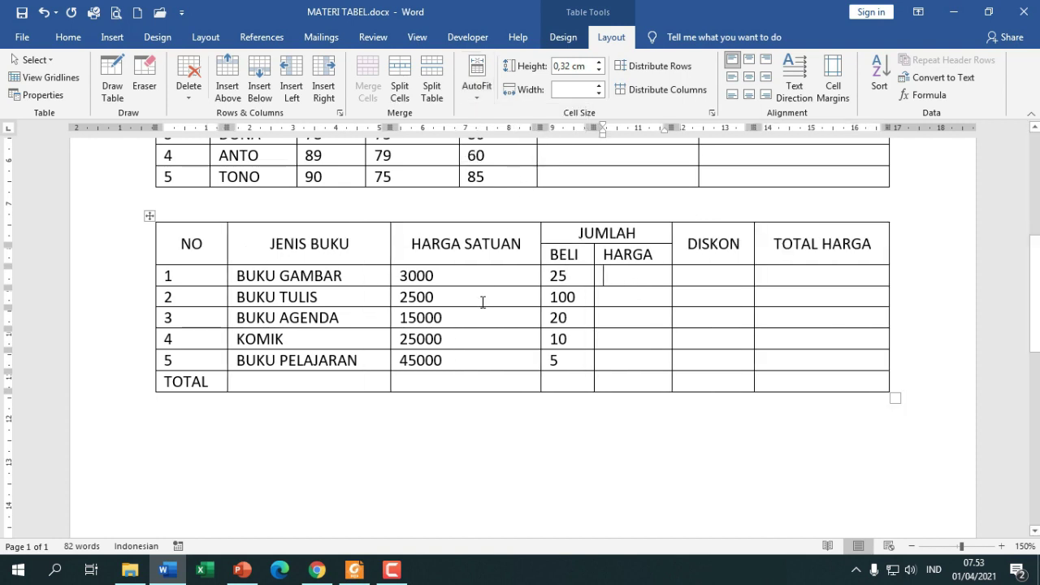
click(501, 275)
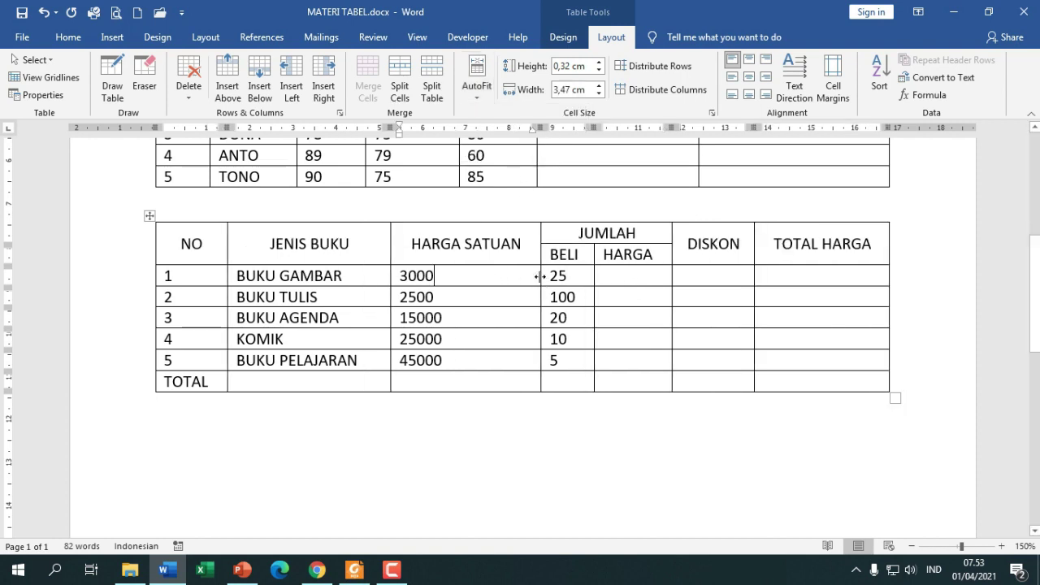
drag(540, 276, 512, 276)
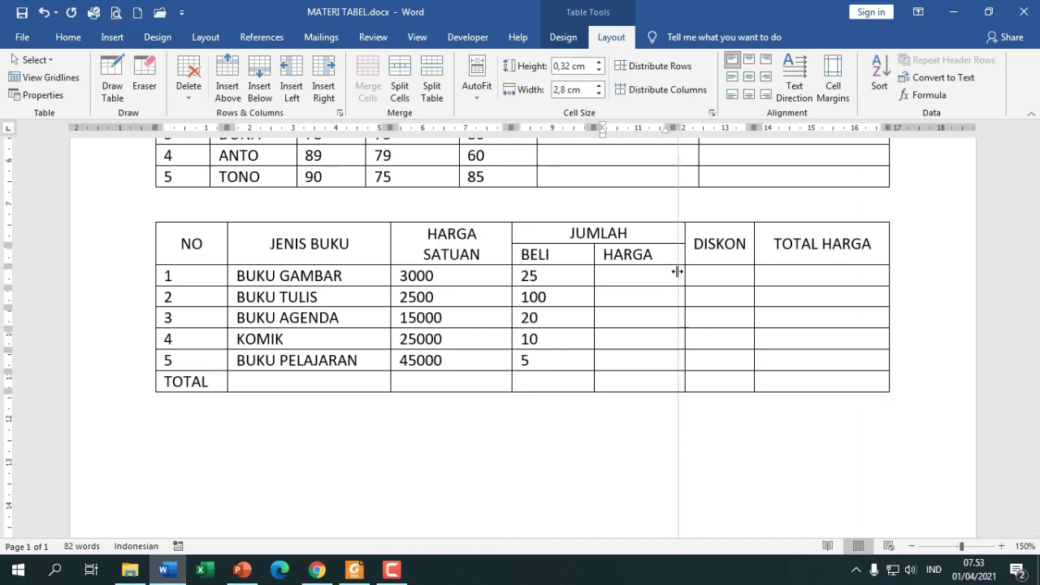
click(569, 297)
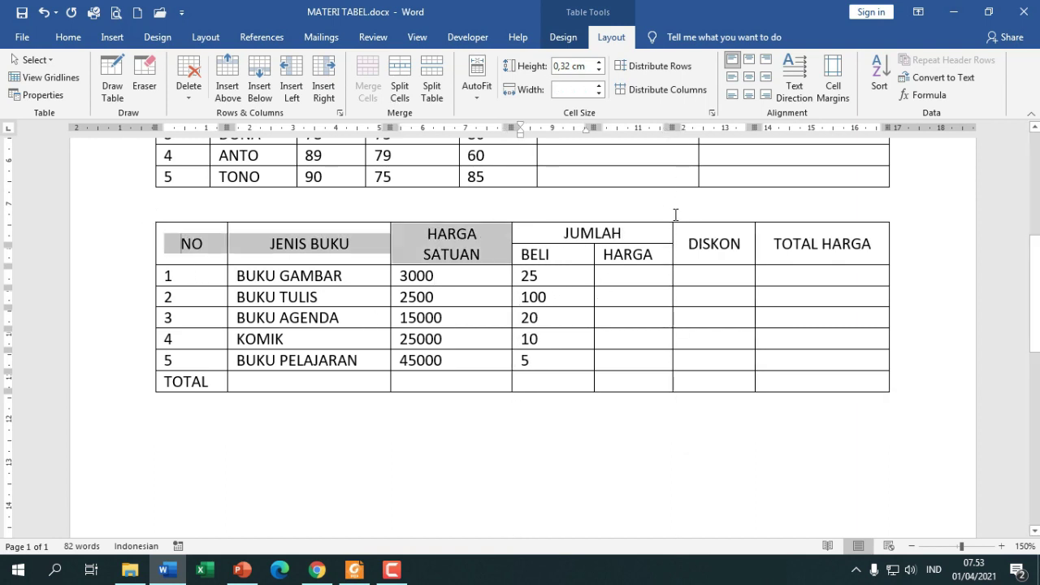
drag(185, 243, 780, 244)
Shade the header row yellow and make its headings bold
click(563, 38)
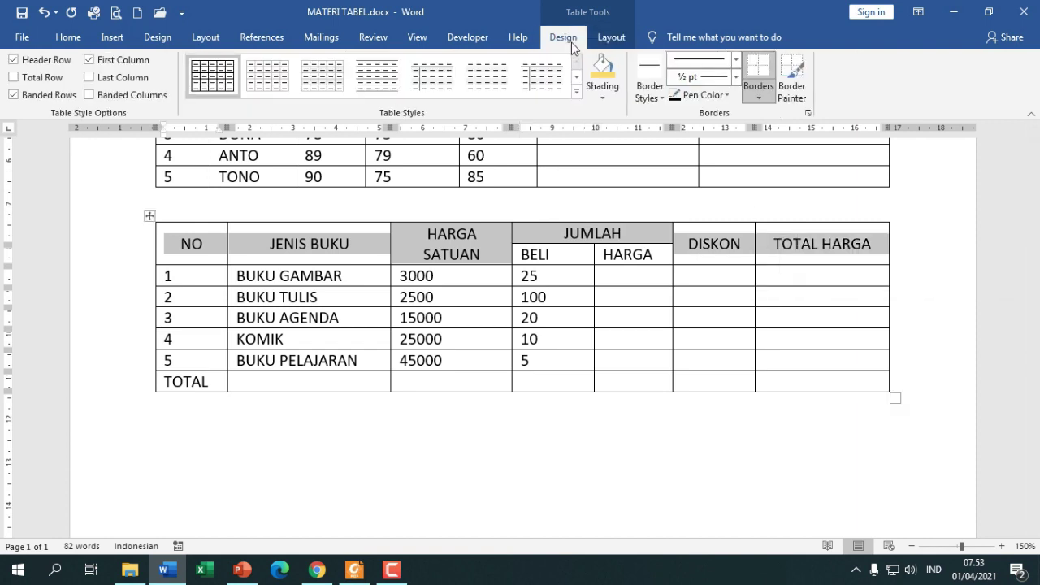
click(605, 98)
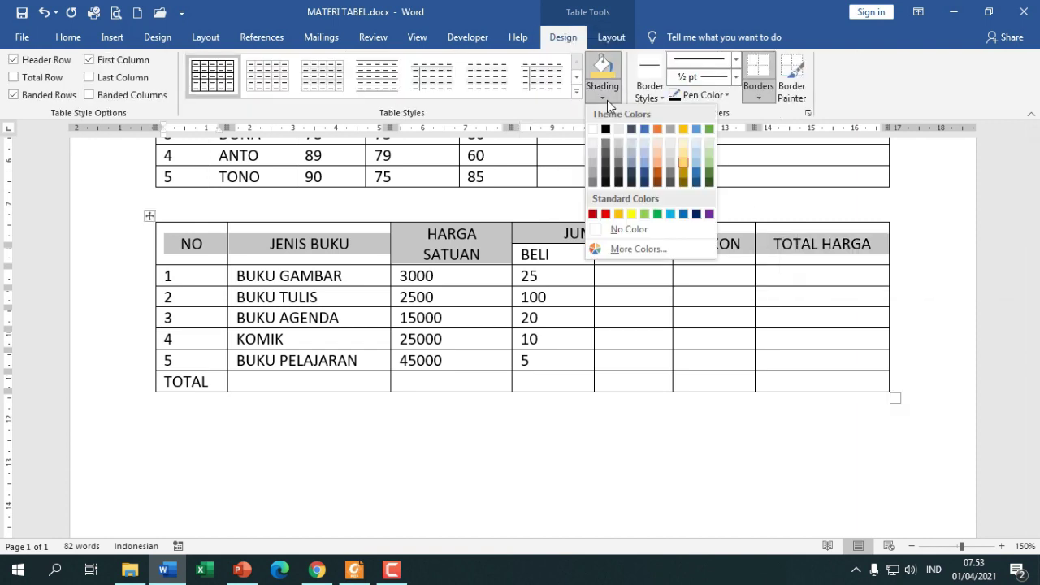
click(631, 213)
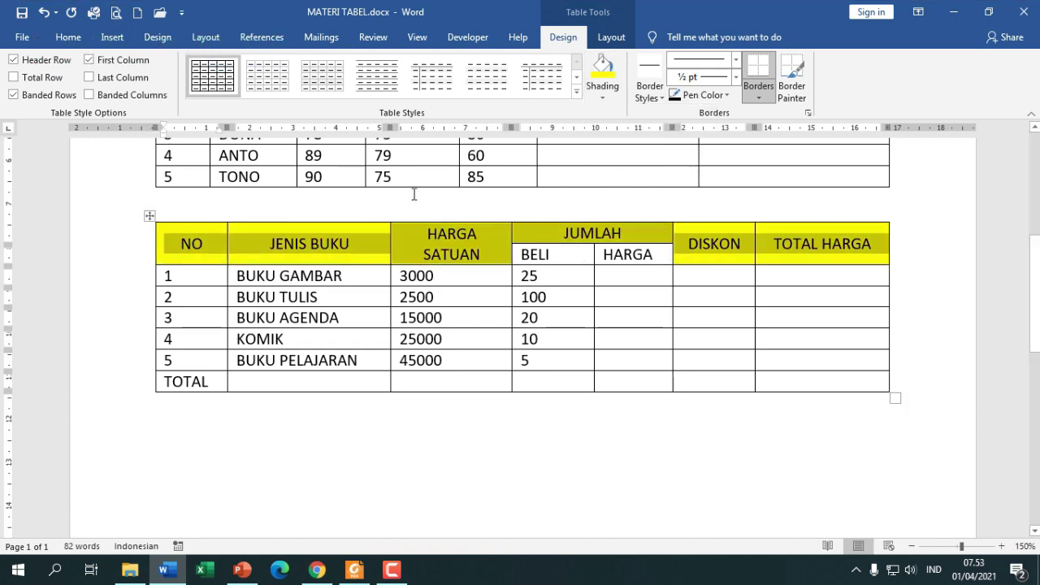
key(ctrl+b)
Shade the BELI and HARGA cells yellow, bold them, and centre them
drag(551, 263, 616, 260)
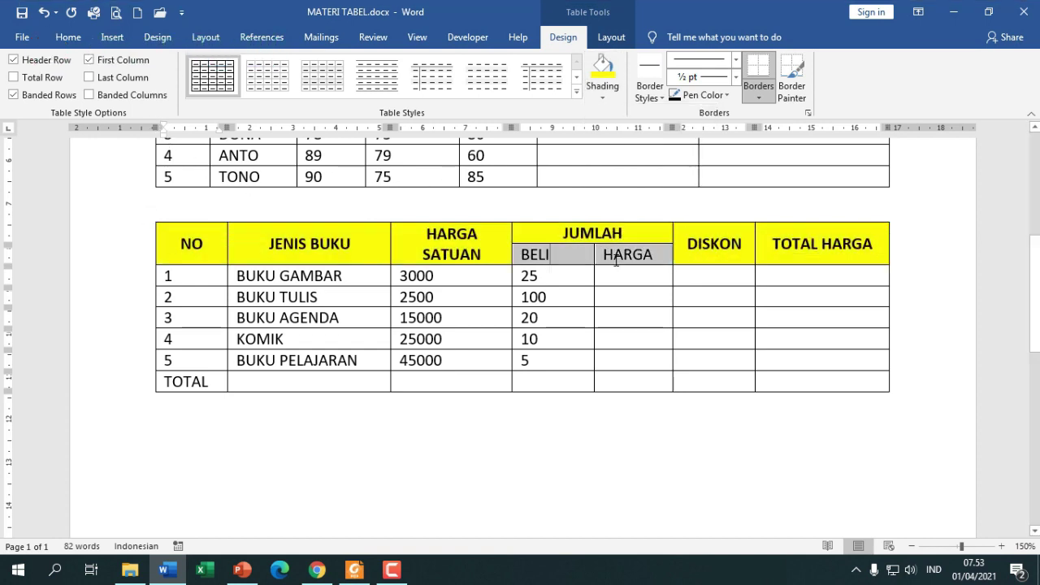
click(602, 70)
key(ctrl+b)
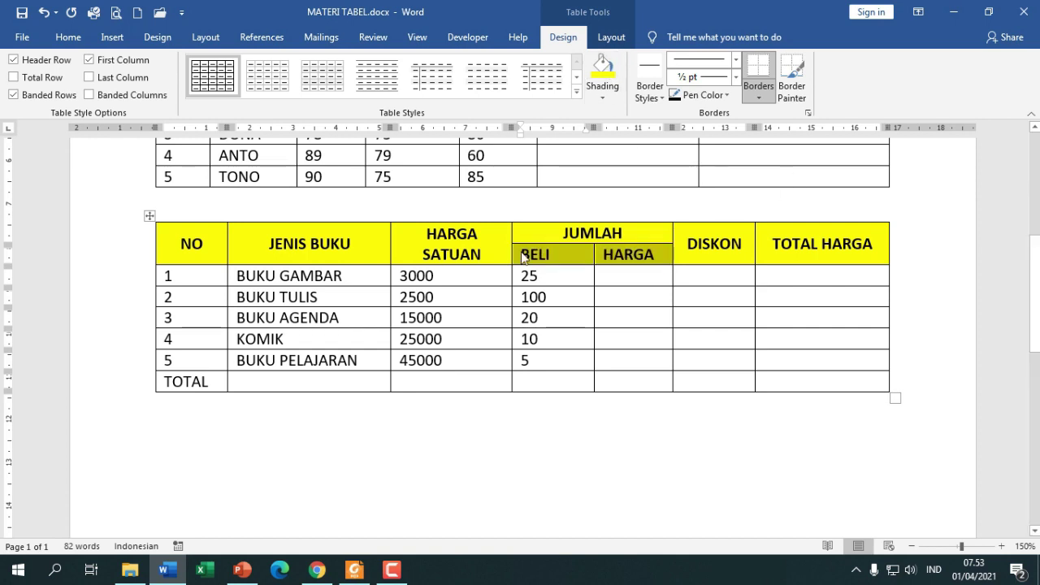
click(68, 36)
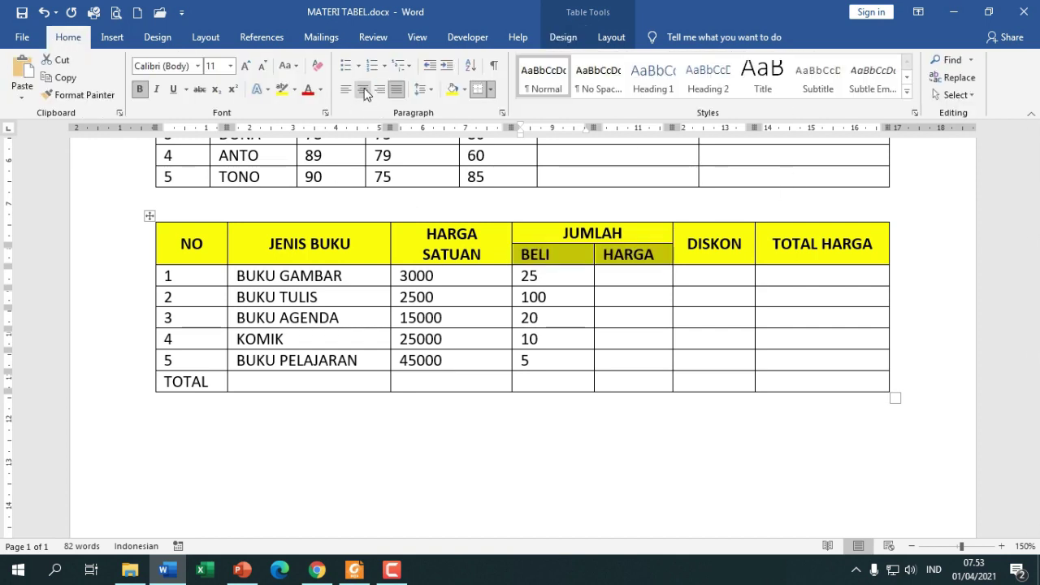
click(365, 88)
click(599, 256)
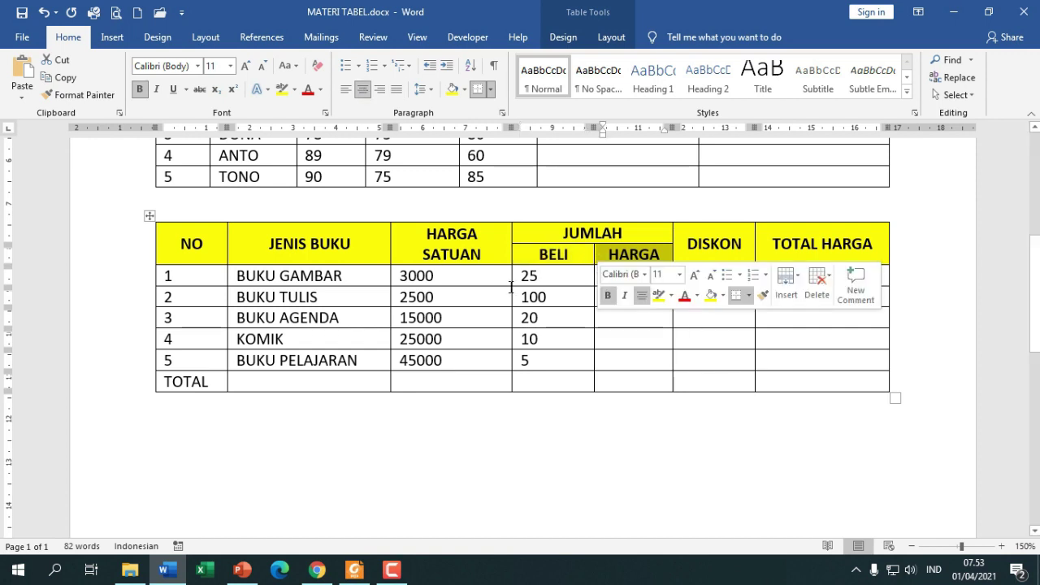
click(264, 380)
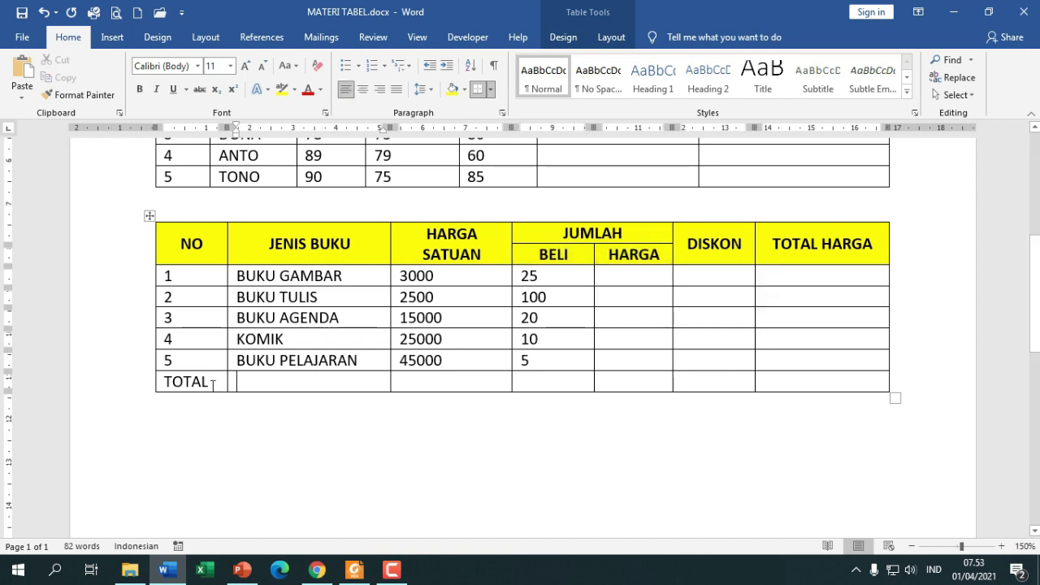
Merge the TOTAL row cells through DISKON into one centred, yellow cell with bold TOTAL
drag(194, 384, 696, 377)
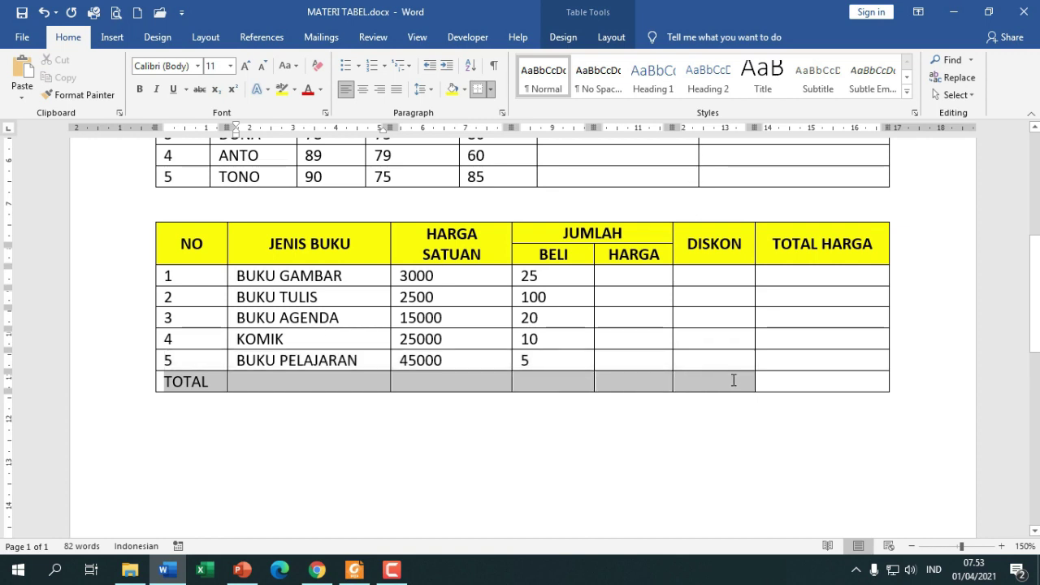
mouse_move(733, 381)
mouse_down()
mouse_move(785, 385)
mouse_move(733, 378)
mouse_up()
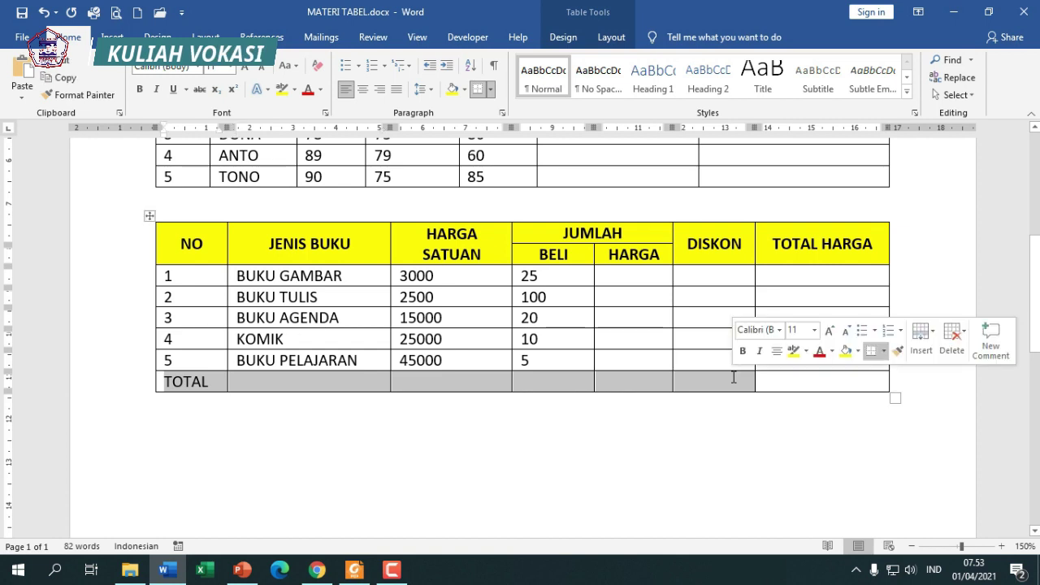
click(611, 37)
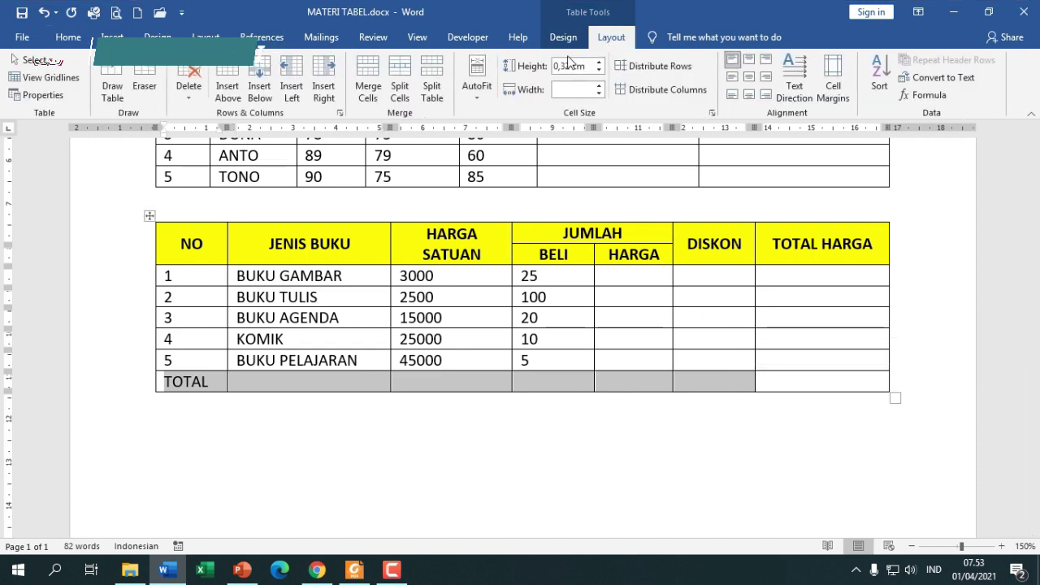
click(367, 85)
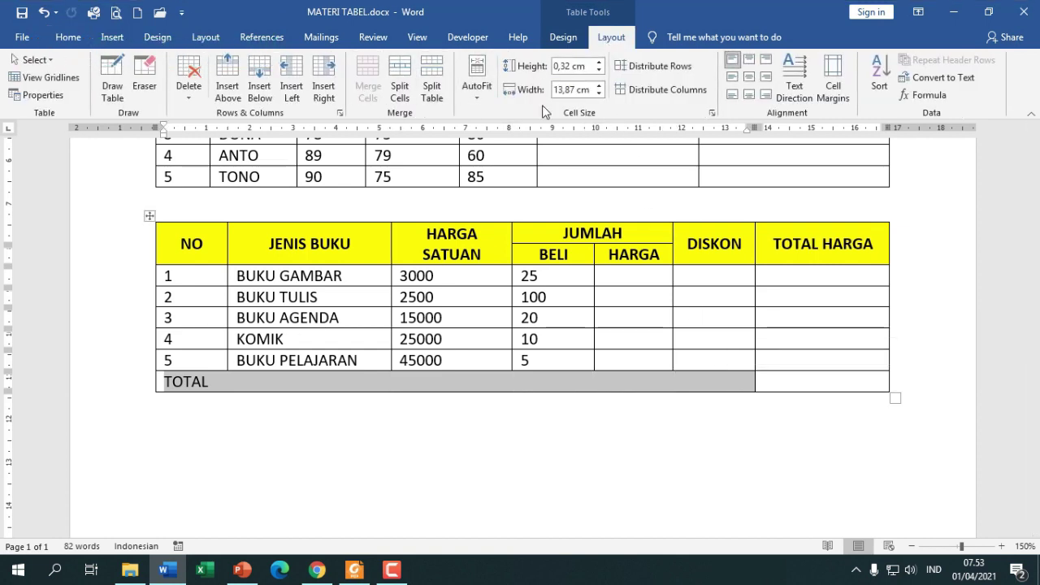
click(747, 81)
click(569, 41)
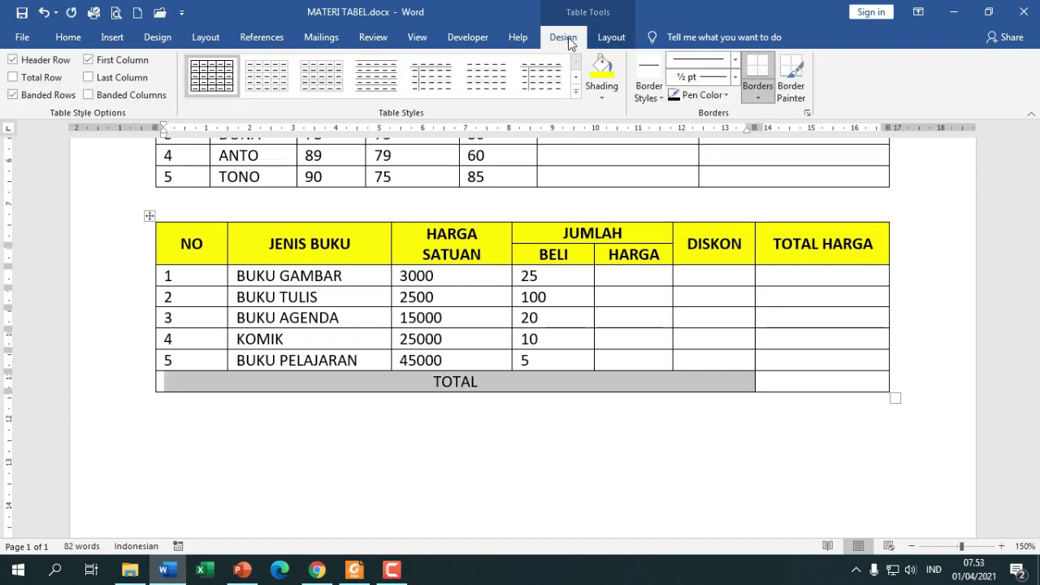
click(601, 72)
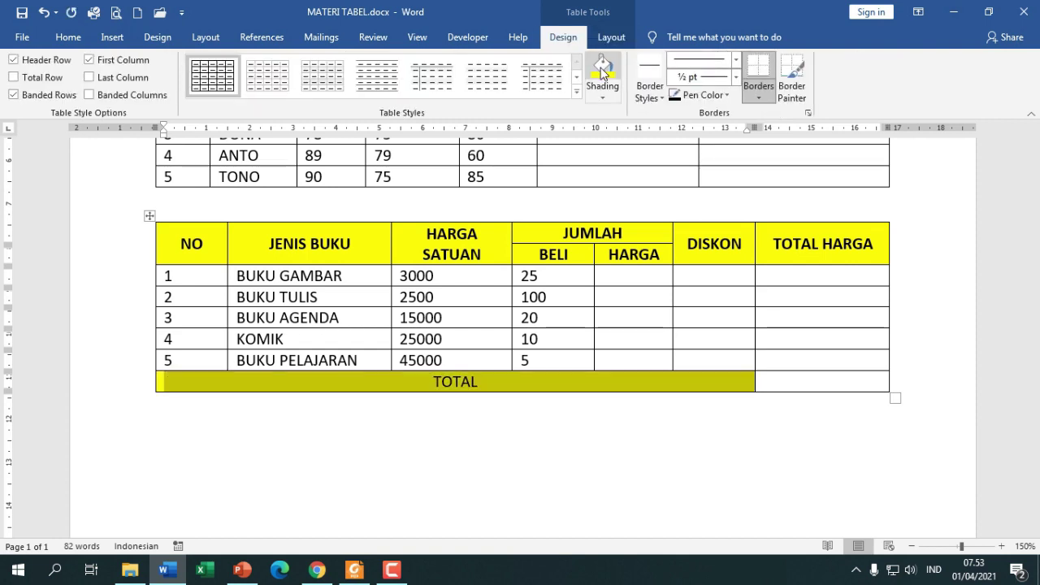
key(ctrl+b)
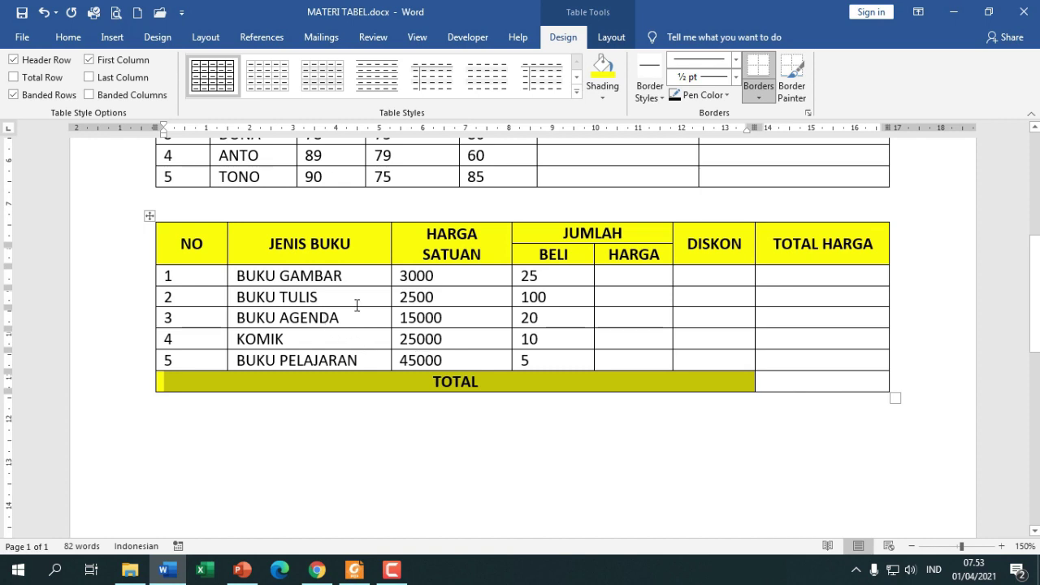
click(726, 293)
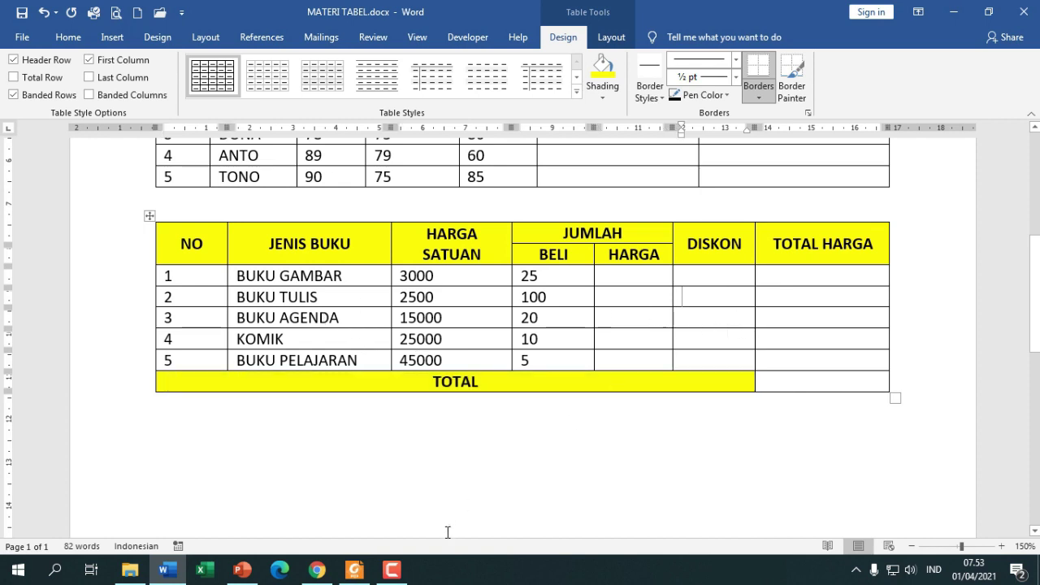
Pick a thick 3 pt border line style for the Border Painter
click(614, 279)
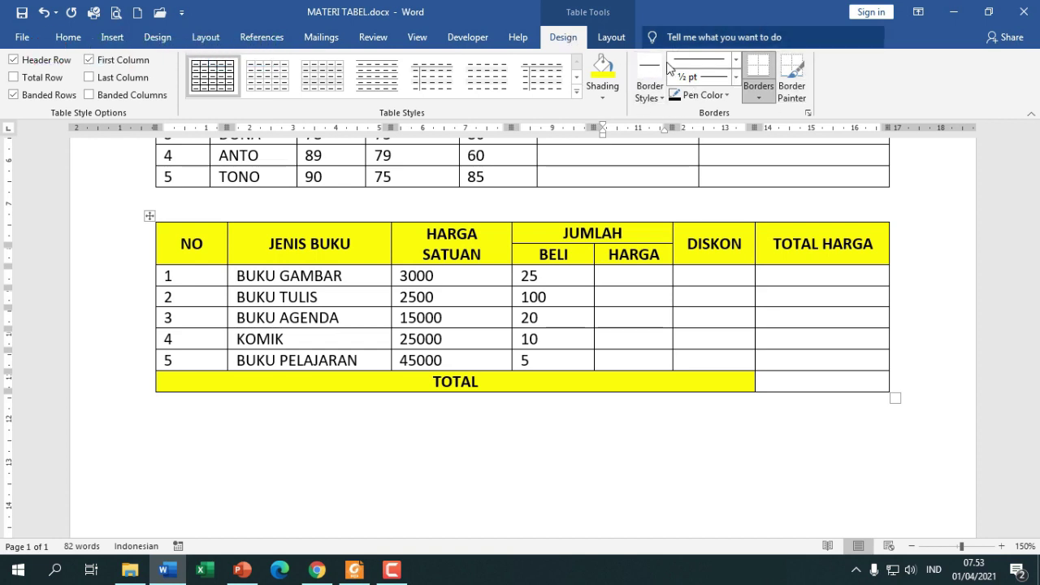
click(736, 61)
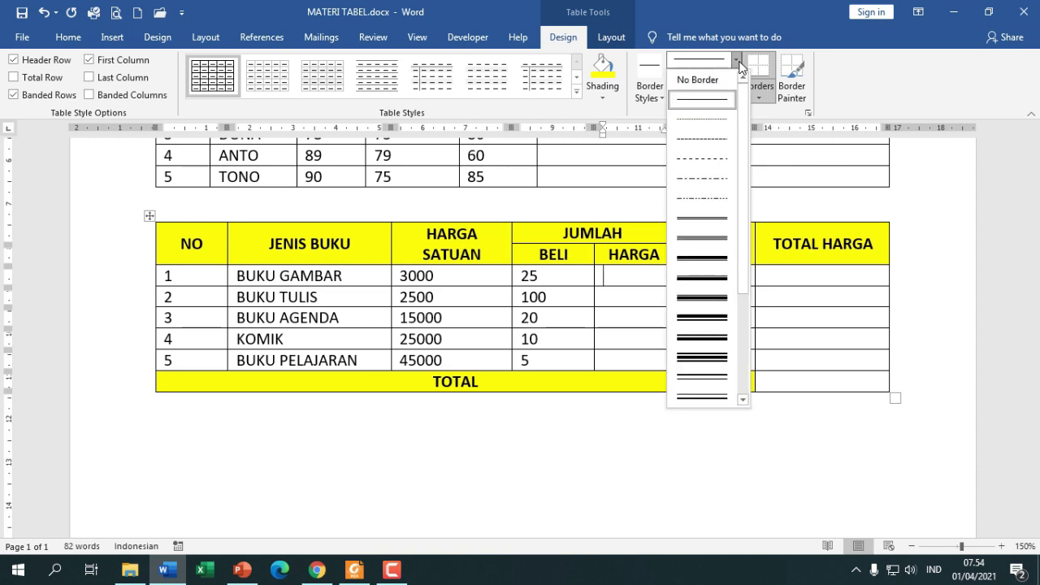
scroll(740, 146, down, 3)
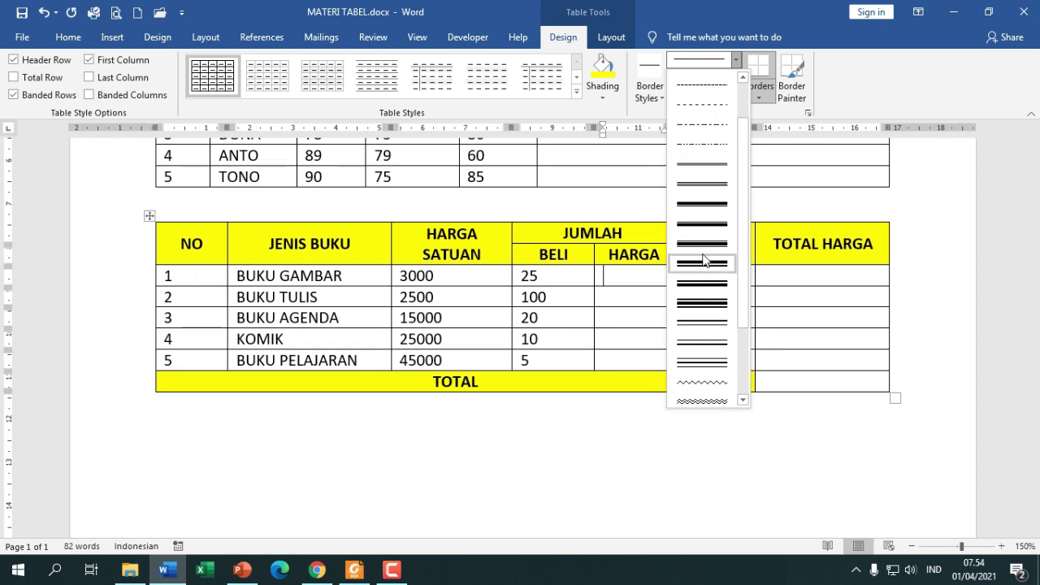
click(704, 205)
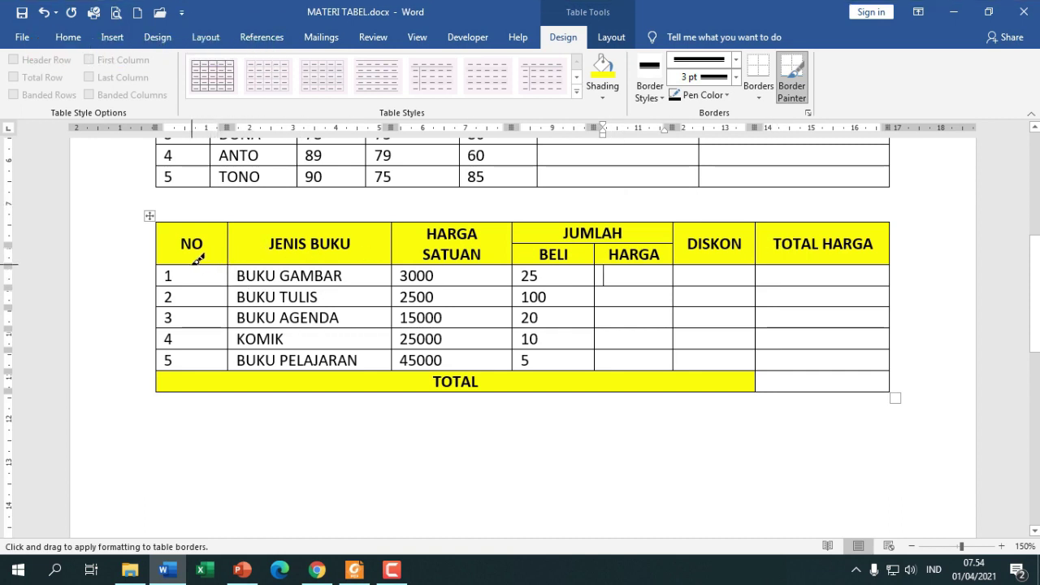
Paint thick borders under the header row and above the TOTAL row
drag(209, 264, 788, 246)
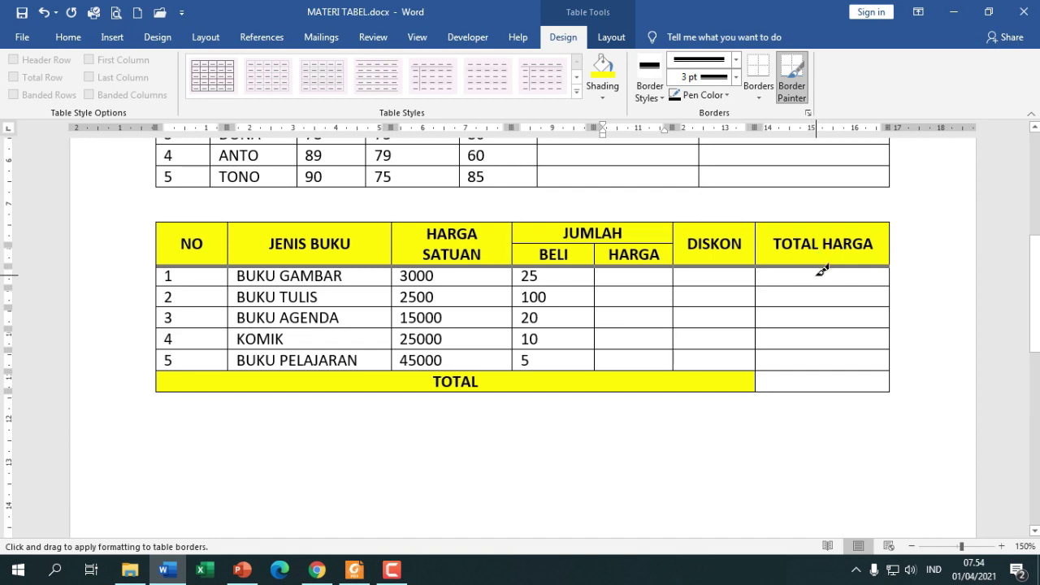
drag(816, 262, 822, 279)
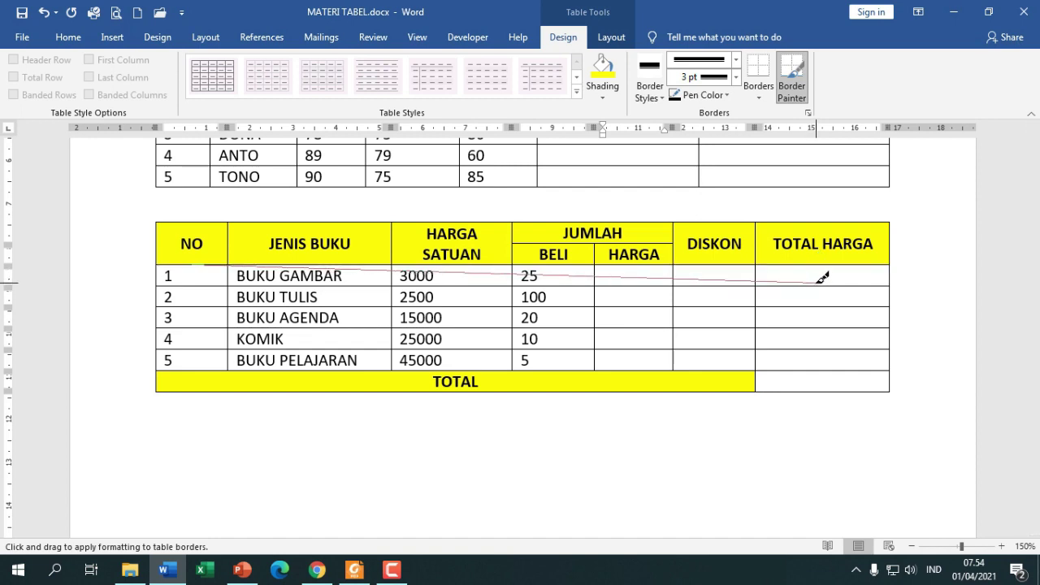
drag(823, 279, 831, 269)
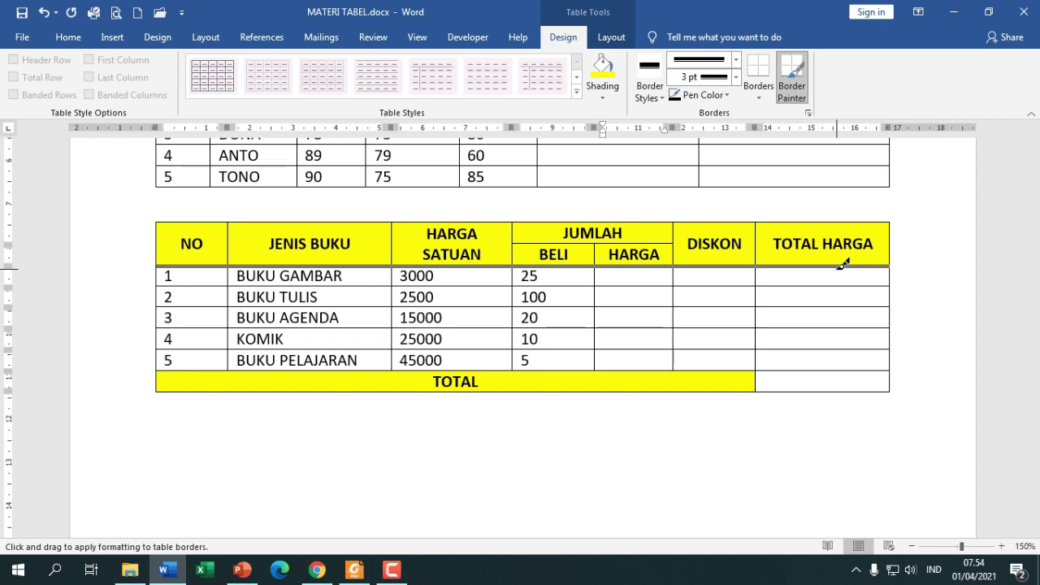
drag(844, 264, 780, 265)
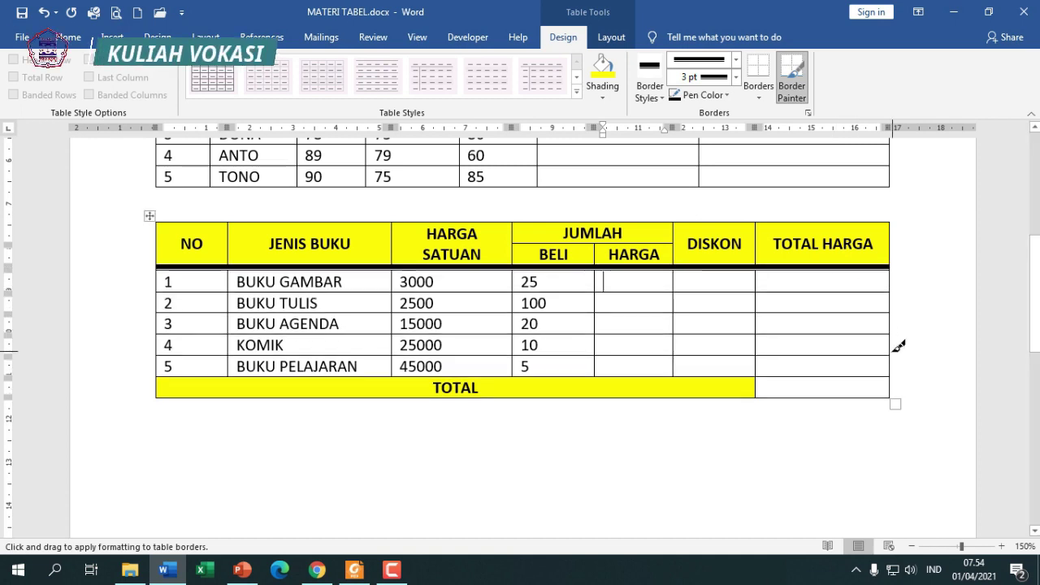
mouse_move(216, 375)
mouse_down()
mouse_move(674, 344)
mouse_move(837, 372)
mouse_up()
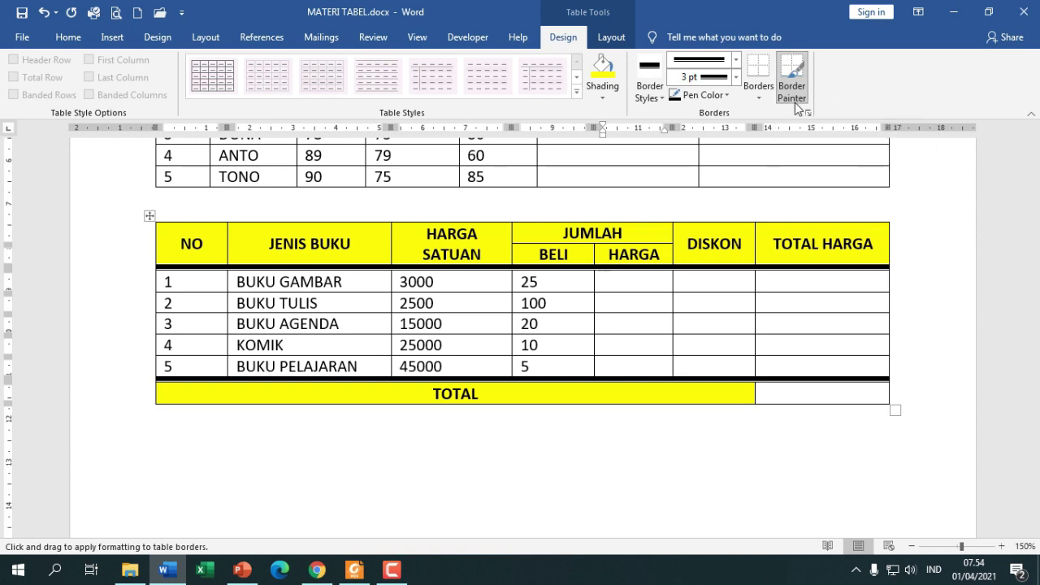
Give the TOTAL row a thin single-line bottom border, after trying no border and 3 pt
click(736, 60)
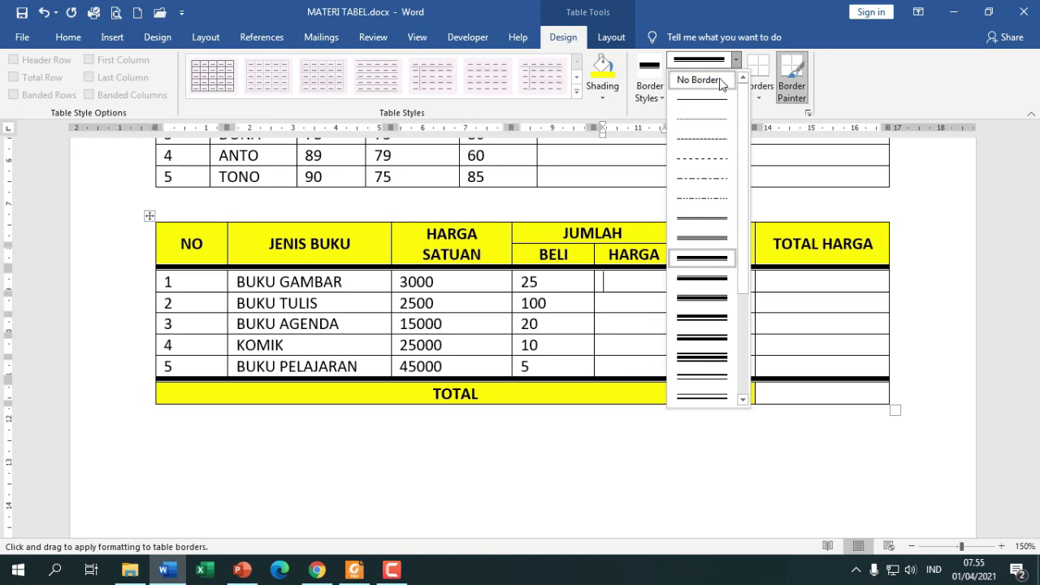
click(720, 81)
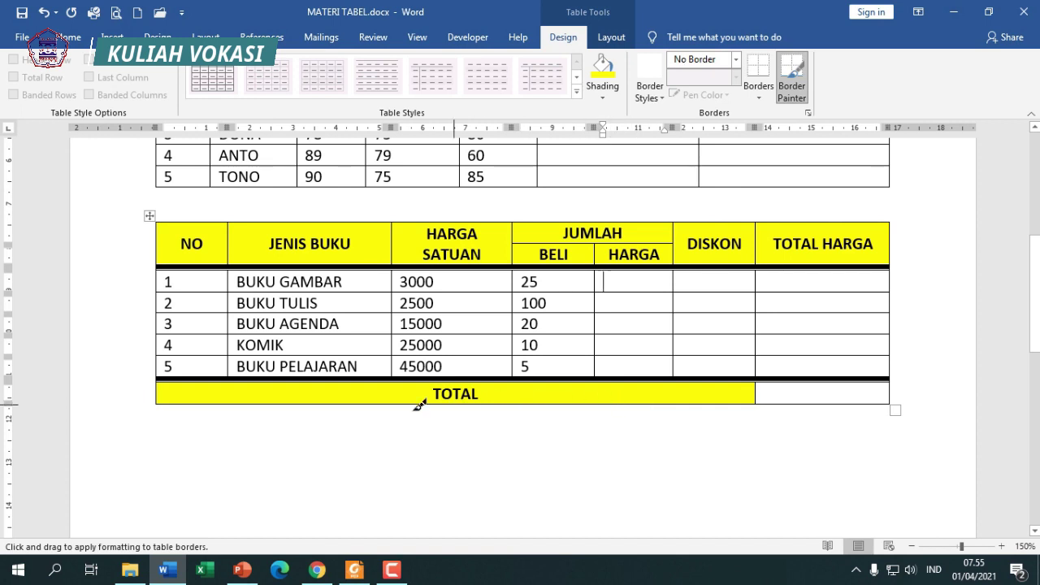
drag(308, 396, 420, 393)
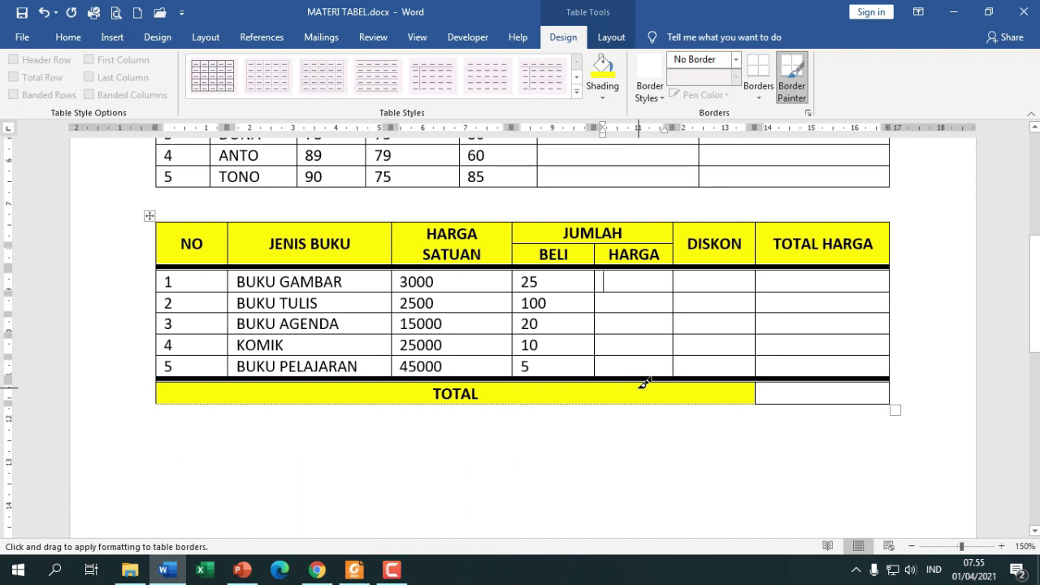
click(737, 60)
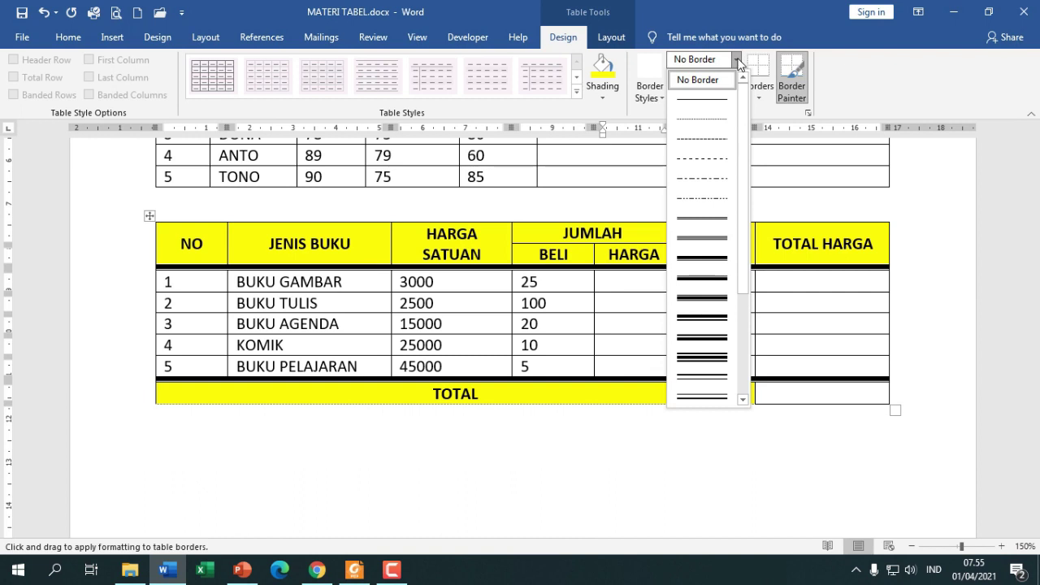
click(703, 267)
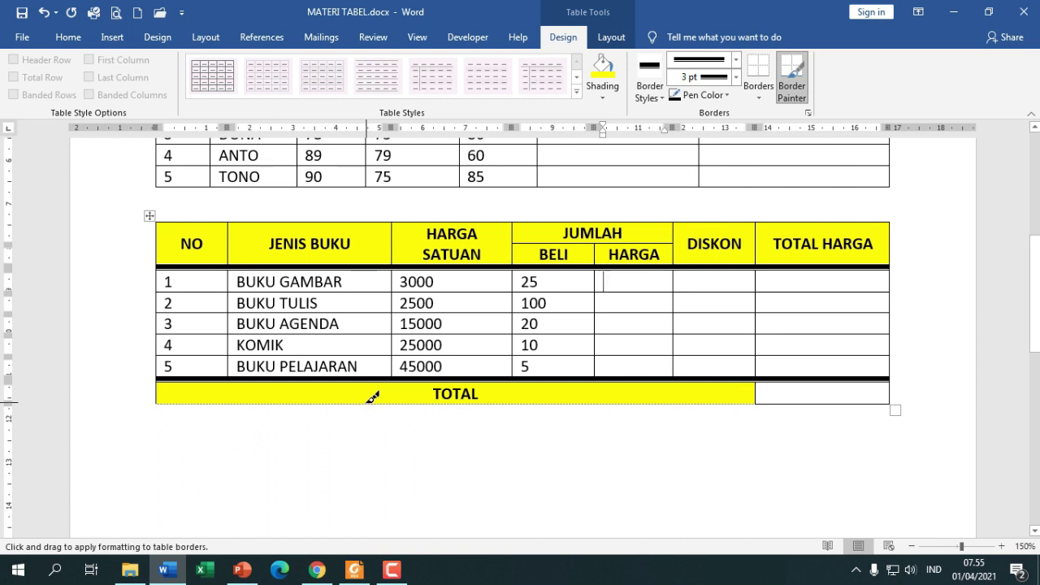
drag(373, 397, 586, 395)
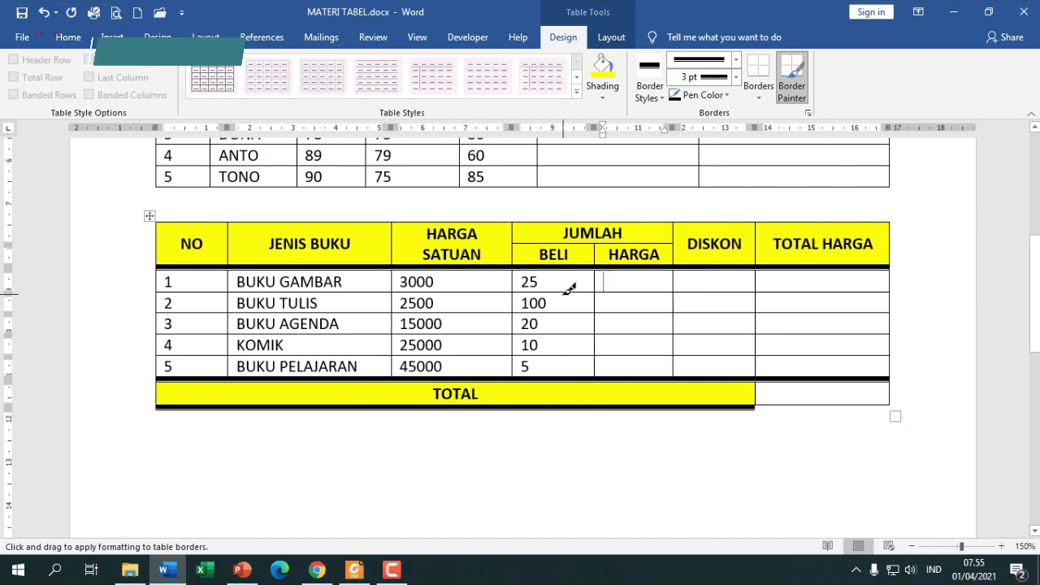
click(736, 59)
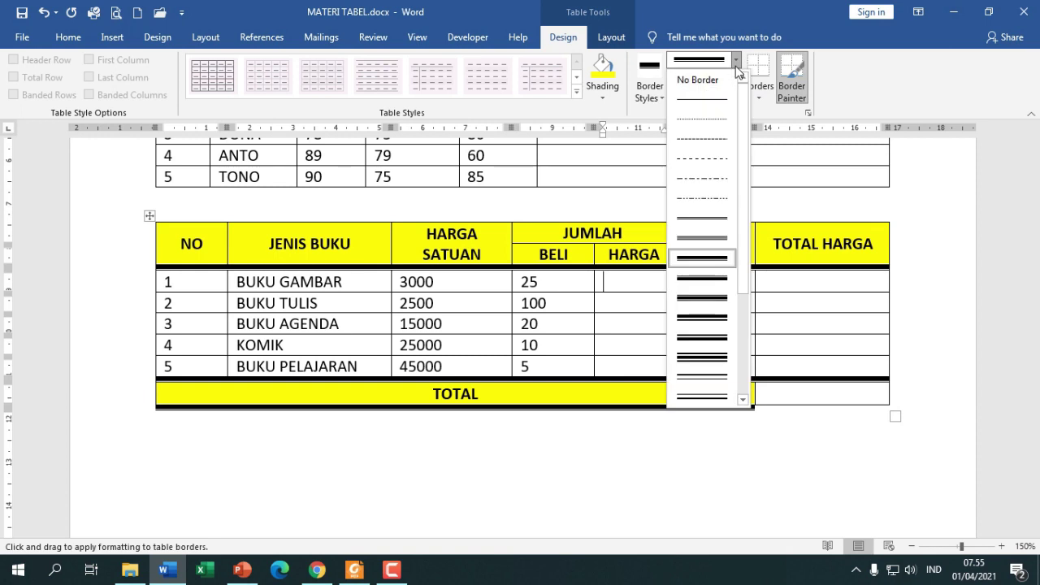
click(721, 104)
drag(203, 400, 708, 395)
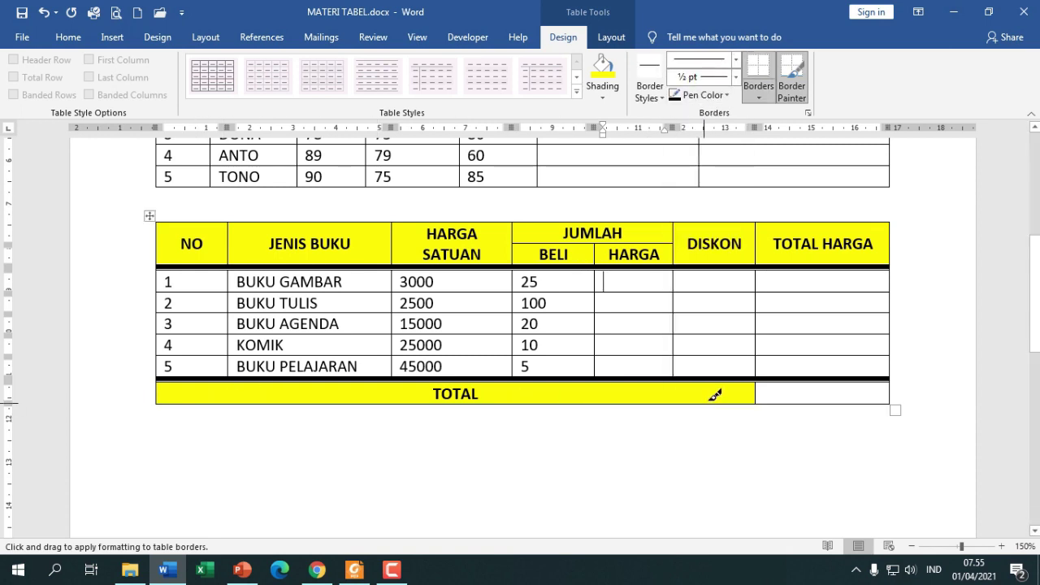
Save MATERI TABEL.docx and place the cursor in row 1's empty HARGA cell
click(21, 13)
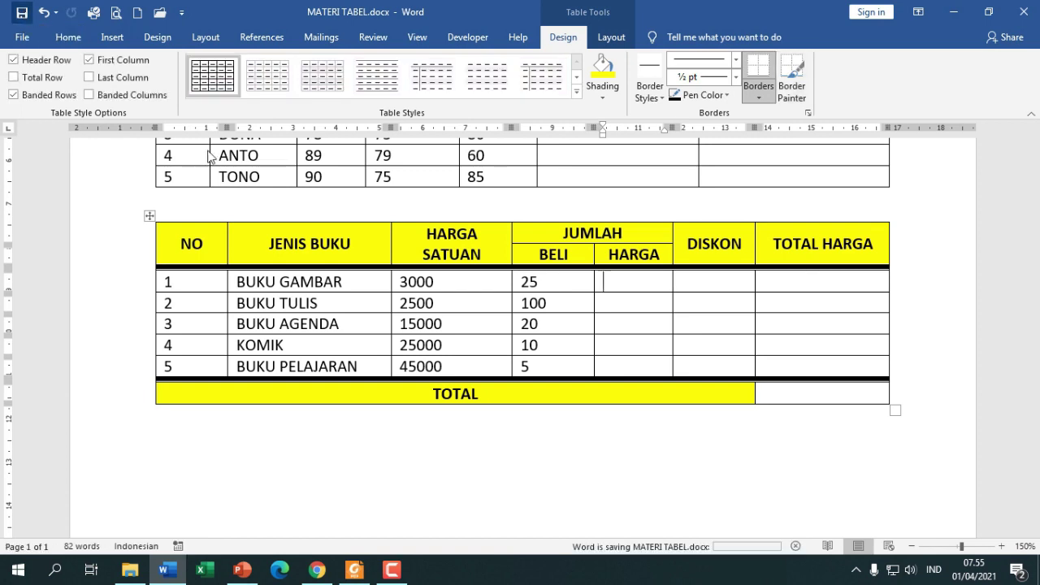
click(620, 278)
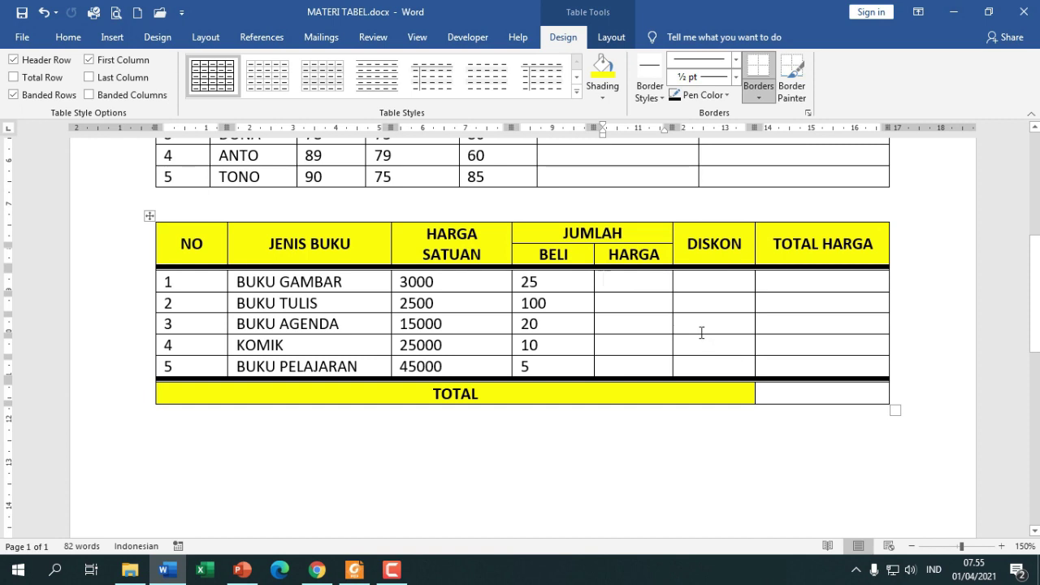
click(439, 286)
click(569, 285)
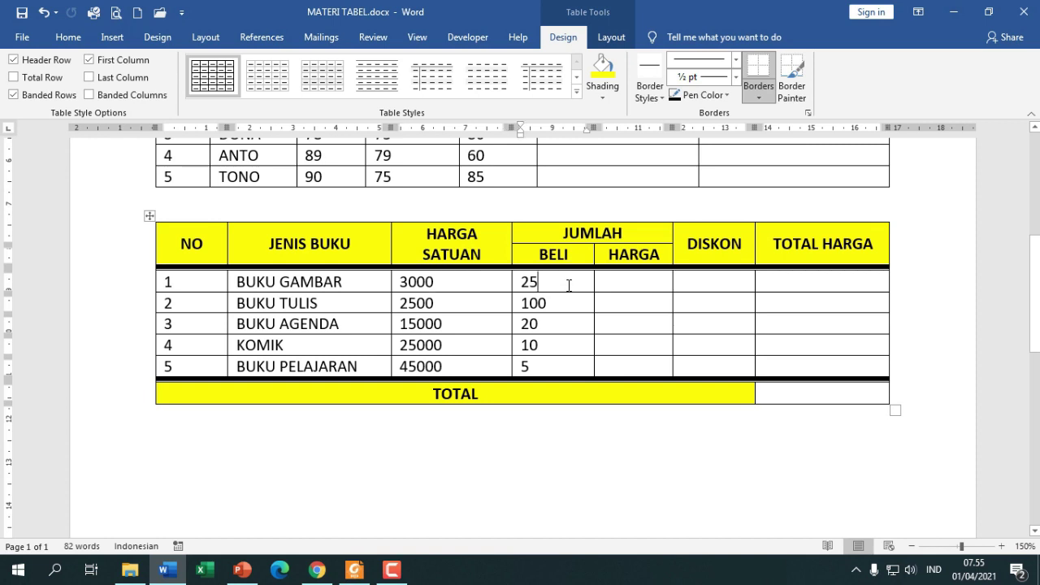
click(632, 284)
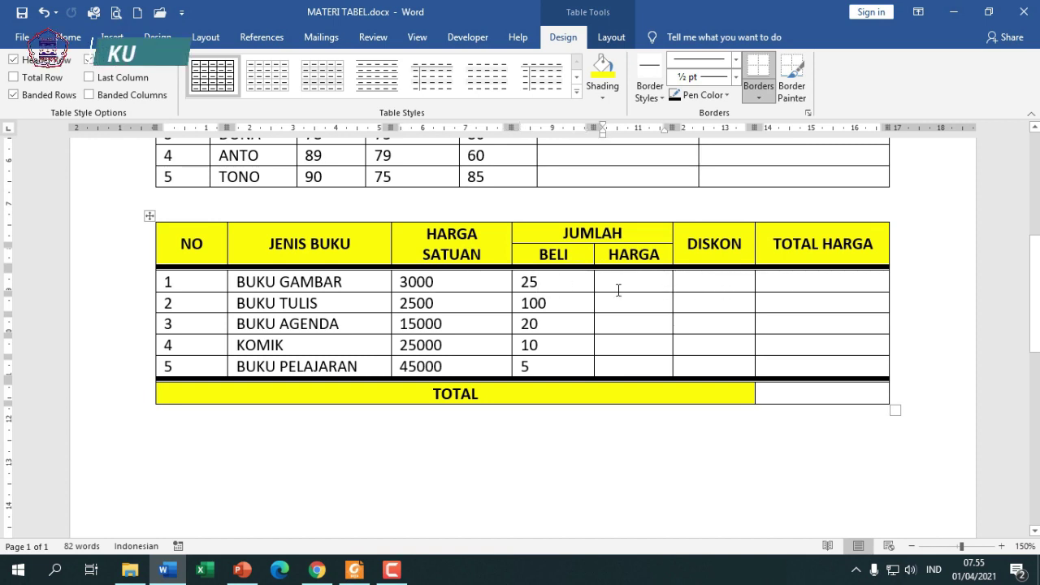
Insert the formula =C3*D3 into row 1's HARGA cell, showing 75000
click(613, 37)
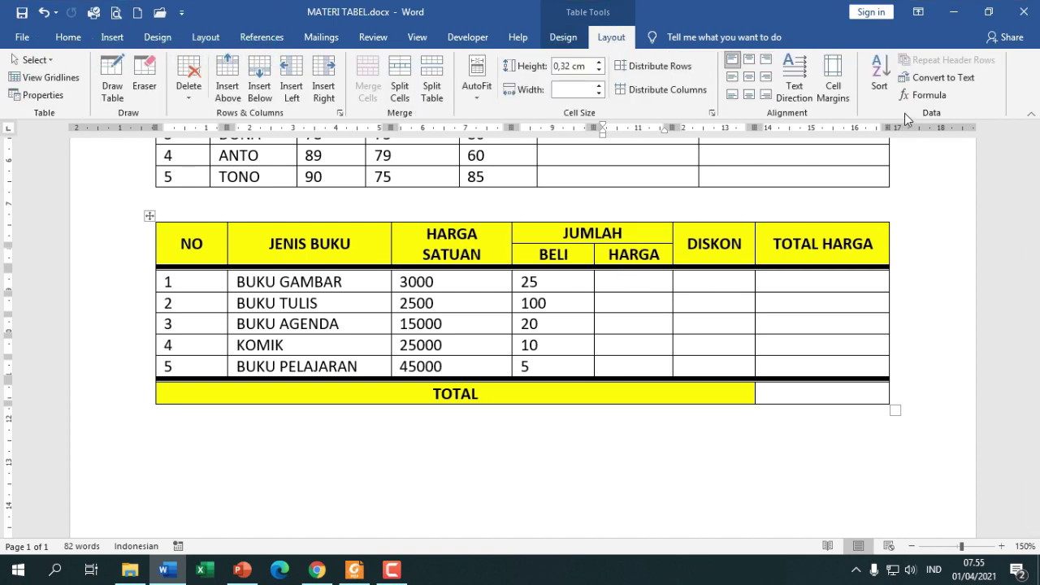
click(923, 104)
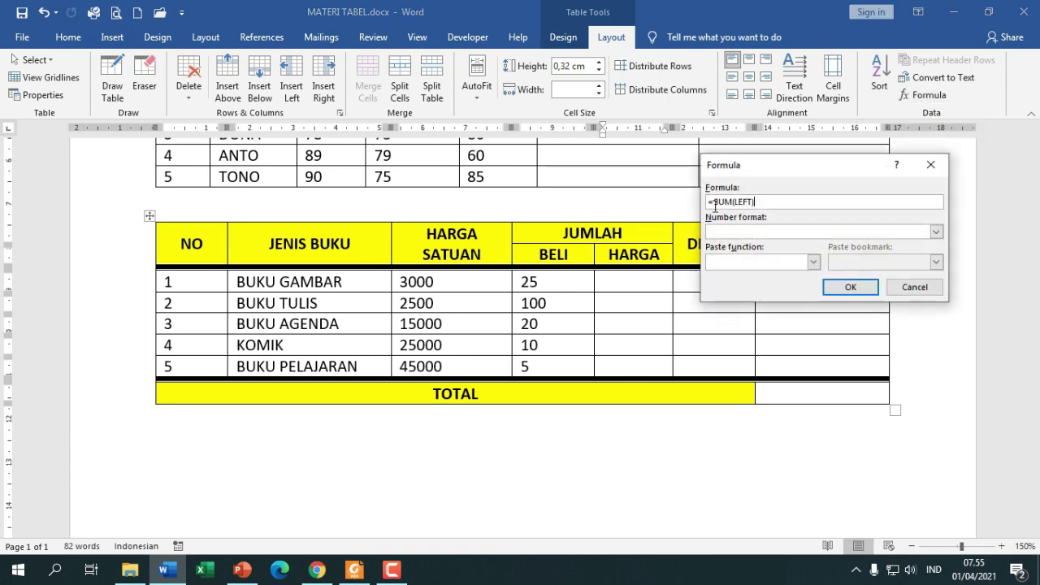
drag(714, 202, 812, 220)
text(c4)
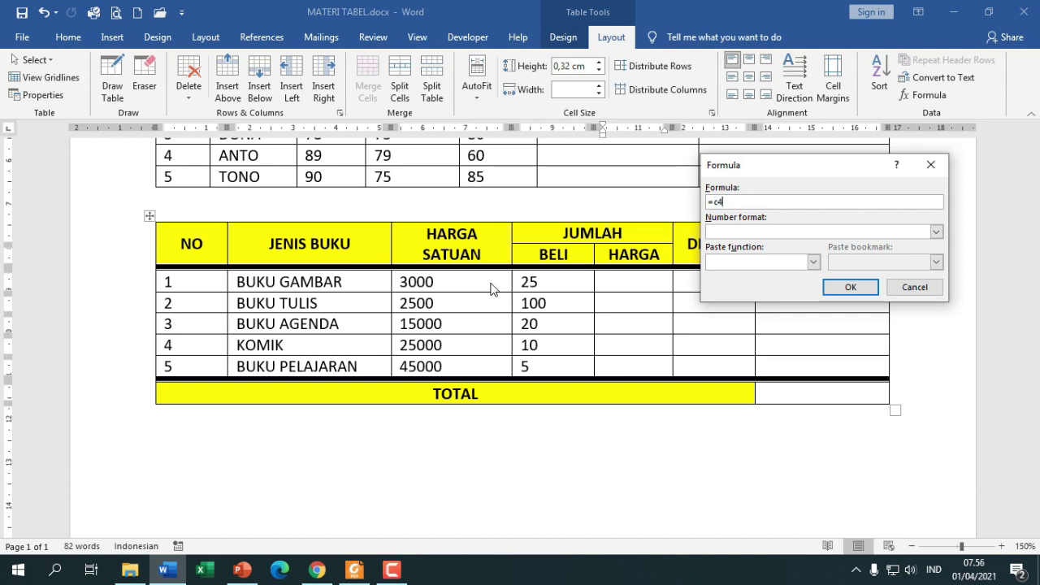
key(BackSpace)
text(C3*D3)
click(865, 290)
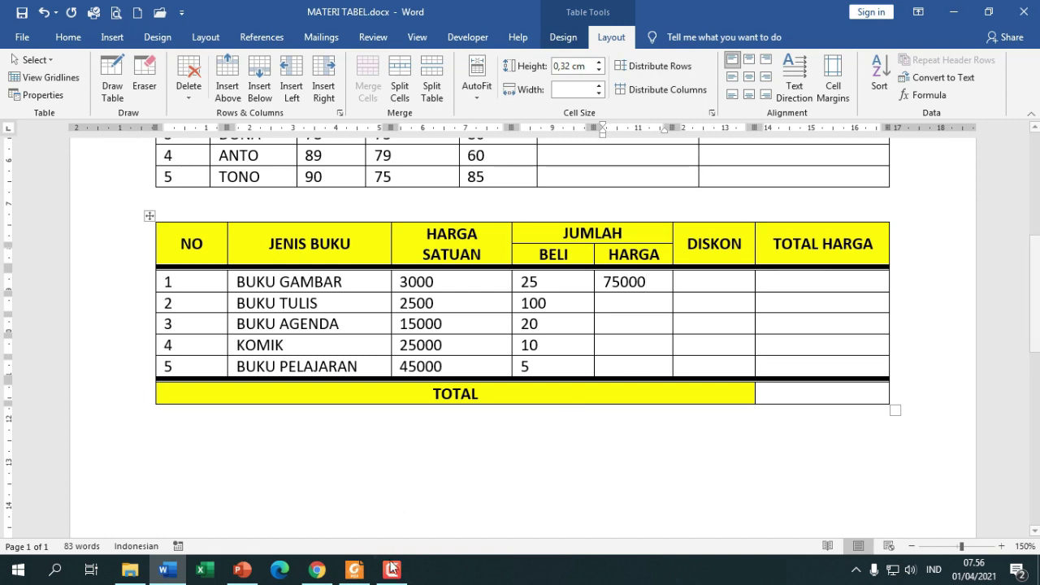
click(363, 573)
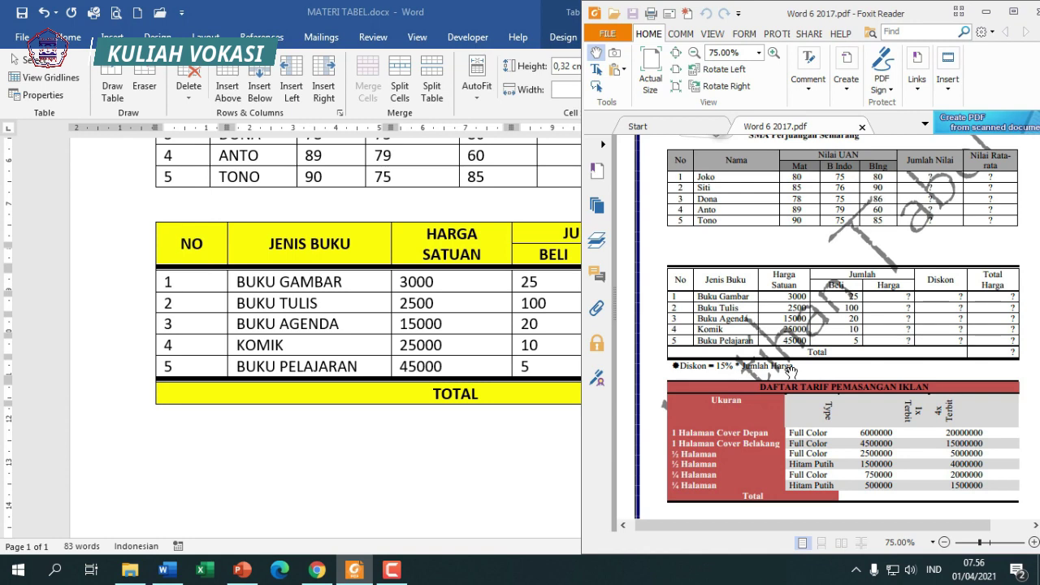
key(alt+Tab)
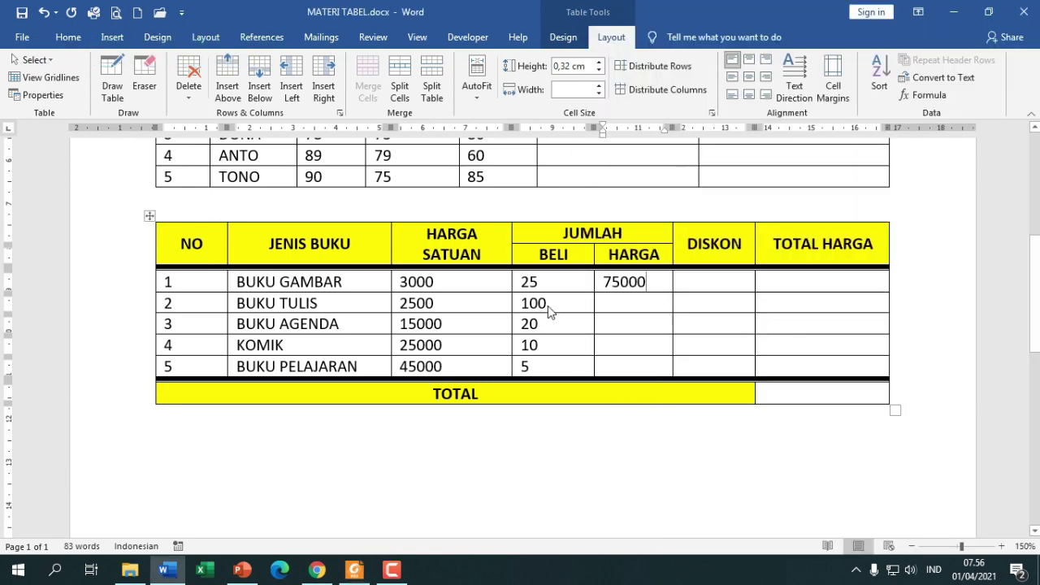
Enter the formula =15%*E3 in row 1's DISKON cell, giving 11250
click(695, 282)
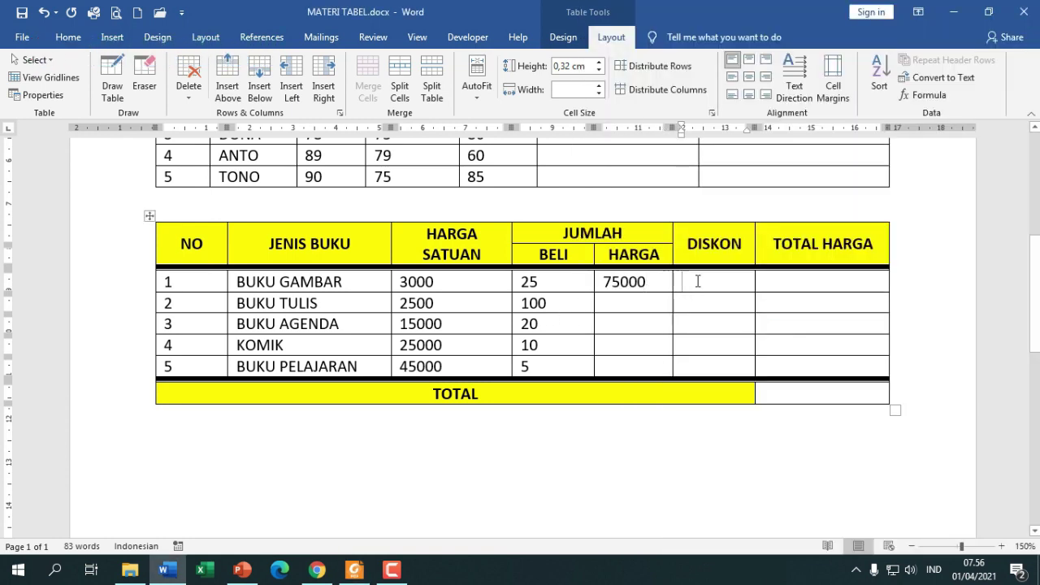
click(918, 101)
drag(718, 205, 851, 213)
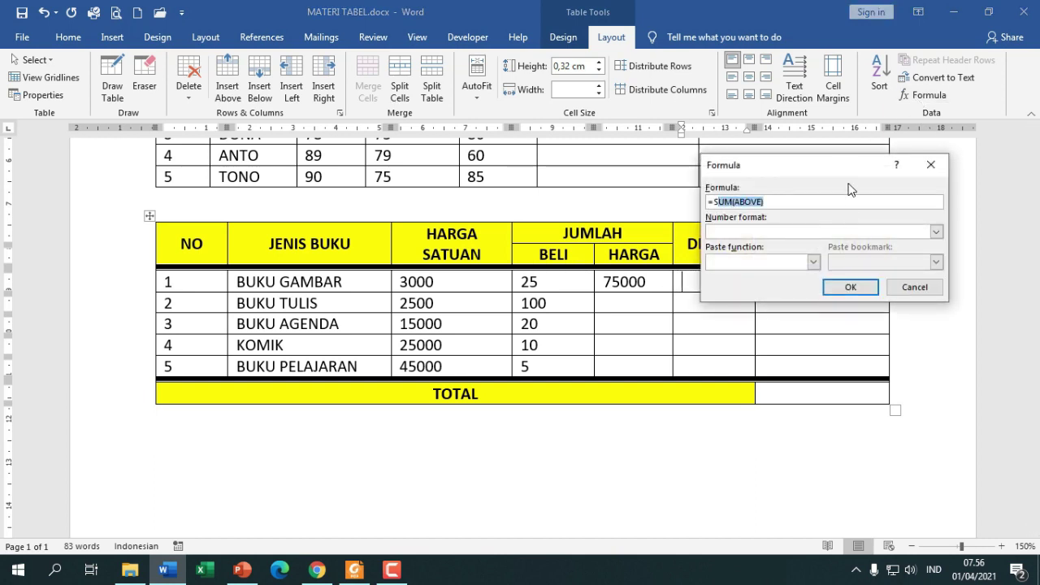
text(15%*)
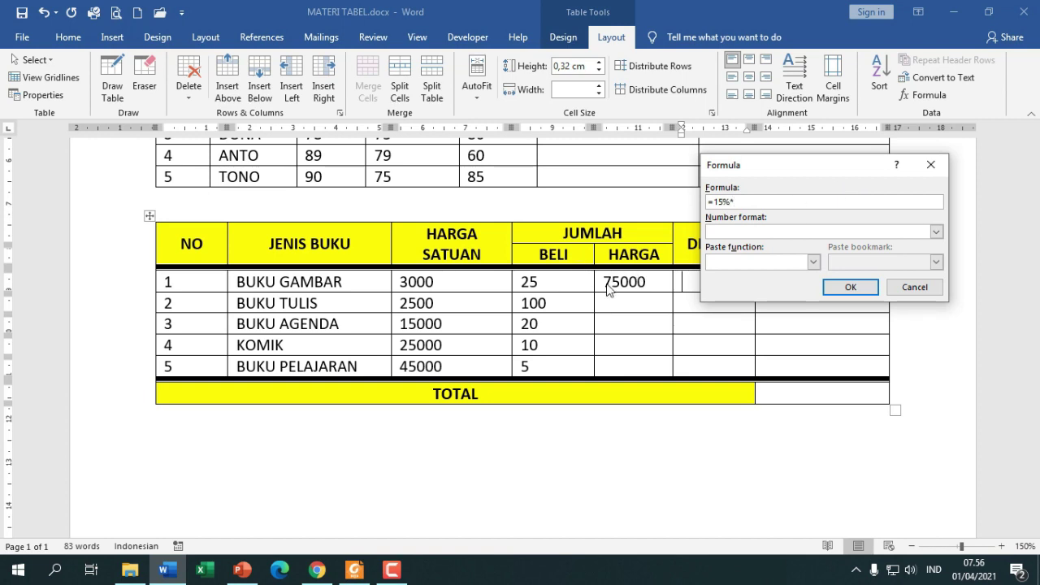
text(E3)
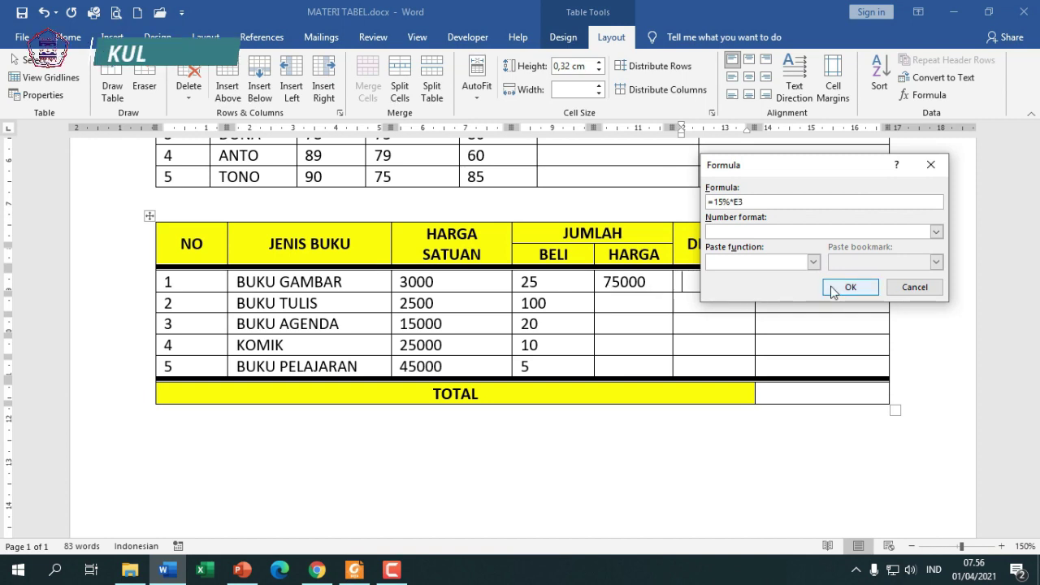
click(849, 287)
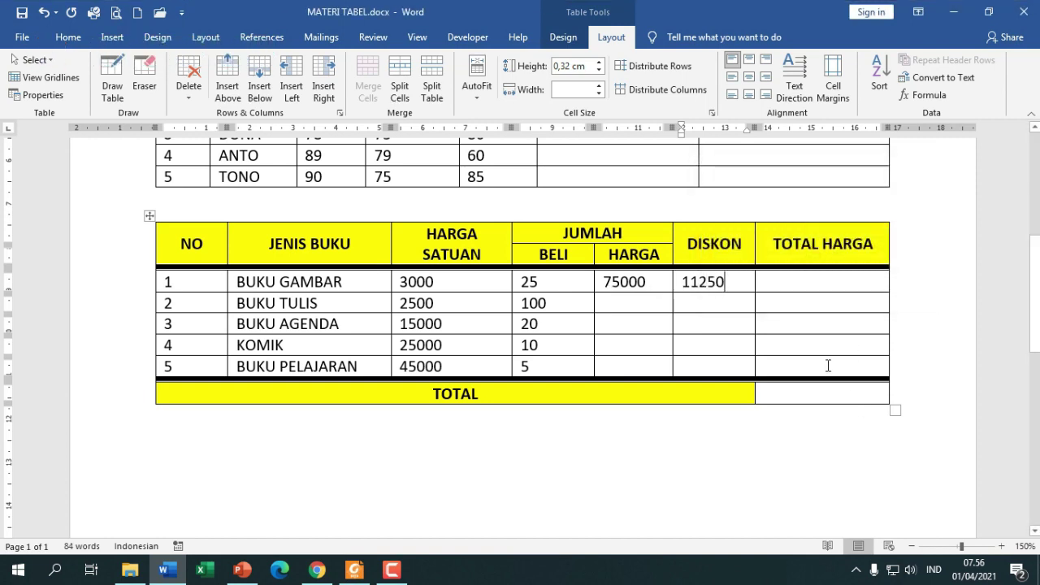
click(798, 281)
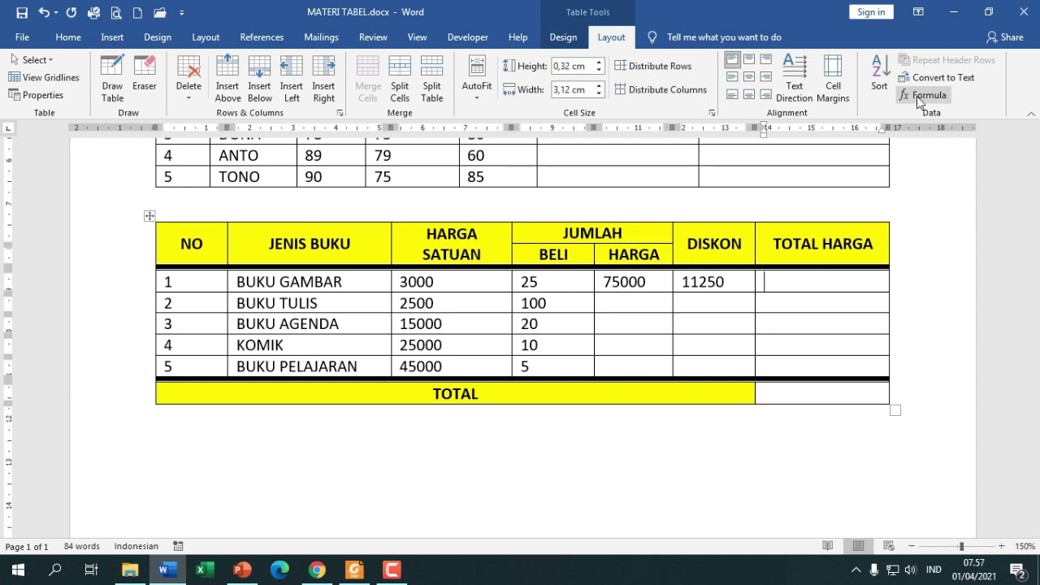
Replace SUM(ABOVE) with =E3-F3 in row 1's TOTAL HARGA cell, giving 63750
click(917, 96)
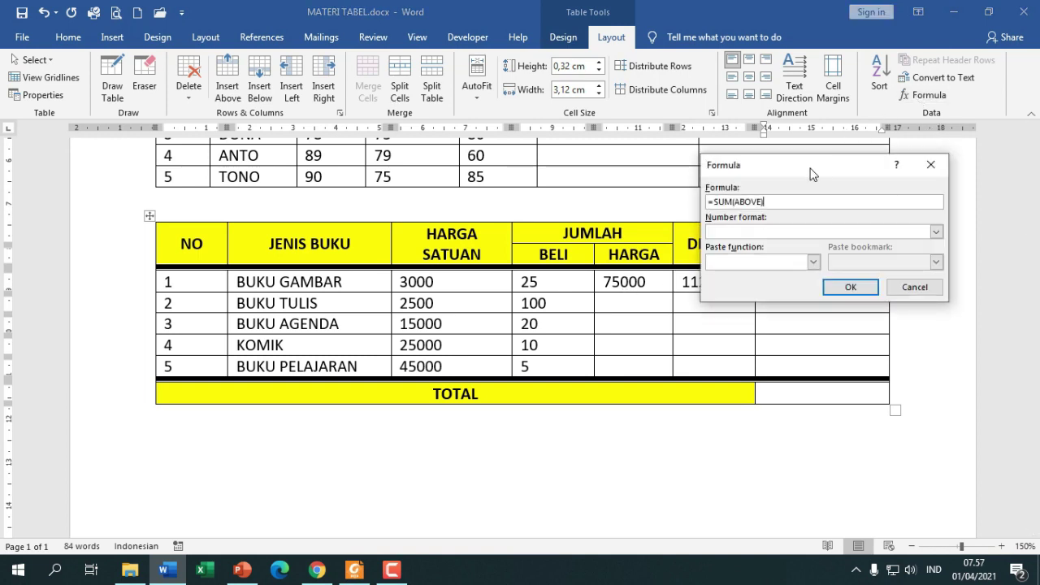
drag(810, 168, 755, 331)
drag(659, 361, 783, 367)
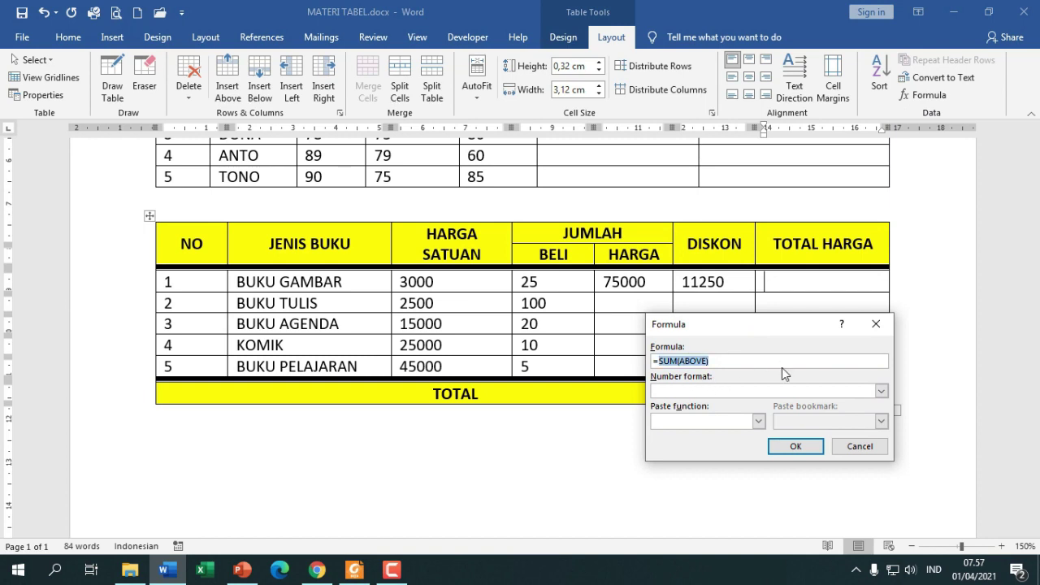
text(E3)
text(-F3)
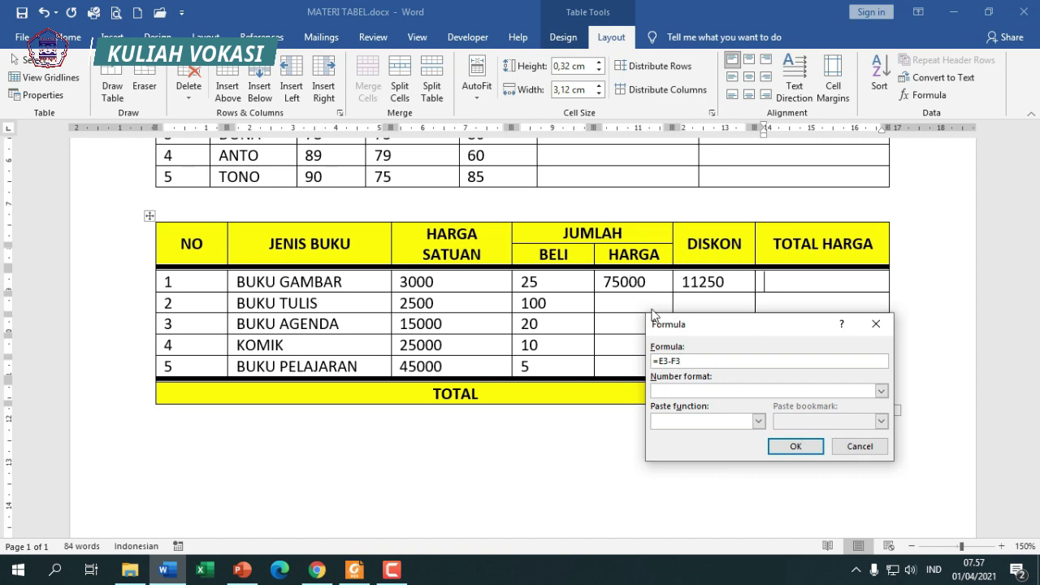
click(797, 447)
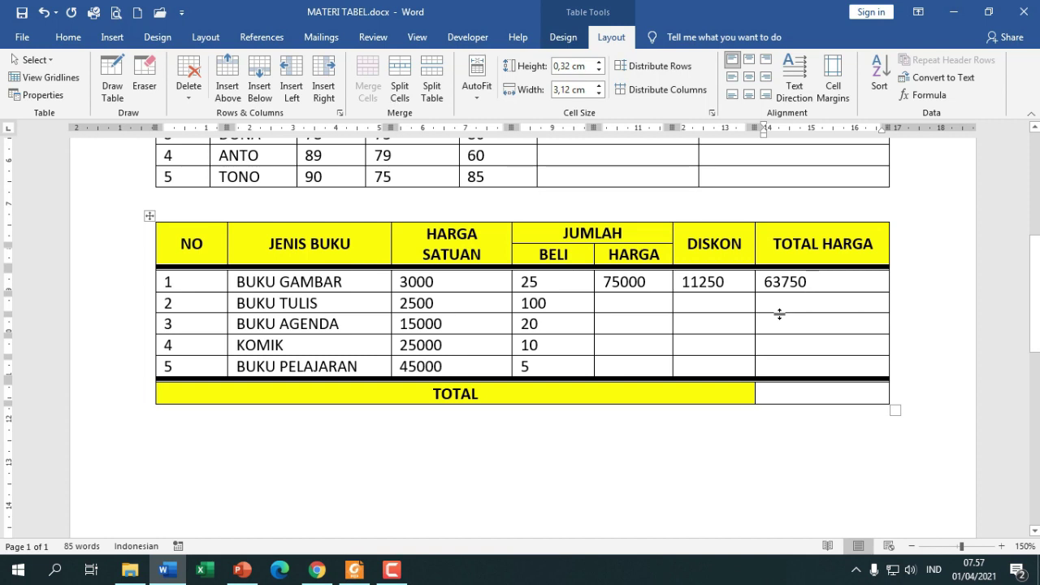
Insert =SUM(ABOVE) into the TOTAL row's TOTAL HARGA cell, showing 63750
click(800, 398)
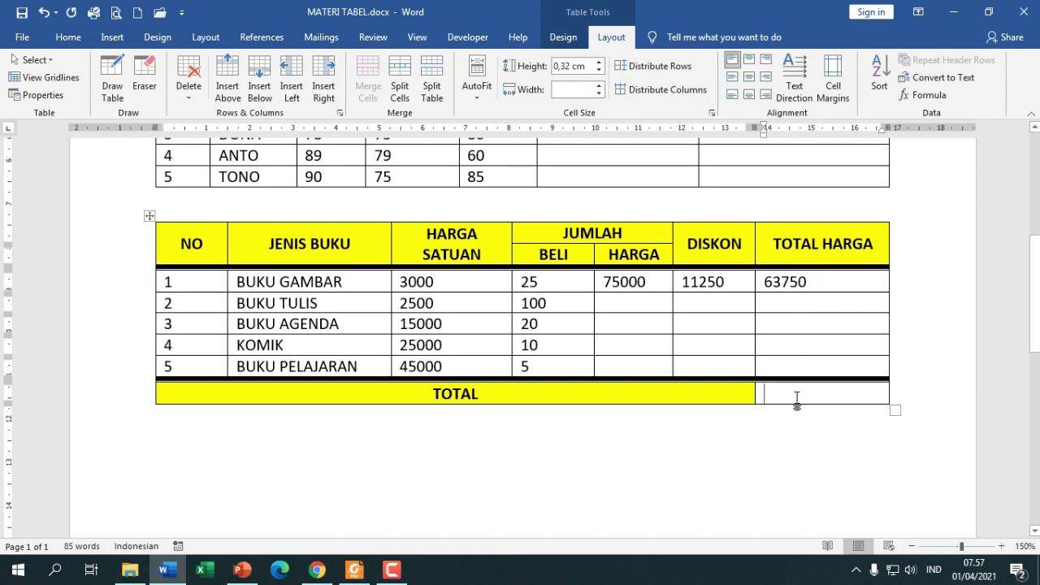
click(923, 95)
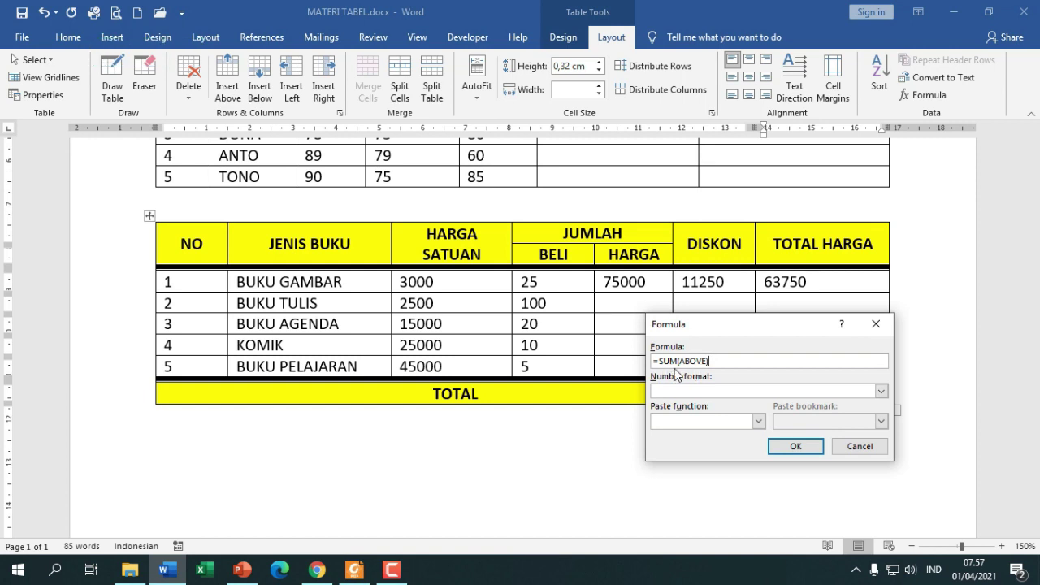
click(819, 448)
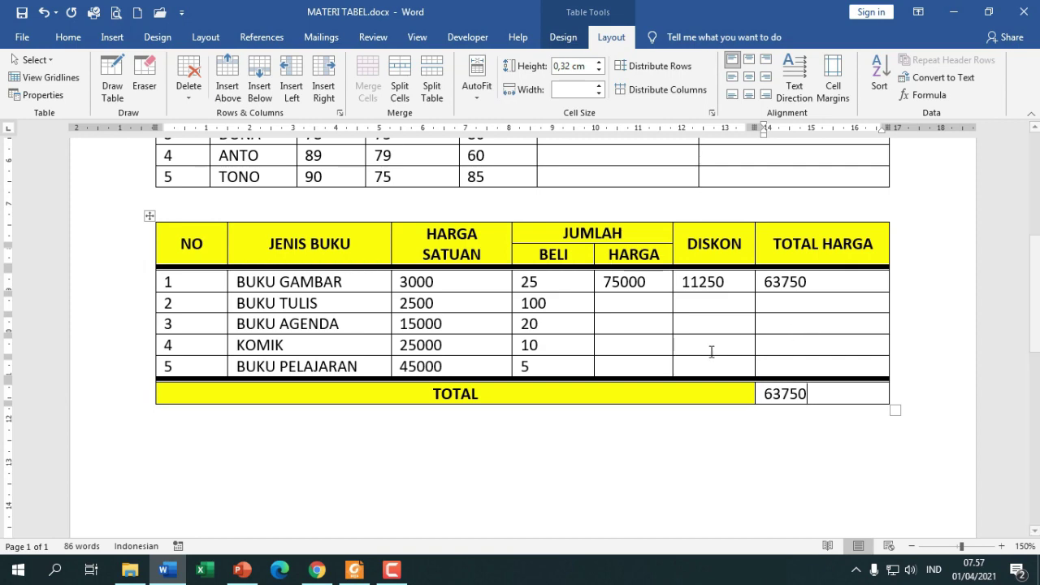
scroll(701, 392, up, 3)
scroll(705, 389, down, 1)
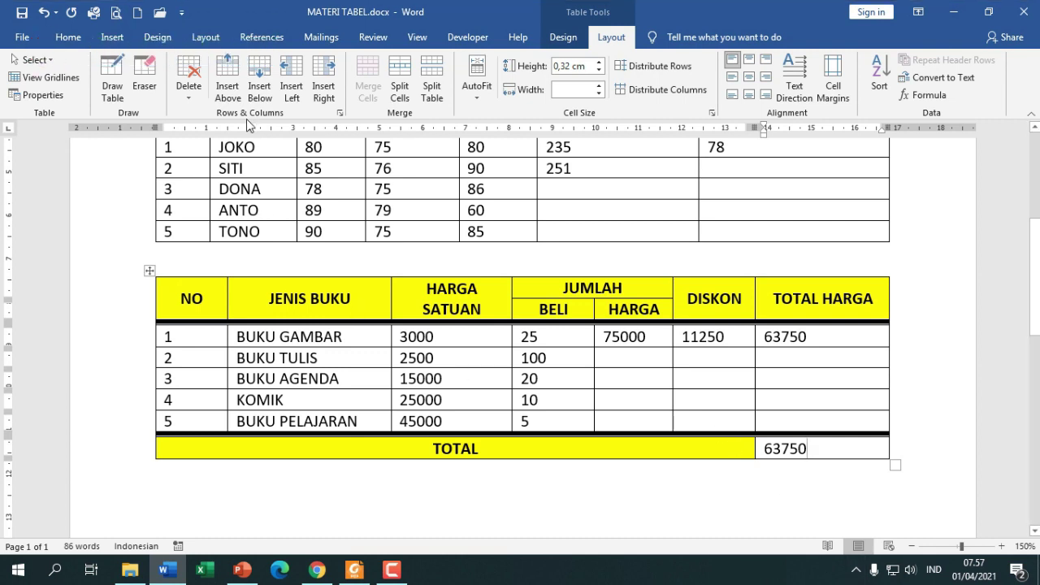
Start a custom text watermark and replace the preset text with 'Latihan Tabel'
click(158, 37)
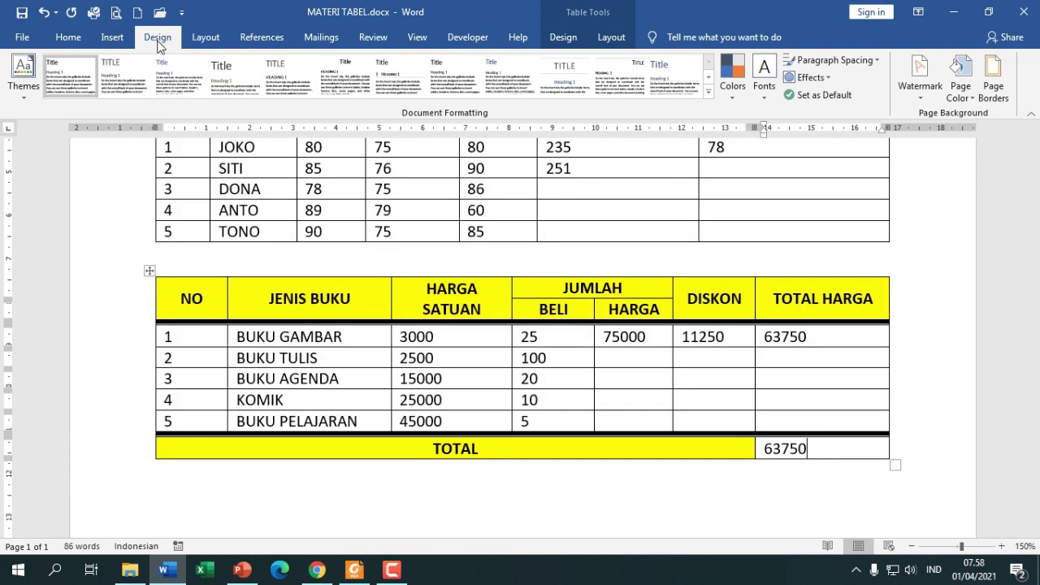
click(919, 96)
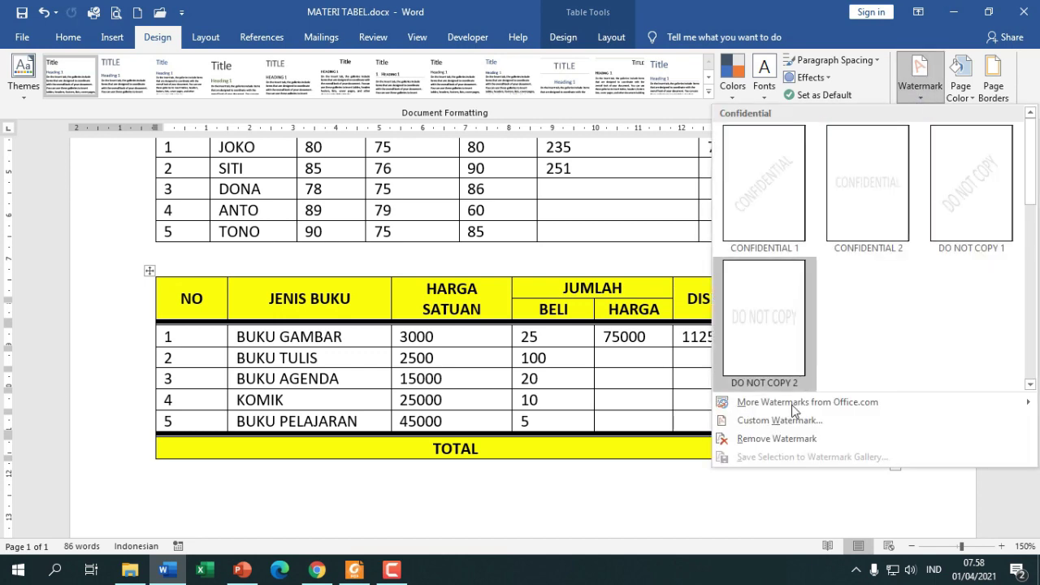
click(787, 421)
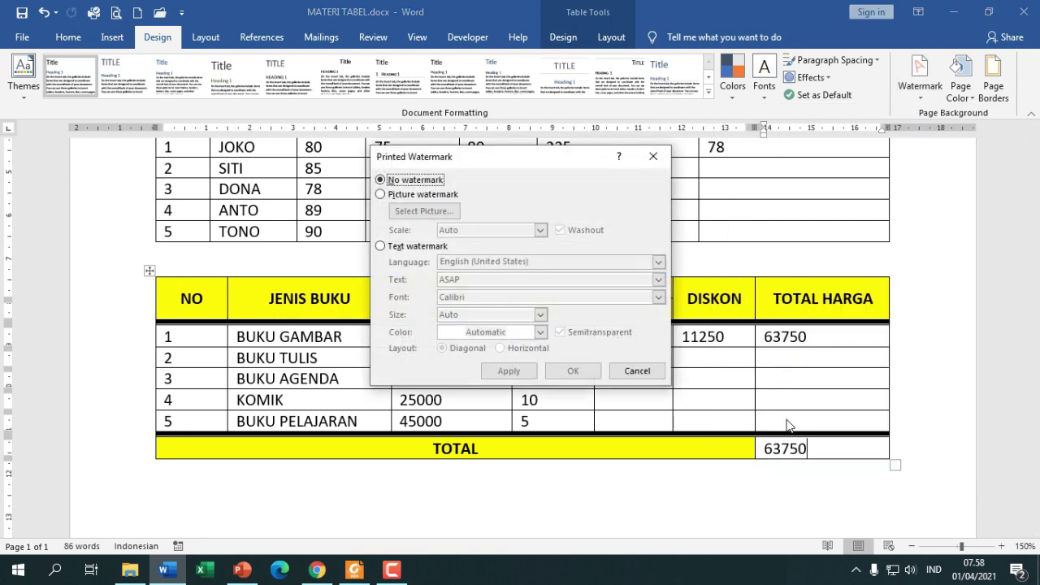
click(382, 195)
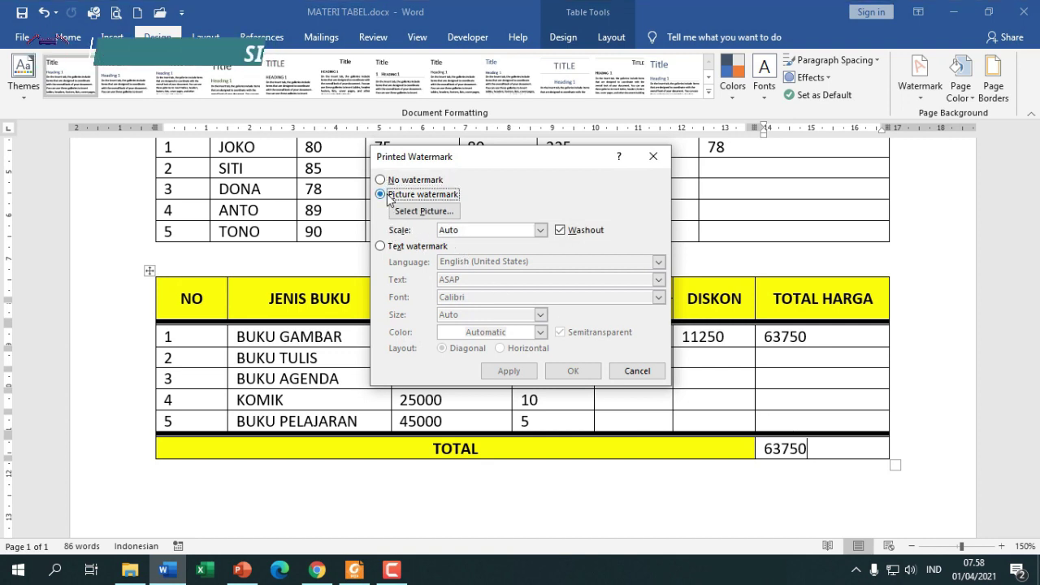
click(382, 247)
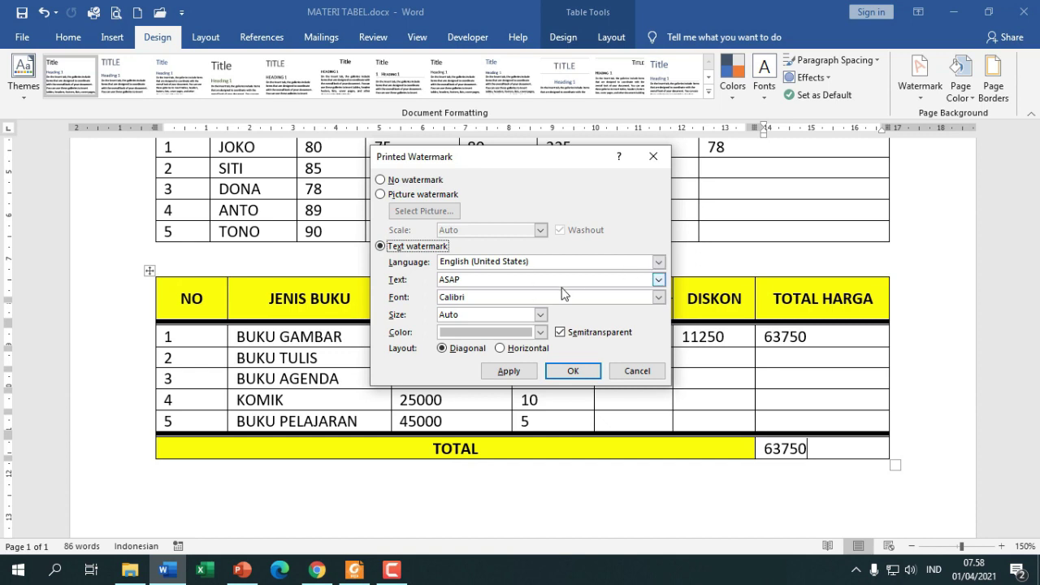
click(658, 281)
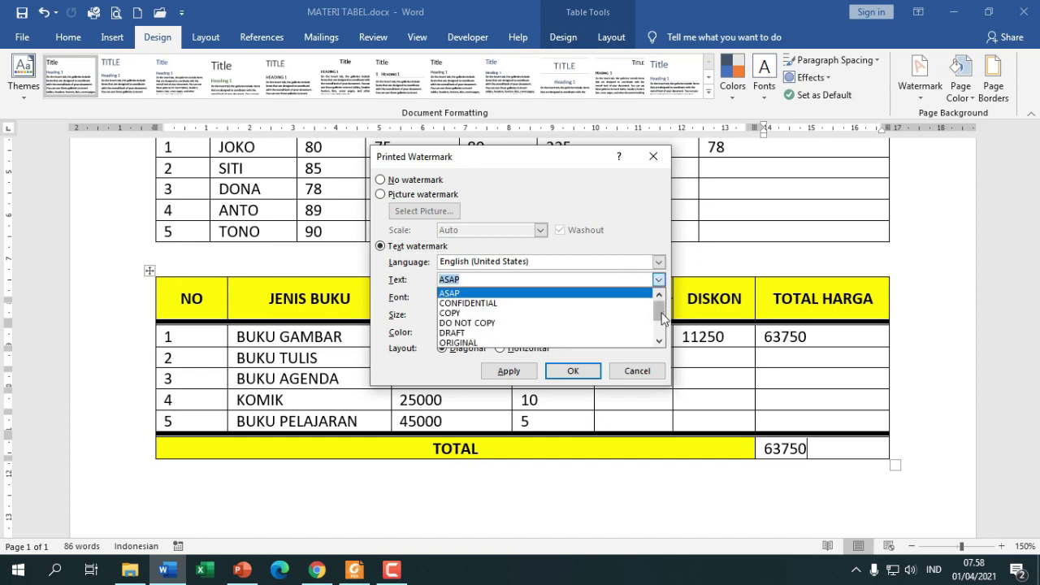
drag(660, 309, 661, 305)
click(629, 279)
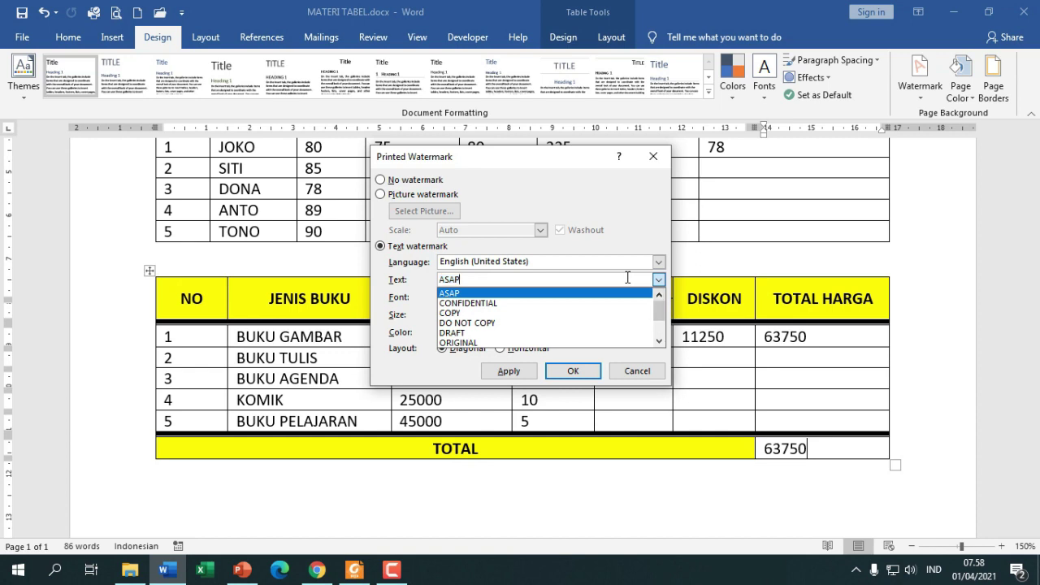
double_click(492, 280)
text(Latihan Tabel)
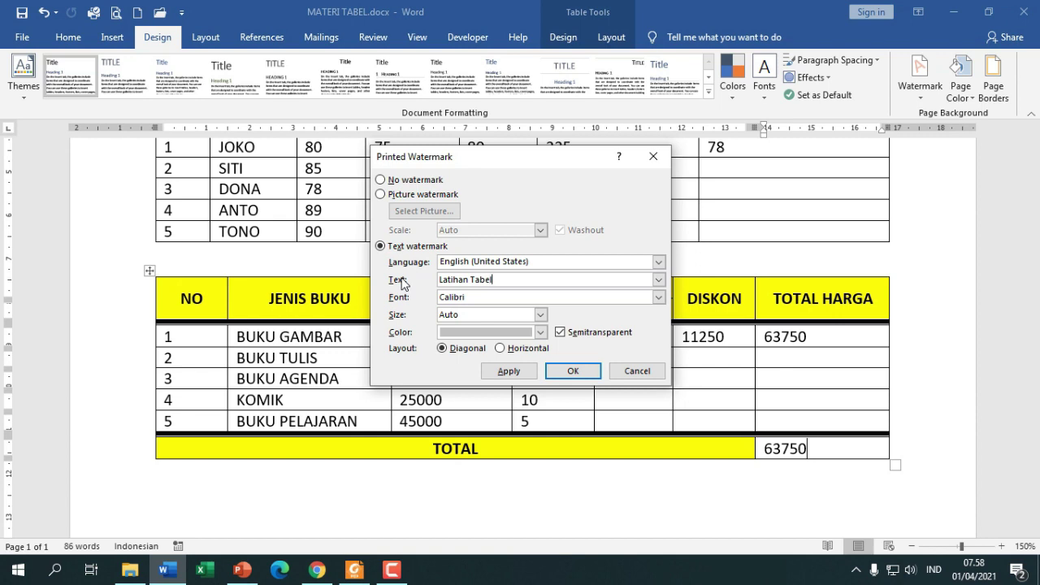
Set the watermark font to Montserrat and its colour to dark red, then confirm
click(660, 299)
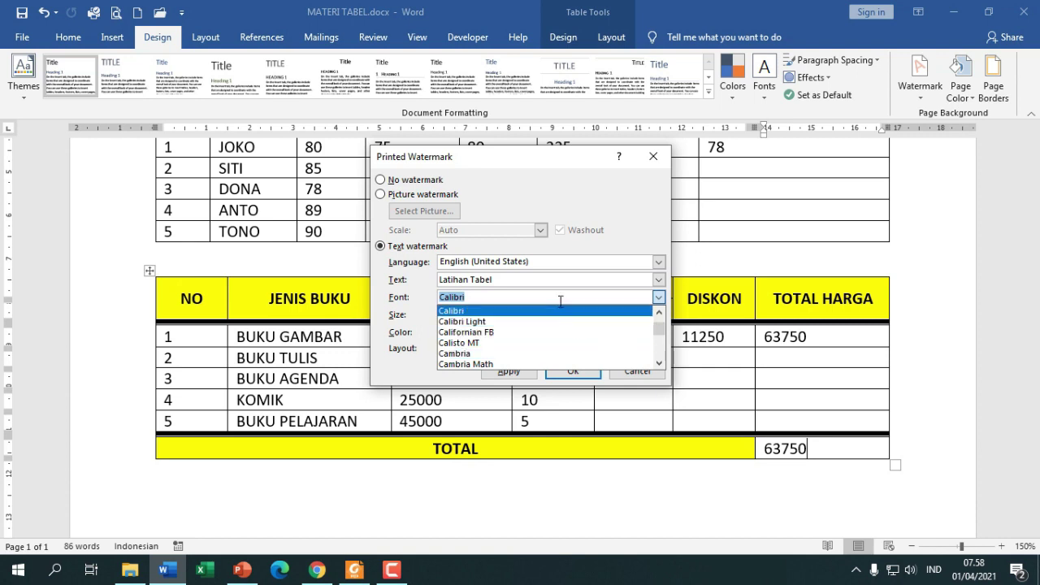
text(mon)
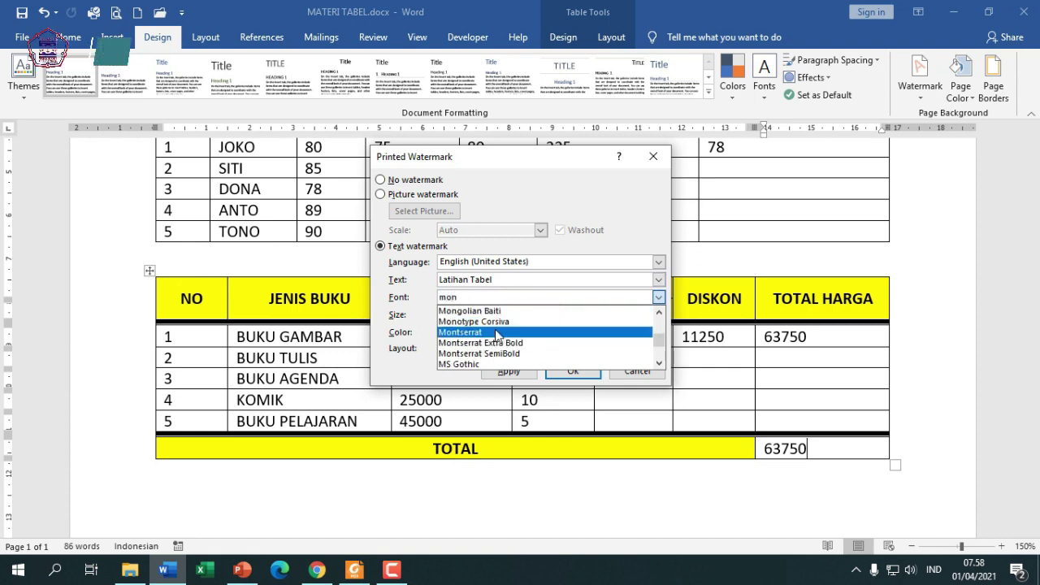
click(495, 332)
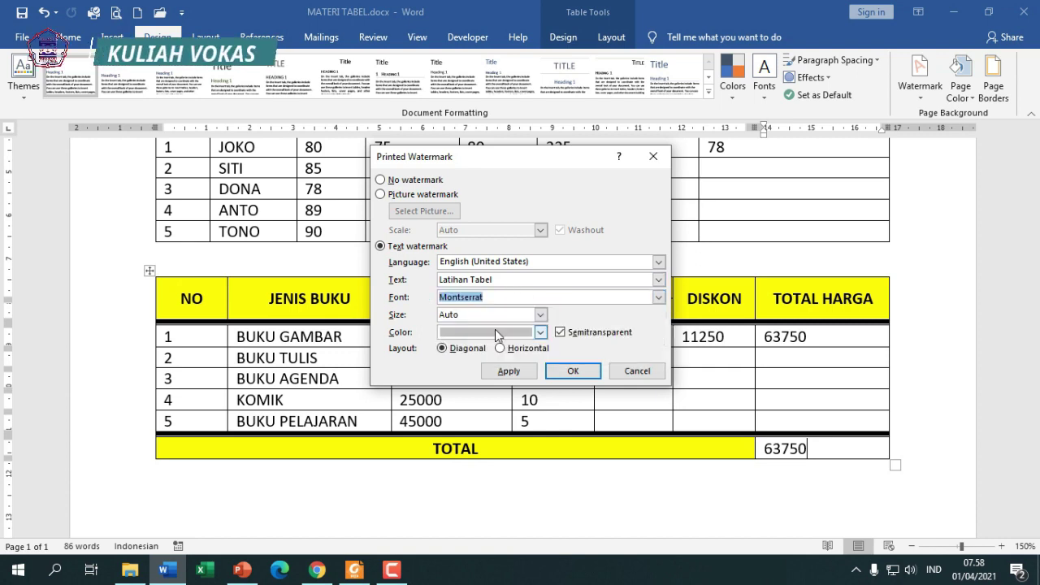
click(541, 332)
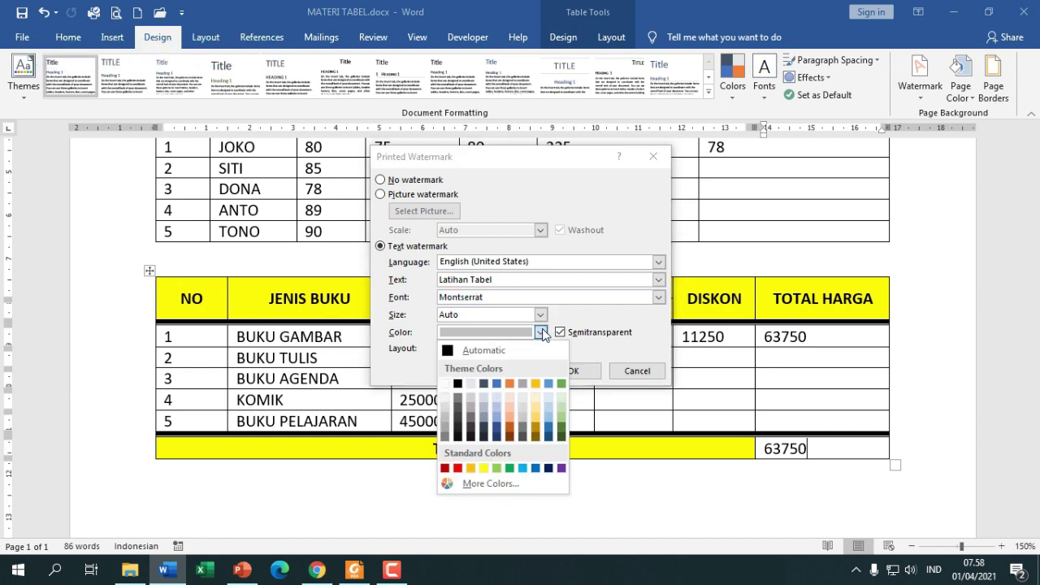
click(445, 468)
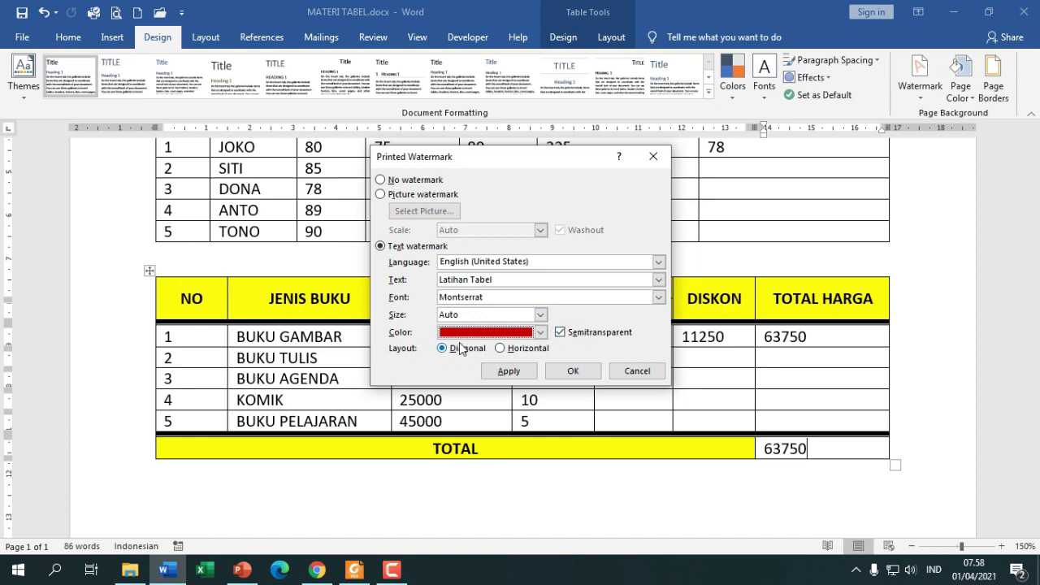
click(575, 378)
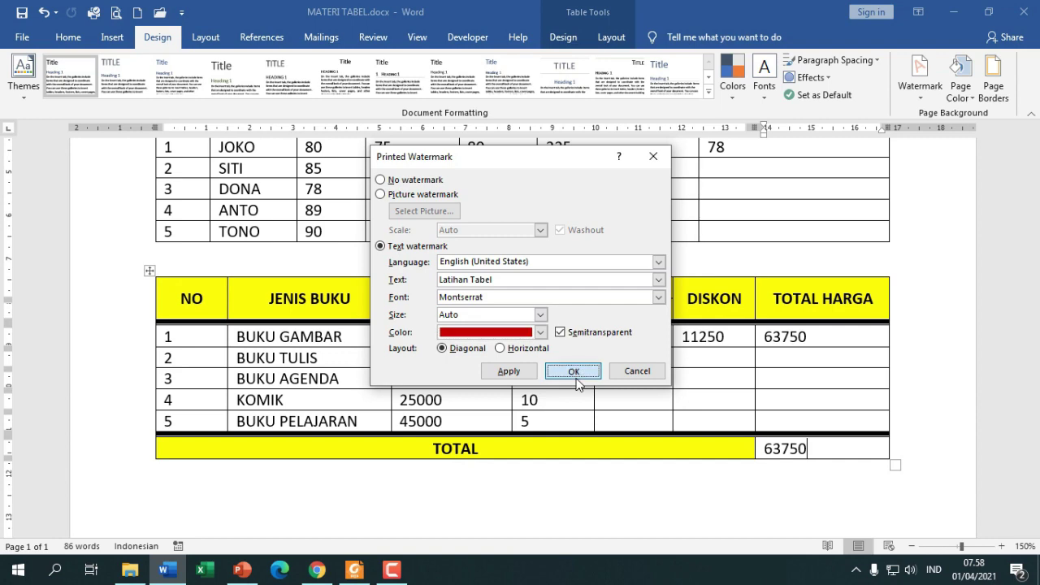
Scroll the page to check the diagonal red 'Latihan Tabel' watermark behind both tables
scroll(734, 336, down, 2)
scroll(737, 328, down, 3)
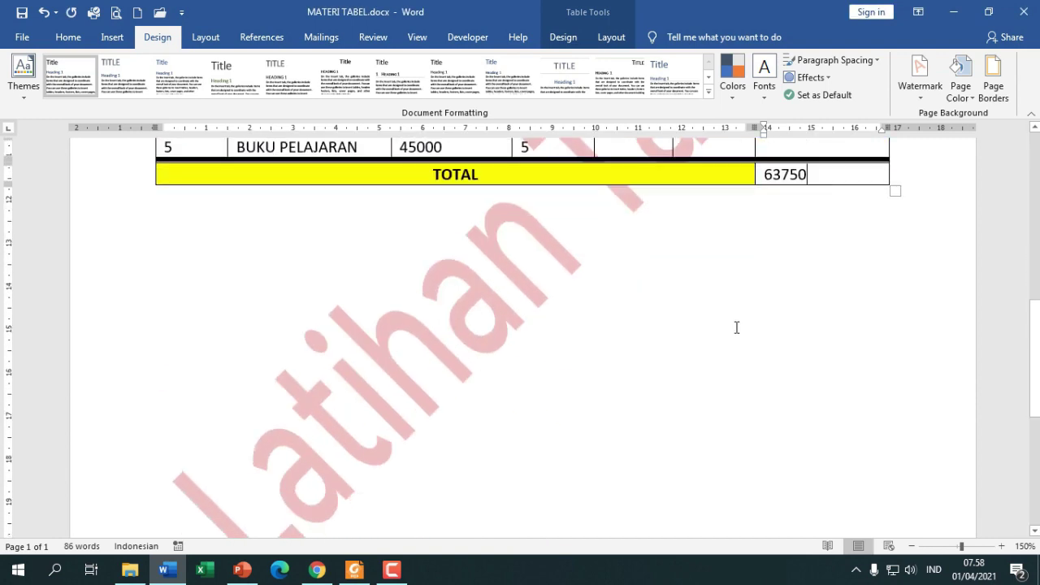
ctrl+scroll(703, 306, down, 5)
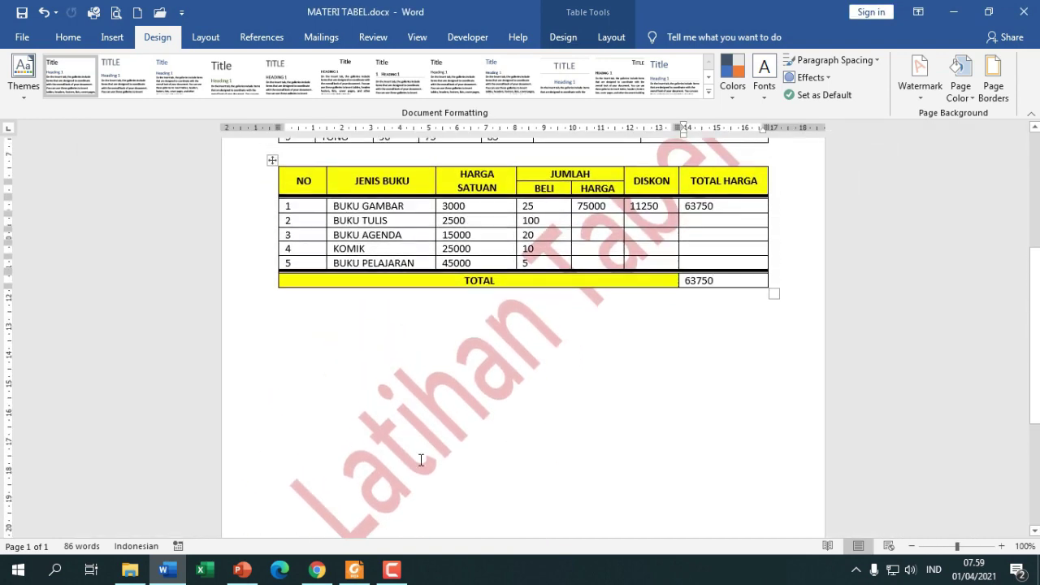
scroll(410, 458, down, 2)
scroll(479, 409, up, 4)
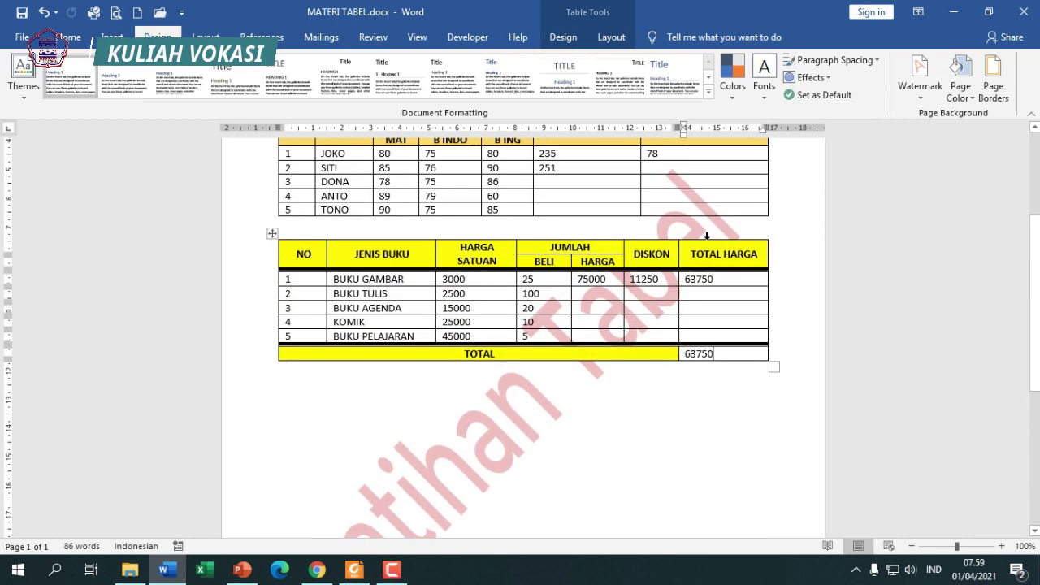
scroll(751, 284, down, 4)
scroll(504, 423, down, 3)
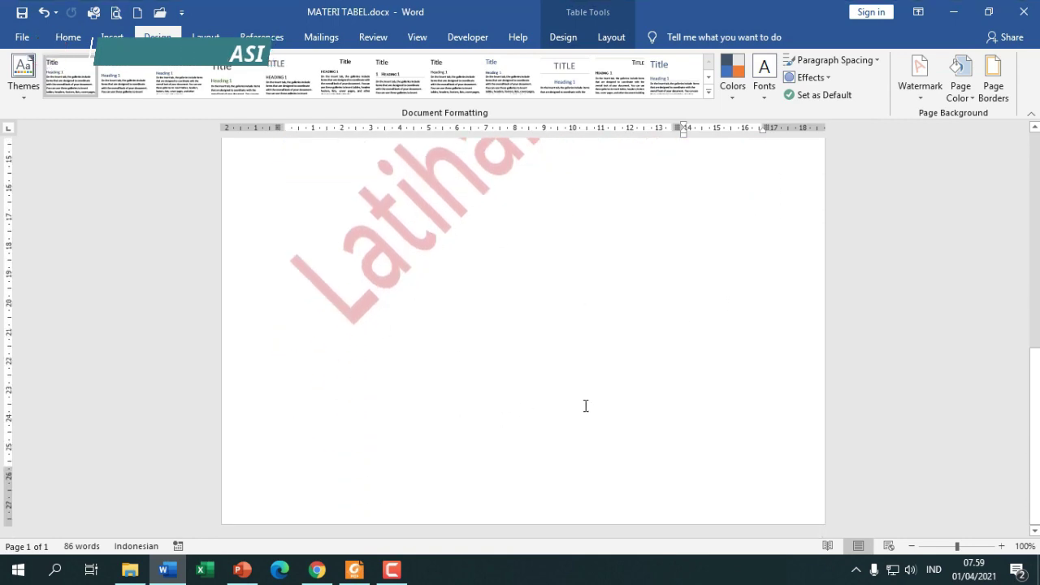
scroll(573, 418, up, 1)
scroll(420, 420, up, 3)
scroll(457, 421, up, 1)
scroll(700, 224, up, 2)
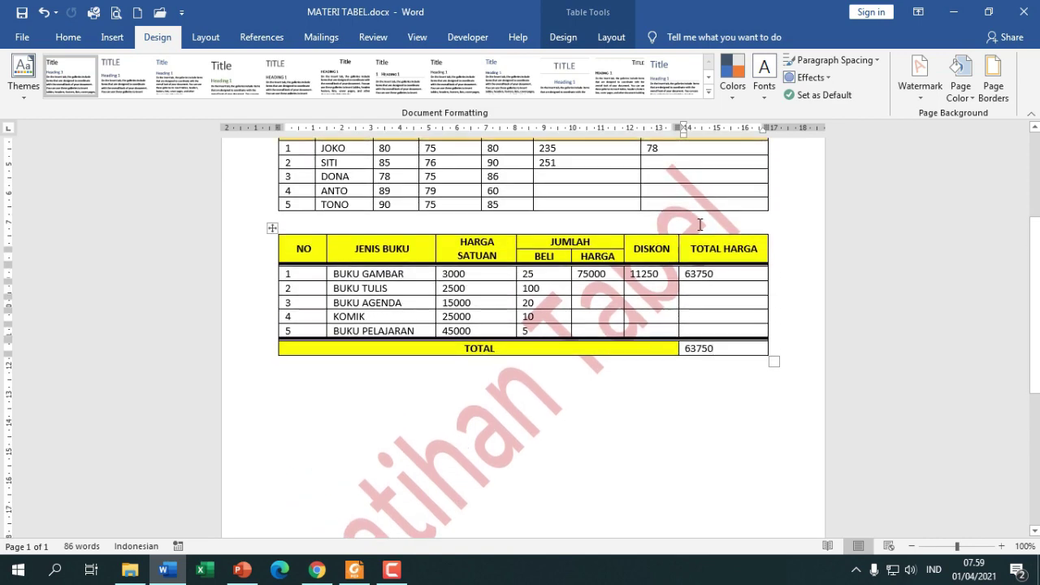
scroll(588, 409, down, 3)
scroll(585, 411, up, 1)
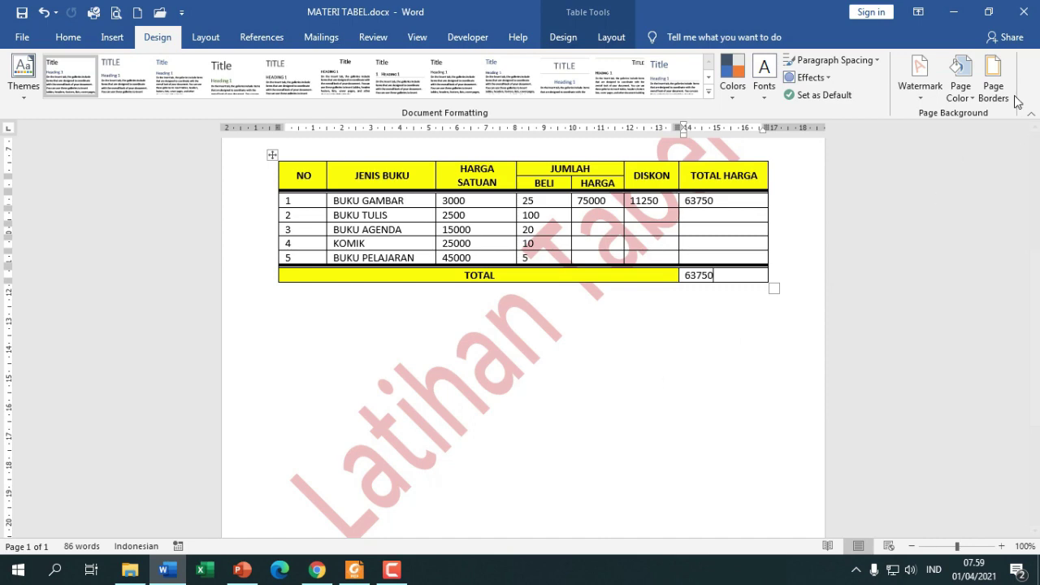
click(730, 364)
scroll(736, 362, up, 3)
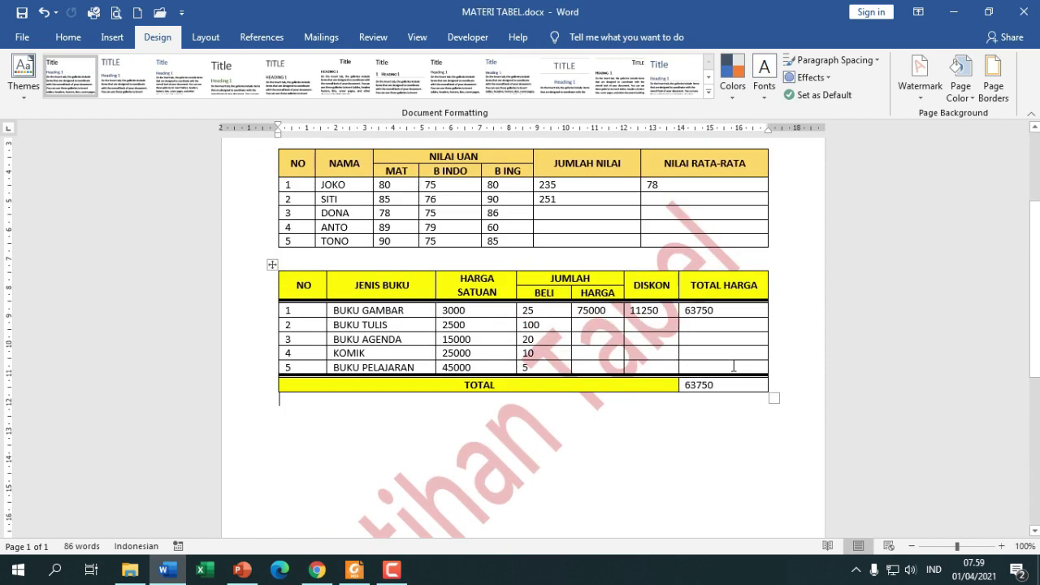
scroll(901, 262, up, 2)
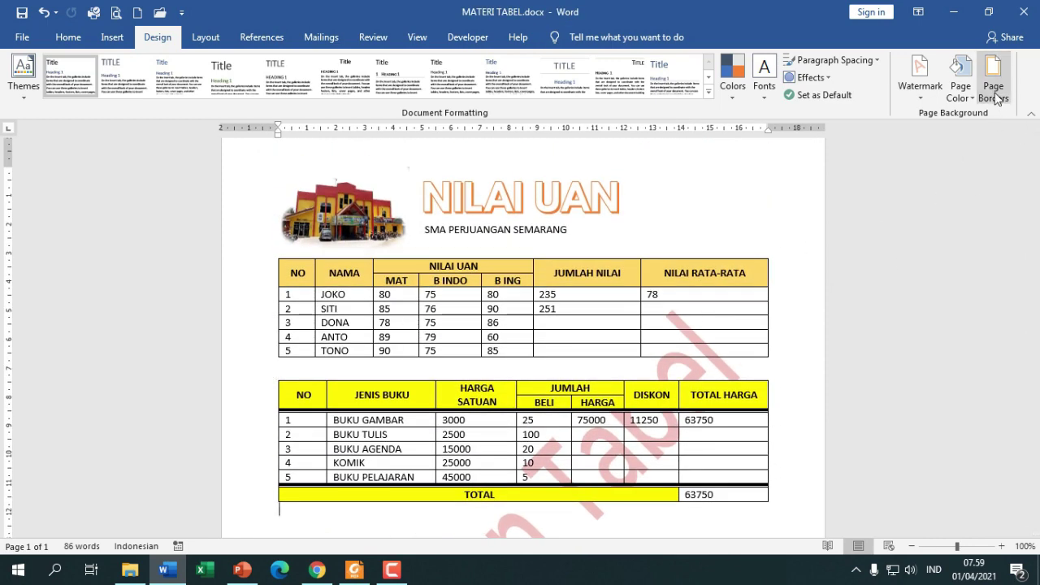
Frame the page with a black decorative art border at 15 pt width
click(996, 97)
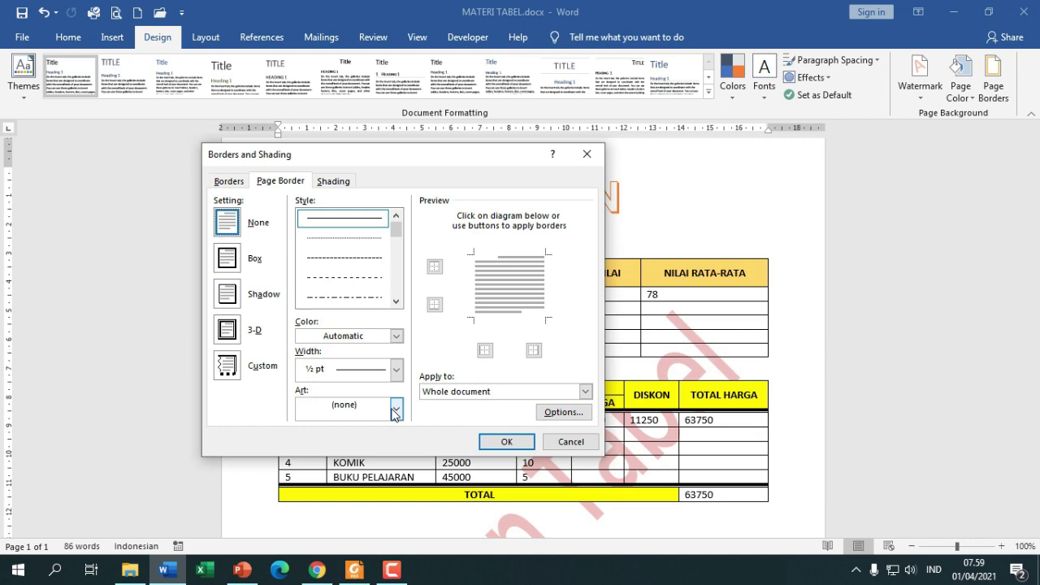
click(394, 413)
drag(397, 439, 400, 481)
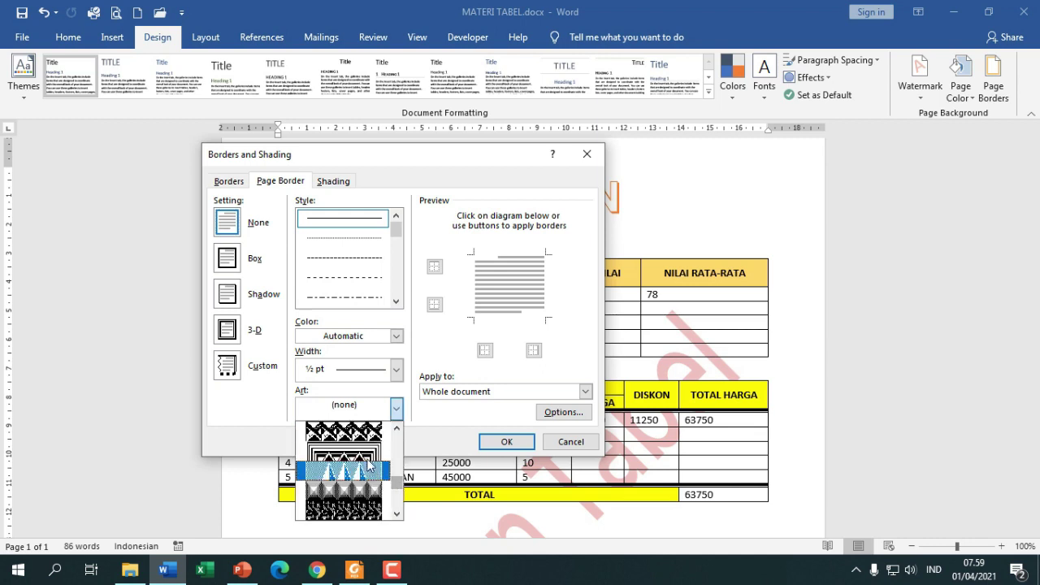
click(355, 457)
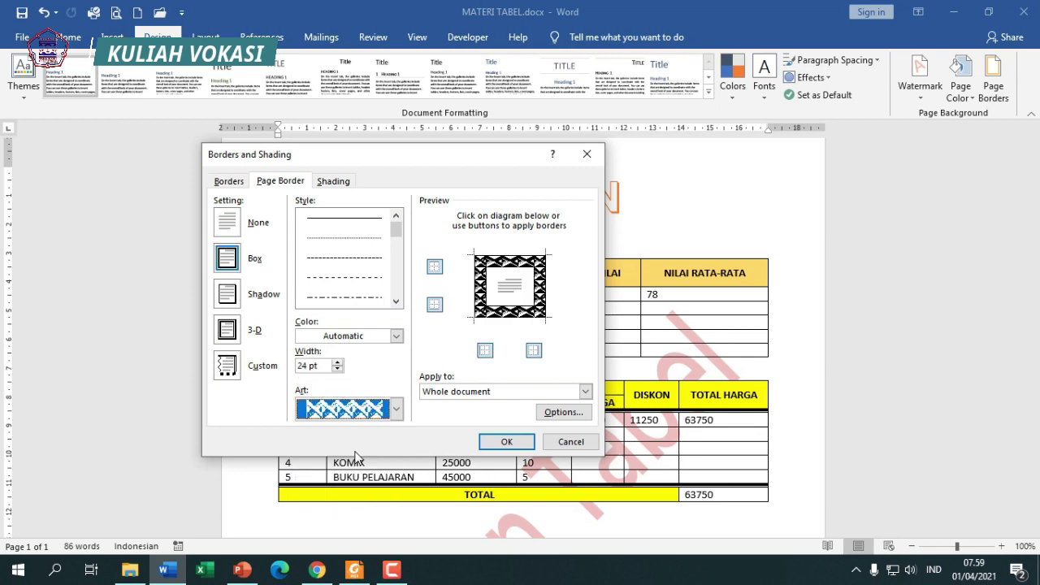
click(337, 370)
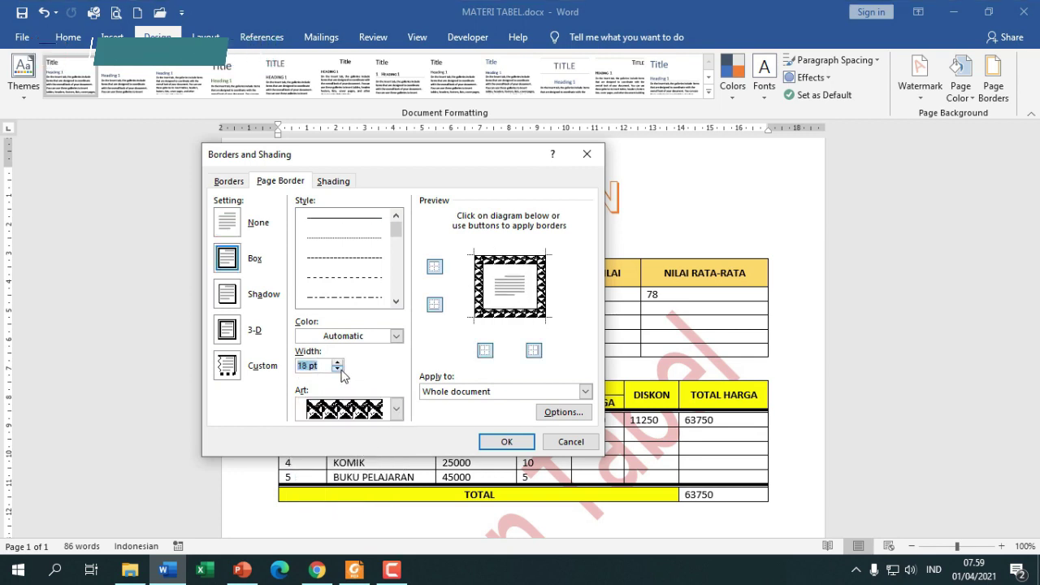
click(338, 370)
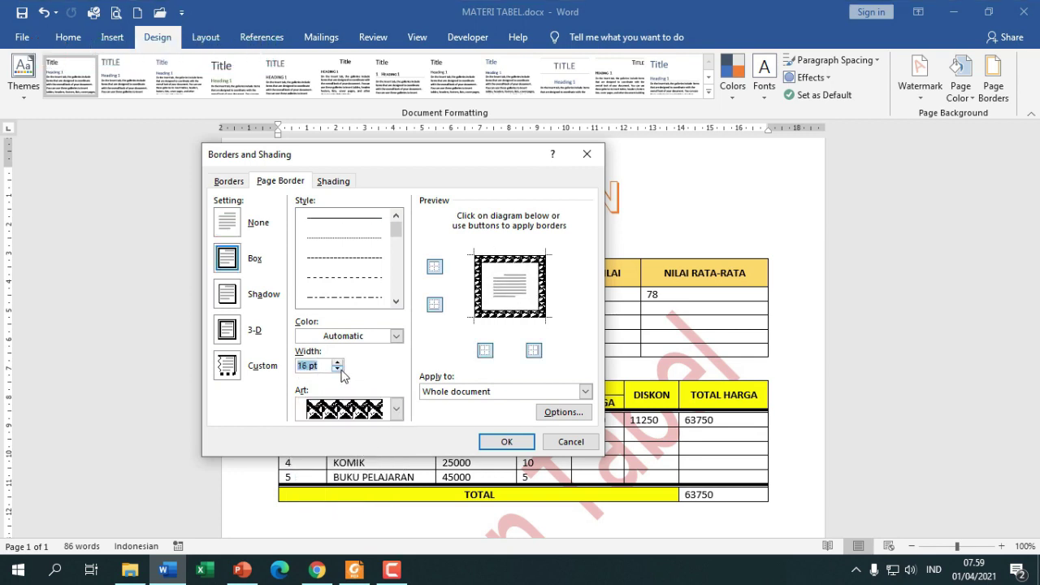
click(506, 442)
scroll(692, 410, down, 3)
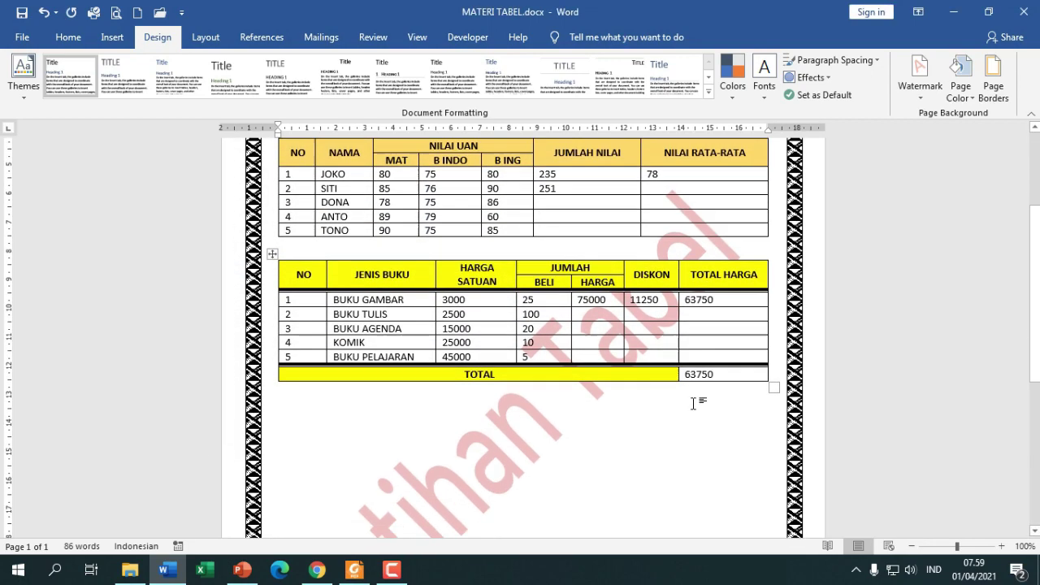
scroll(693, 418, down, 4)
scroll(692, 426, down, 2)
scroll(692, 426, up, 3)
scroll(689, 431, up, 5)
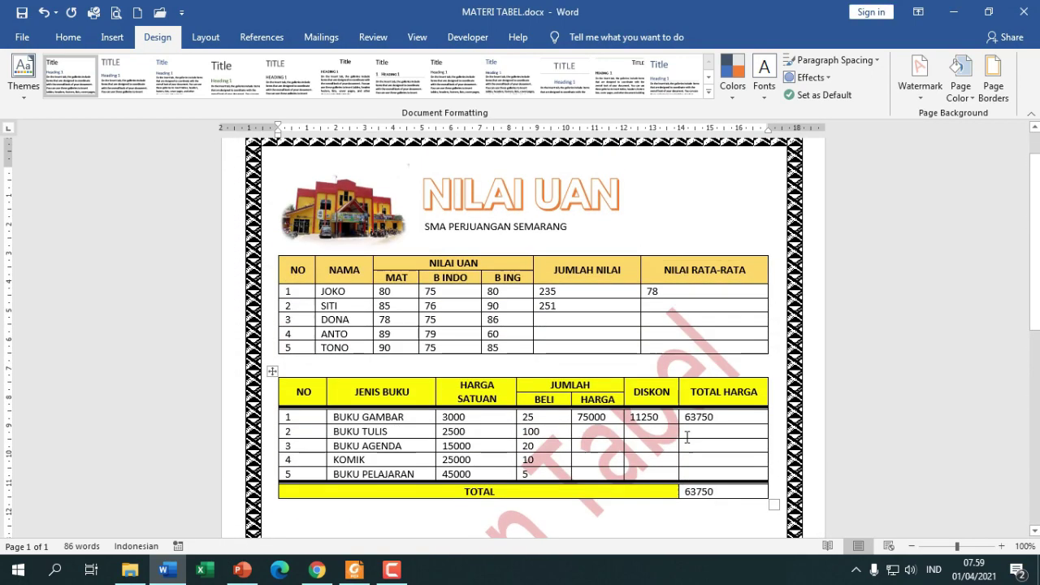
scroll(691, 436, up, 2)
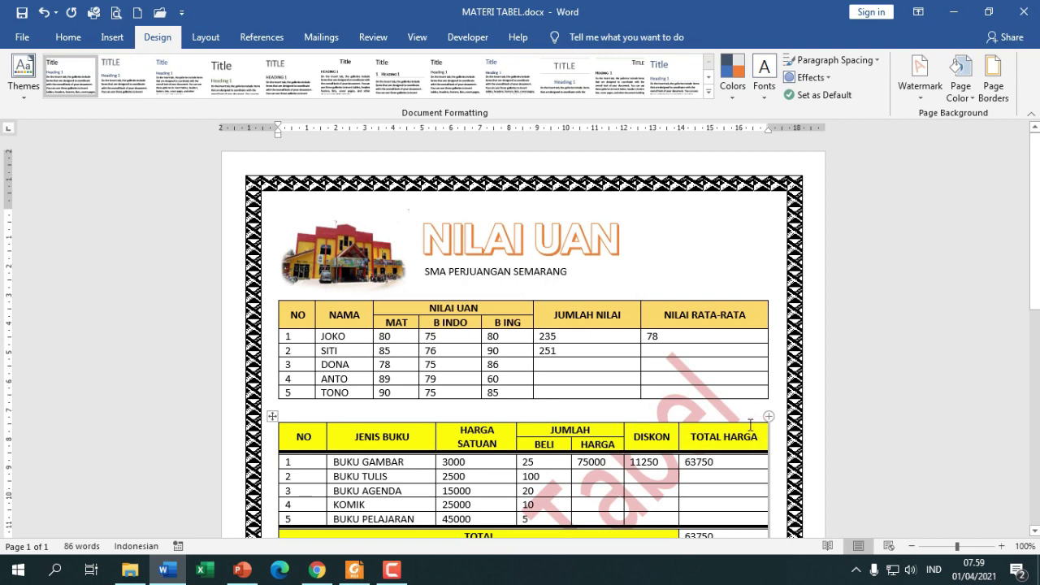
scroll(687, 441, down, 1)
Save the document and place the insertion point below the TOTAL row
click(21, 15)
scroll(631, 341, down, 1)
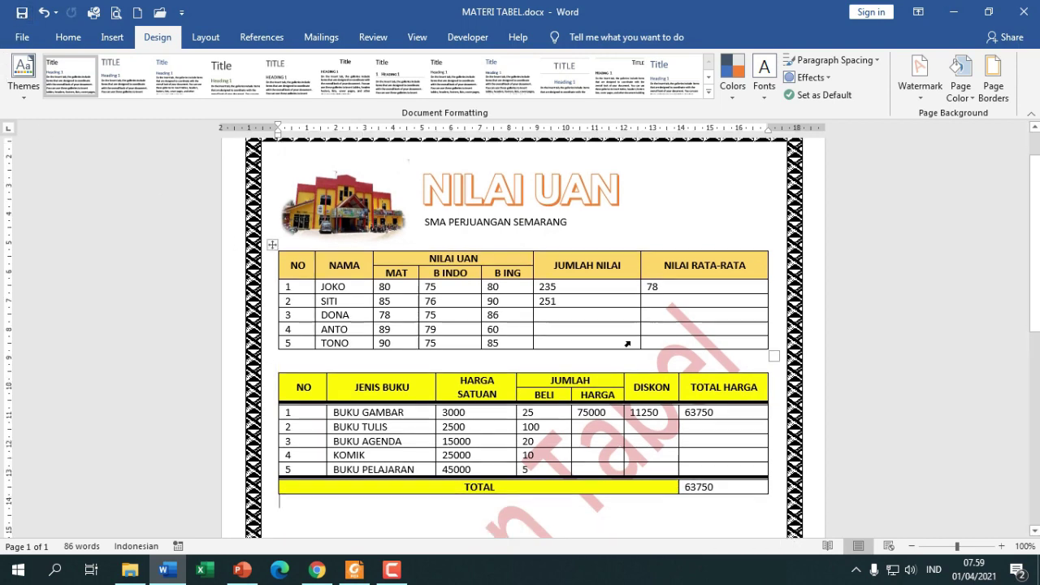
scroll(631, 341, down, 7)
scroll(312, 255, down, 1)
click(283, 257)
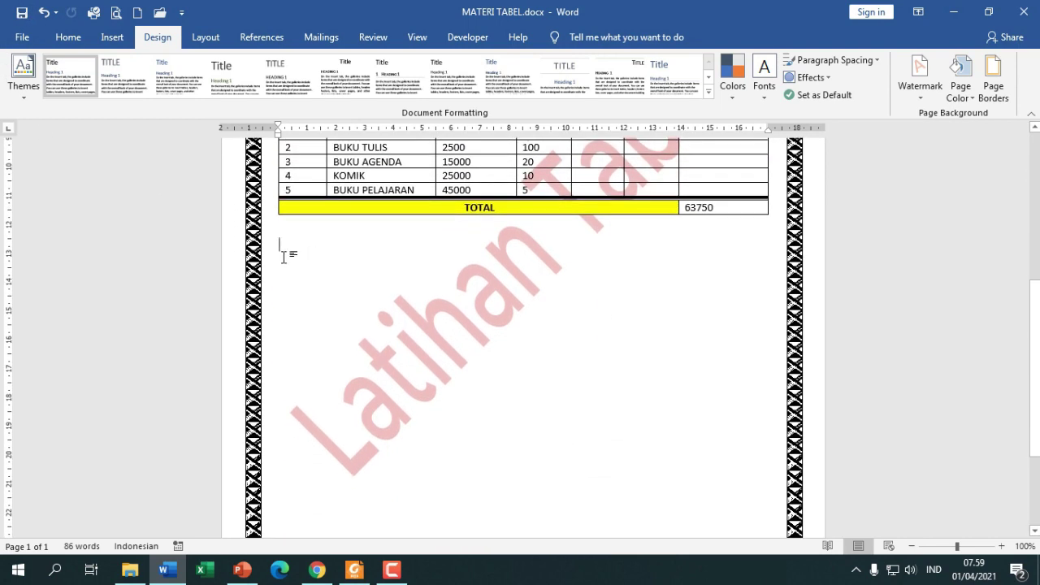
scroll(425, 437, down, 2)
click(354, 569)
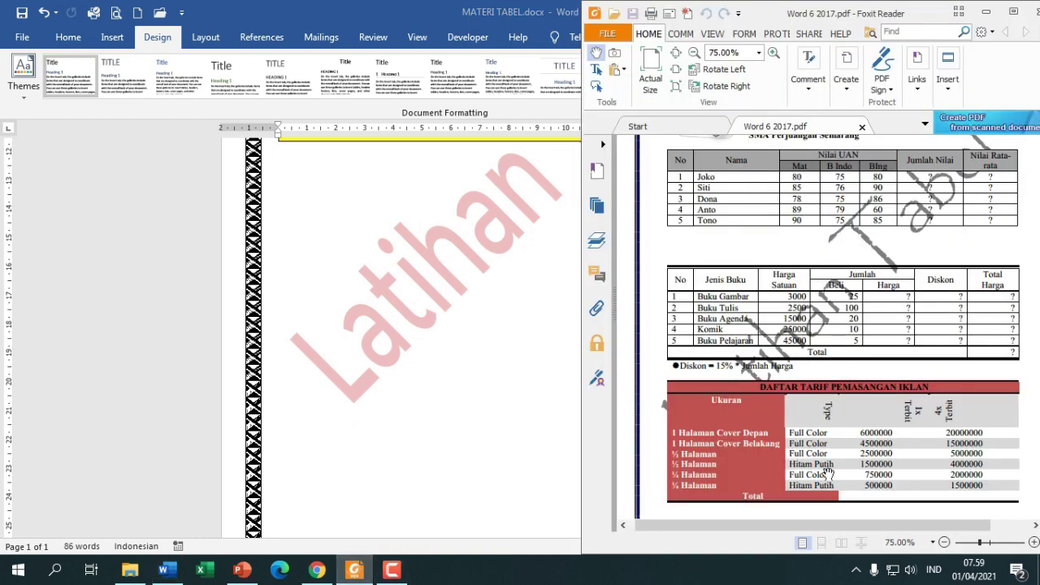
scroll(890, 464, down, 1)
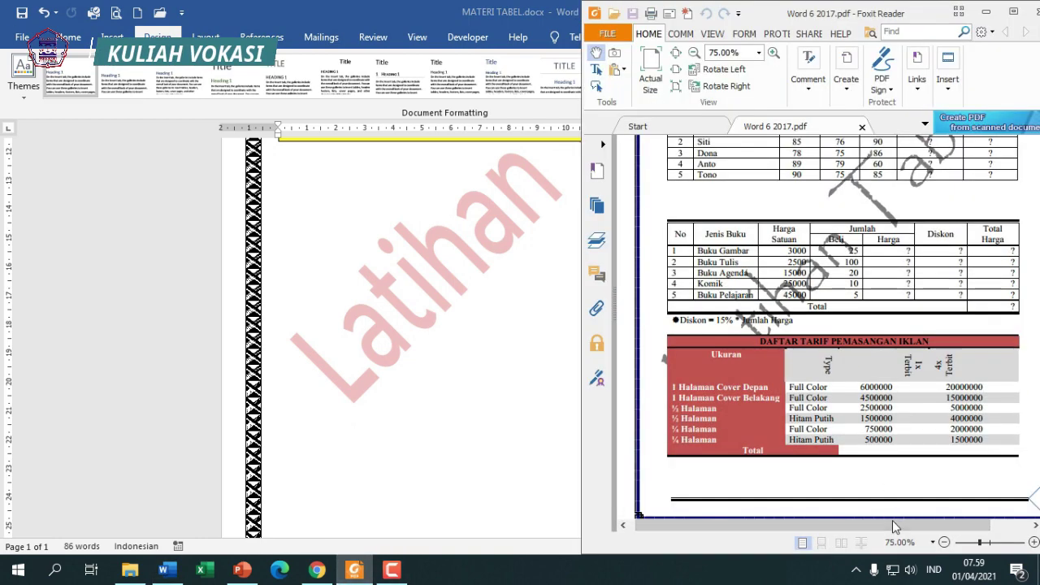
drag(894, 527, 914, 527)
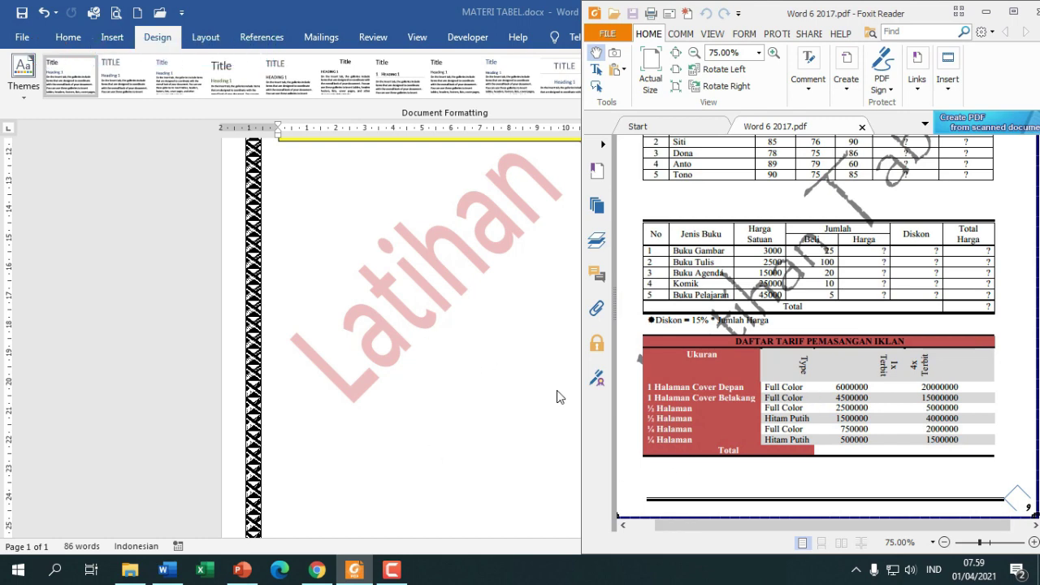
key(super+Up)
scroll(485, 365, up, 5)
scroll(485, 365, up, 3)
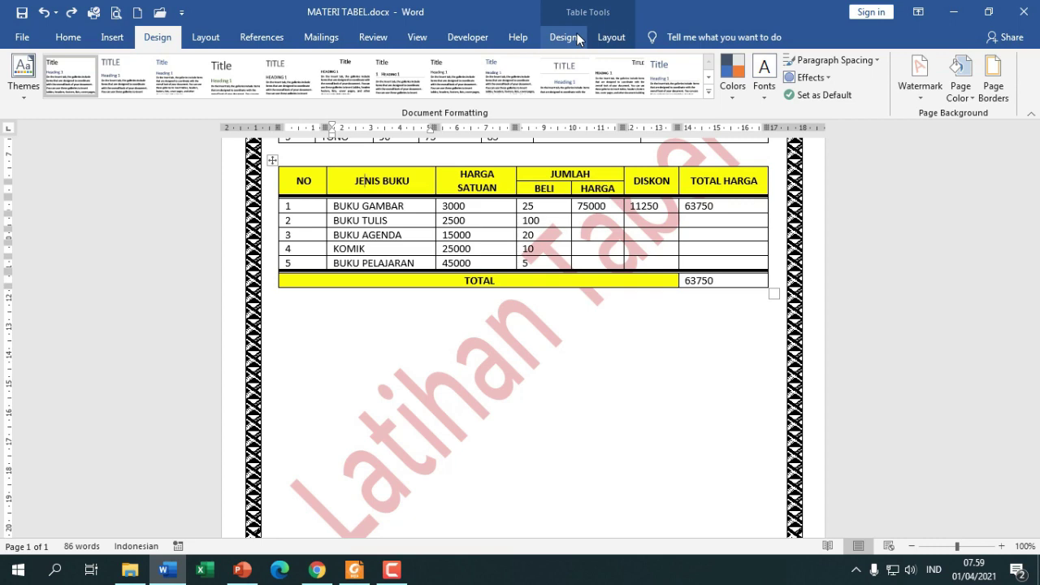
Apply the orange banded Grid Table style to the book purchase table
click(577, 38)
click(580, 98)
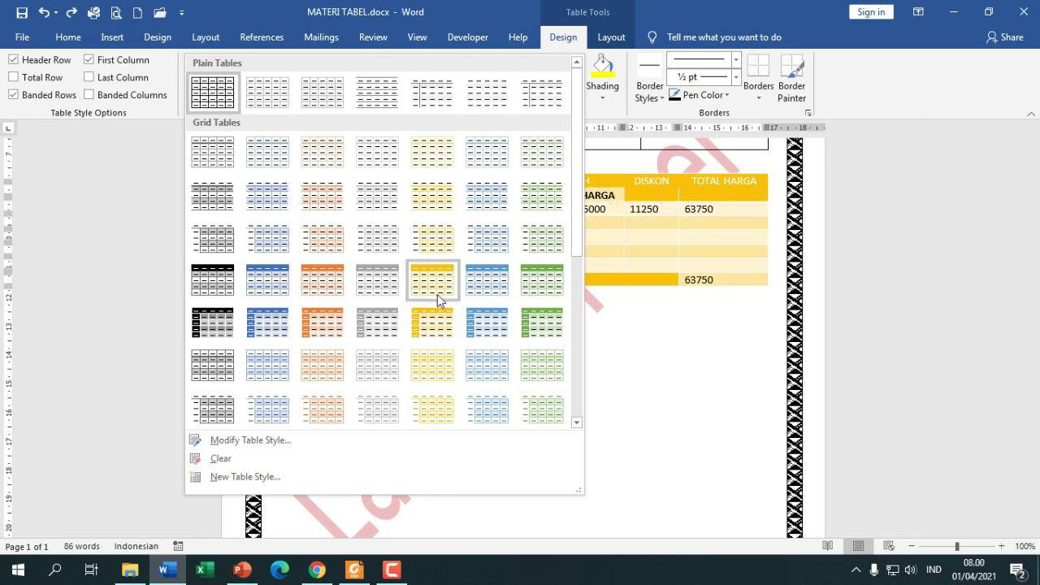
click(437, 297)
scroll(568, 367, up, 3)
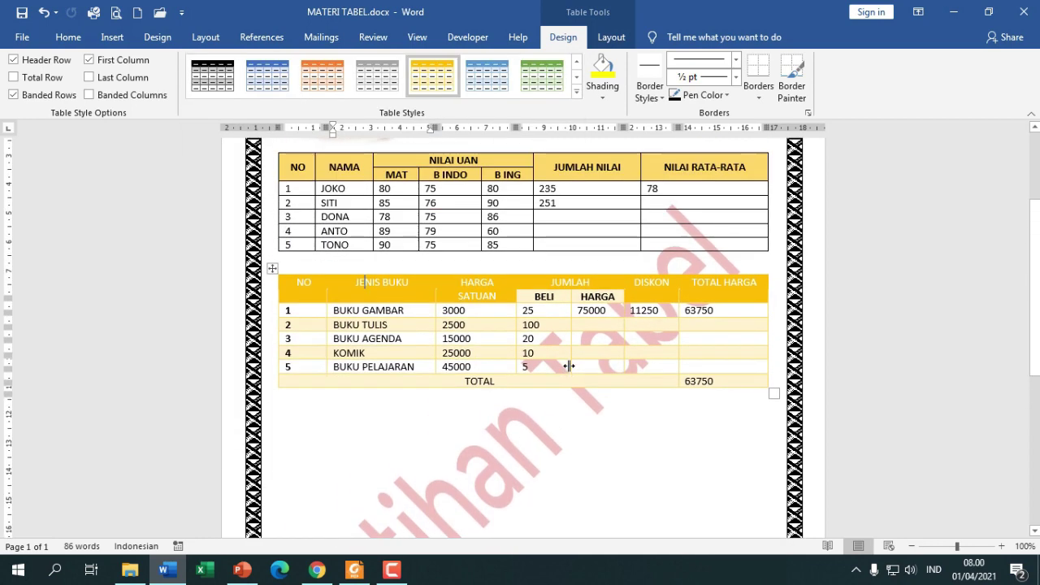
Check the reference PDF, restore Word to full screen and select part of the JENIS BUKU header
click(354, 569)
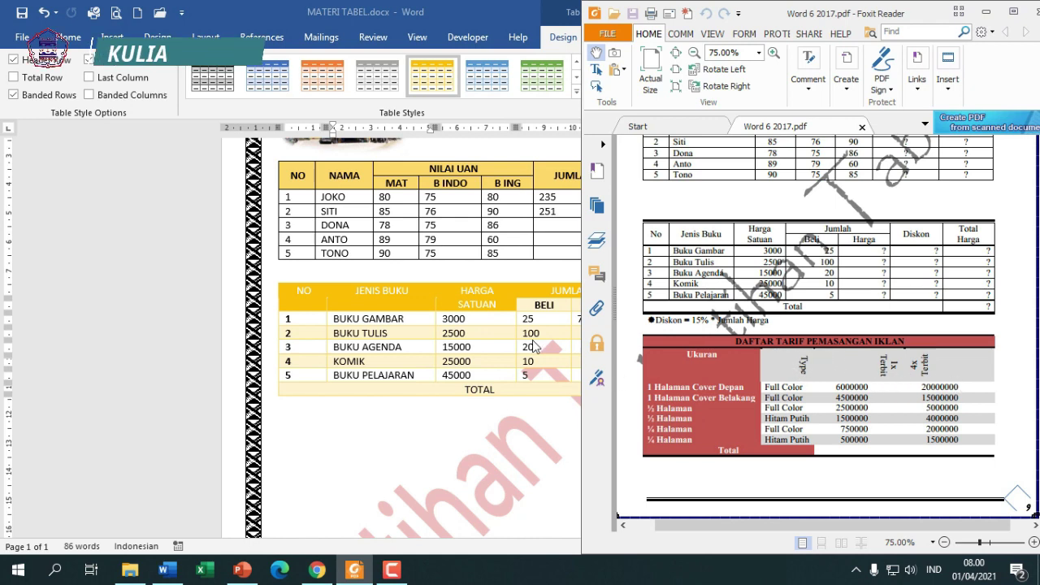
key(super+Up)
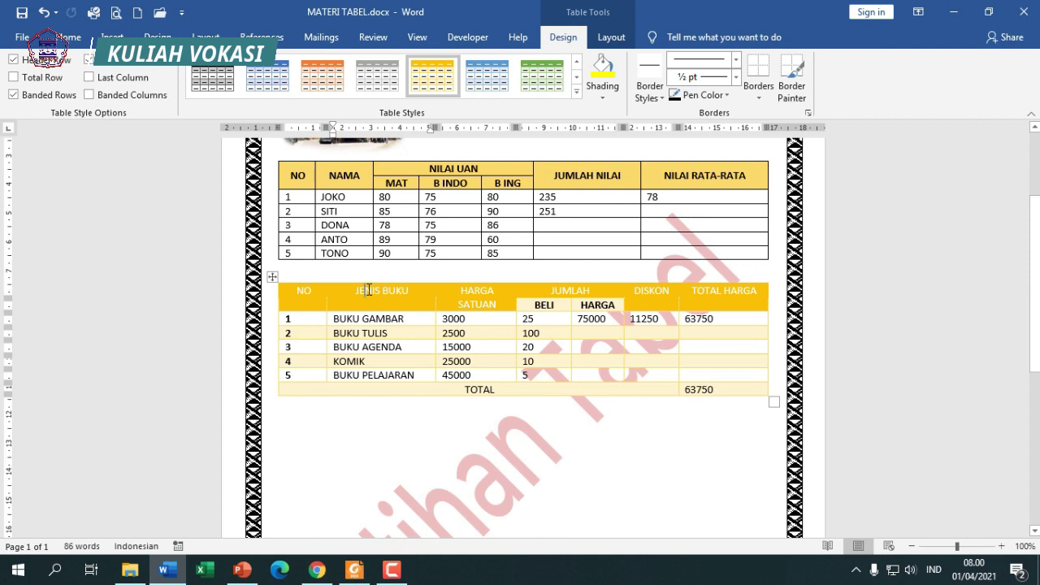
drag(368, 290, 402, 291)
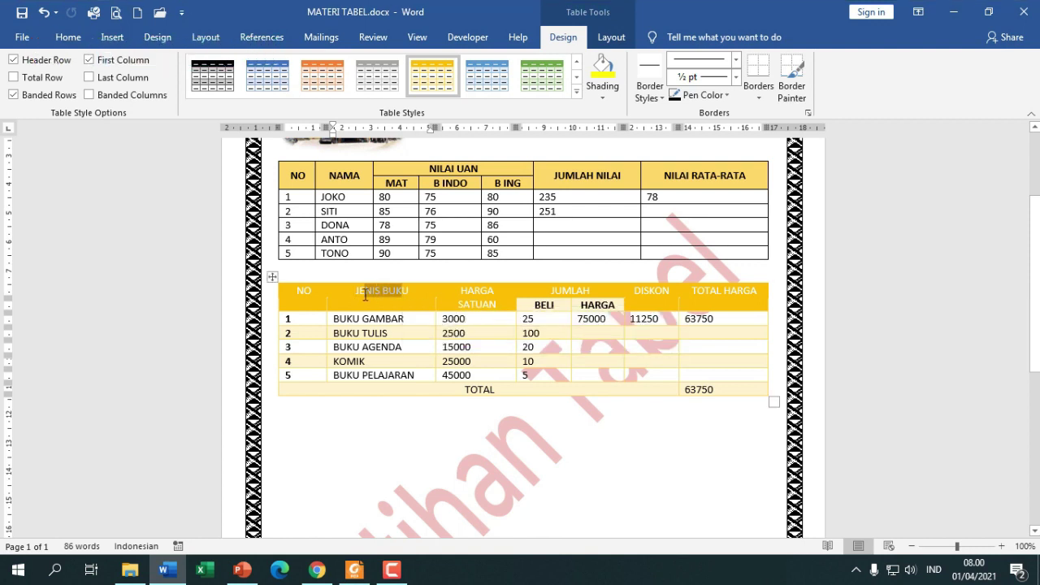
triple_click(364, 294)
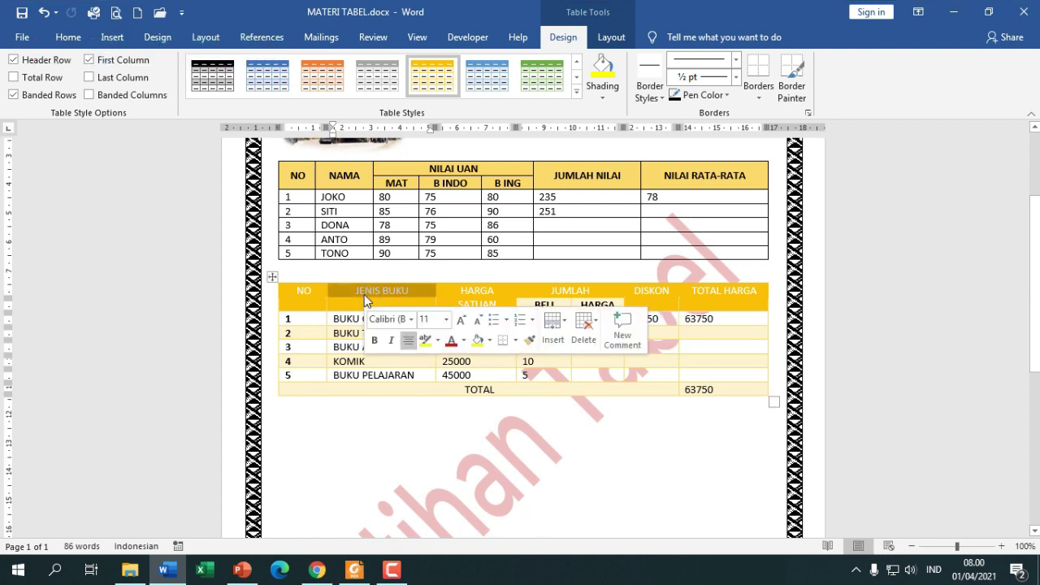
click(601, 42)
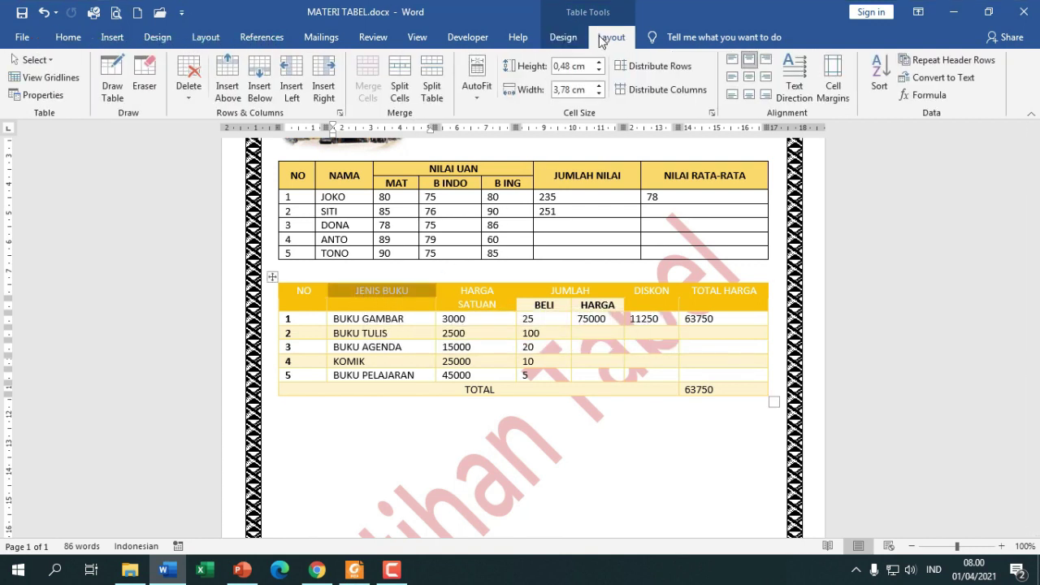
click(796, 89)
click(797, 90)
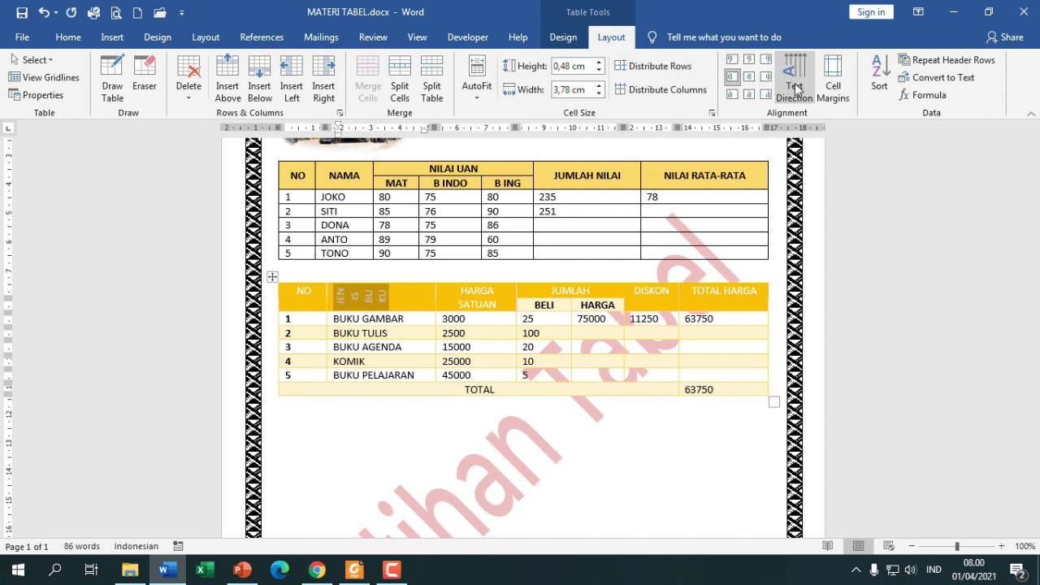
click(796, 90)
click(796, 89)
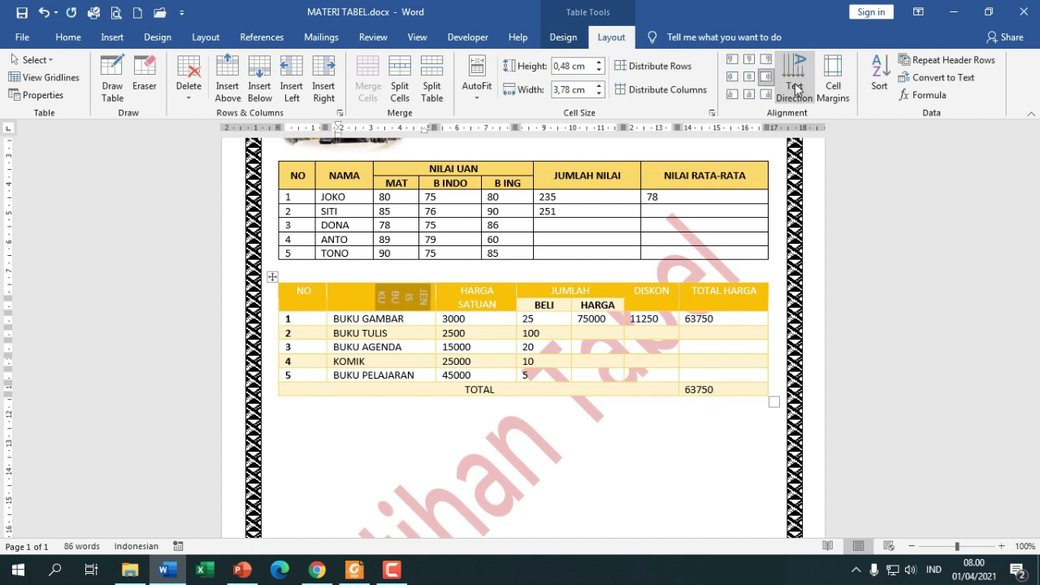
click(797, 90)
click(797, 90)
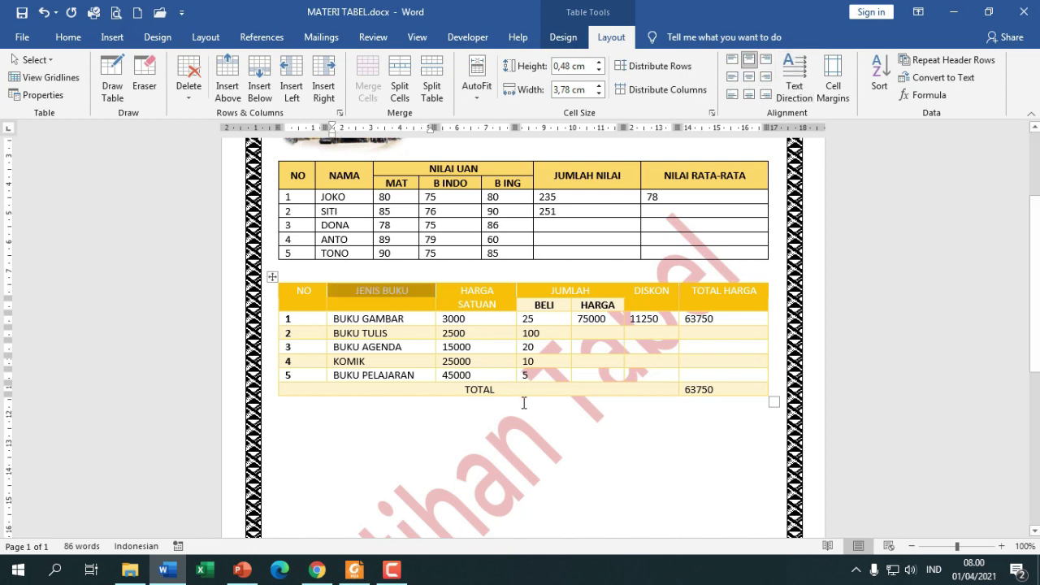
click(529, 429)
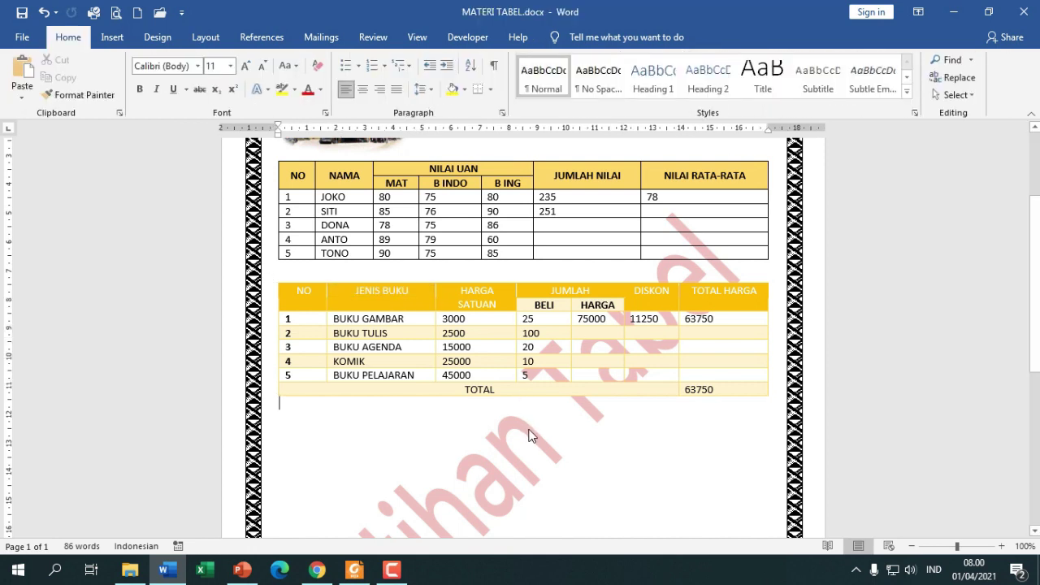